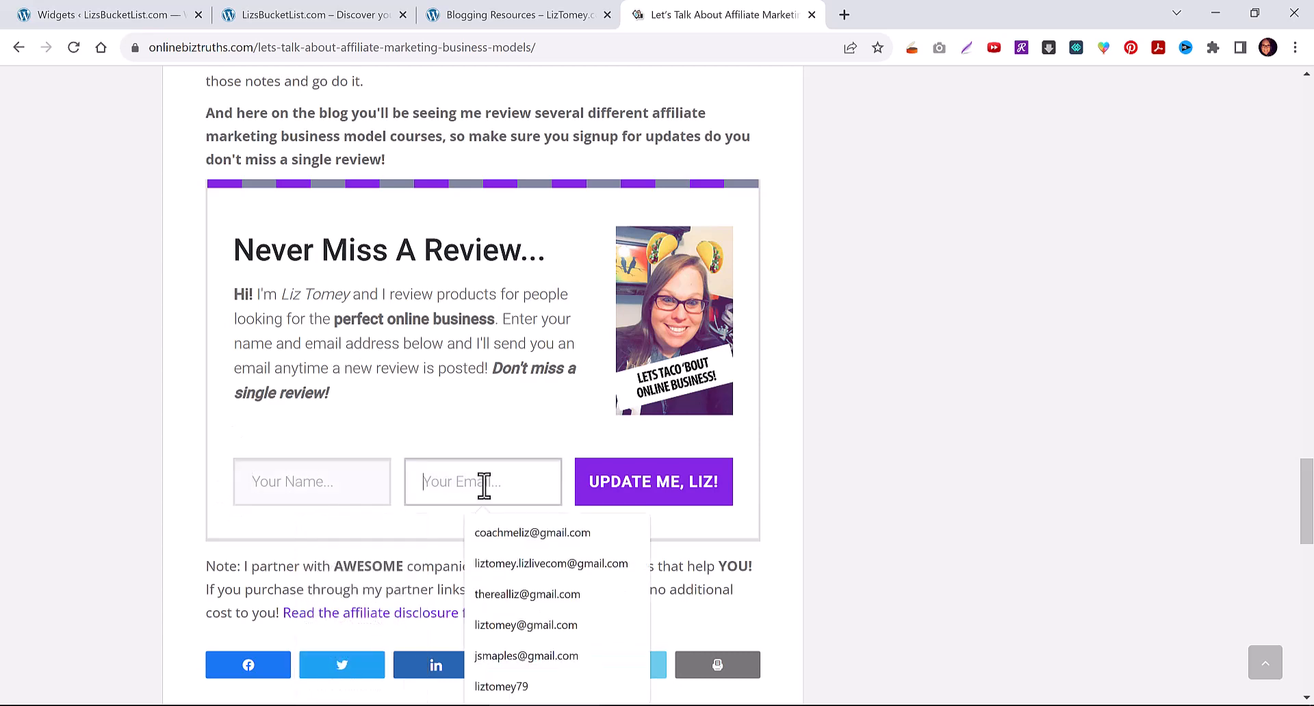
# Open the wpforsellers.com post "One Tool That Will Turn Your Blog Into A List Building Machine" and find its first Thrive Leads link.
pyautogui.click(1188, 509)
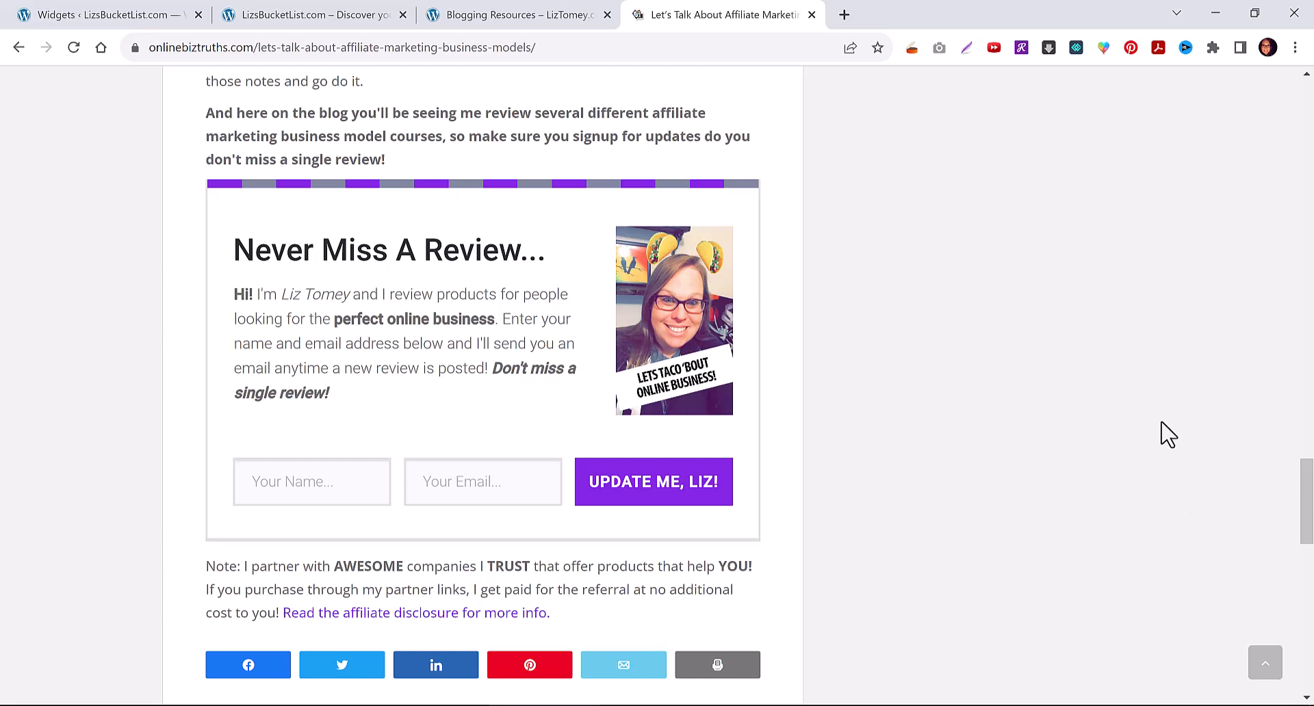
pyautogui.click(608, 46)
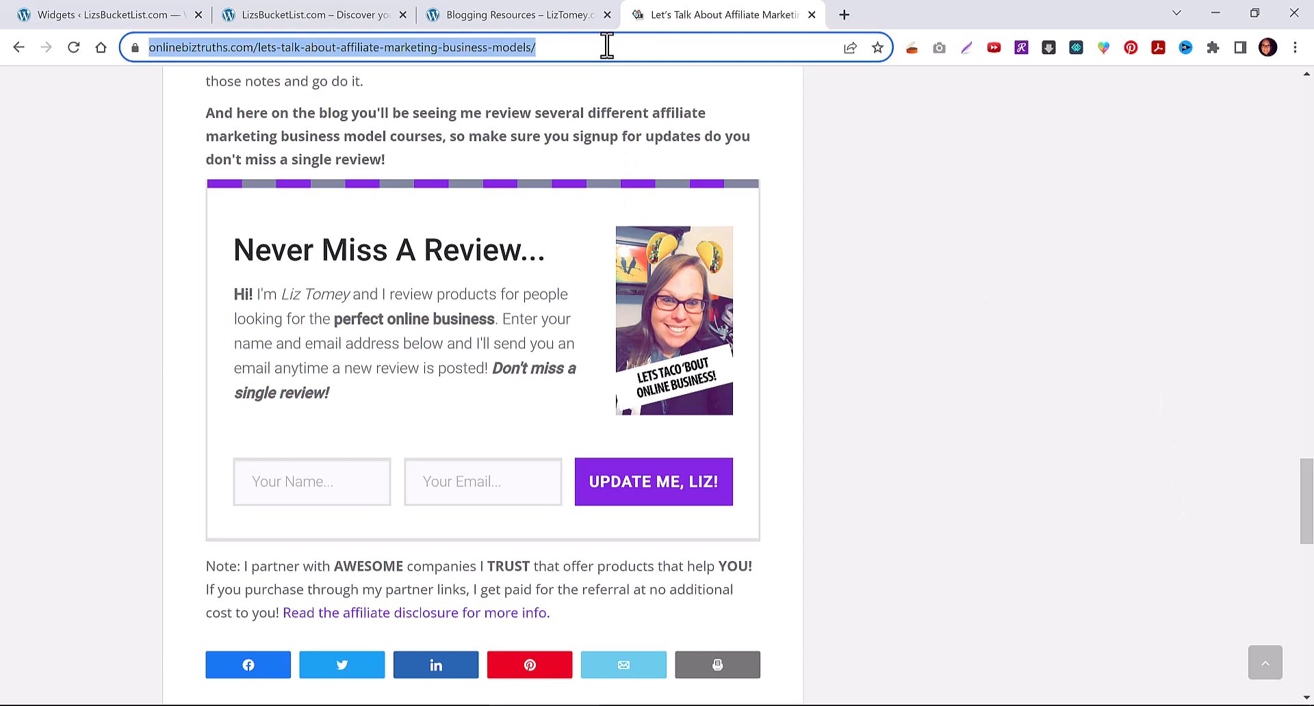
pyautogui.write('wpfor')
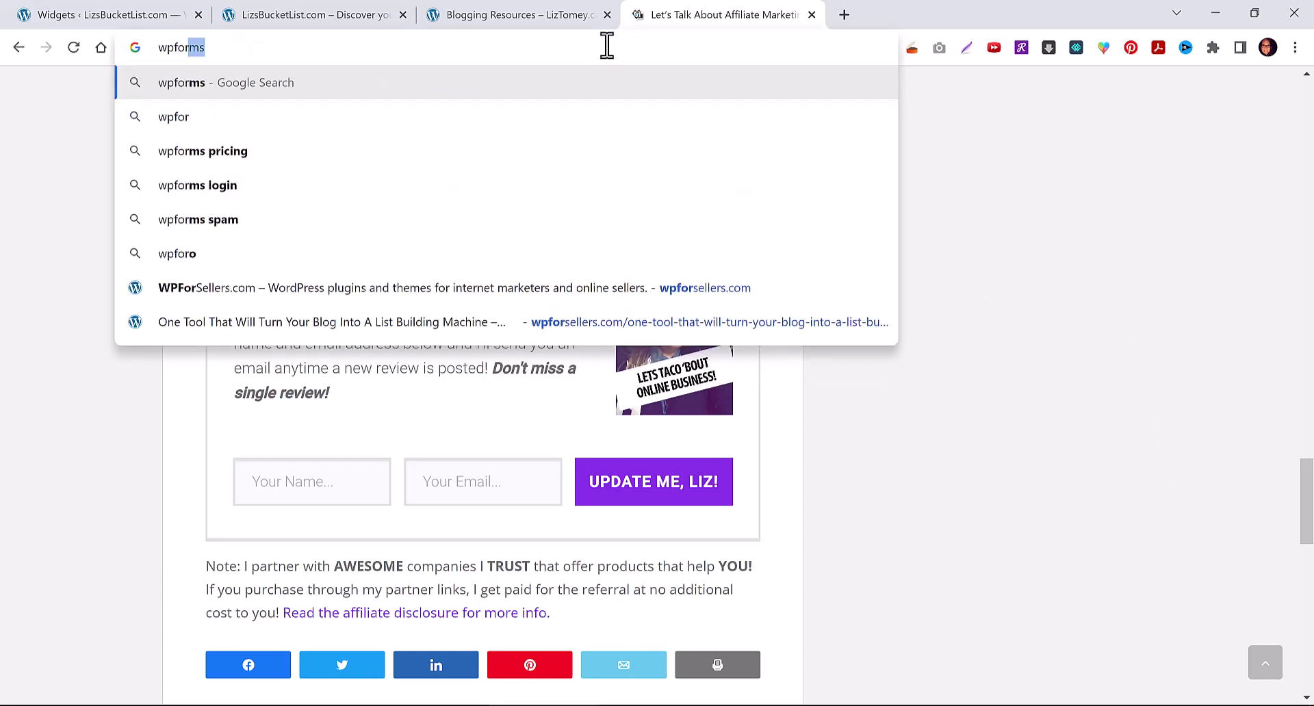
pyautogui.write('sellers.co')
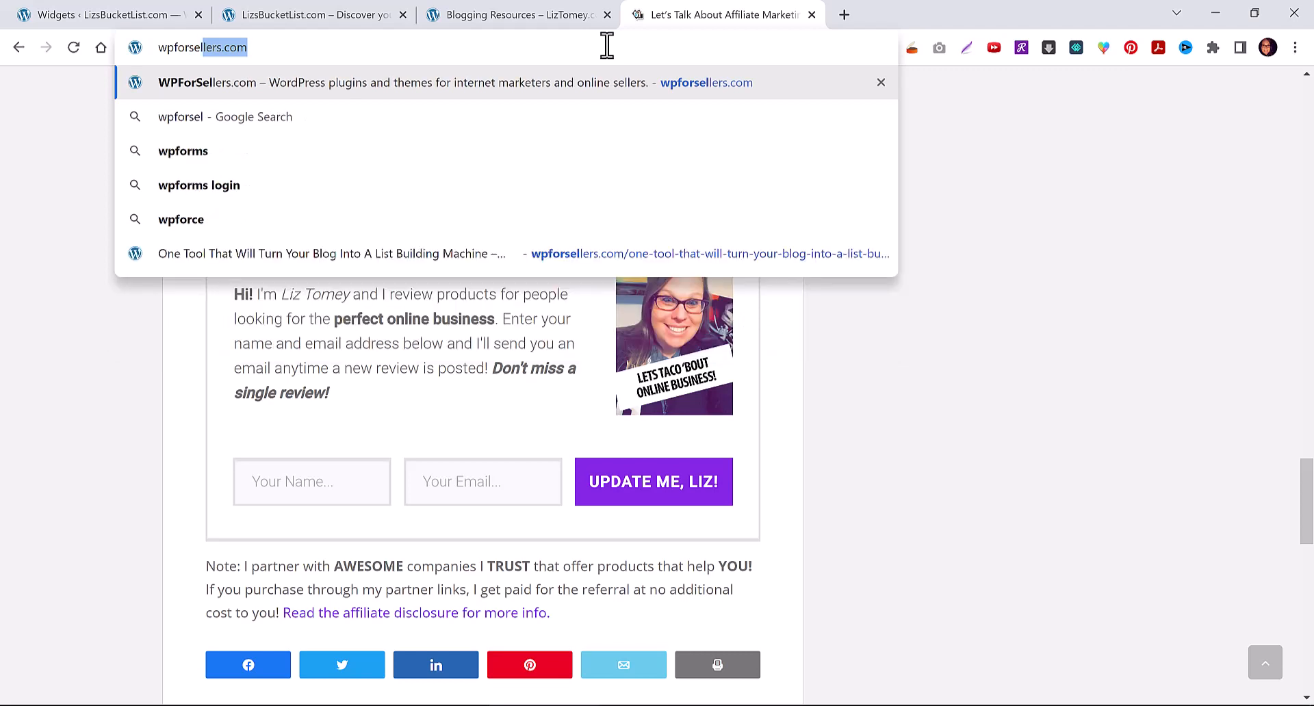
pyautogui.click(607, 254)
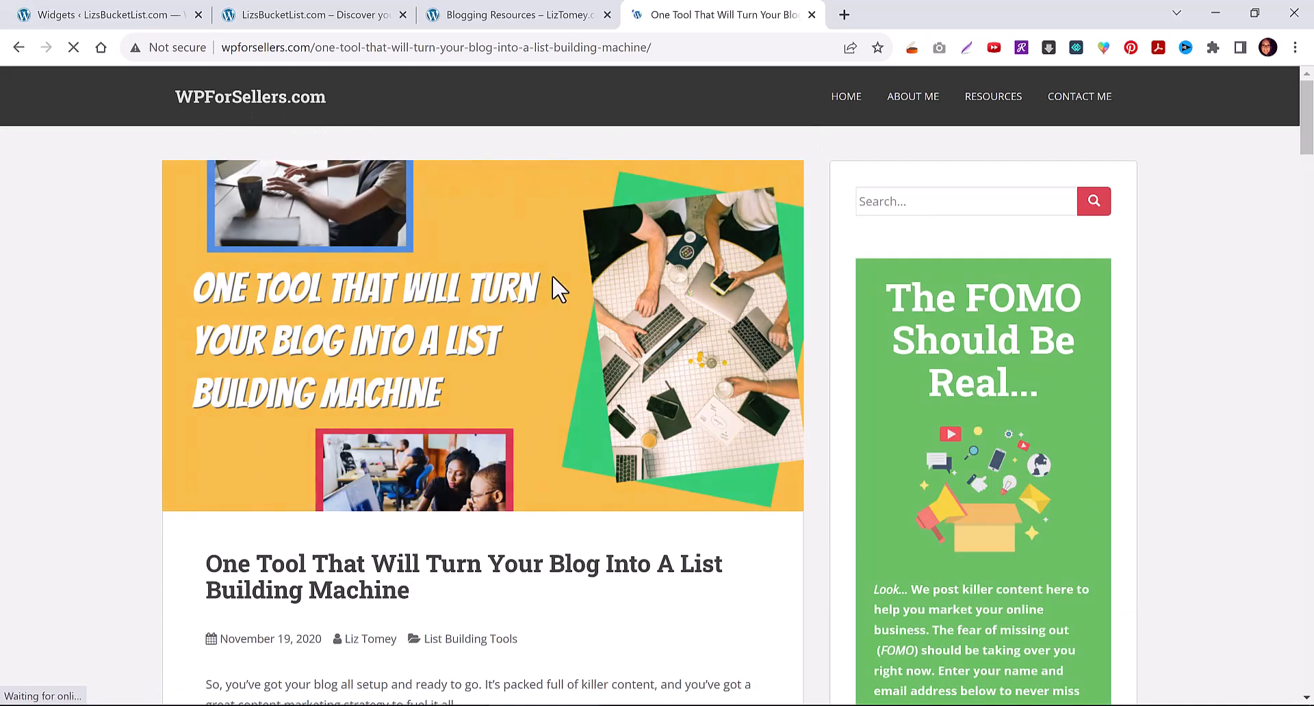
pyautogui.scroll(-4, 135, 392)
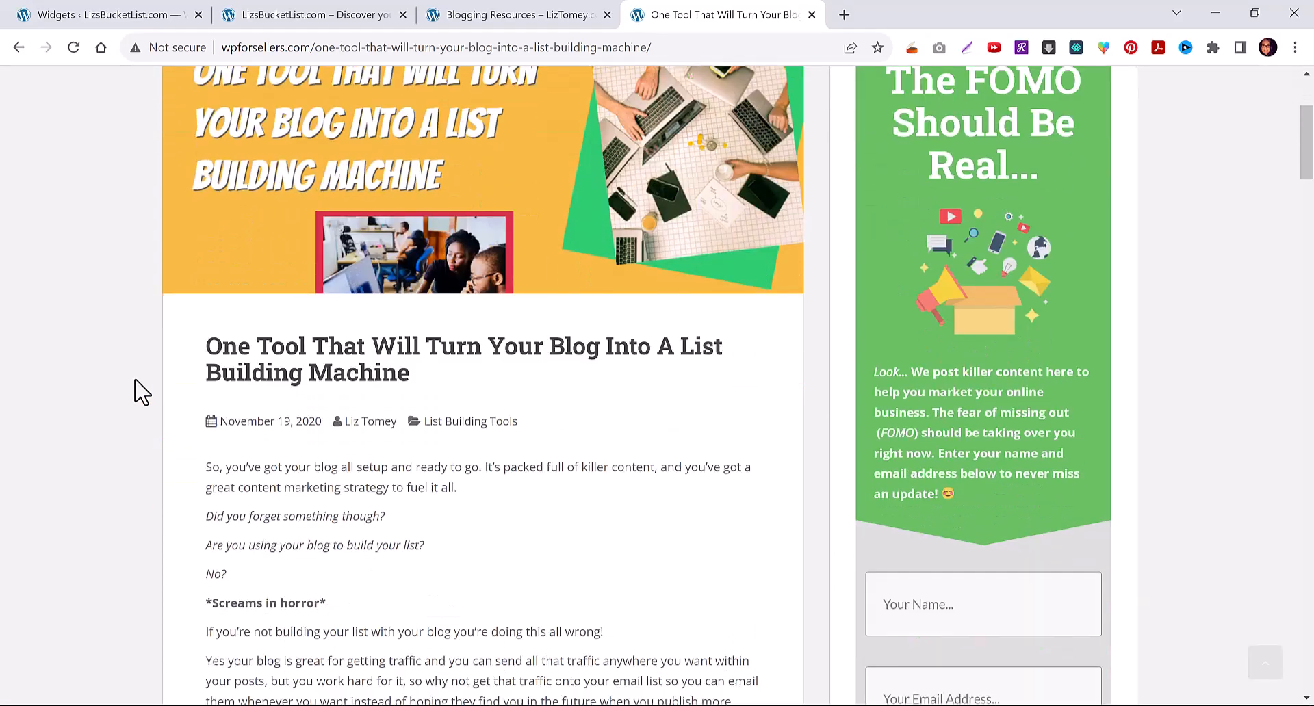
pyautogui.scroll(-3, 137, 391)
pyautogui.scroll(7, 182, 346)
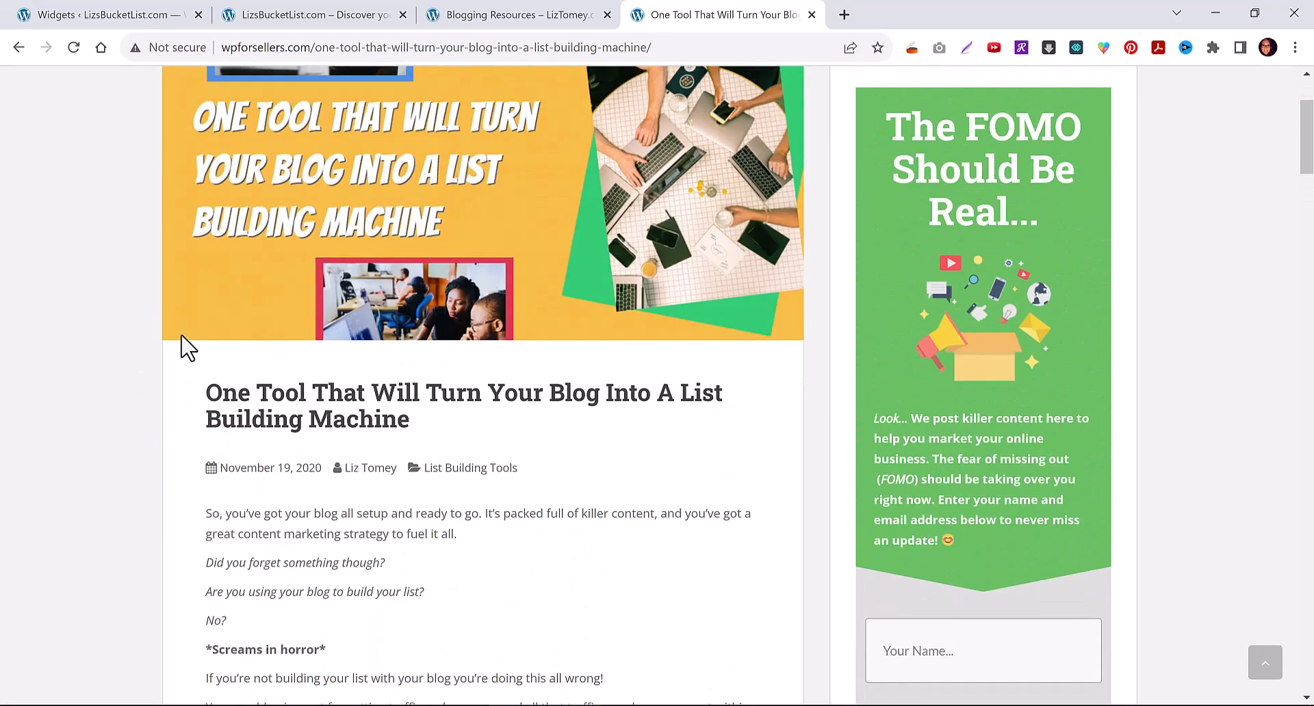
pyautogui.scroll(-12, 177, 350)
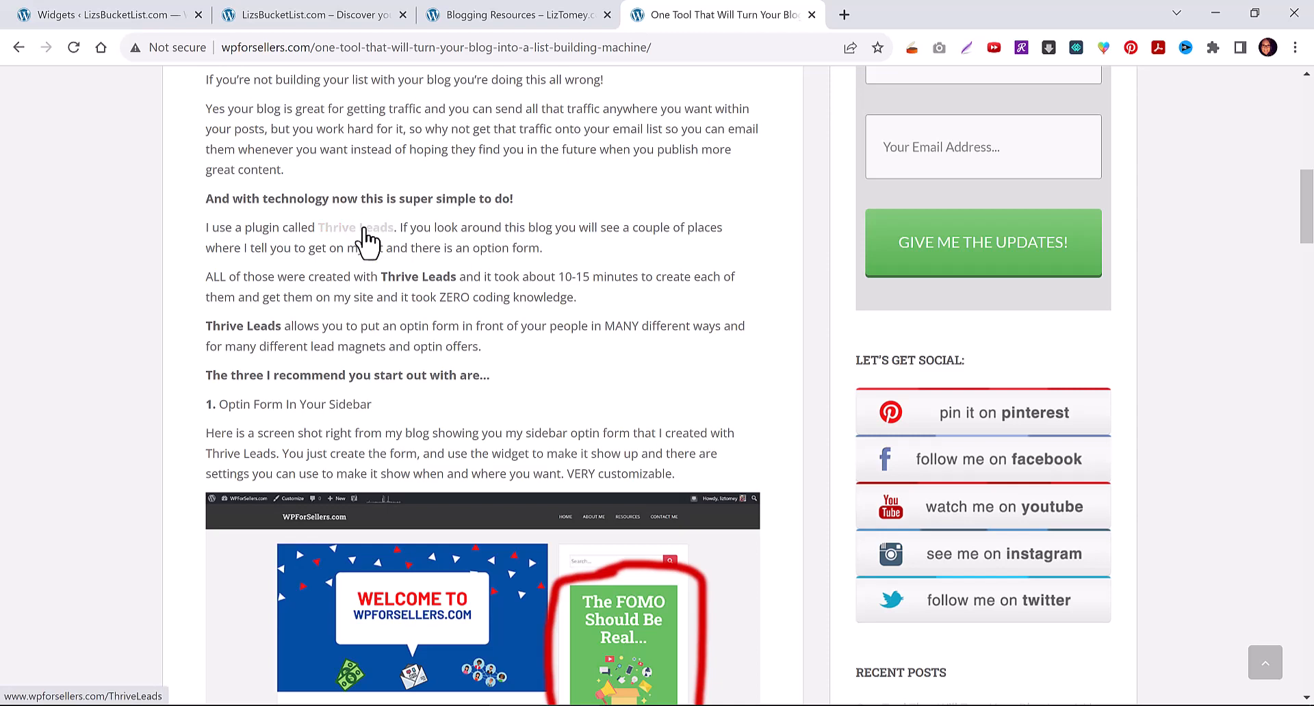
# Open the form for adding a new Pretty Link on LizsBucketList.com and select the text of its link slug.
pyautogui.click(156, 17)
pyautogui.moveTo(69, 321)
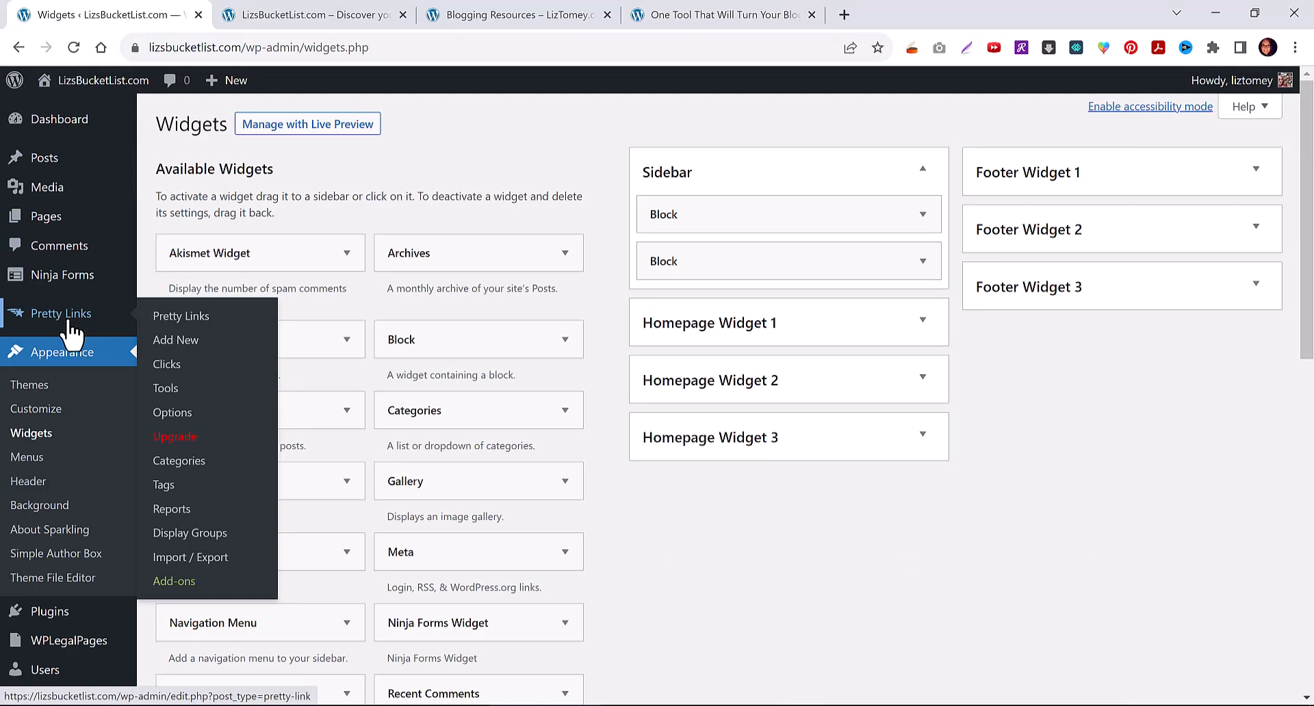
pyautogui.click(175, 341)
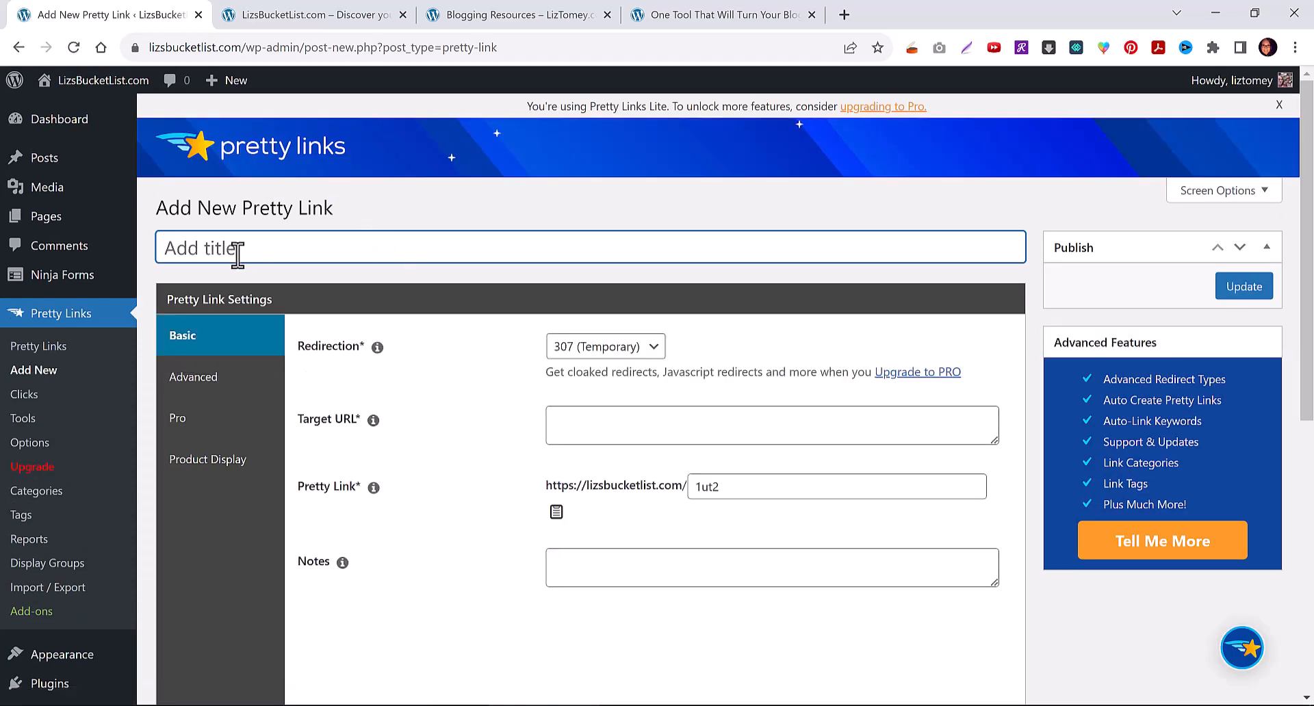
pyautogui.click(599, 415)
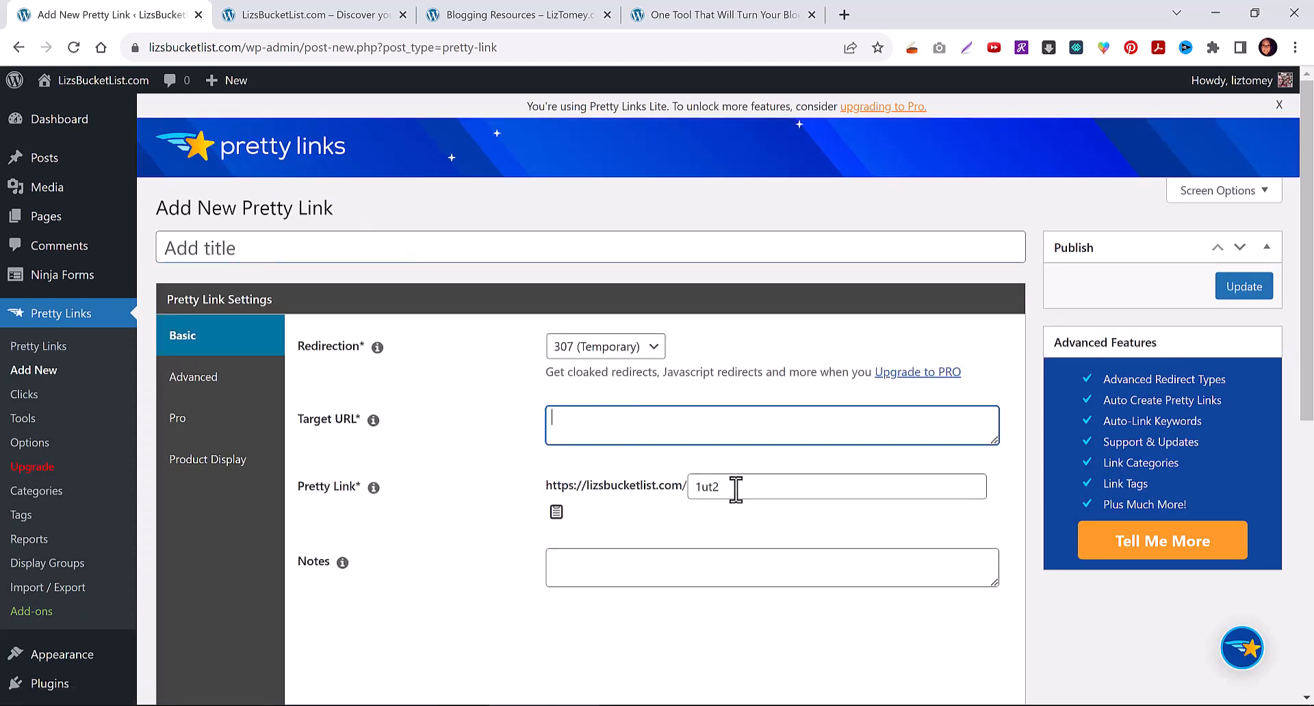
pyautogui.moveTo(733, 488); pyautogui.dragTo(673, 488)
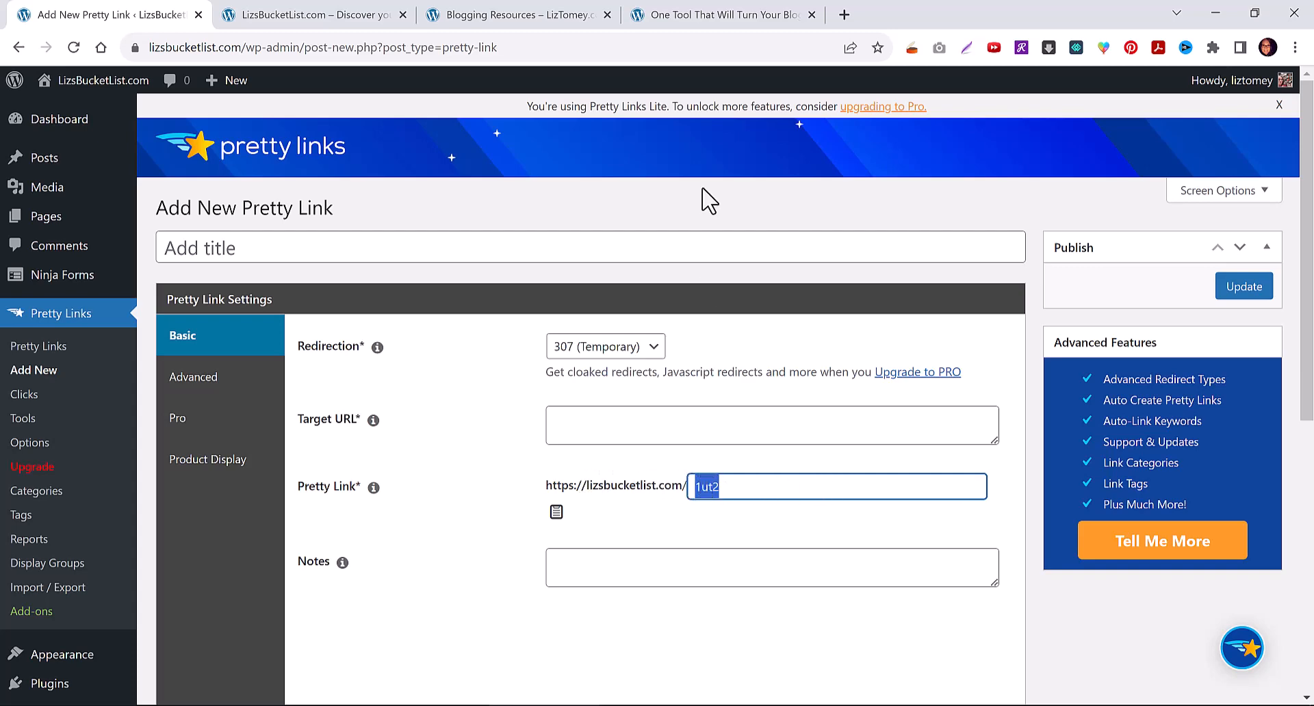
# Examine the optin form examples and the Thrive Leads links in the WPForSellers.com list-building post.
pyautogui.click(679, 17)
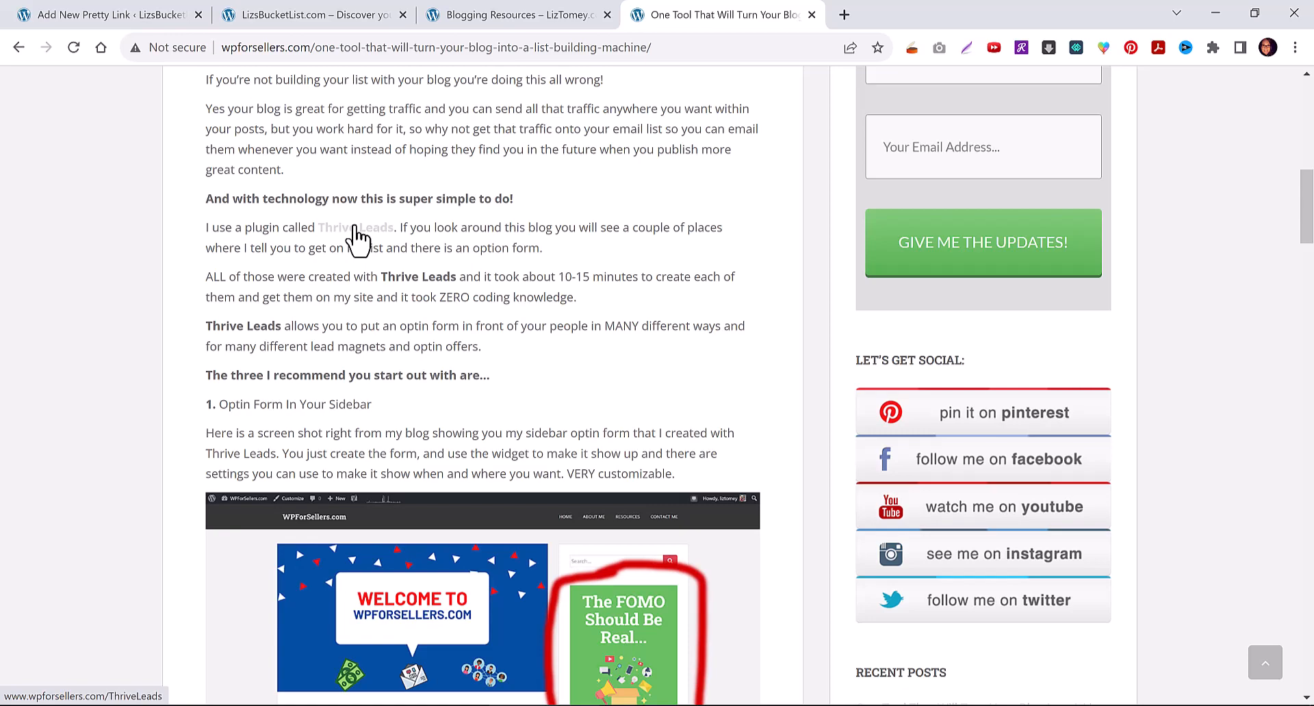
pyautogui.scroll(-15, 355, 240)
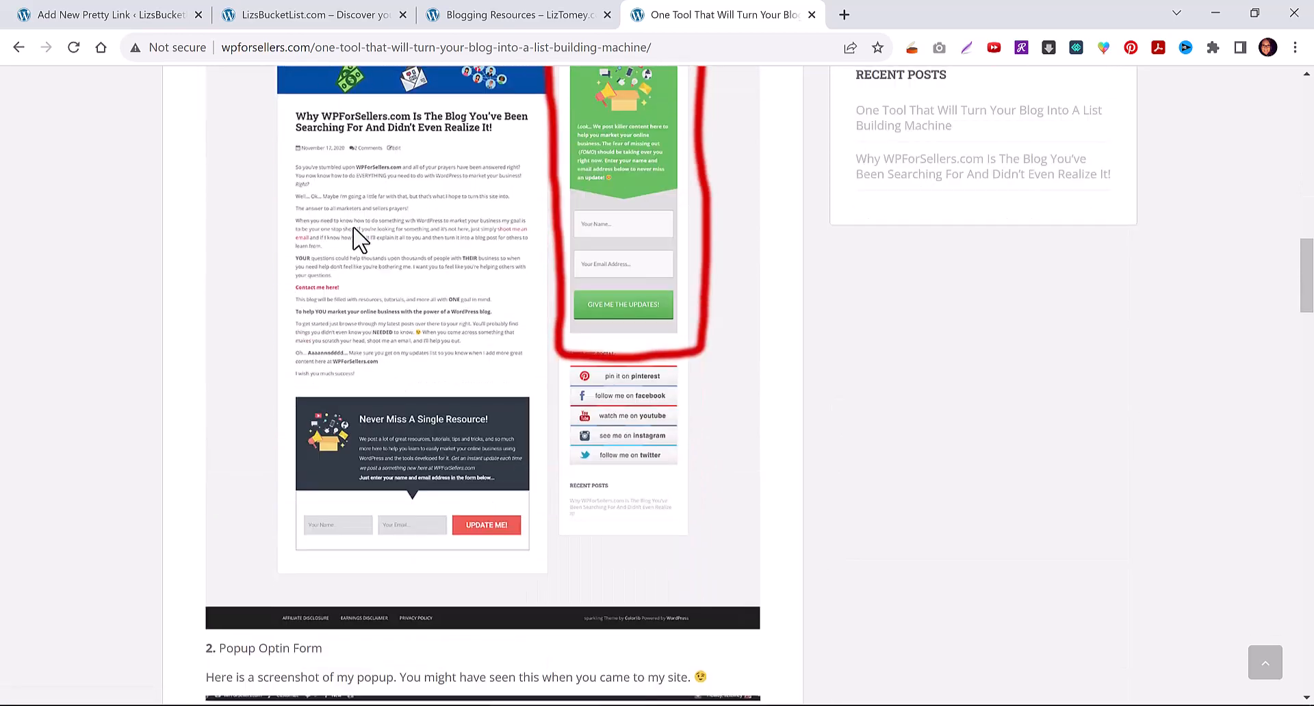
pyautogui.scroll(-10, 348, 235)
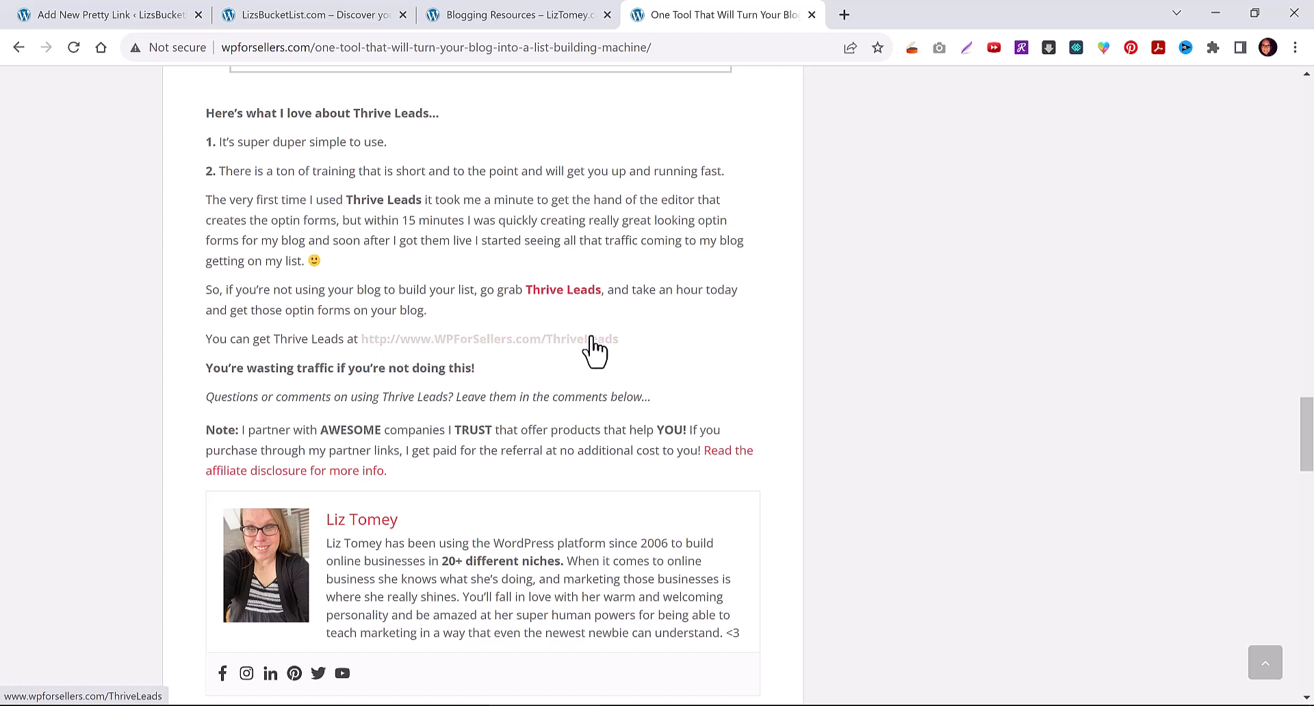
pyautogui.scroll(5, 566, 308)
pyautogui.scroll(10, 558, 294)
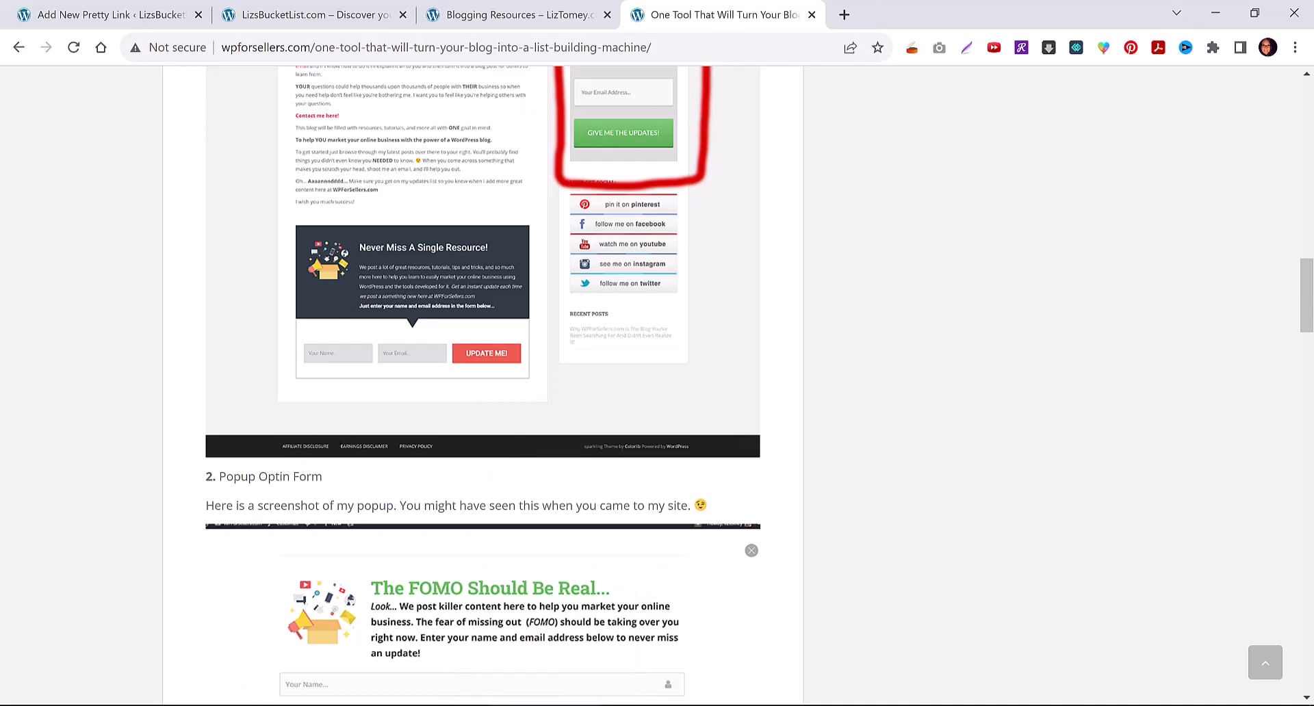
# Switch to the masterclass workbook in Word, examine its worksheet for 10 blog post topics and goals, and return to the browser.
pyautogui.click(248, 705)
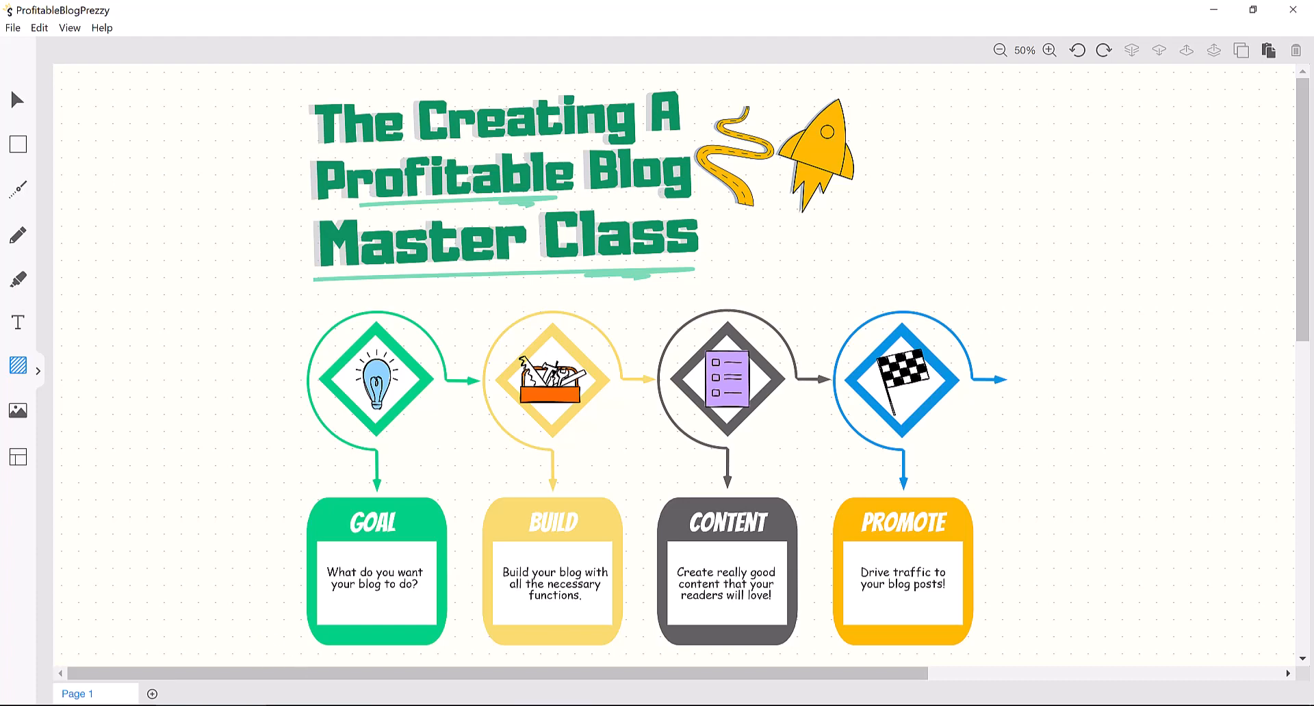
pyautogui.hotkey('alt', 'Tab')
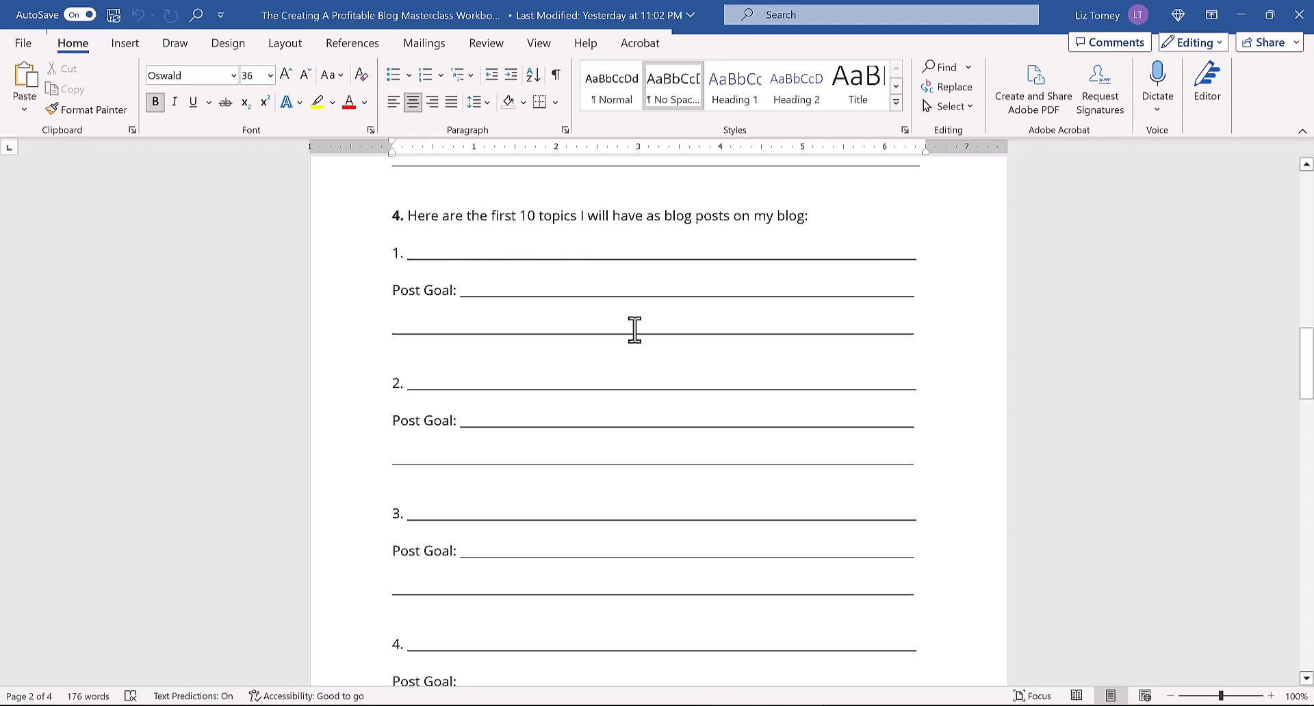
pyautogui.scroll(-10, 599, 339)
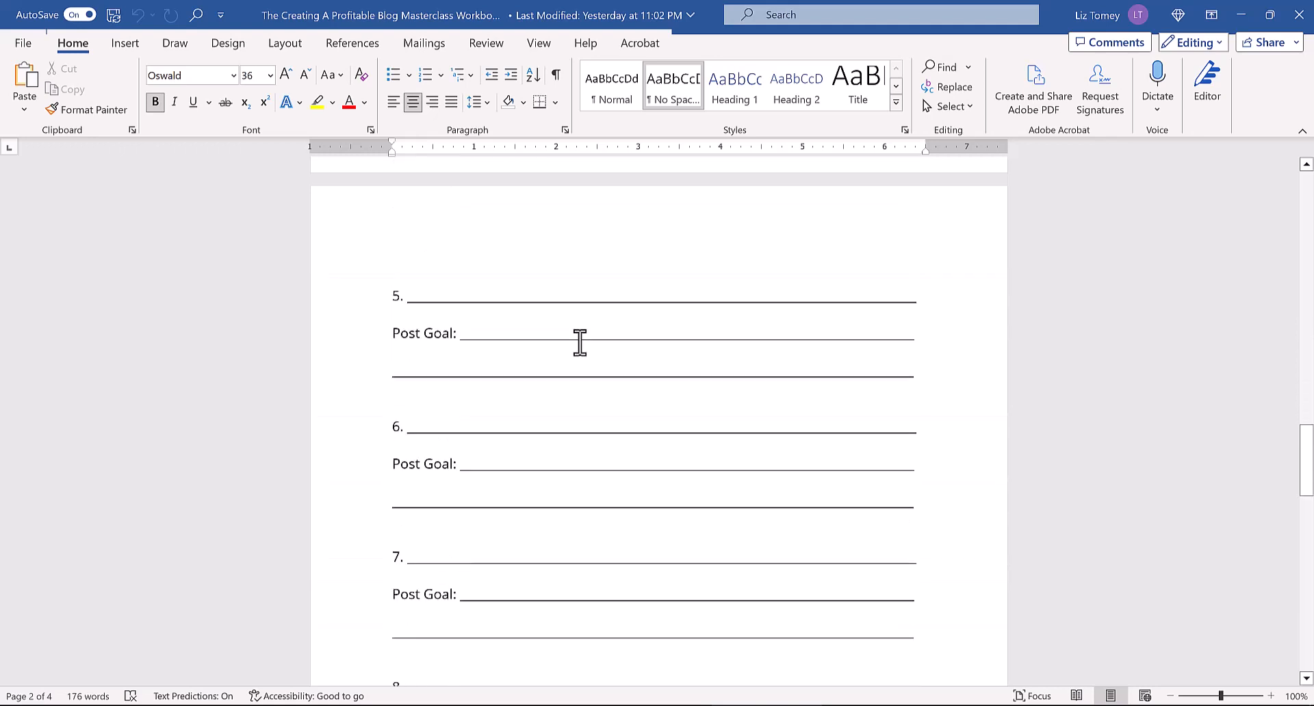
pyautogui.scroll(-6, 580, 342)
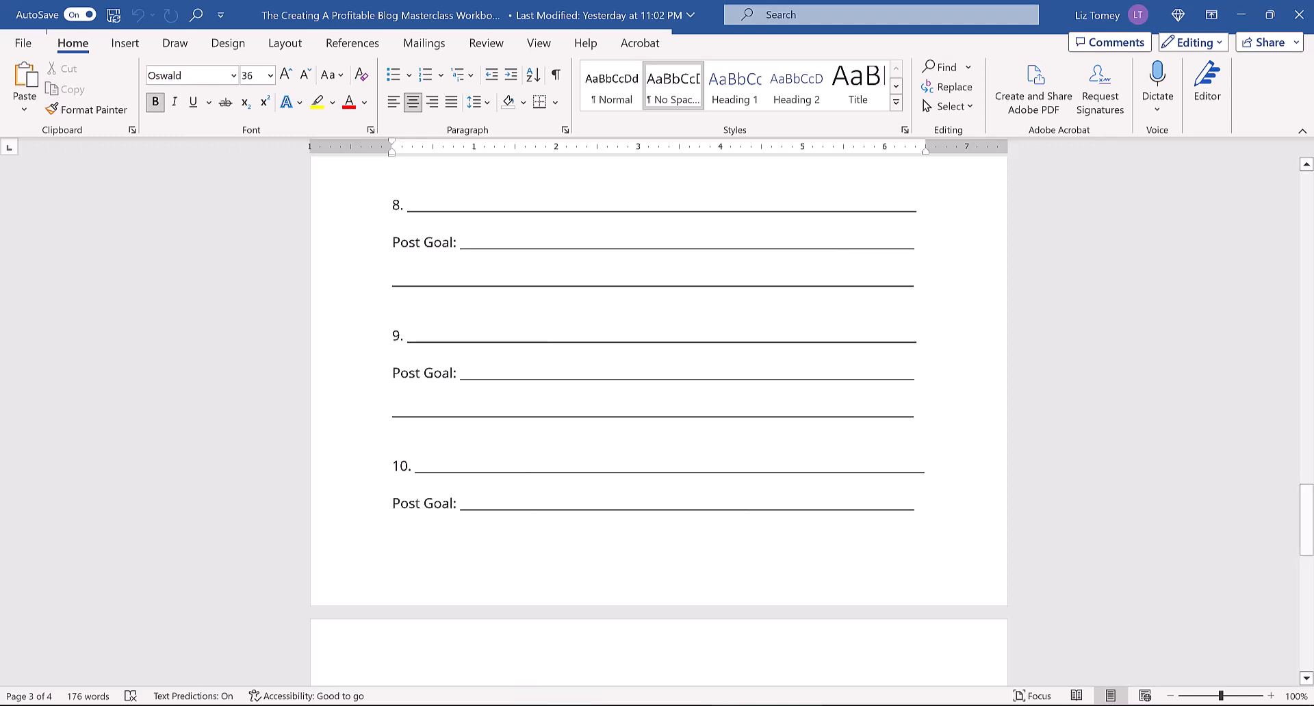
pyautogui.moveTo(544, 705)
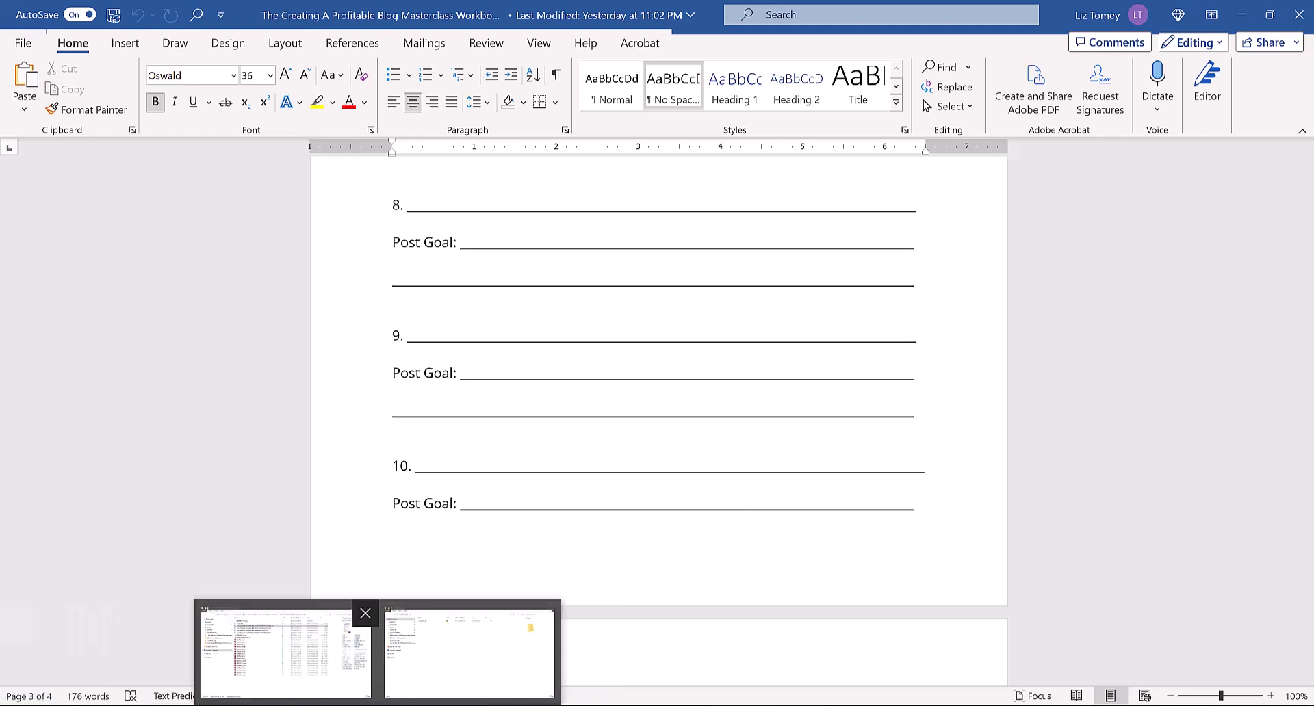
pyautogui.click(542, 651)
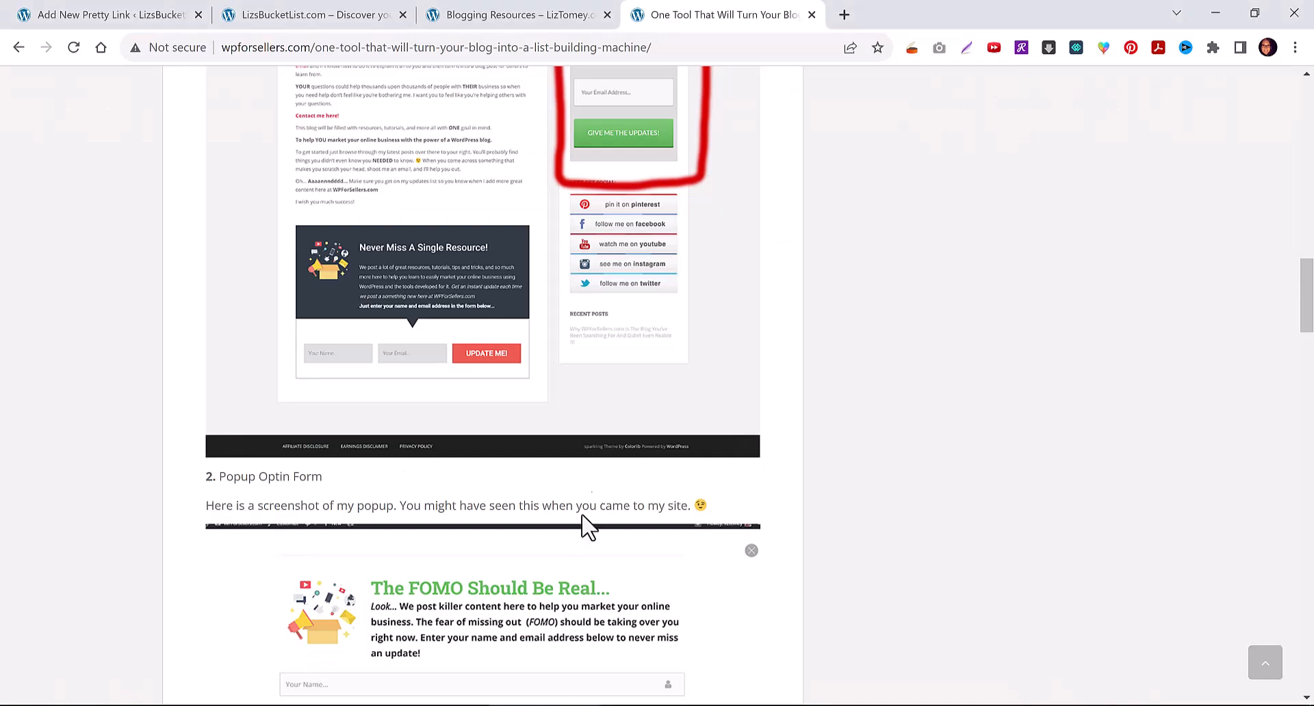
pyautogui.click(587, 47)
pyautogui.click(666, 47)
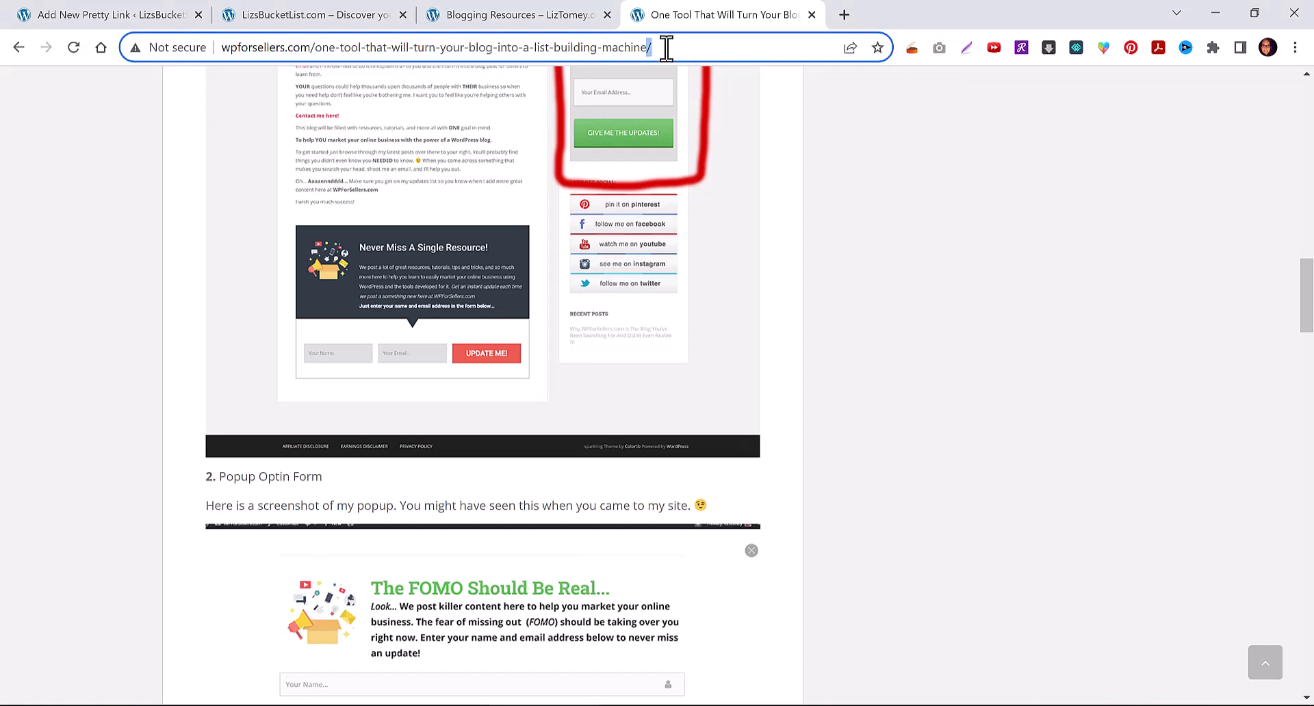
pyautogui.hotkey('ctrl', 'a')
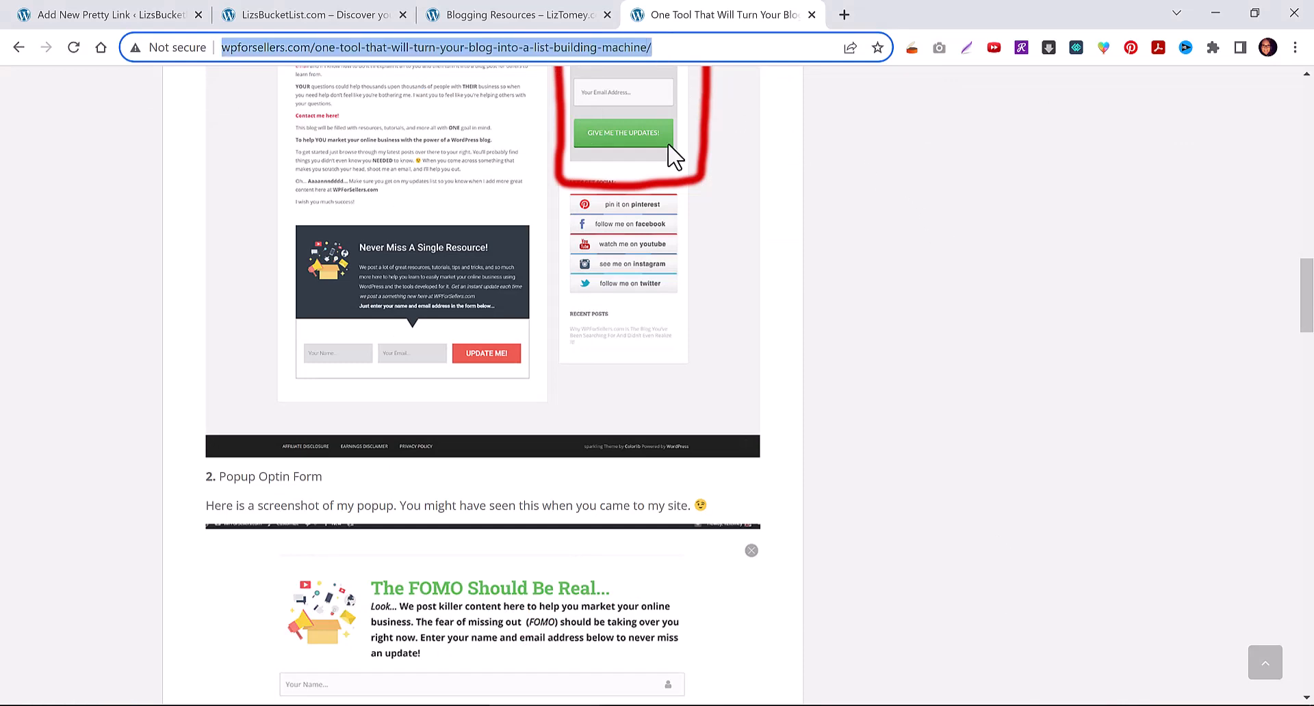
pyautogui.write('ubersuggest')
pyautogui.moveTo(766, 704)
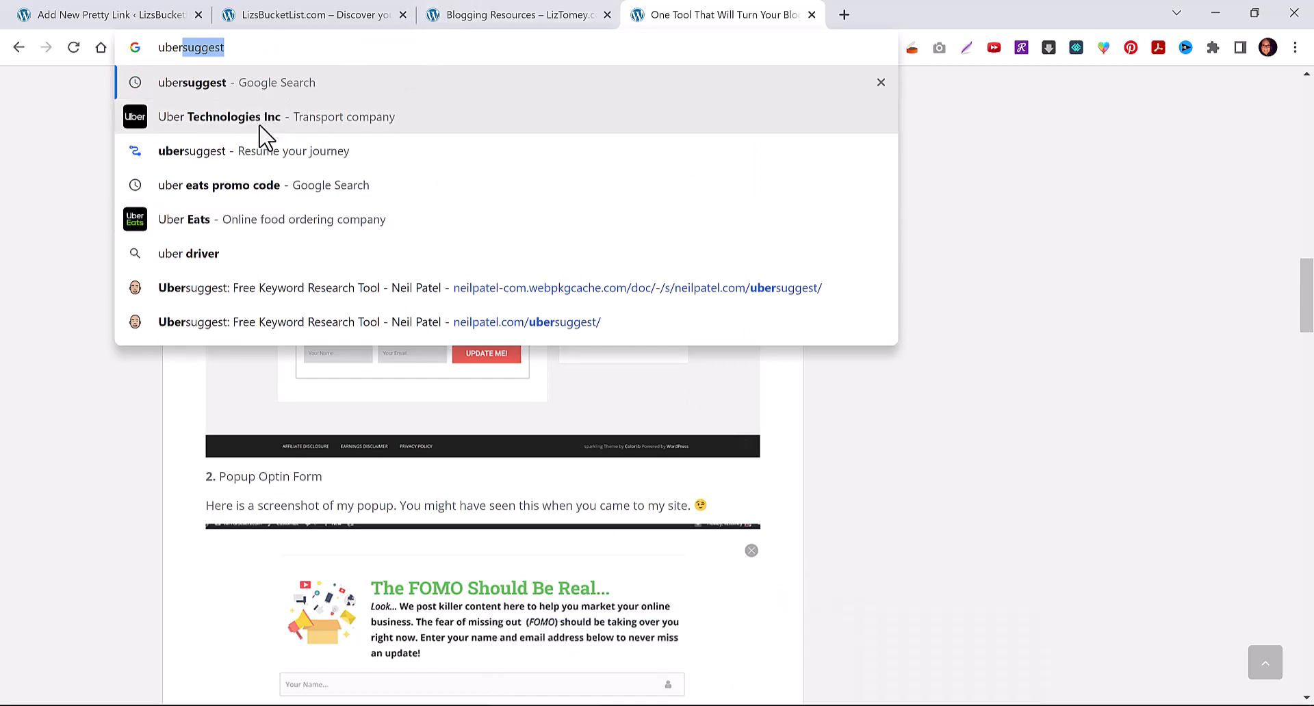
pyautogui.click(235, 164)
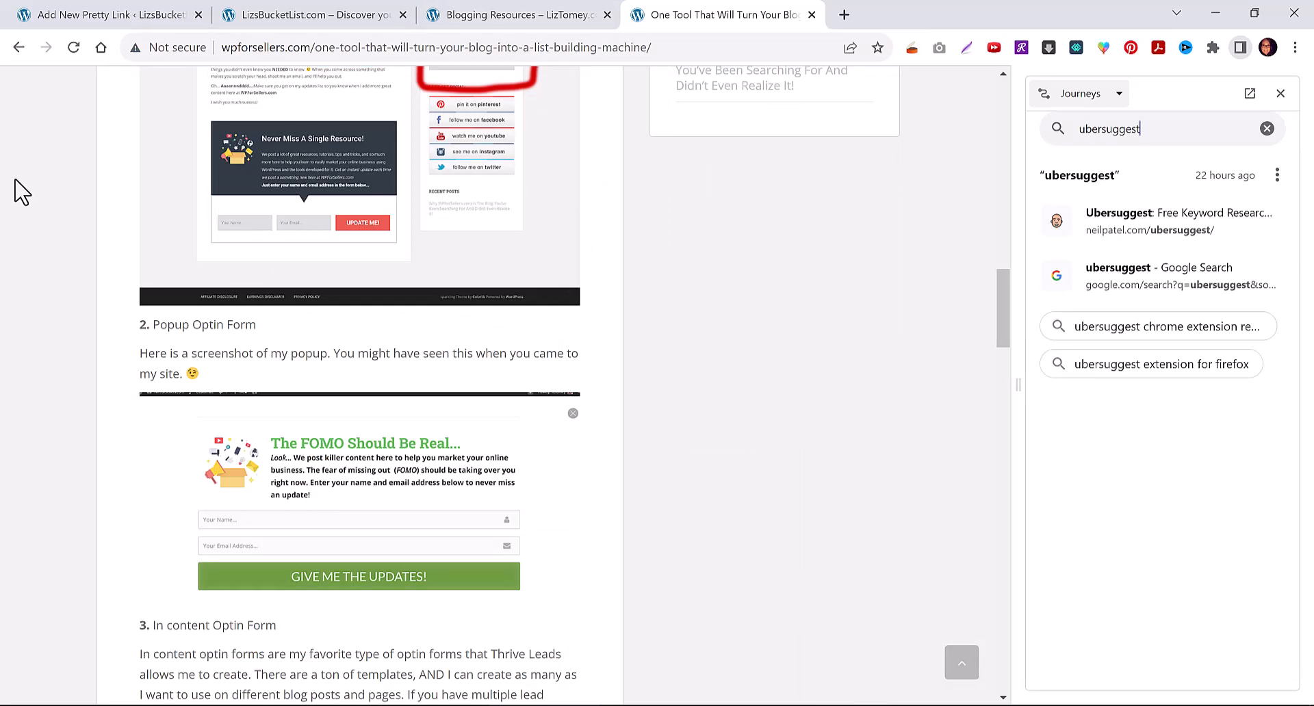
pyautogui.click(1267, 128)
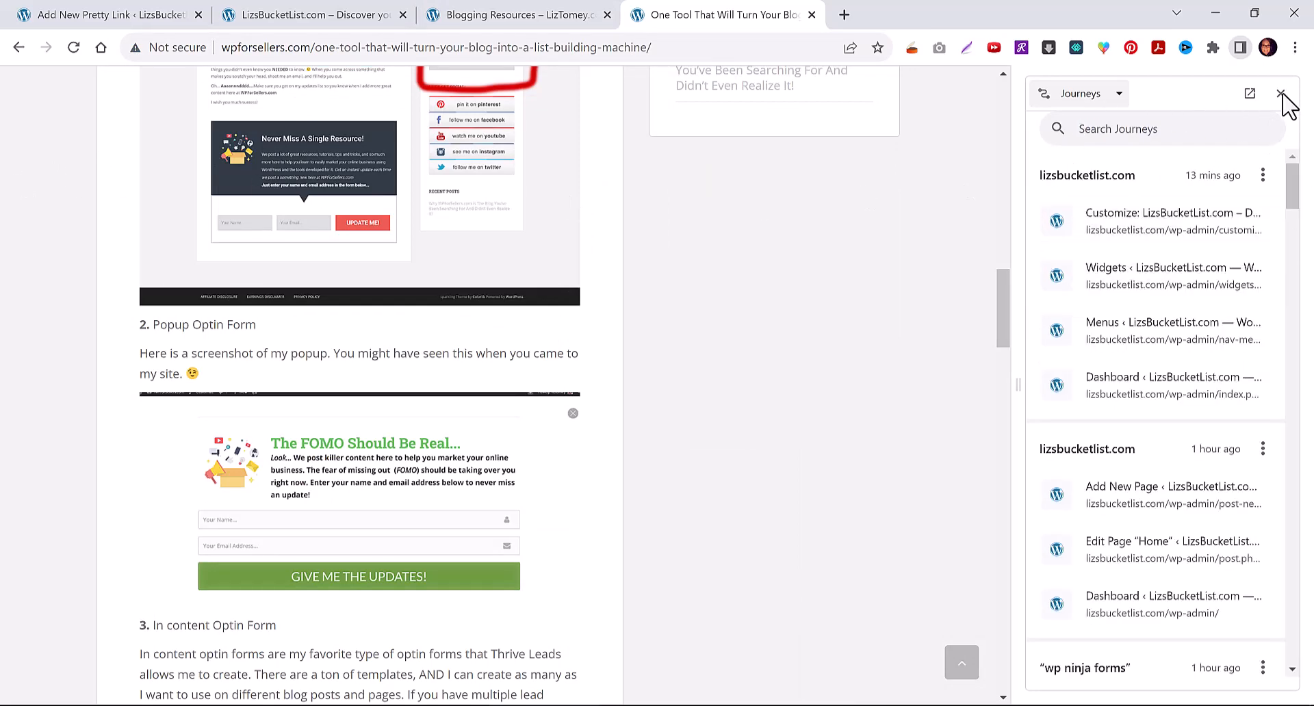
pyautogui.click(1281, 94)
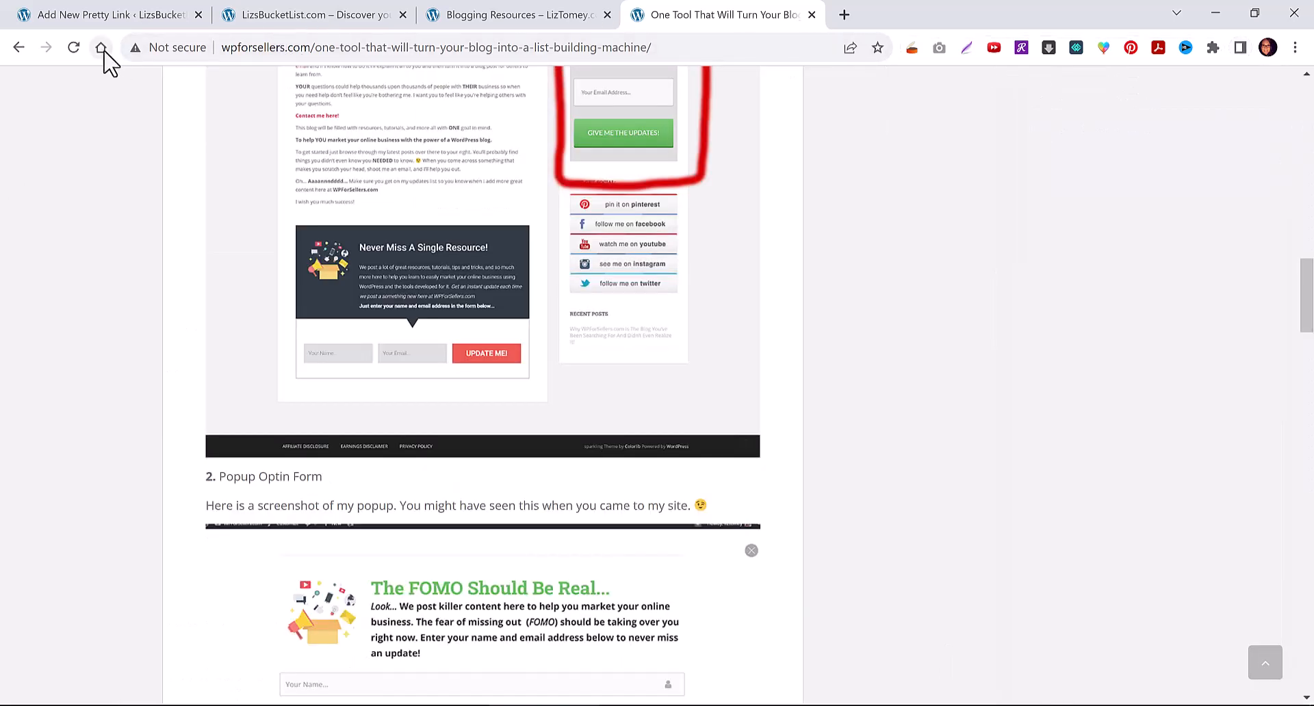
# Search the web for "ubersuggest", open the tool's page on neilpatel.com and sign in to its dashboard.
pyautogui.click(101, 48)
pyautogui.click(489, 316)
pyautogui.write('ubersuggest')
pyautogui.press('Return')
pyautogui.moveTo(425, 626)
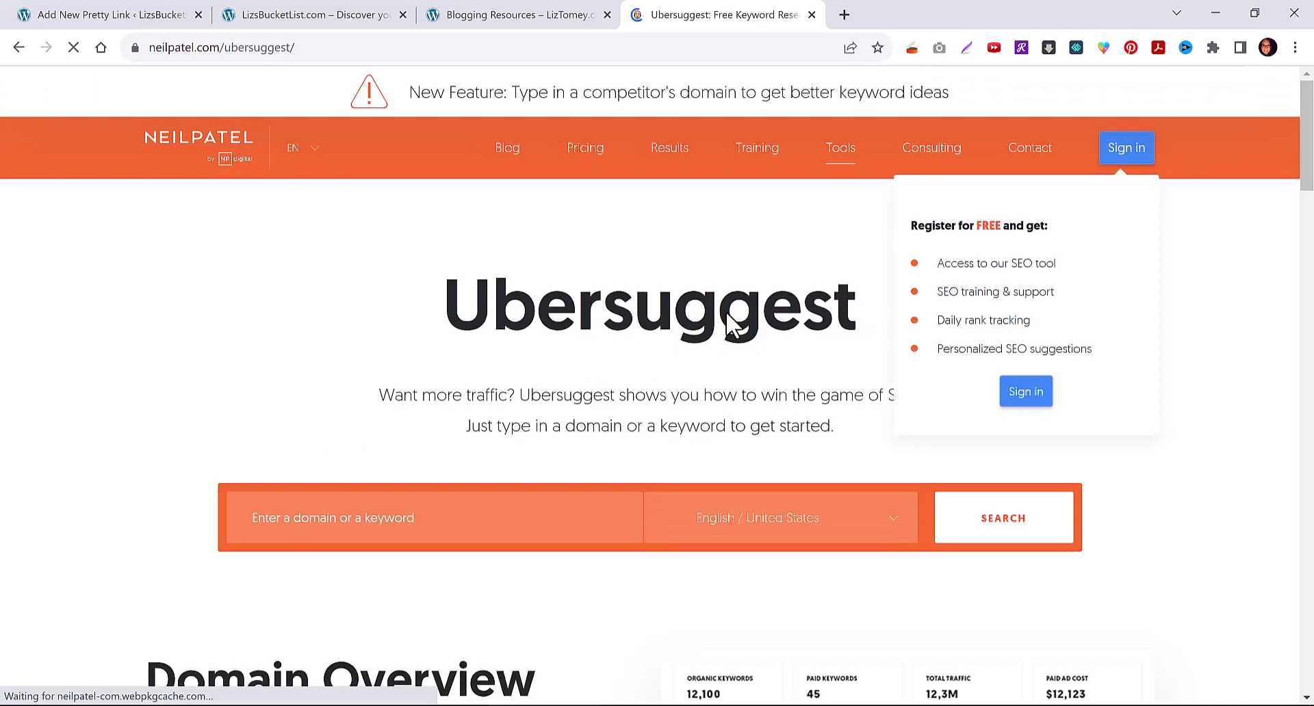
pyautogui.click(1140, 157)
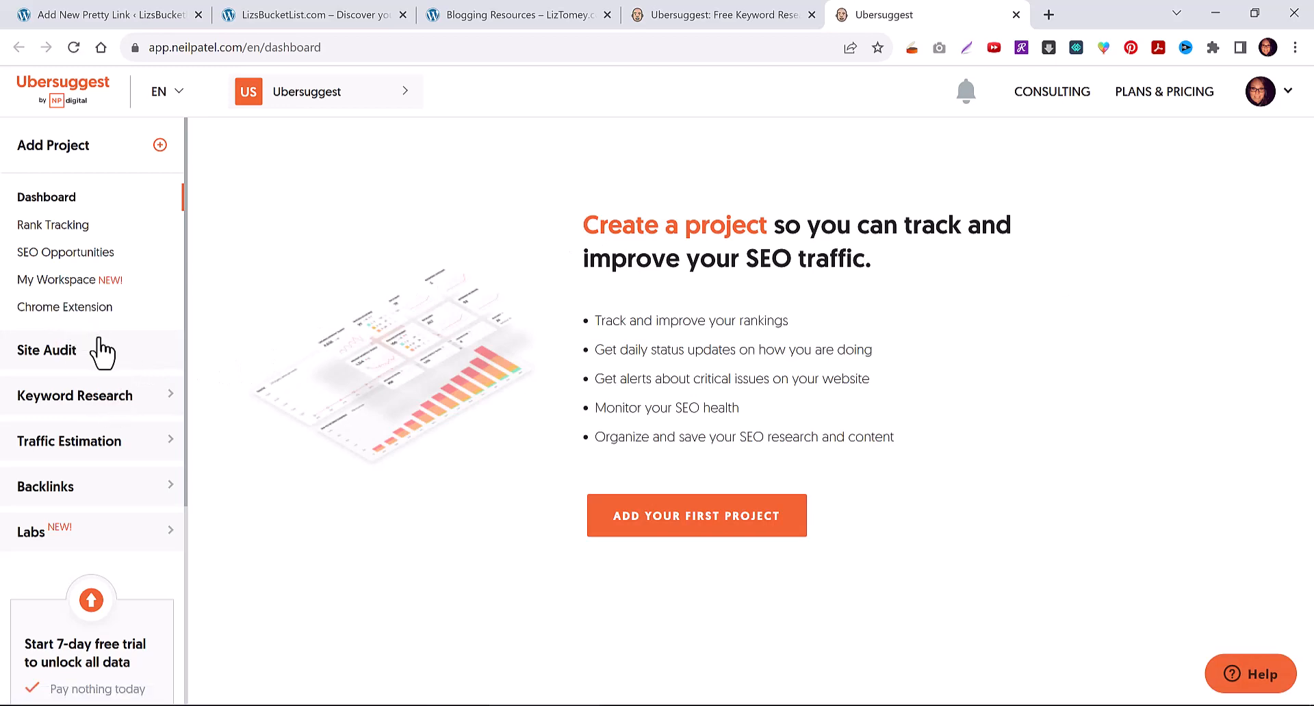
# Search Content Ideas in the Keyword Research tools for the keyword "traveling solo" with English / United States.
pyautogui.click(160, 408)
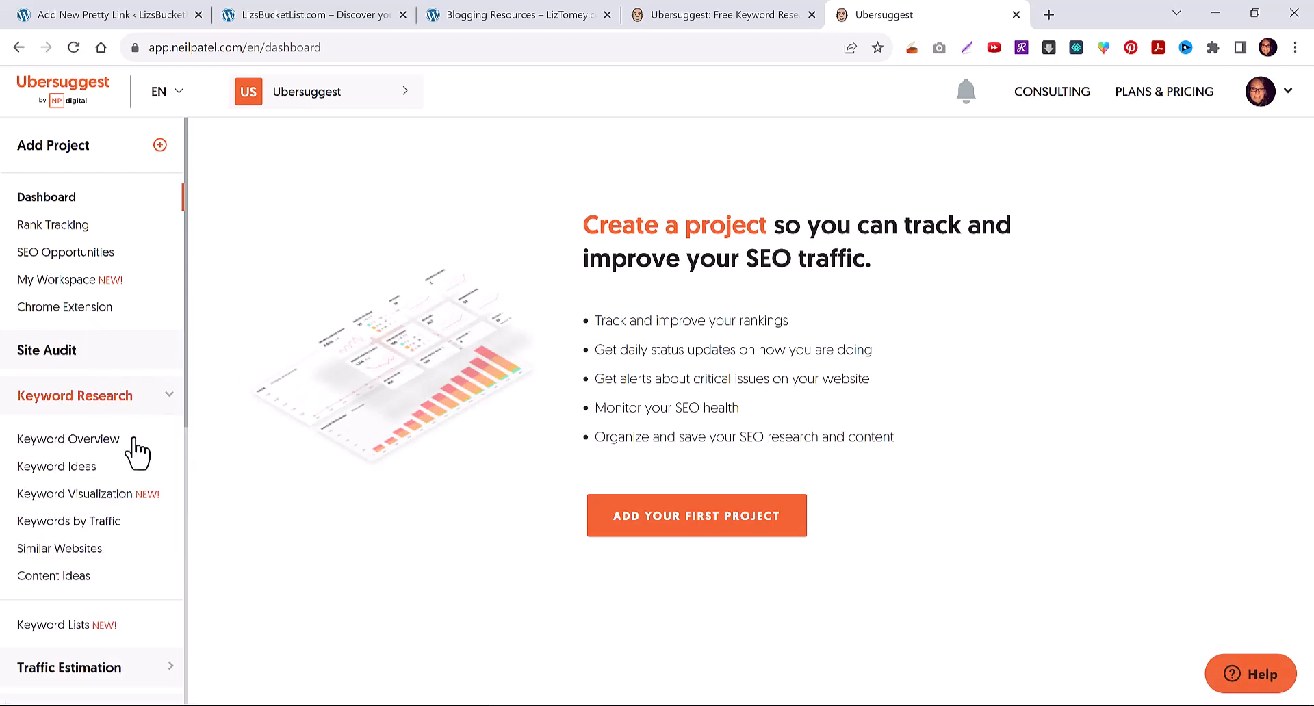
pyautogui.click(137, 405)
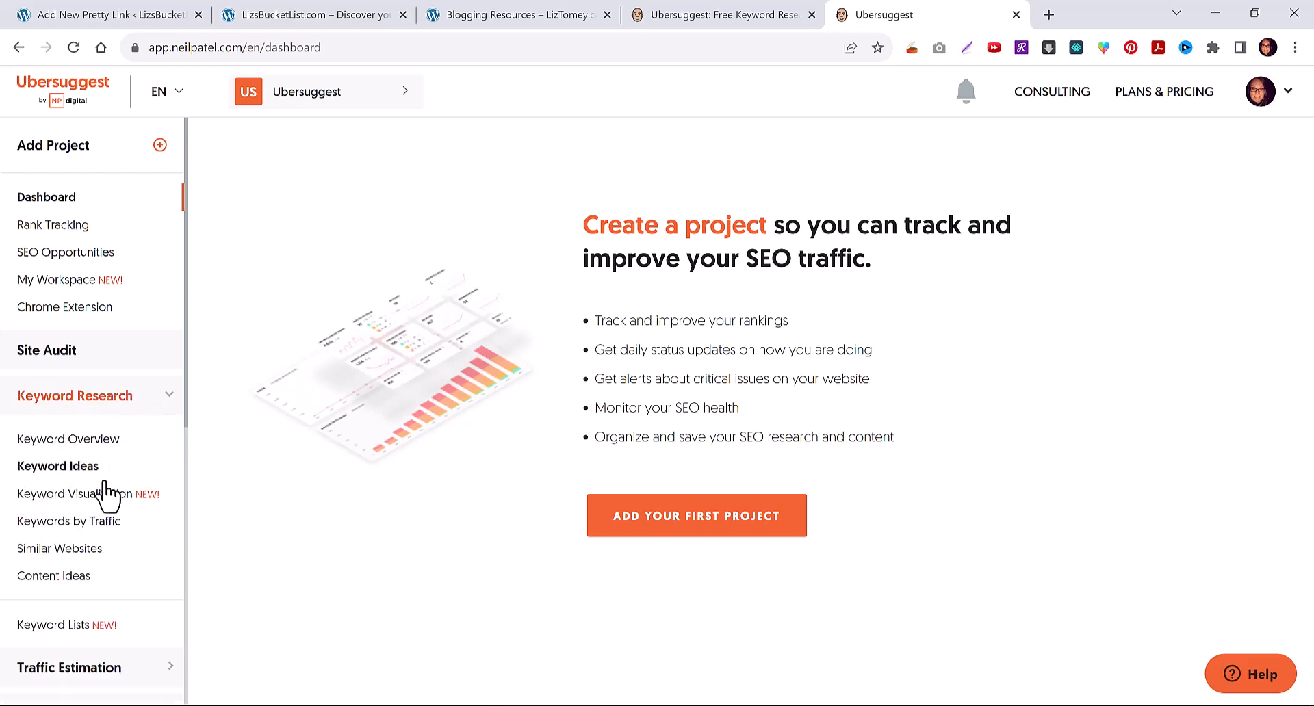
pyautogui.click(38, 578)
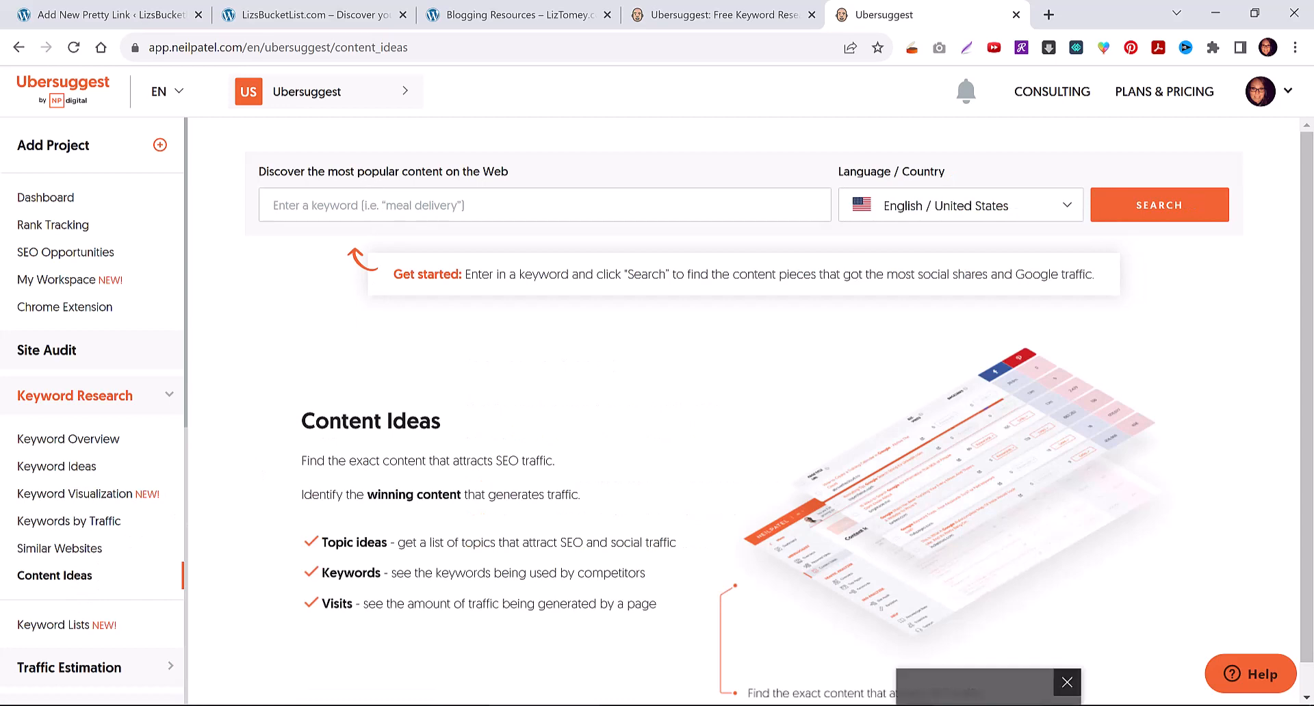
pyautogui.write('traveling sol')
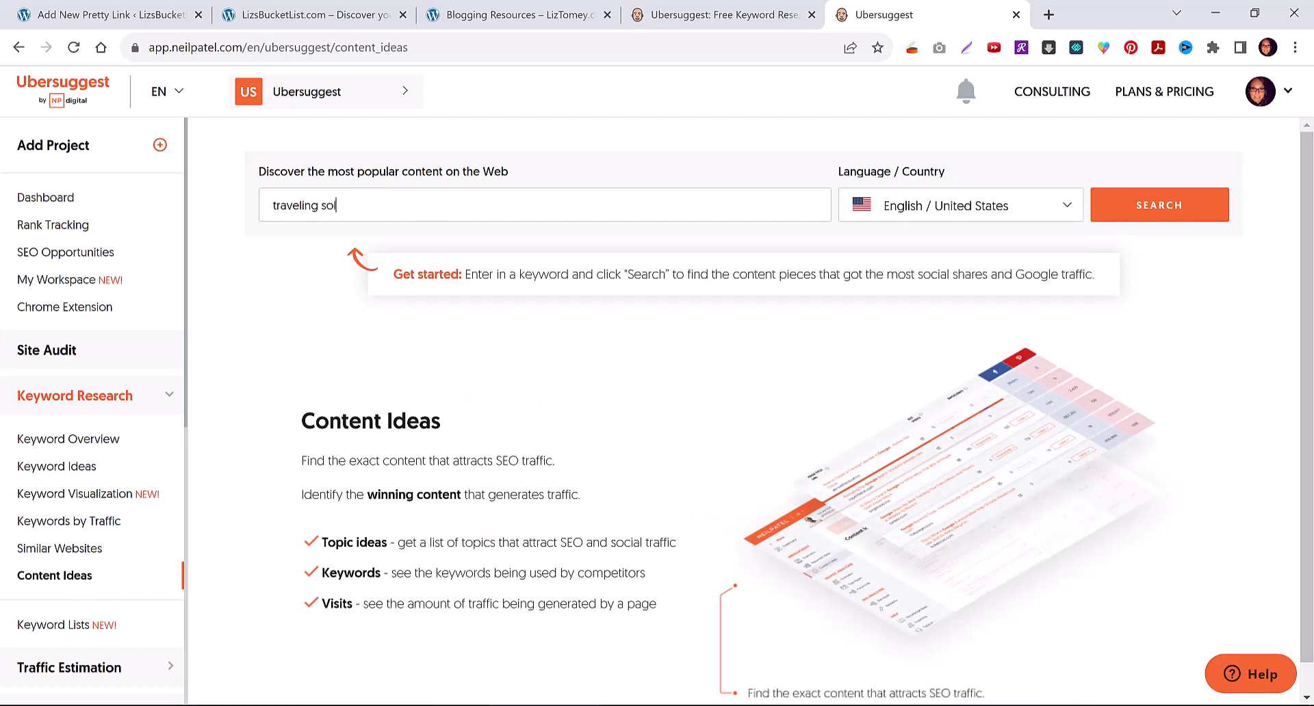
pyautogui.write('o')
pyautogui.press('Return')
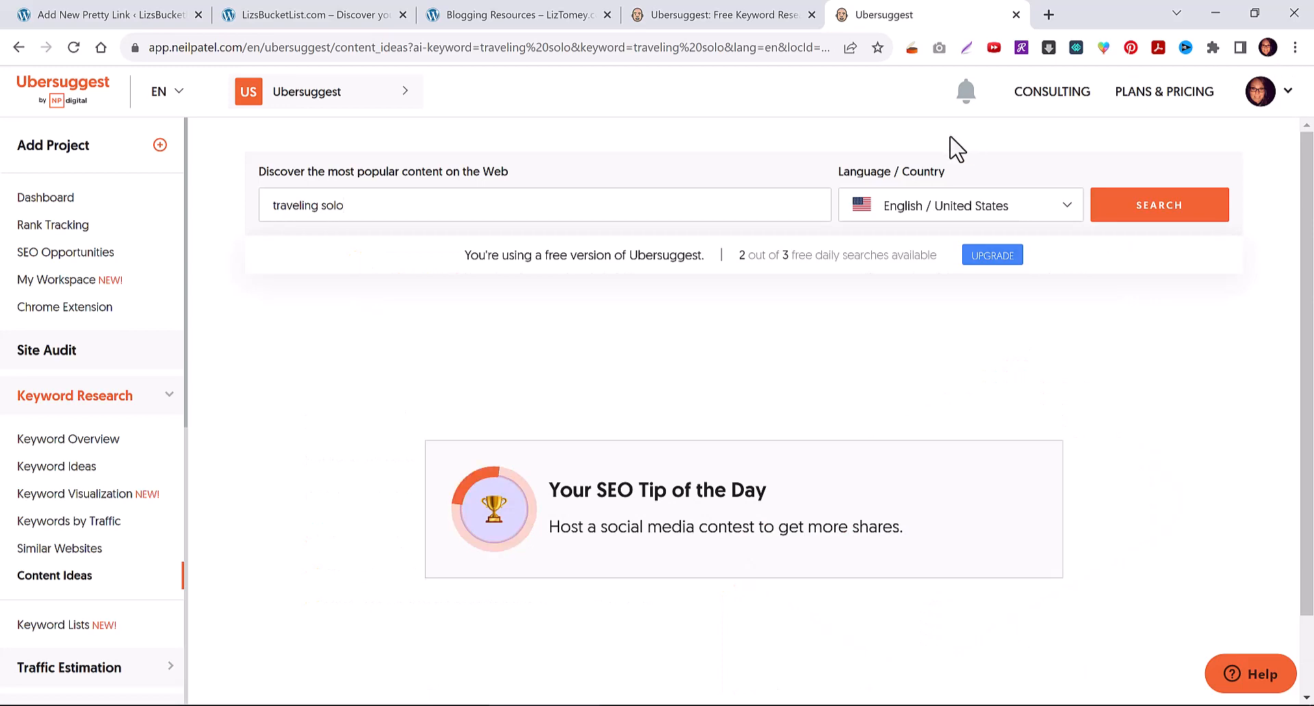
# Open the nomadicmatt.com result "10 Common Fears That Stop You from Traveling Solo" in a new tab and switch to it.
pyautogui.scroll(-4, 585, 306)
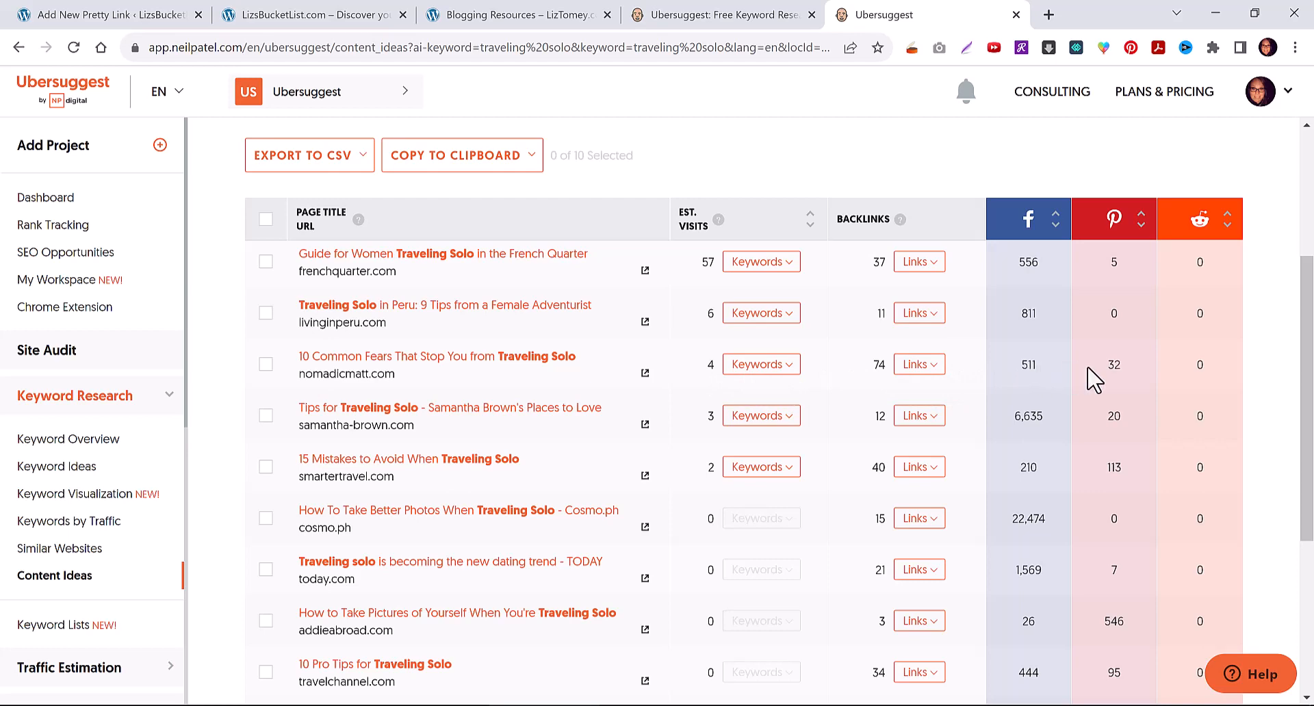
pyautogui.rightClick(556, 363)
pyautogui.click(579, 374)
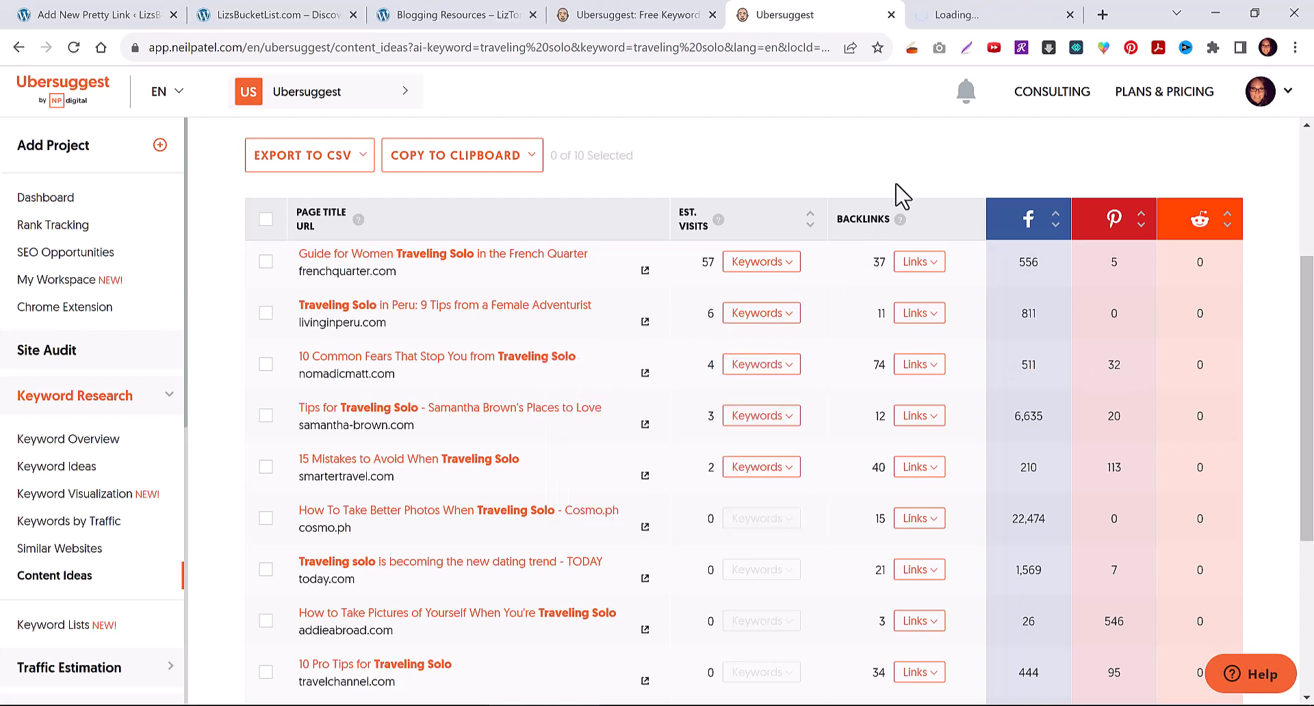
pyautogui.click(981, 15)
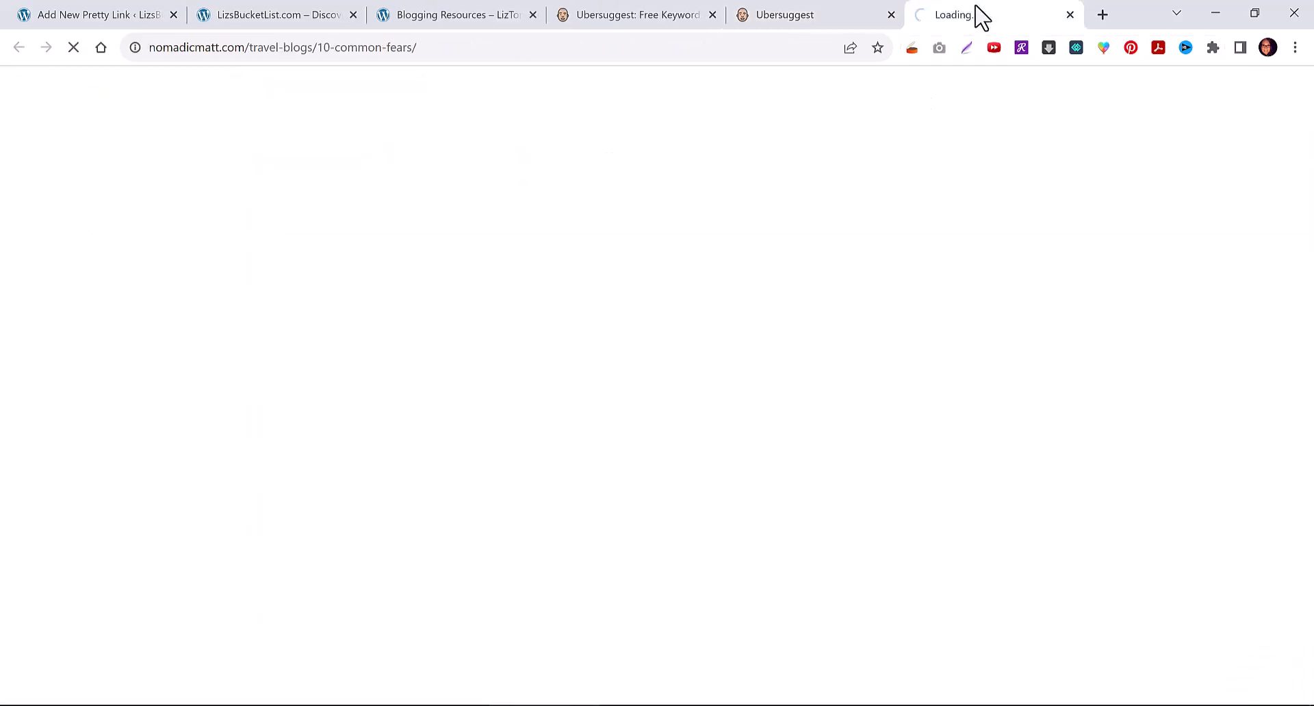
pyautogui.click(812, 17)
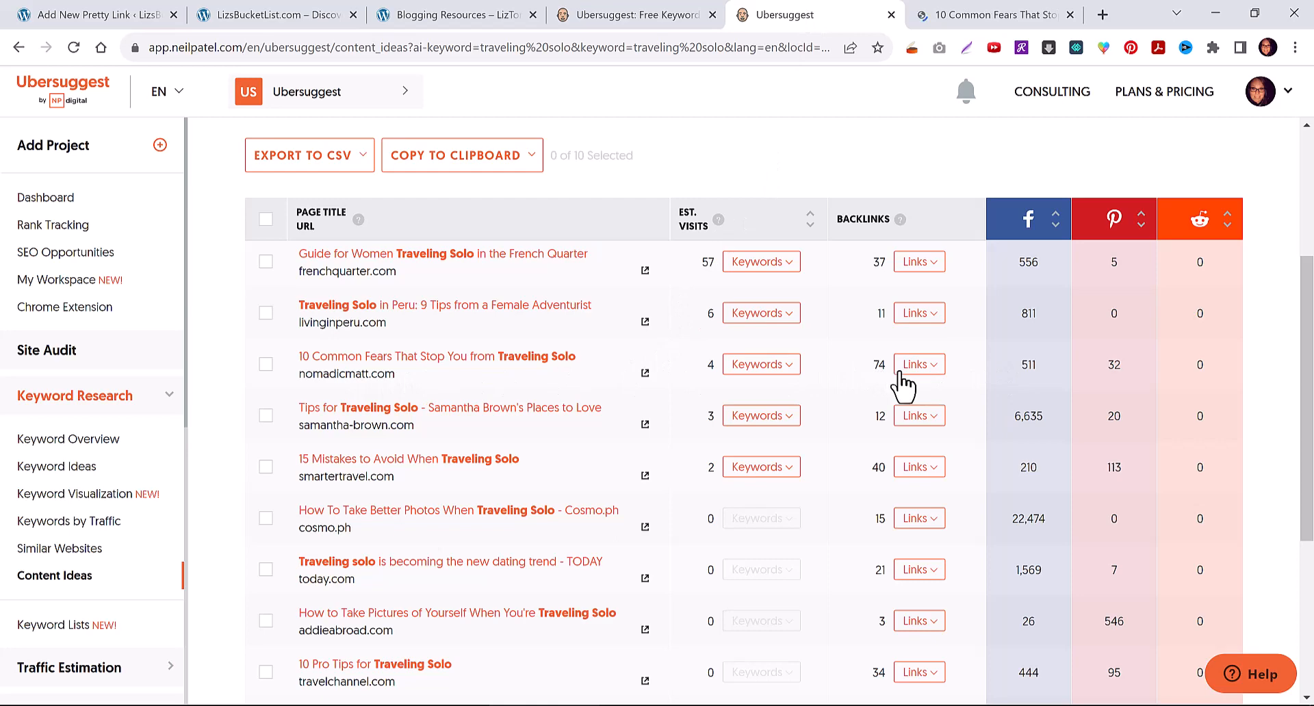
pyautogui.click(996, 14)
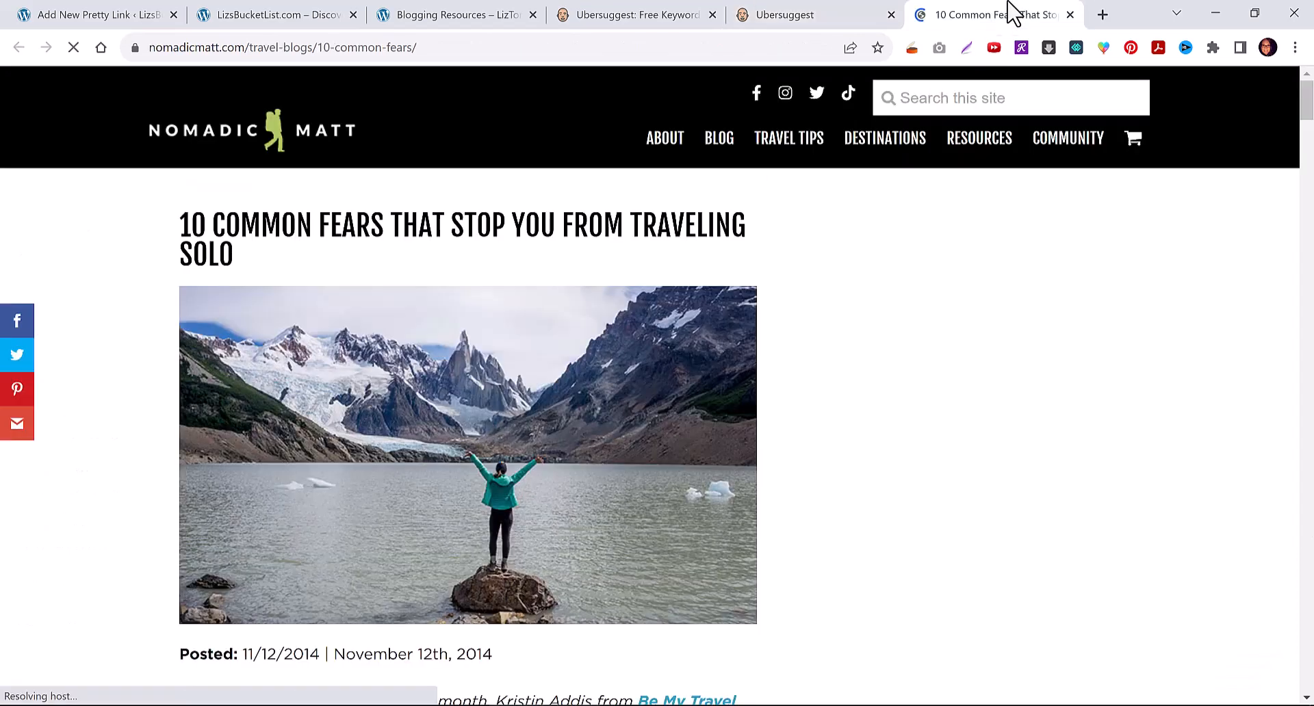
# Examine the Nomadic Matt article from its headings to the affiliate disclosure and footer optin form, and return to the optin offer above the post.
pyautogui.scroll(-5, 808, 353)
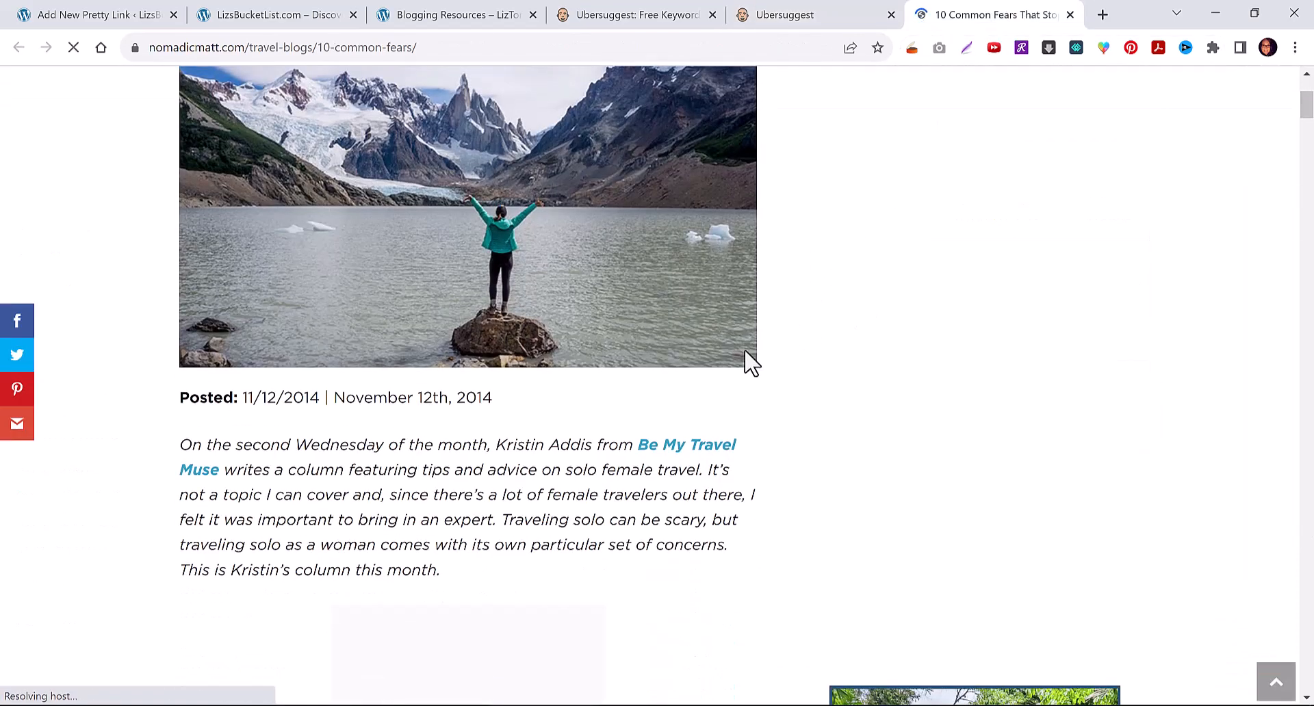
pyautogui.scroll(-20, 527, 400)
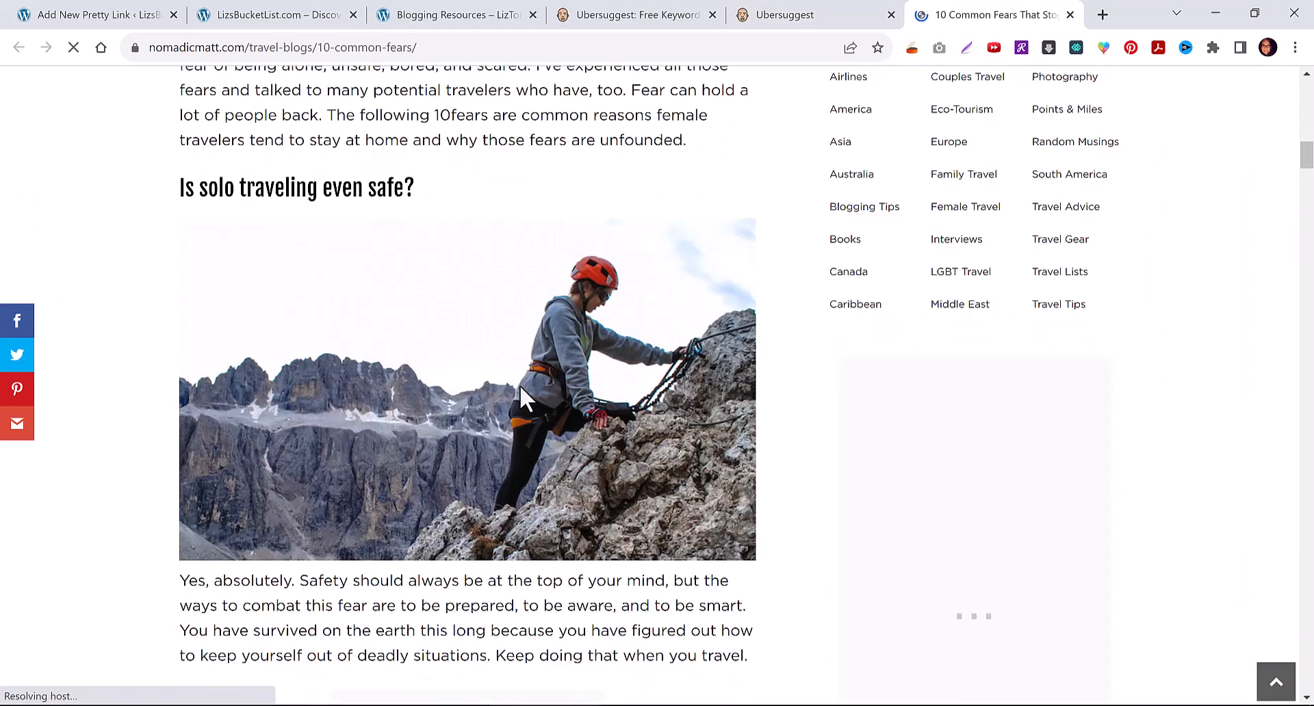
pyautogui.scroll(-20, 517, 381)
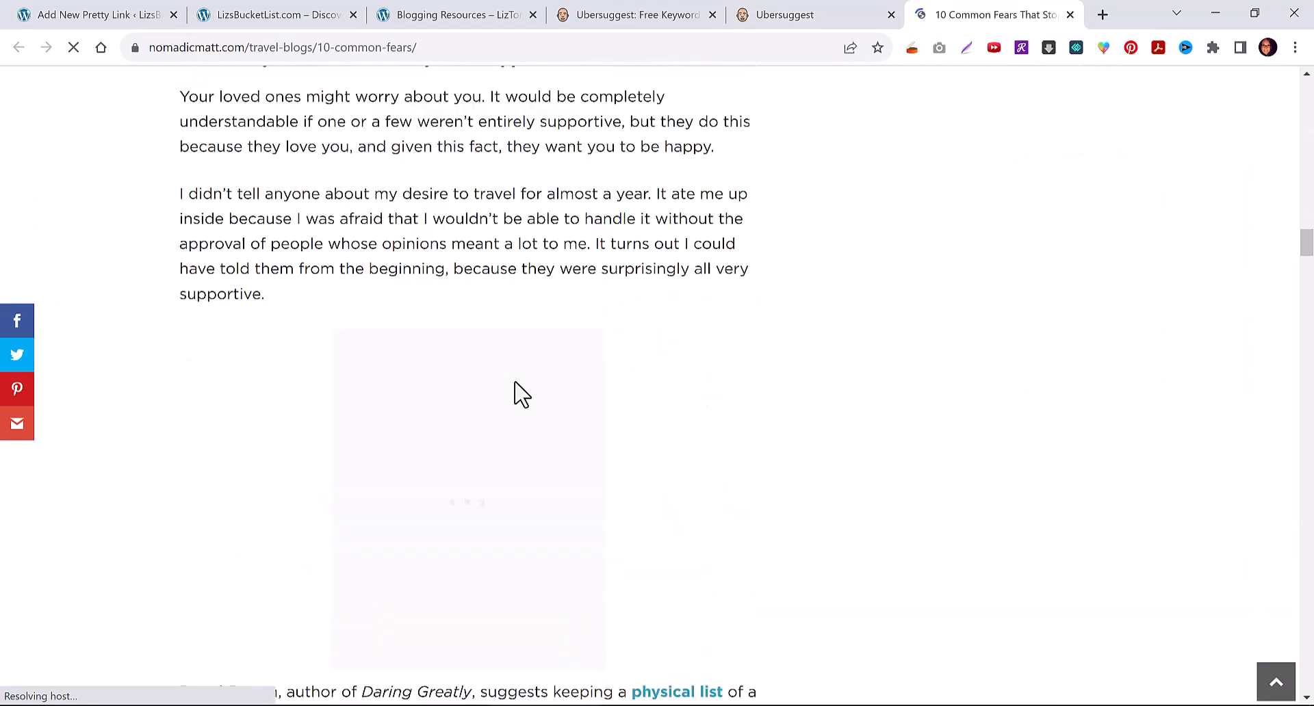
pyautogui.scroll(-20, 515, 382)
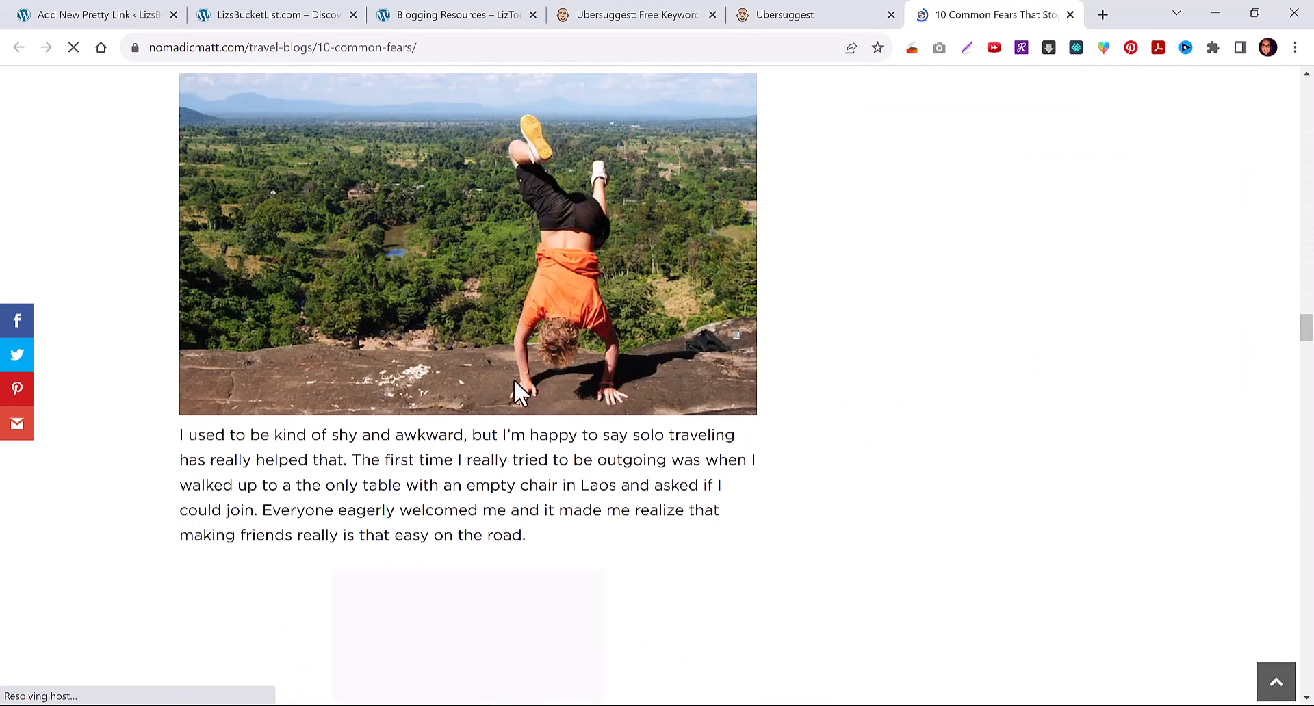
pyautogui.scroll(-20, 520, 395)
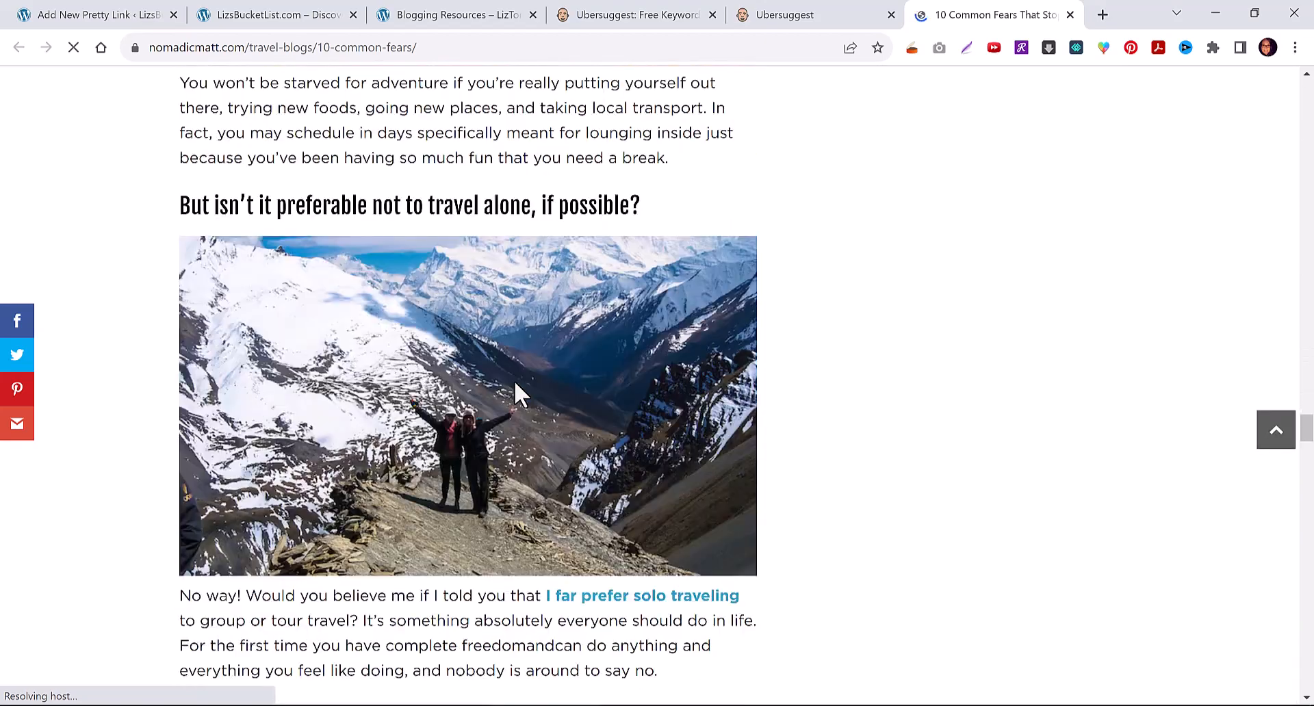
pyautogui.scroll(-20, 515, 375)
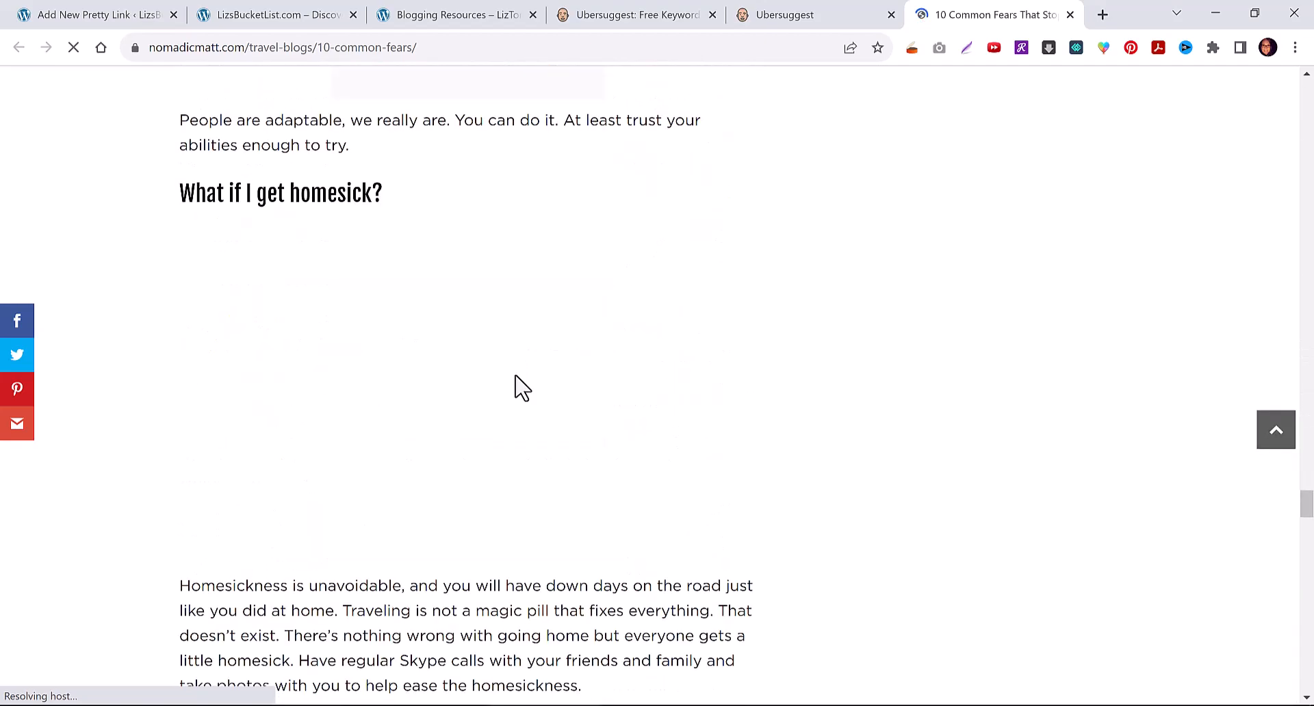
pyautogui.scroll(-20, 520, 387)
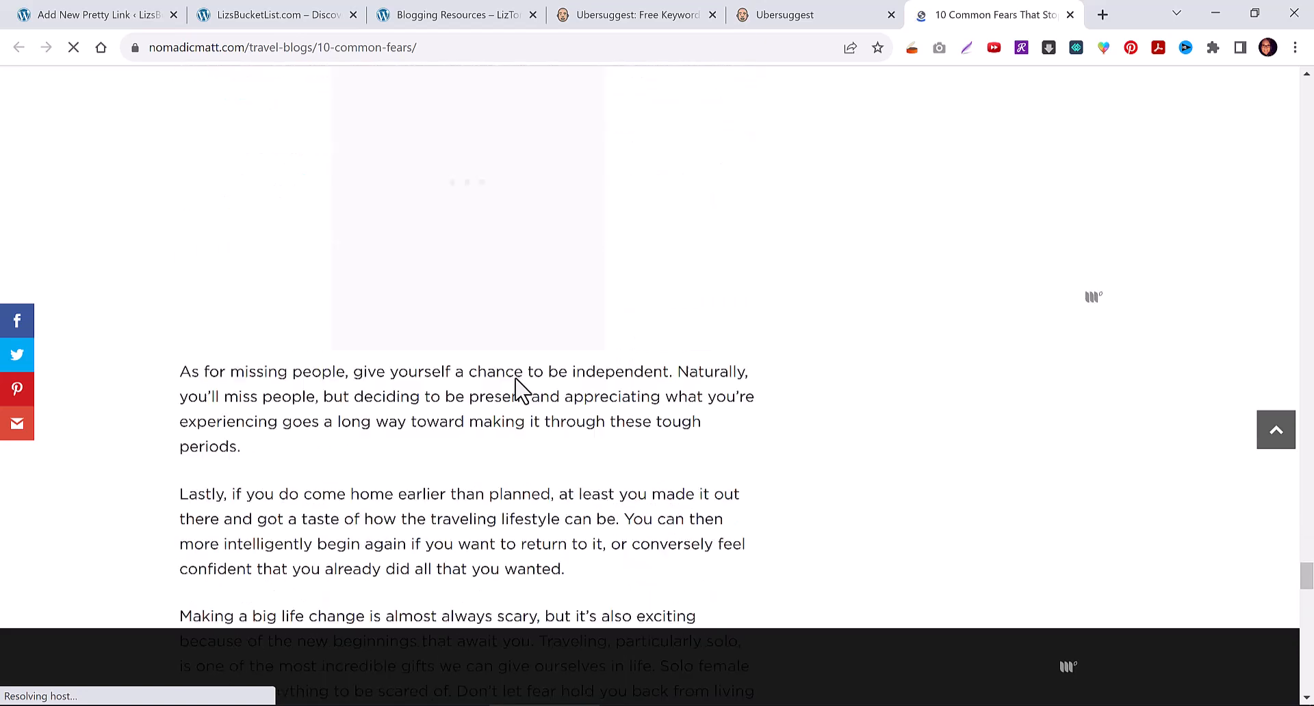
pyautogui.scroll(-13, 520, 390)
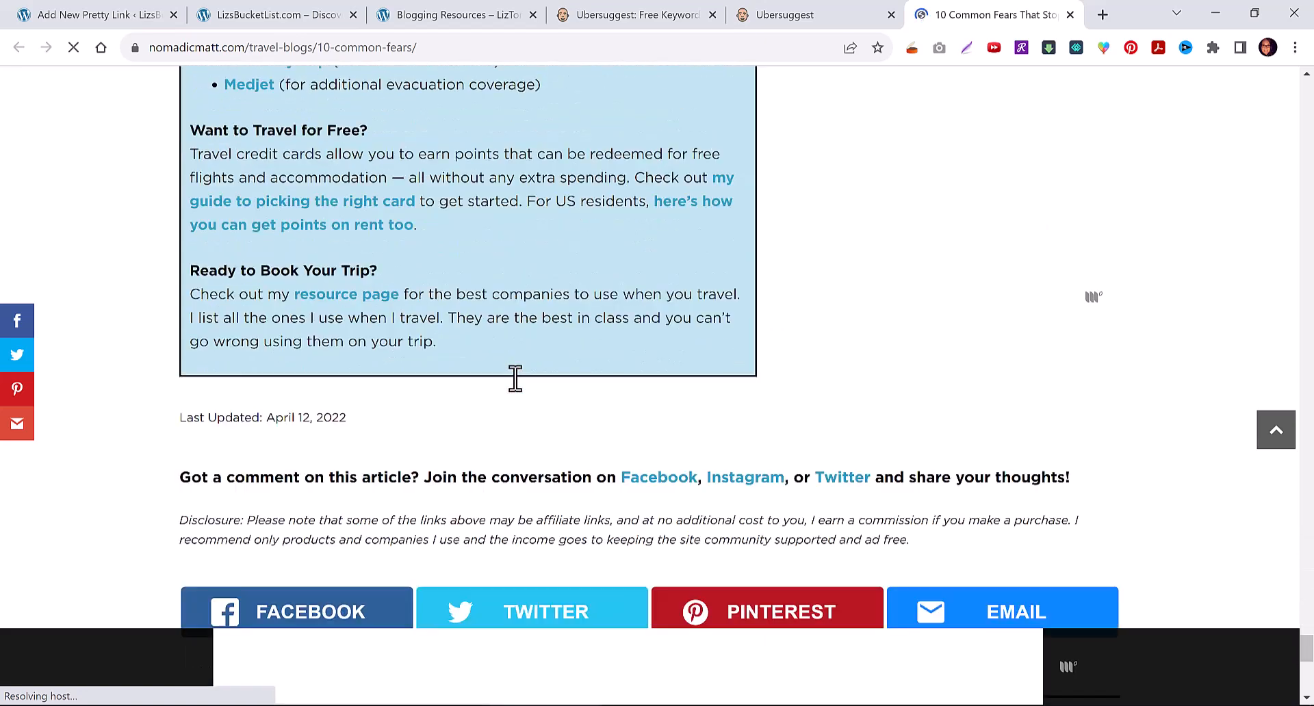
pyautogui.scroll(-6, 519, 393)
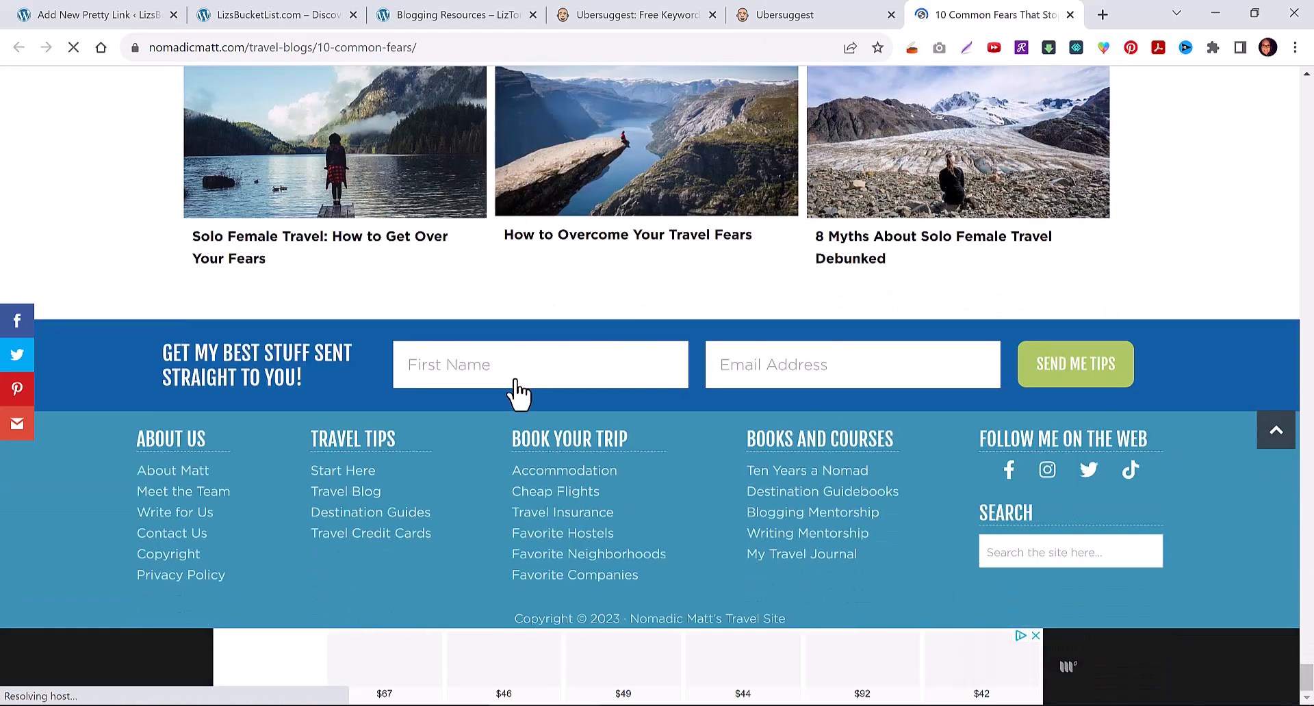
pyautogui.scroll(7, 515, 393)
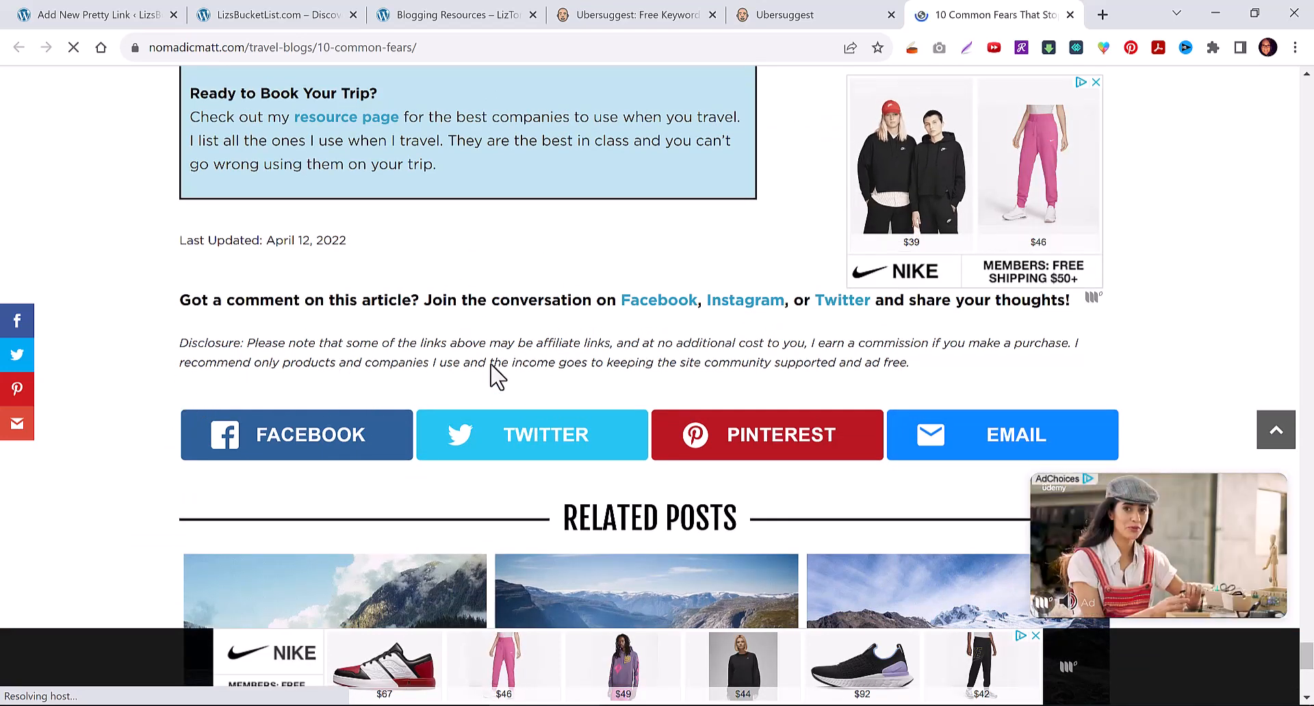
pyautogui.moveTo(1305, 653); pyautogui.dragTo(1305, 117)
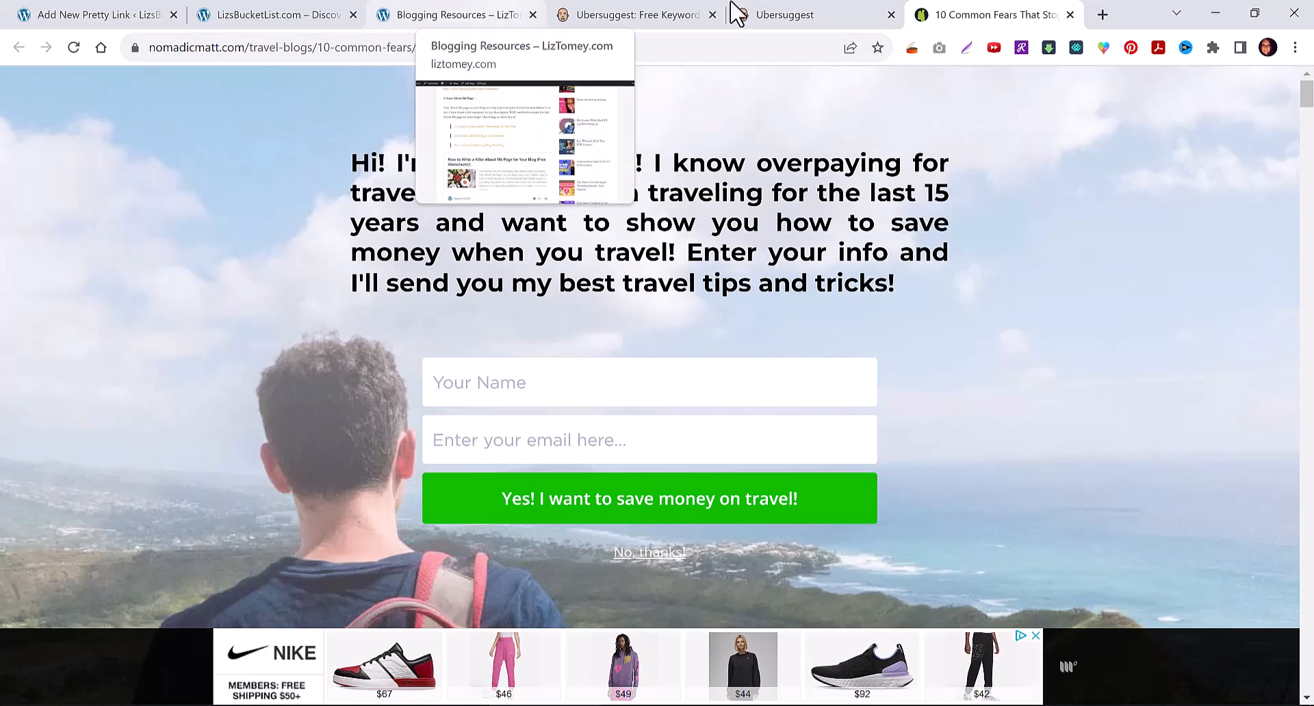
# Return to Ubersuggest and review the remaining Content Ideas titles, checking the Facebook shares of the Cosmo.ph photo tips post.
pyautogui.click(769, 13)
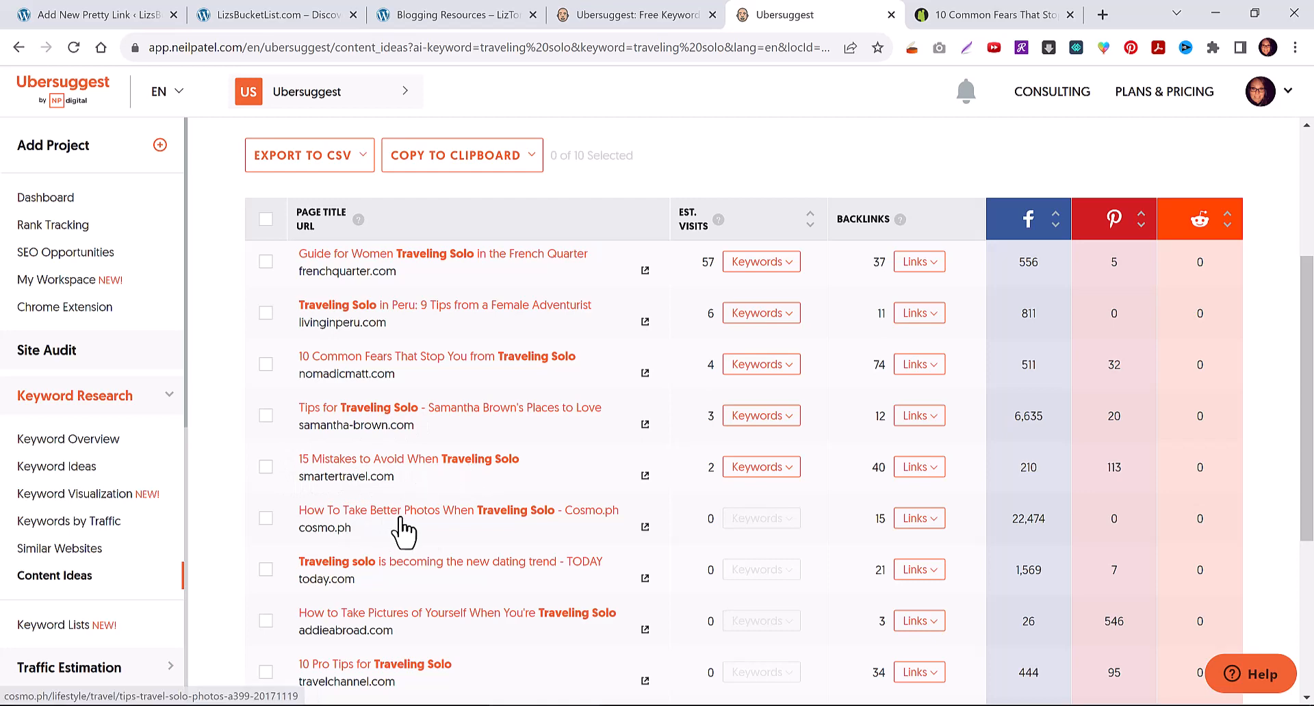
pyautogui.doubleClick(1033, 520)
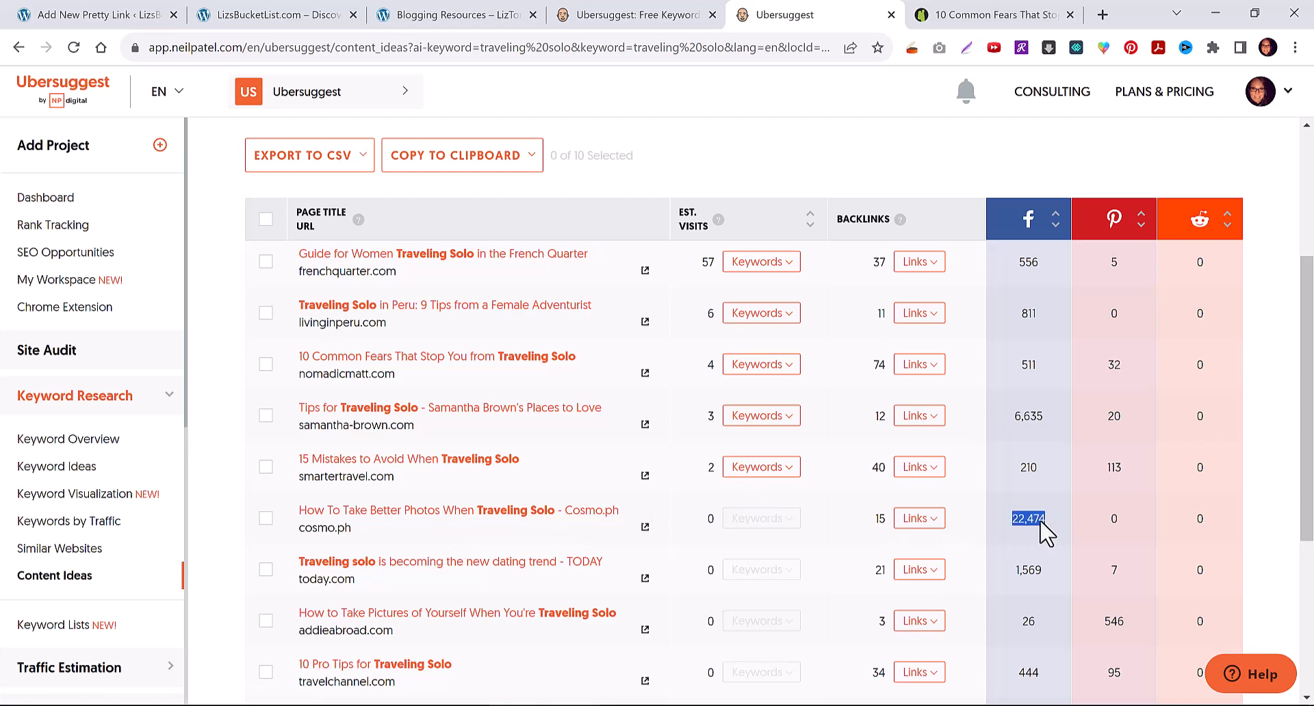
pyautogui.scroll(-3, 1042, 532)
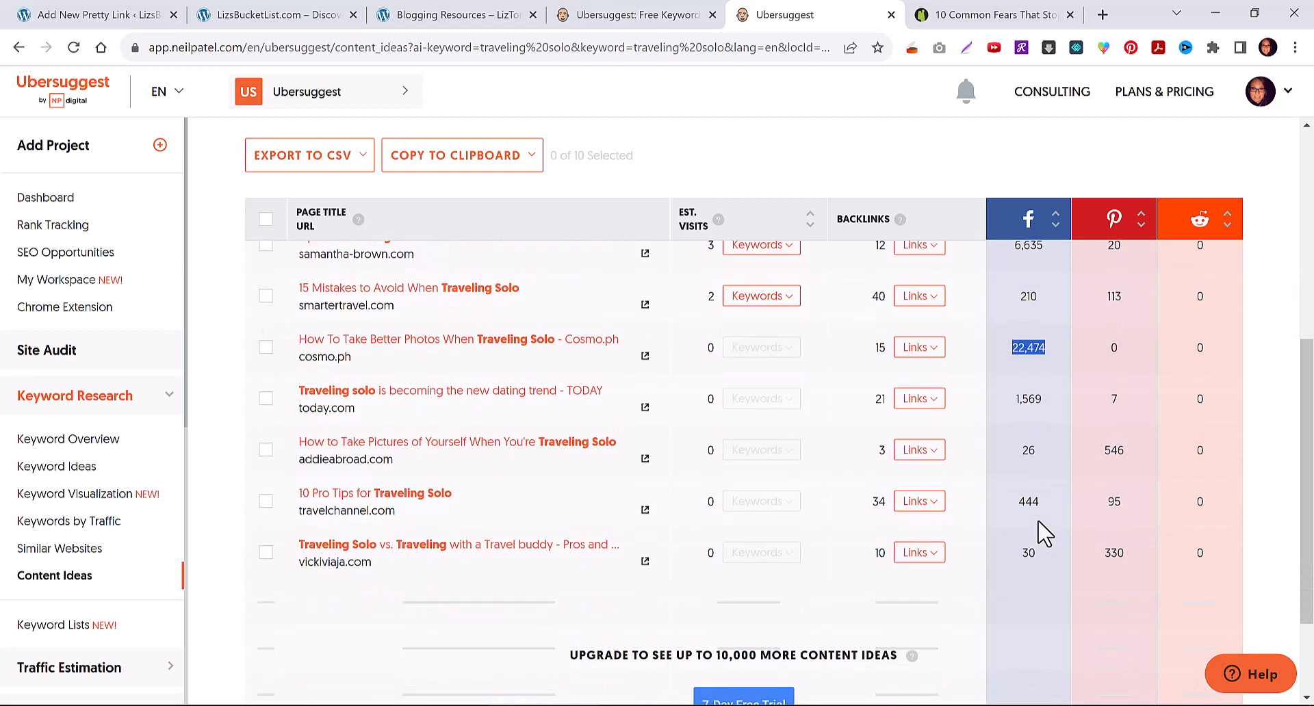
pyautogui.scroll(-2, 898, 449)
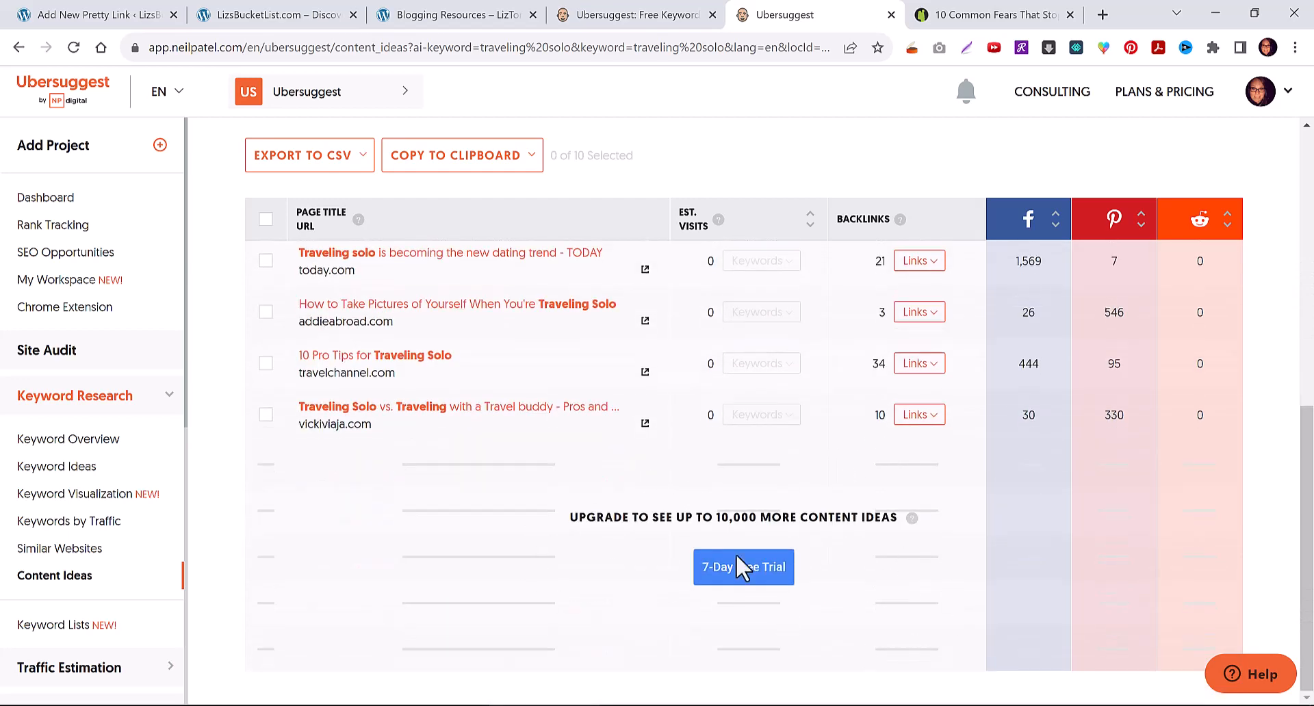
pyautogui.scroll(4, 849, 360)
pyautogui.scroll(5, 681, 382)
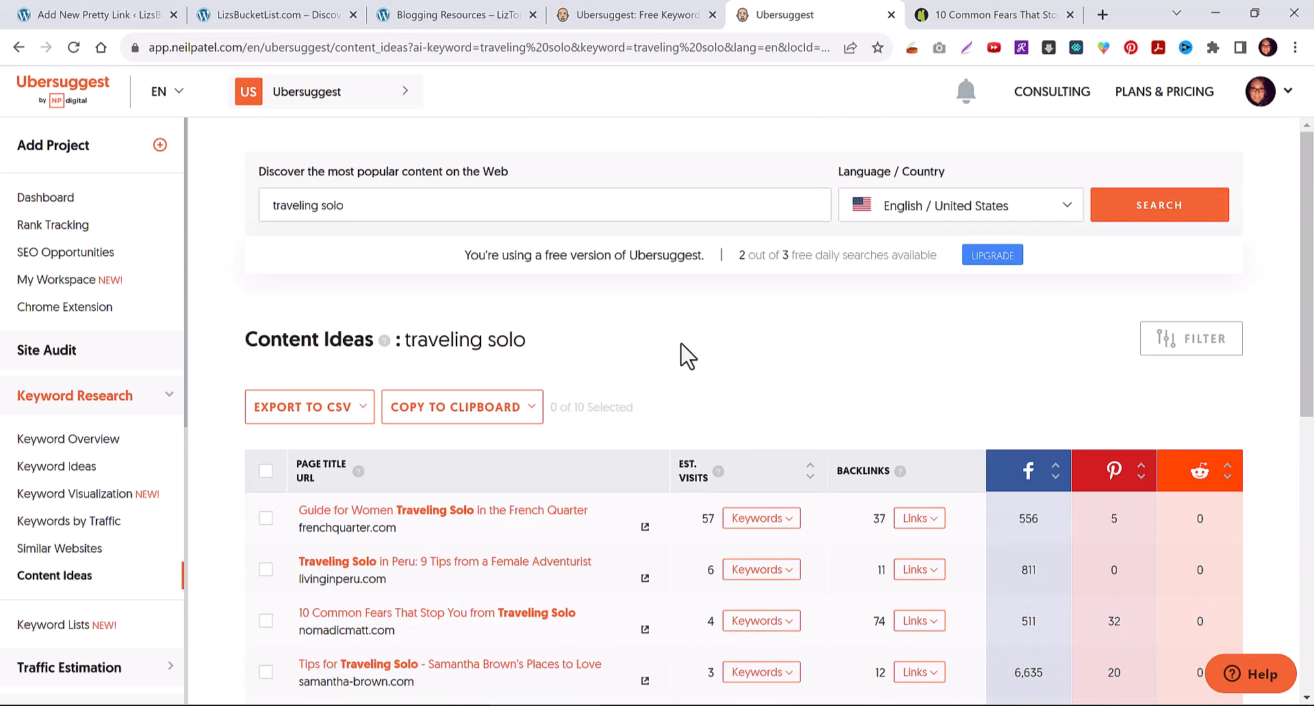
# Open AnswerThePublic in place of Ubersuggest and search it for "traveling solo" with United States and English.
pyautogui.click(483, 47)
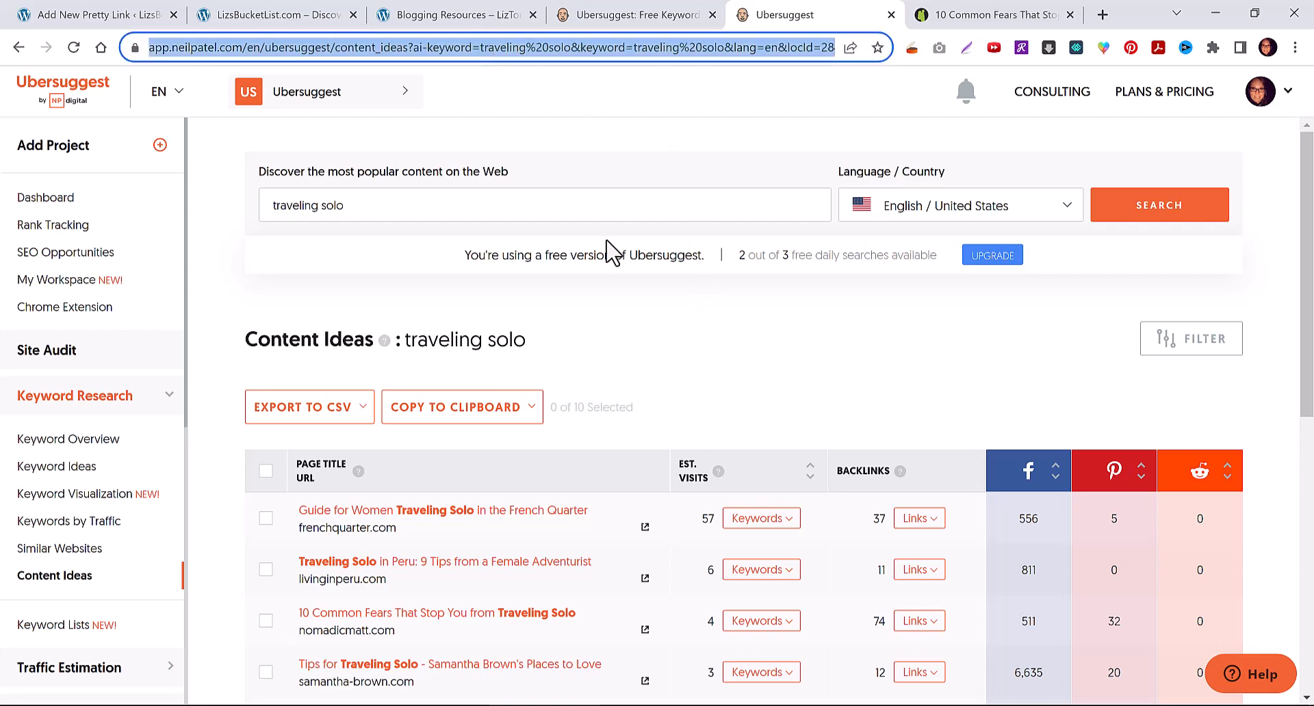
pyautogui.write('answer')
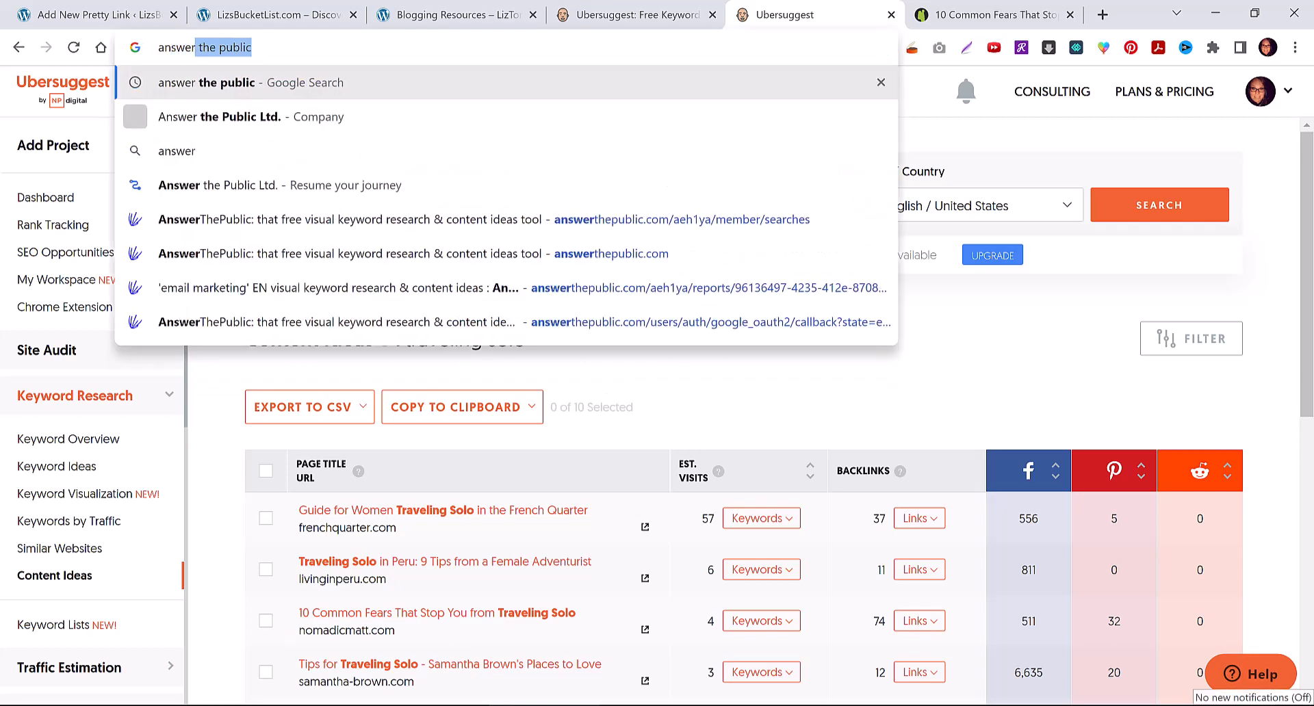
pyautogui.press('Return')
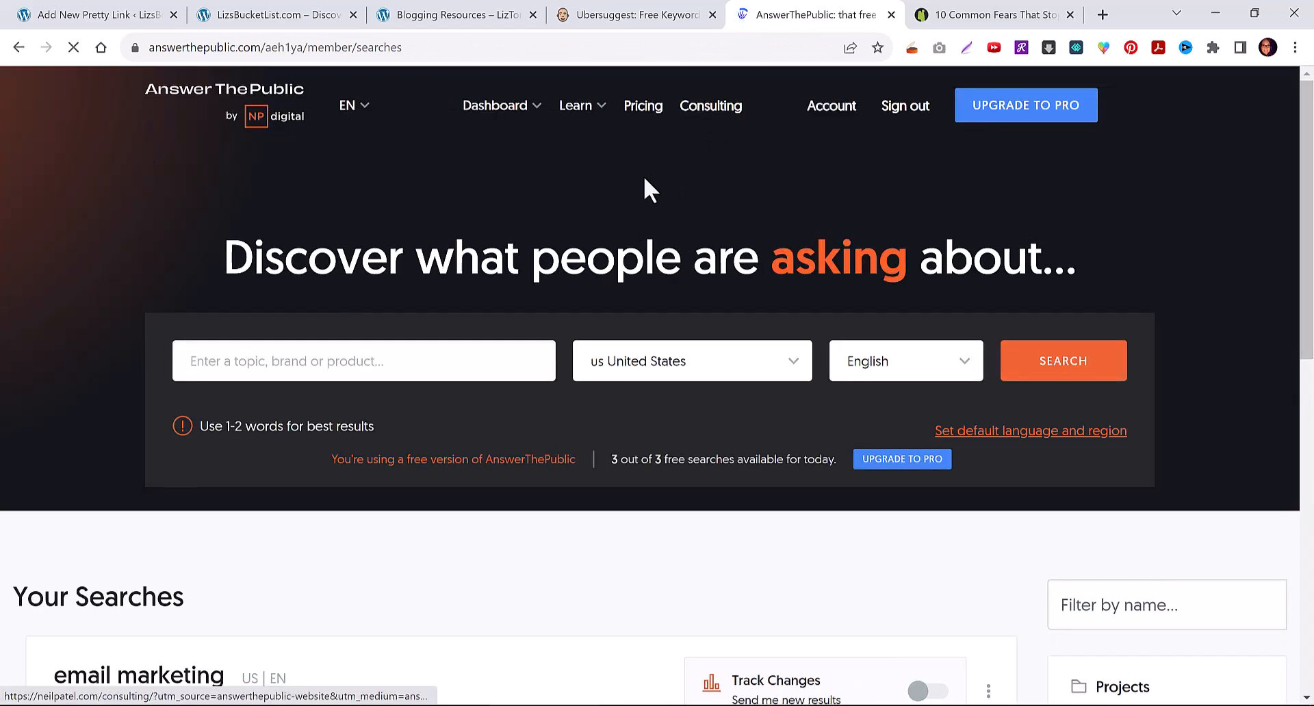
pyautogui.click(381, 363)
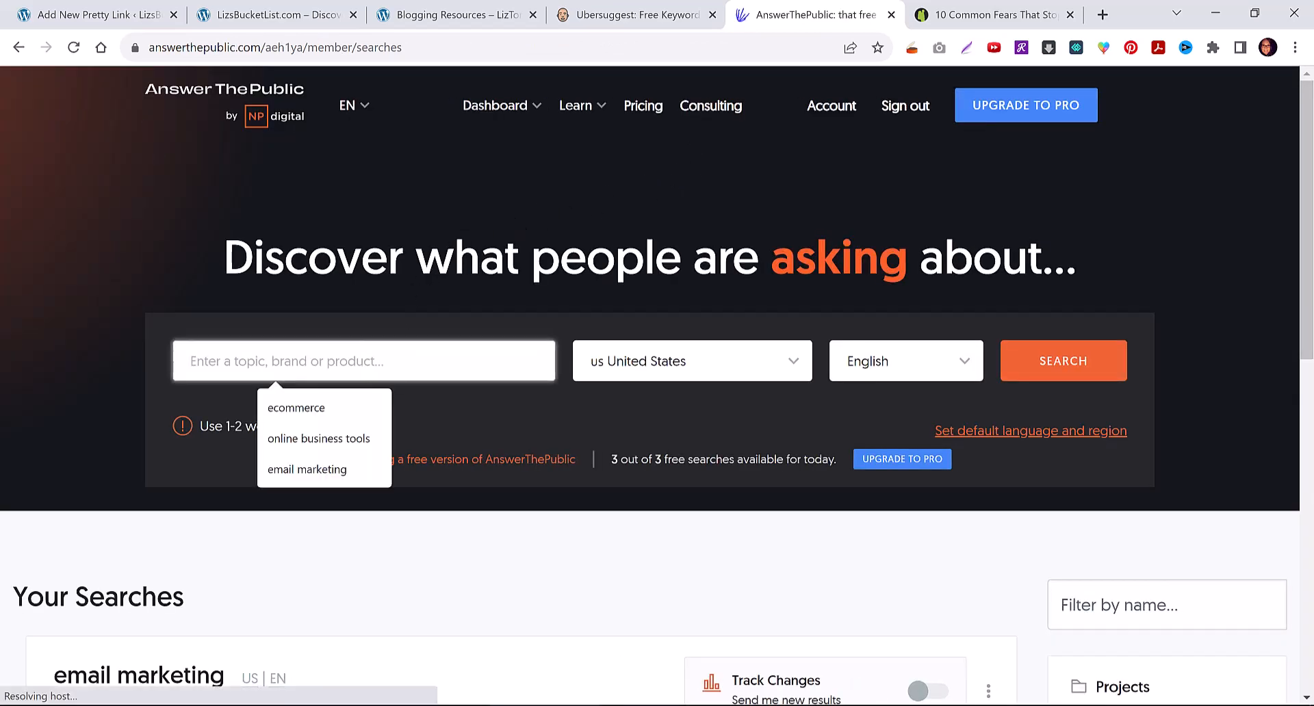
pyautogui.write('traveling solo')
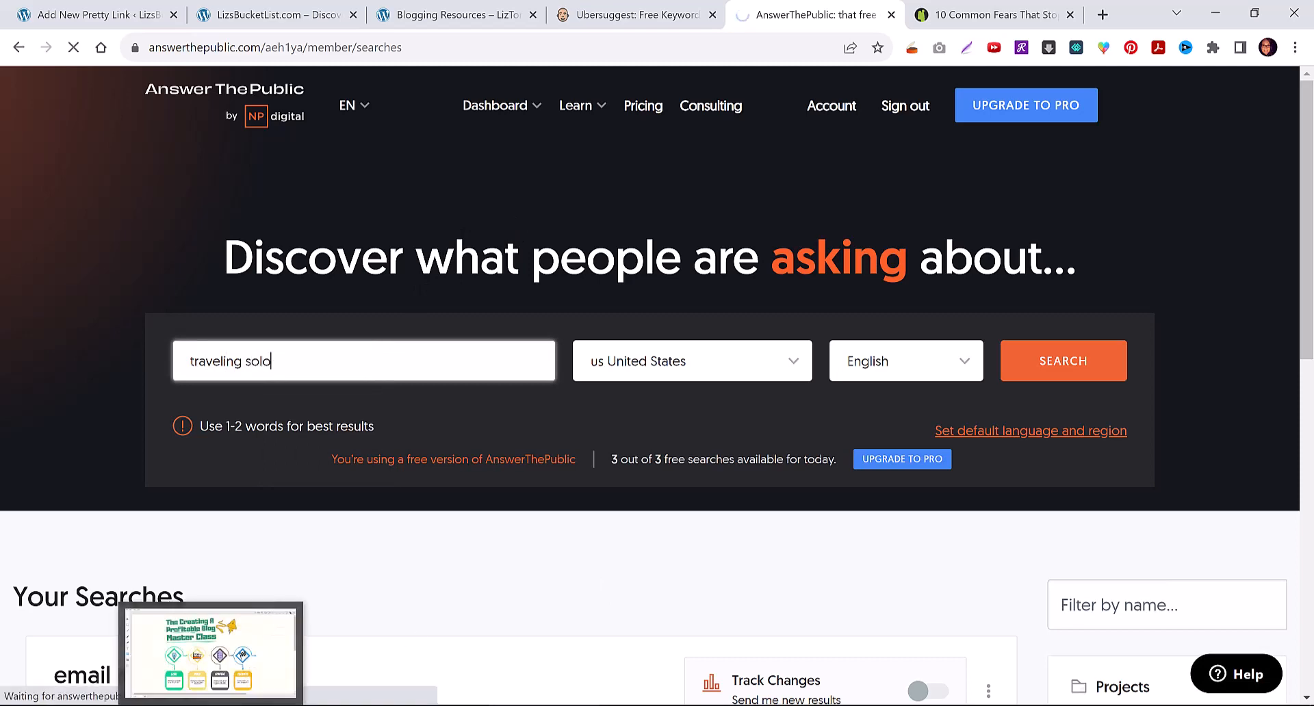
pyautogui.press('Return')
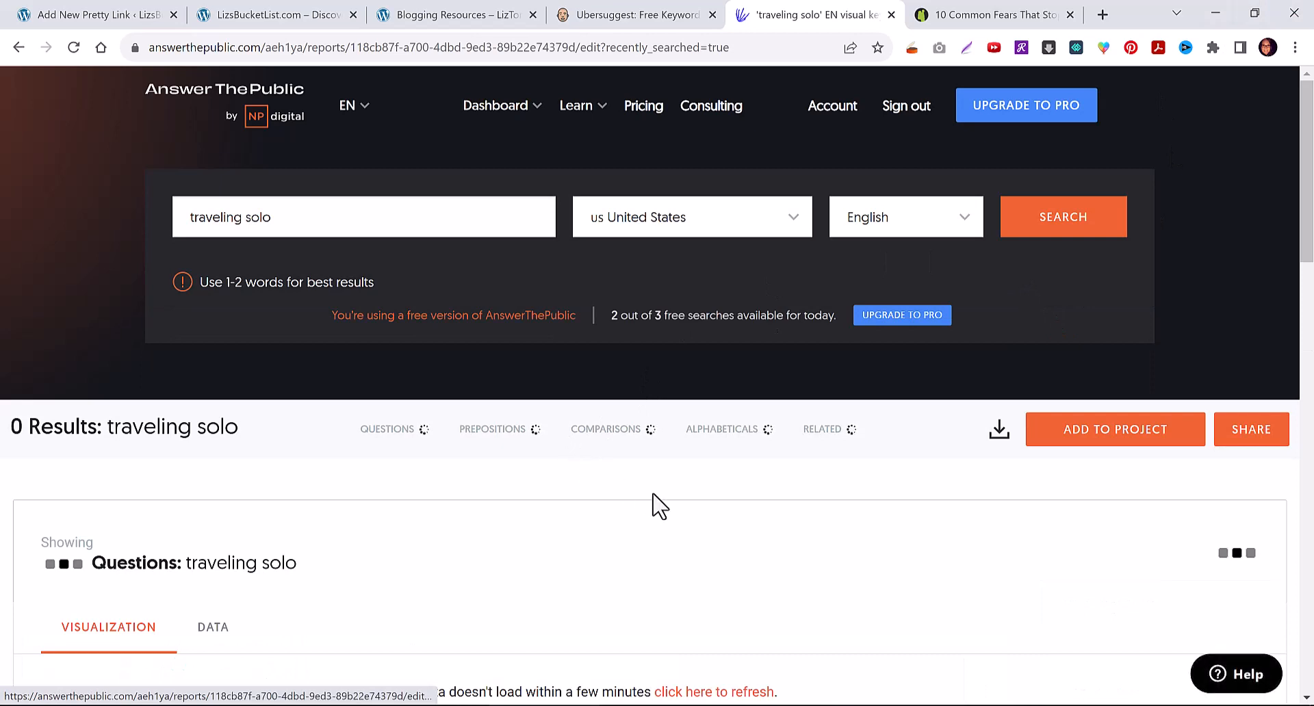
# Check the blog post topics worksheet in Word, return to the browser and examine the AnswerThePublic questions wheel for traveling solo.
pyautogui.moveTo(377, 705)
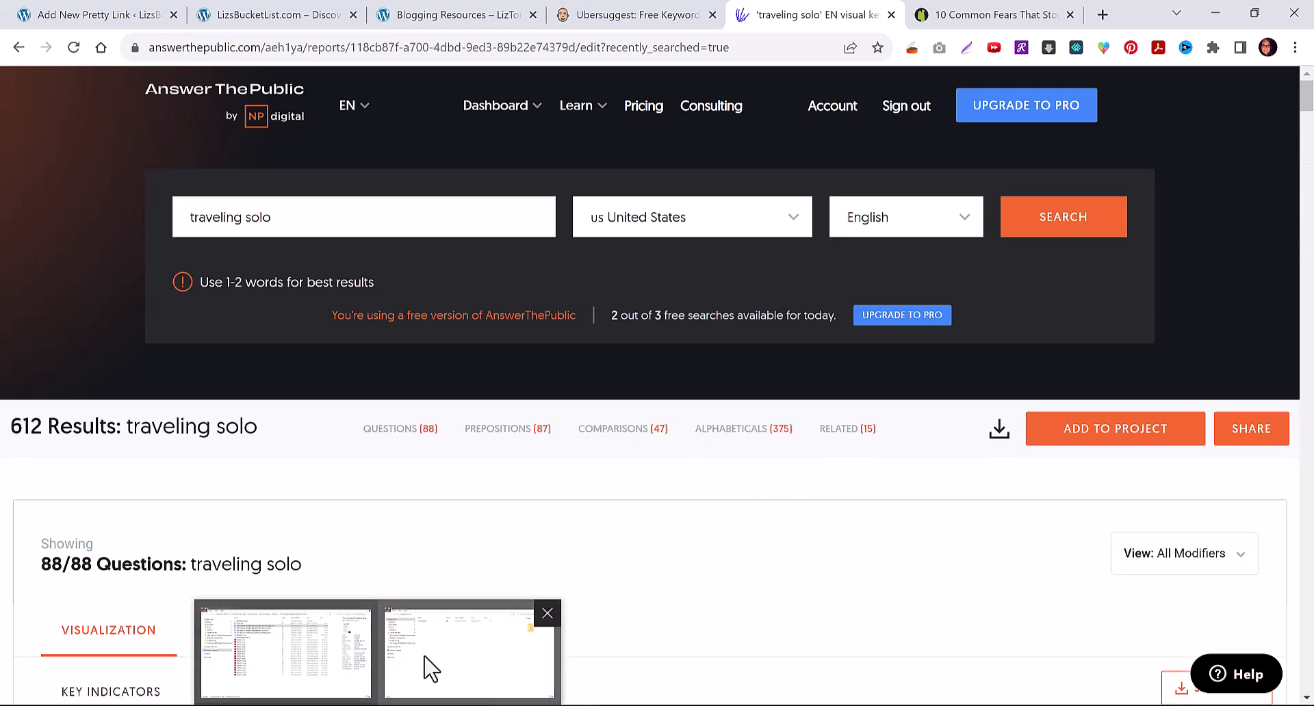
pyautogui.moveTo(431, 667)
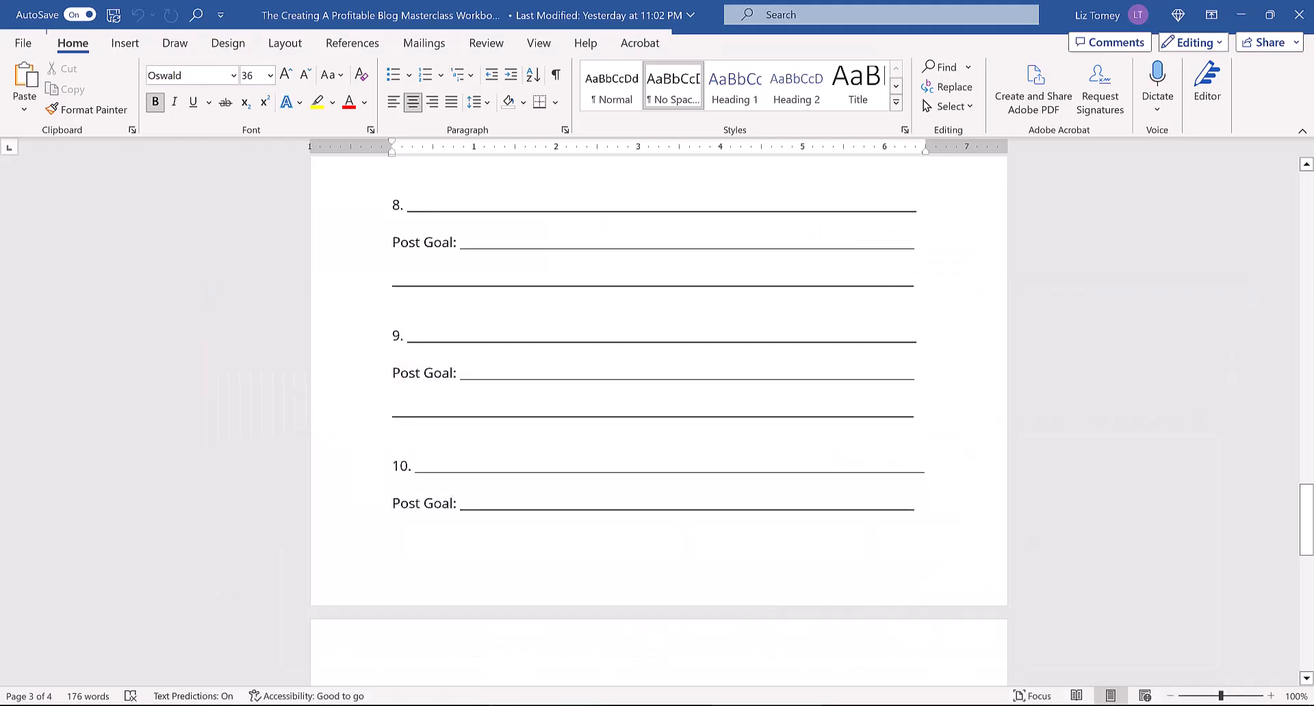
pyautogui.scroll(-6, 1267, 294)
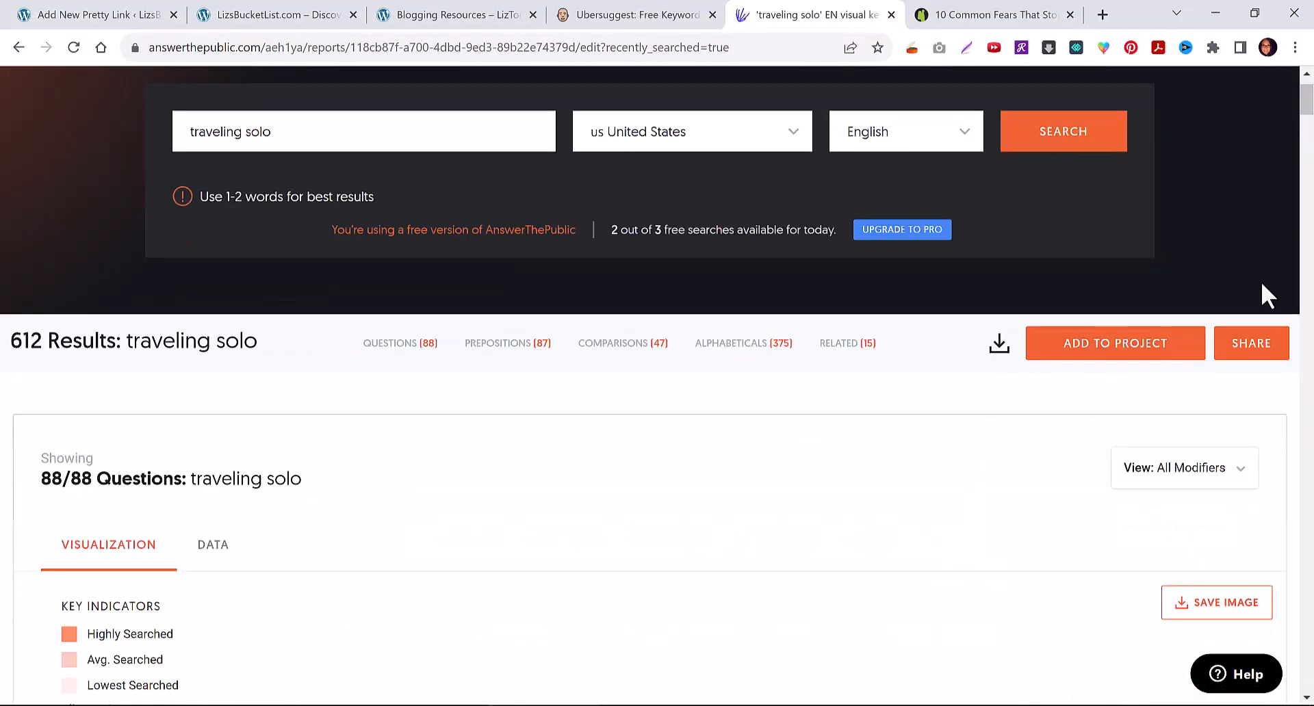
pyautogui.scroll(-2, 1162, 395)
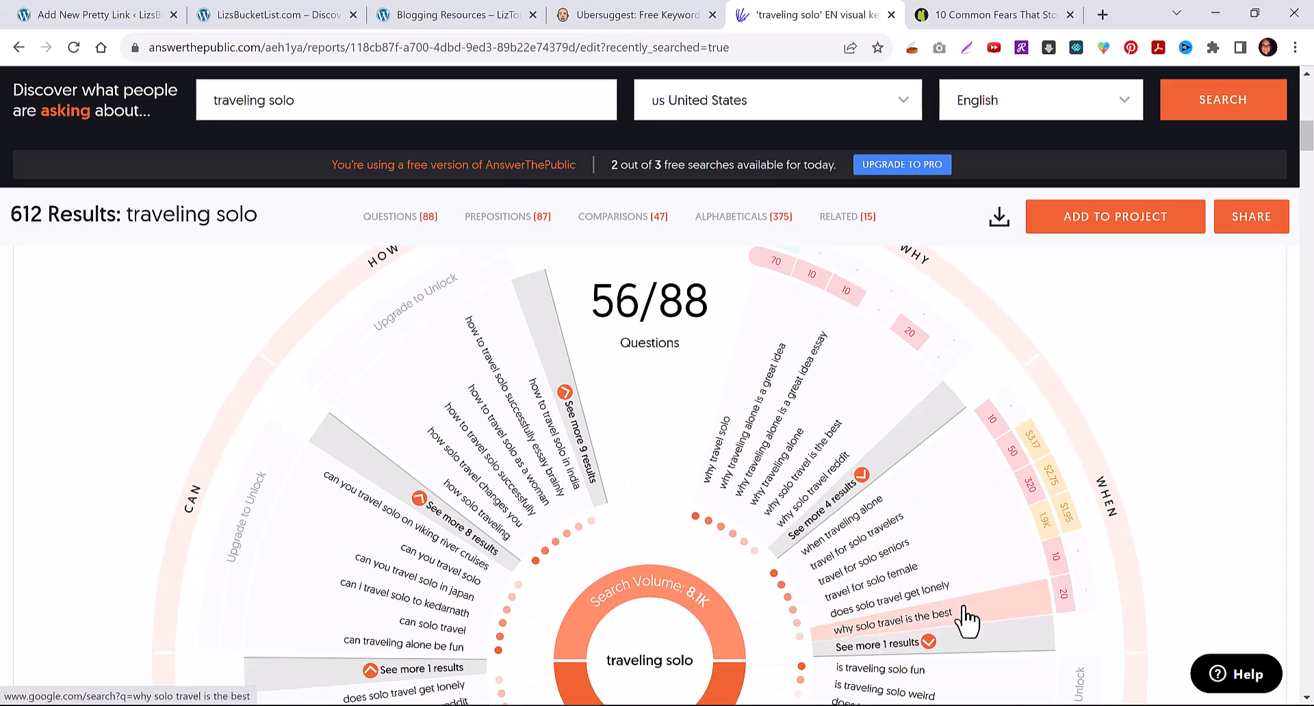
pyautogui.scroll(-4, 1226, 587)
pyautogui.scroll(-1, 1222, 585)
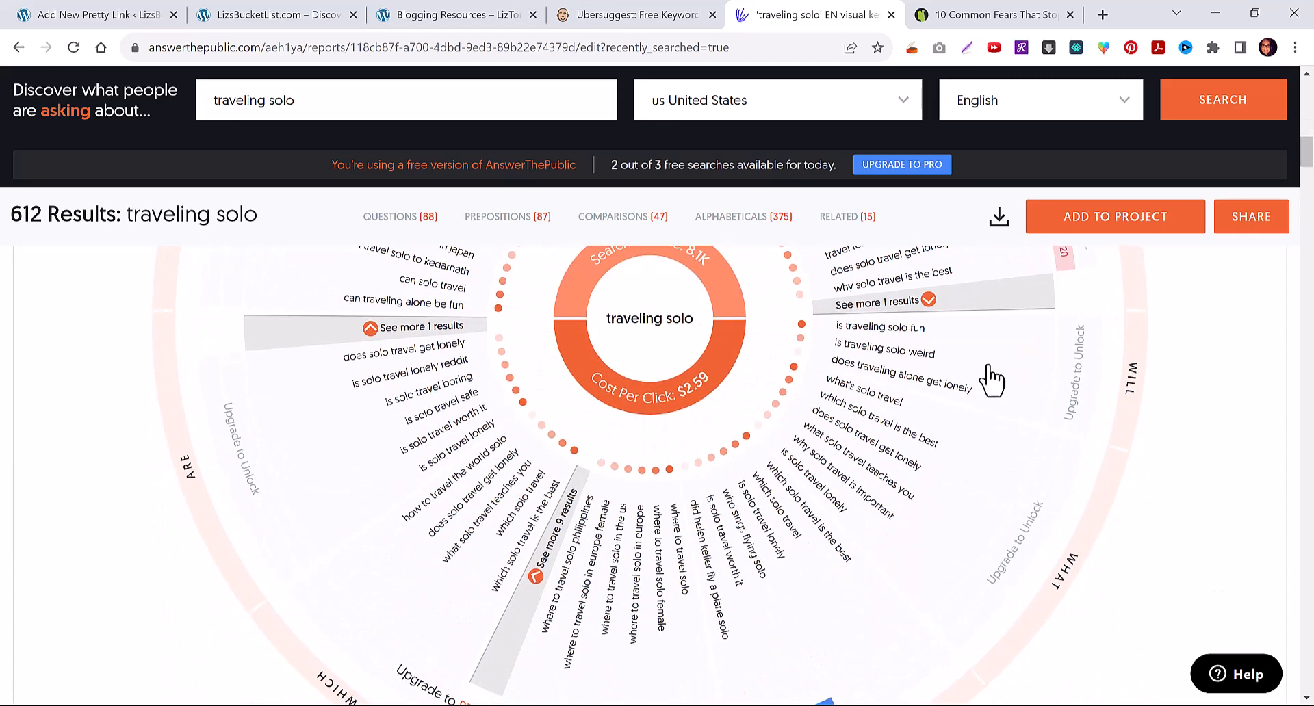
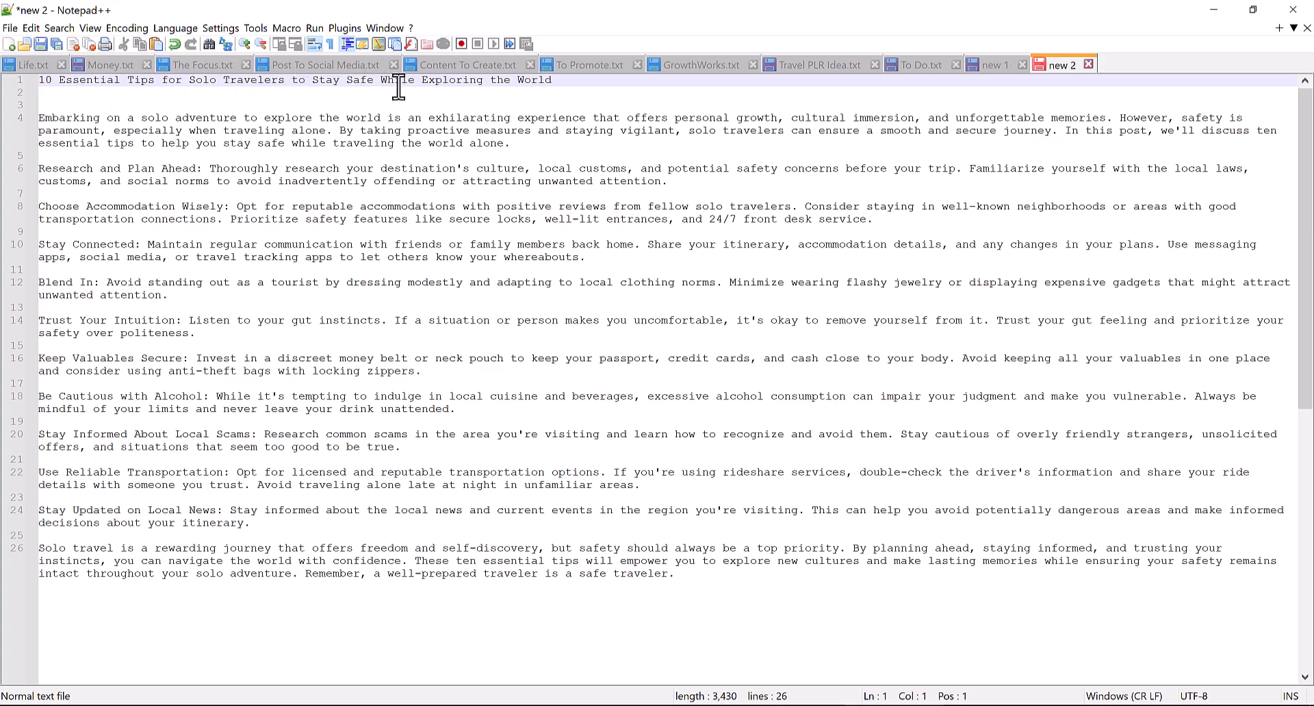
# Copy the title "10 Essential Tips for Solo Travelers to Stay Safe While Exploring the World" in Notepad++ and switch to the WordPress dashboard in Chrome.
pyautogui.moveTo(555, 86); pyautogui.dragTo(21, 92)
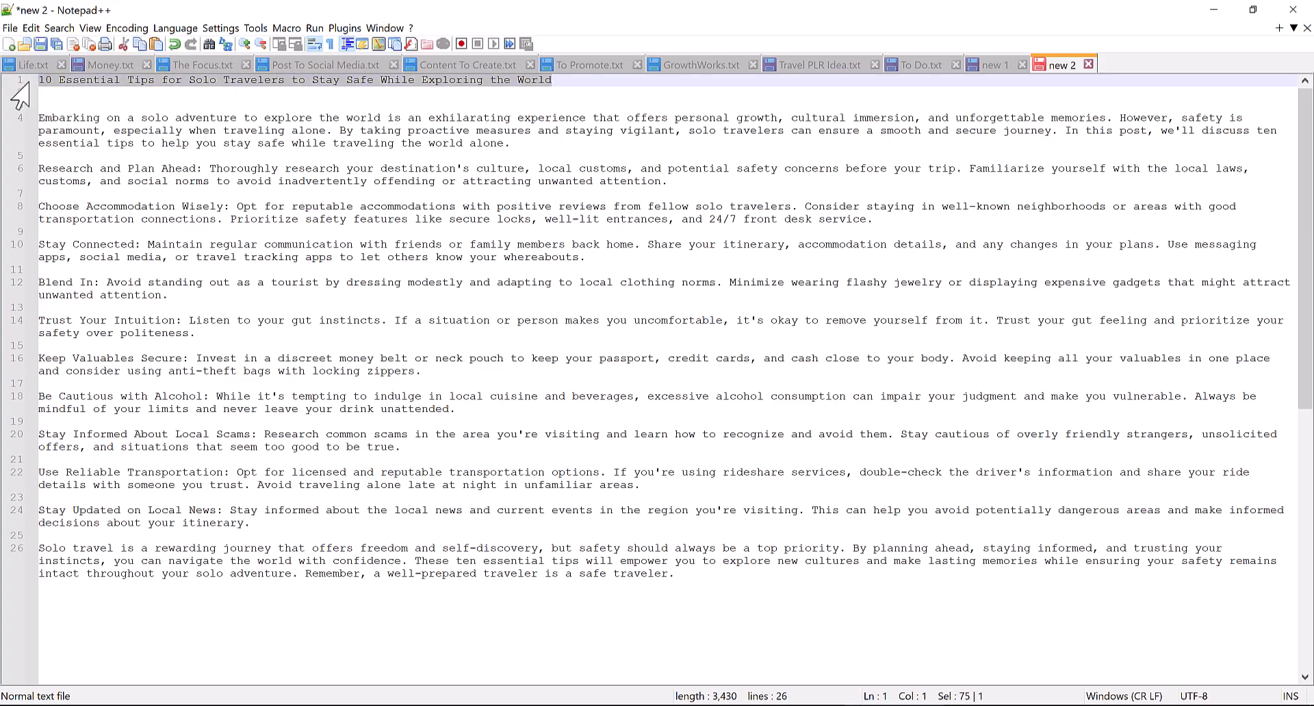
pyautogui.rightClick(89, 94)
pyautogui.click(120, 107)
pyautogui.click(495, 705)
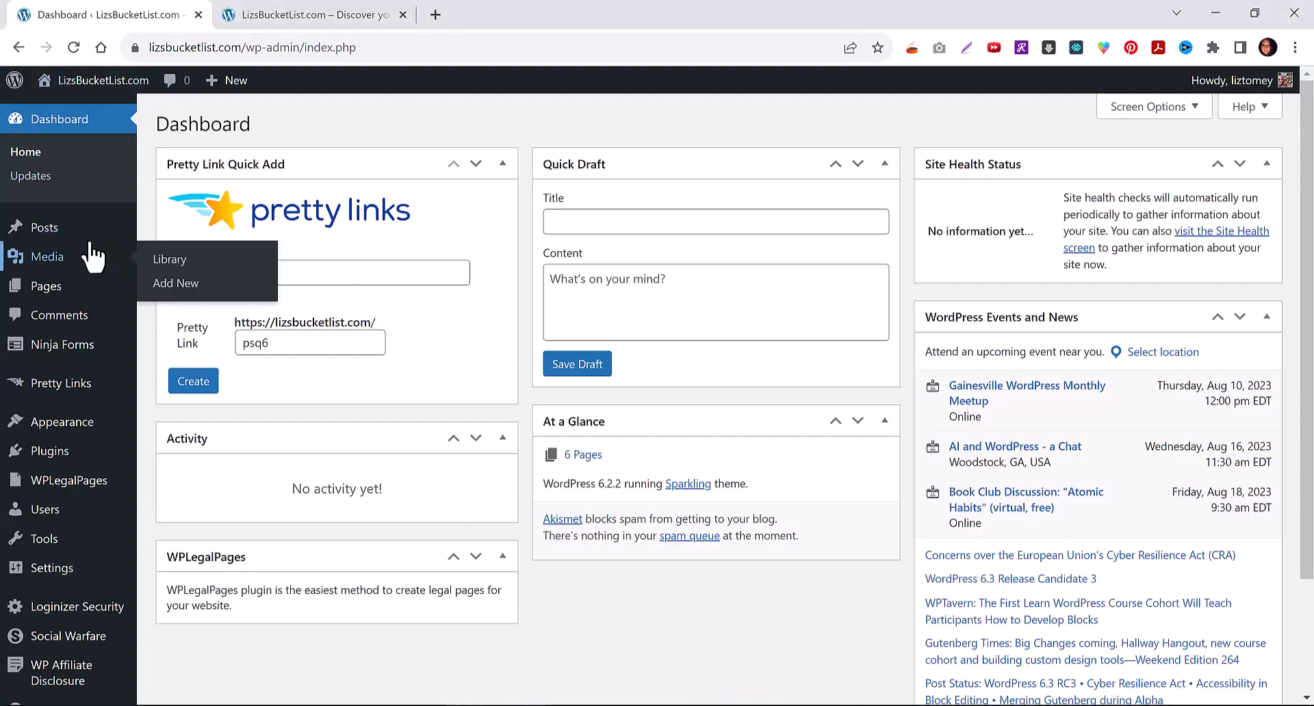
# Start a new WordPress post and paste the copied solo travelers safety headline as its title.
pyautogui.moveTo(58, 228)
pyautogui.click(169, 258)
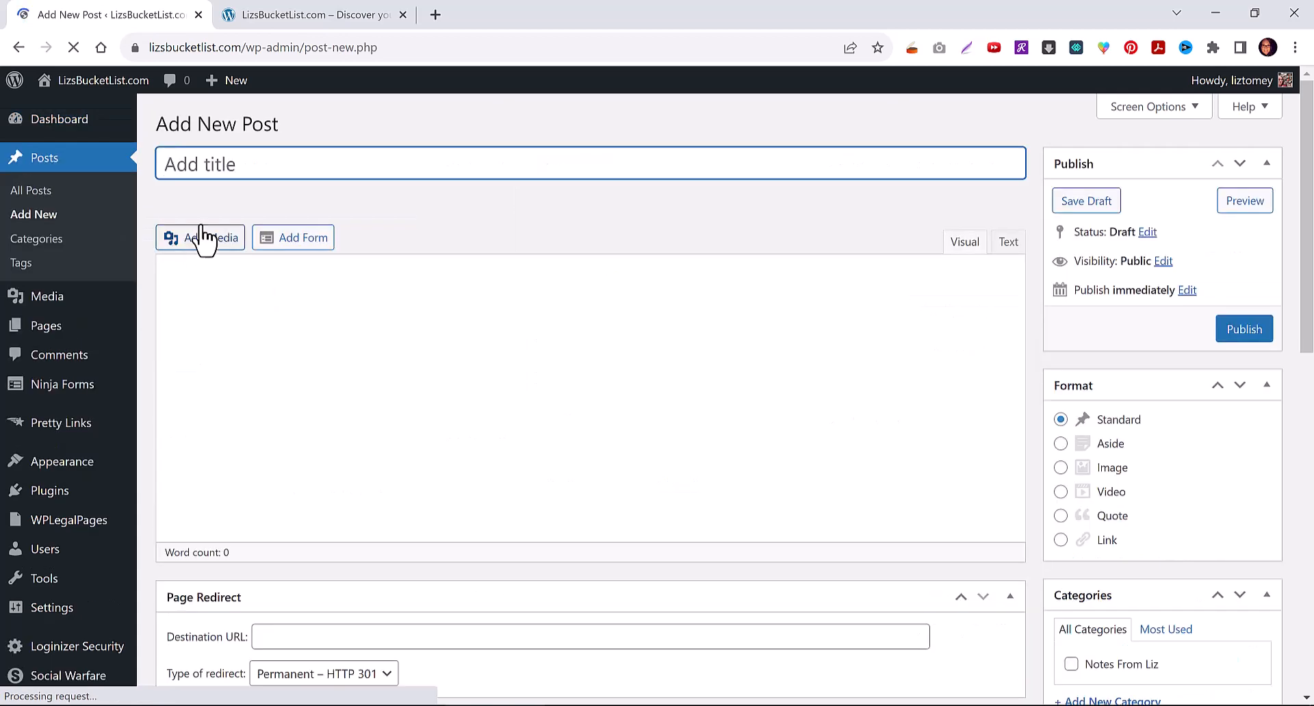
pyautogui.hotkey('ctrl', 'v')
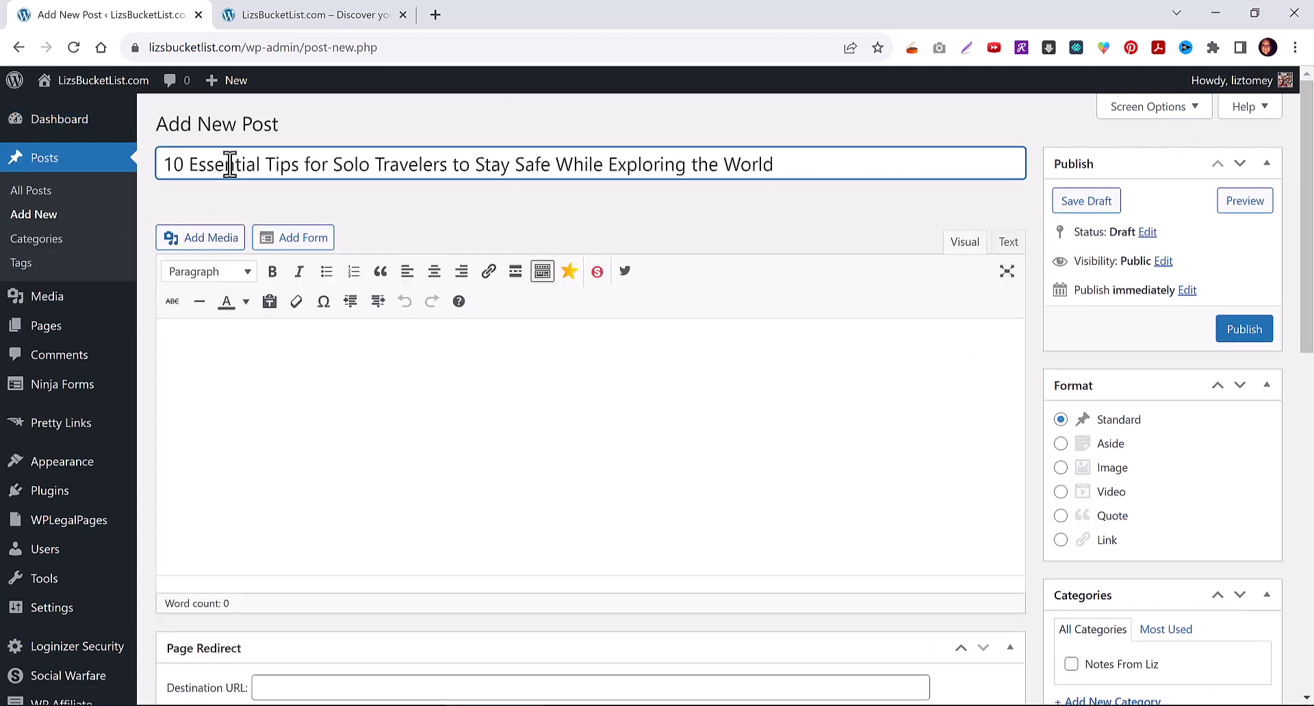
# Capitalize "For", "To" and "The" in the title: "10 Essential Tips For Solo Travelers To Stay Safe While Exploring The World".
pyautogui.click(306, 164)
pyautogui.press('Delete')
pyautogui.write('F')
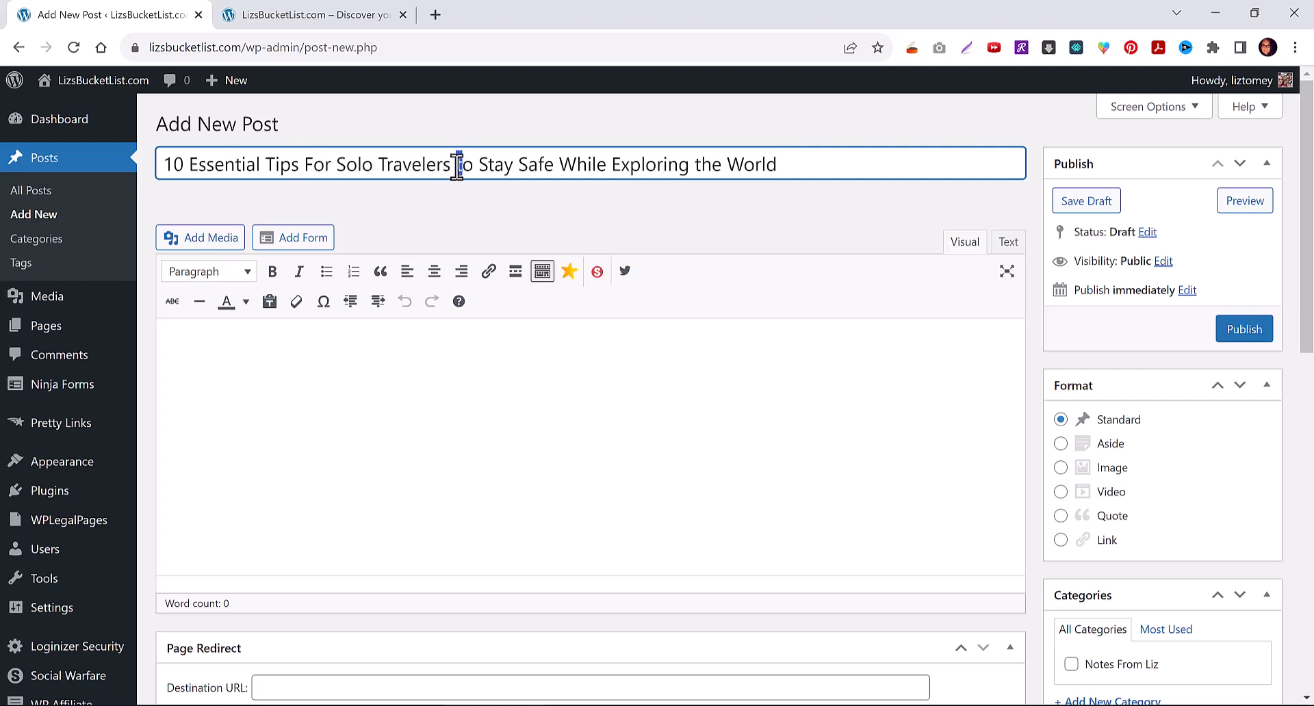
pyautogui.write('T')
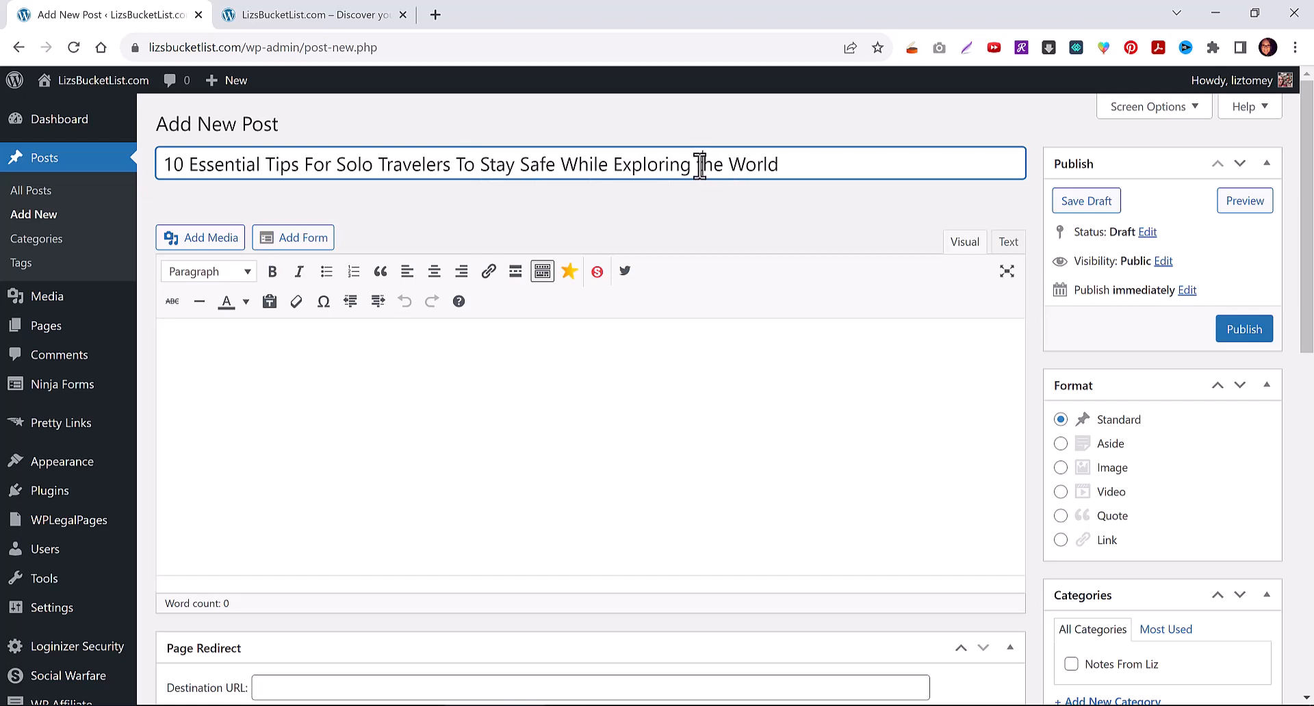
pyautogui.write('T')
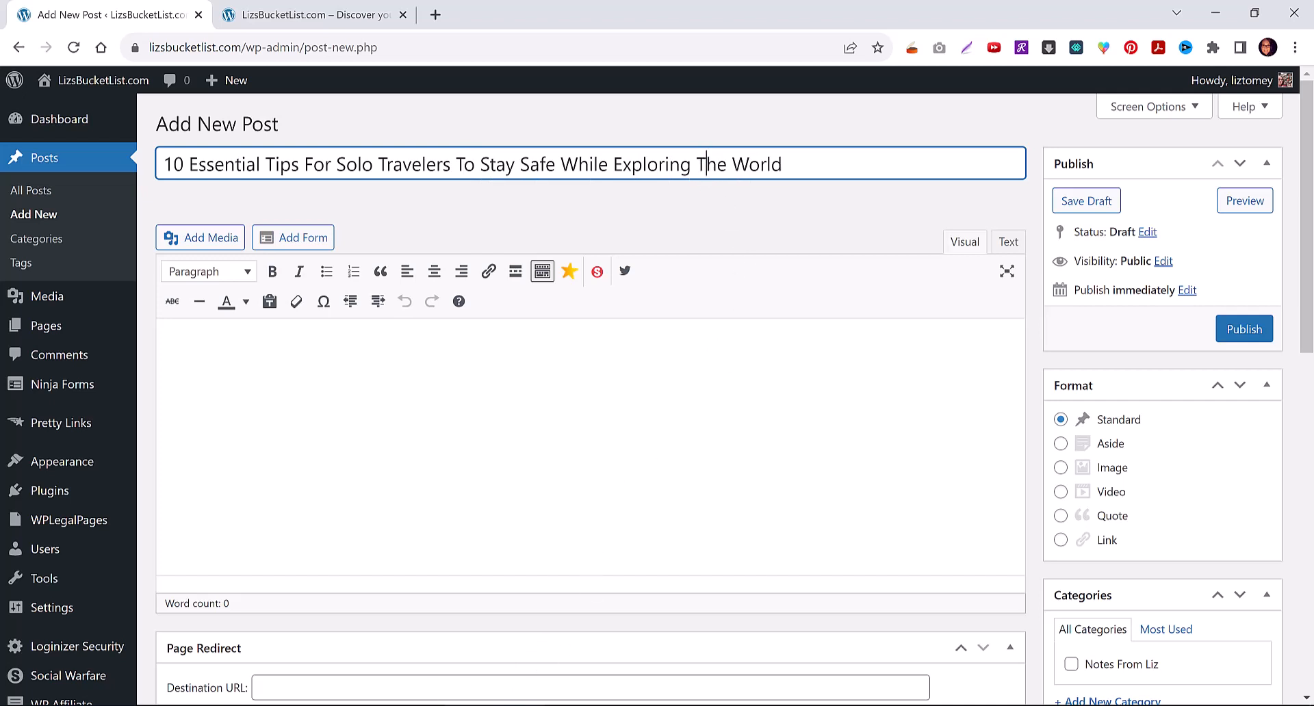
# Copy the article text below the title in Notepad++, from "Embarking on" to "safe traveler.", and paste it into the WordPress post body.
pyautogui.hotkey('alt', 'Tab')
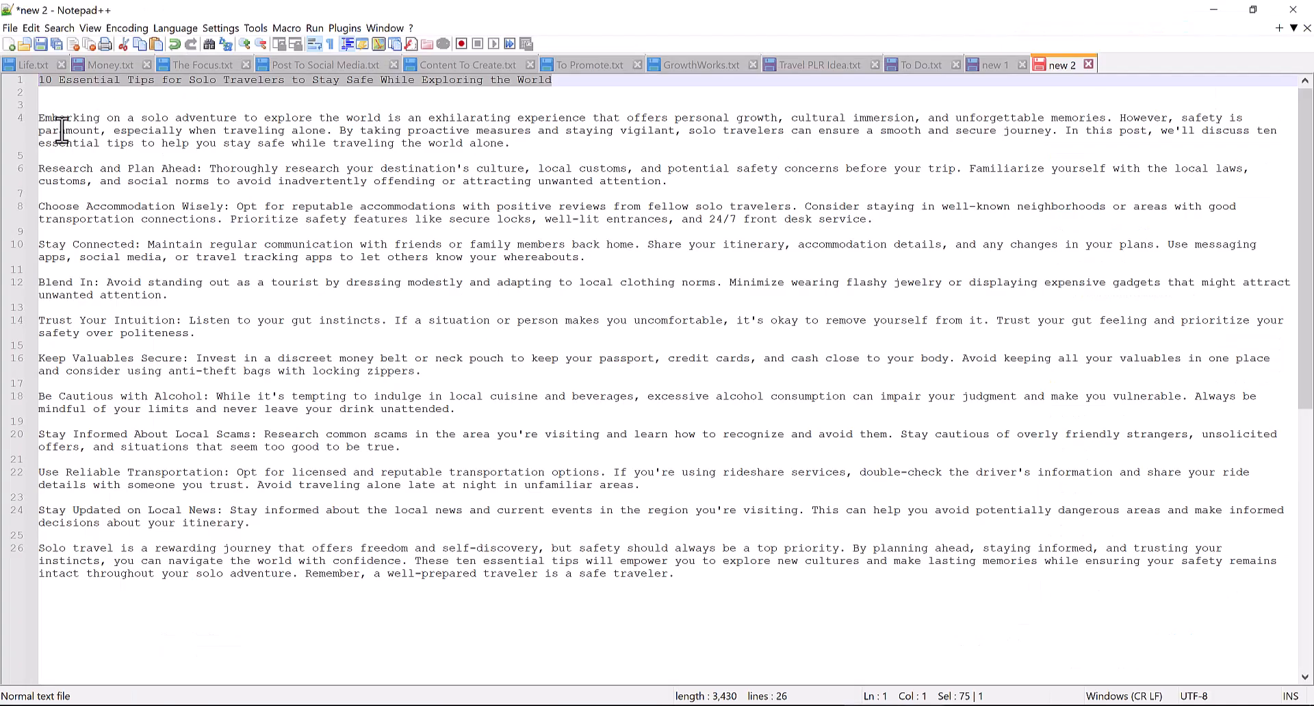
pyautogui.moveTo(40, 118); pyautogui.dragTo(727, 603)
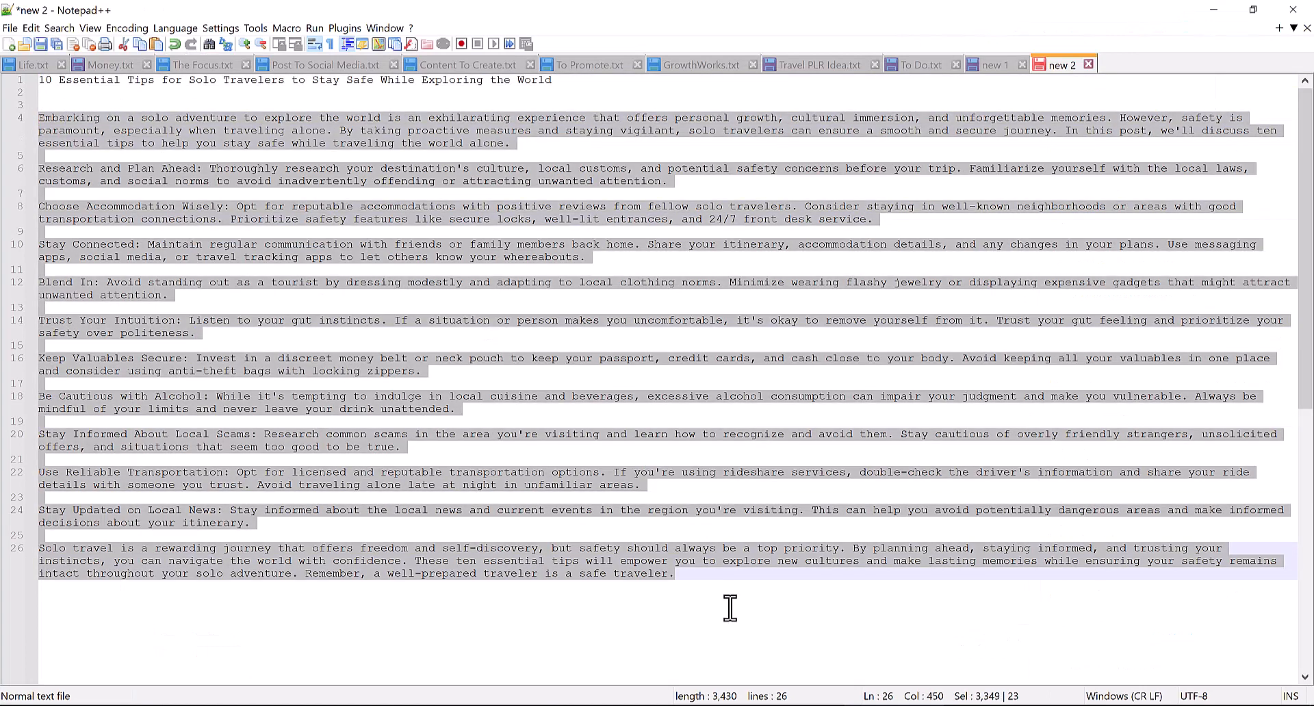
pyautogui.rightClick(353, 319)
pyautogui.click(369, 293)
pyautogui.hotkey('alt', 'Tab')
pyautogui.click(219, 347)
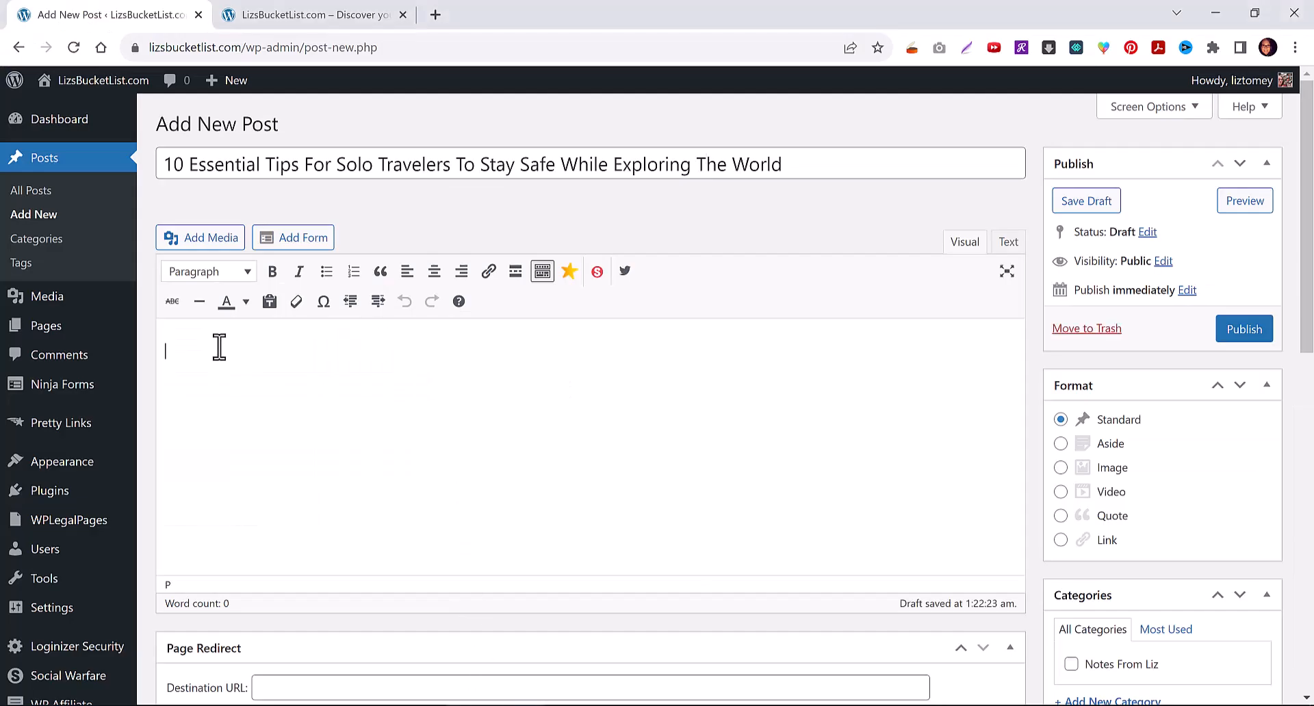
pyautogui.hotkey('ctrl', 'v')
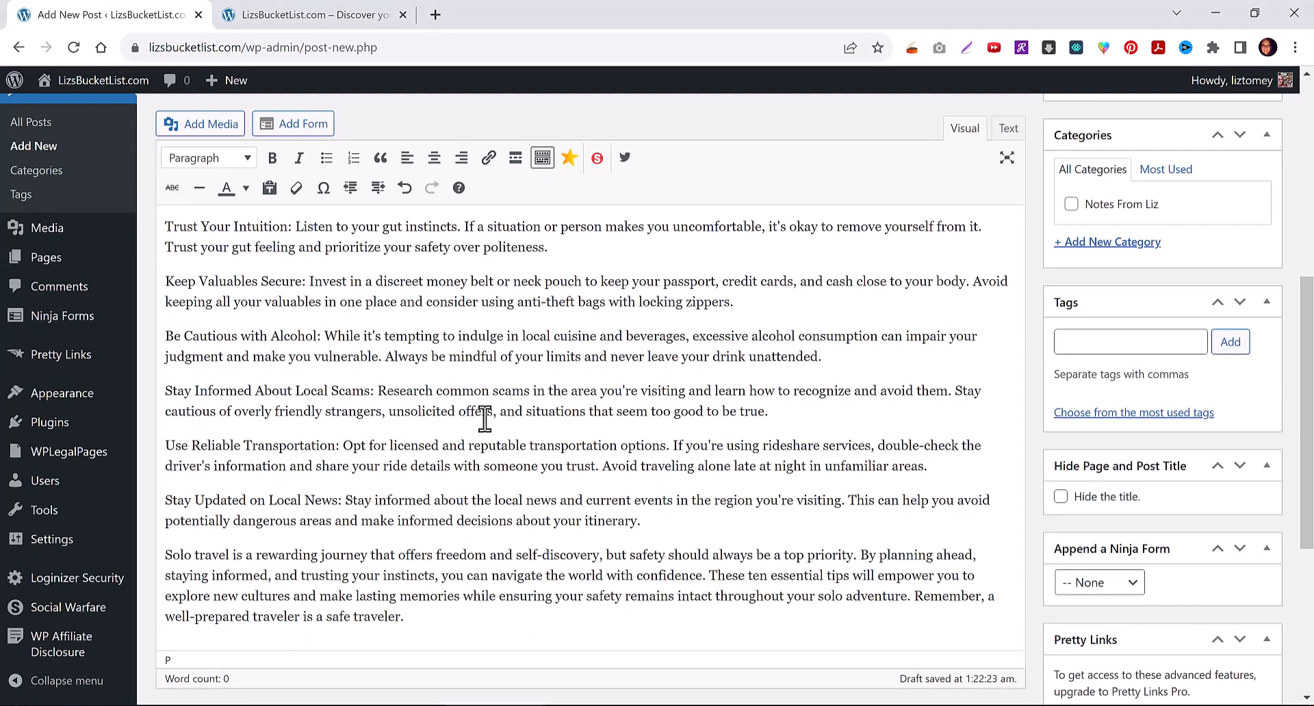
# Bold "safety is paramount" in the introduction and the tip headings "Research and Plan Ahead:" and "Choose Accommodation Wisely:".
pyautogui.scroll(8, 485, 418)
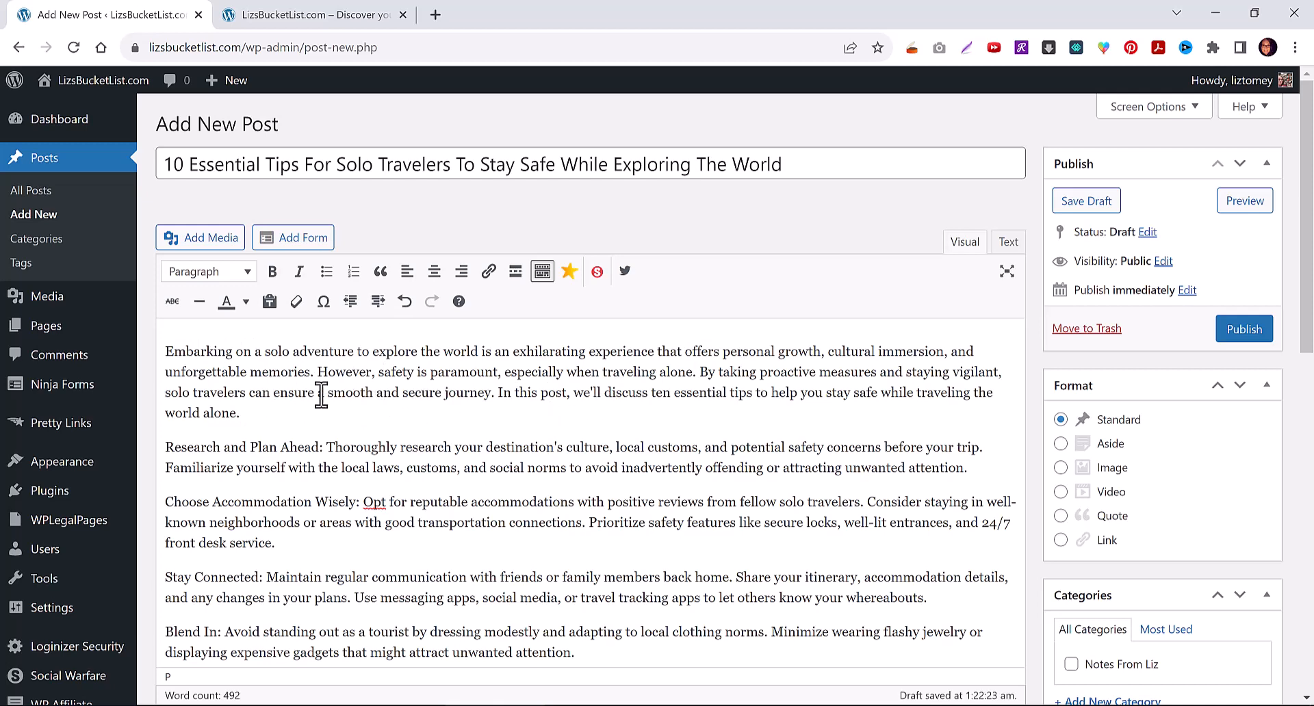
pyautogui.moveTo(377, 373); pyautogui.dragTo(496, 375)
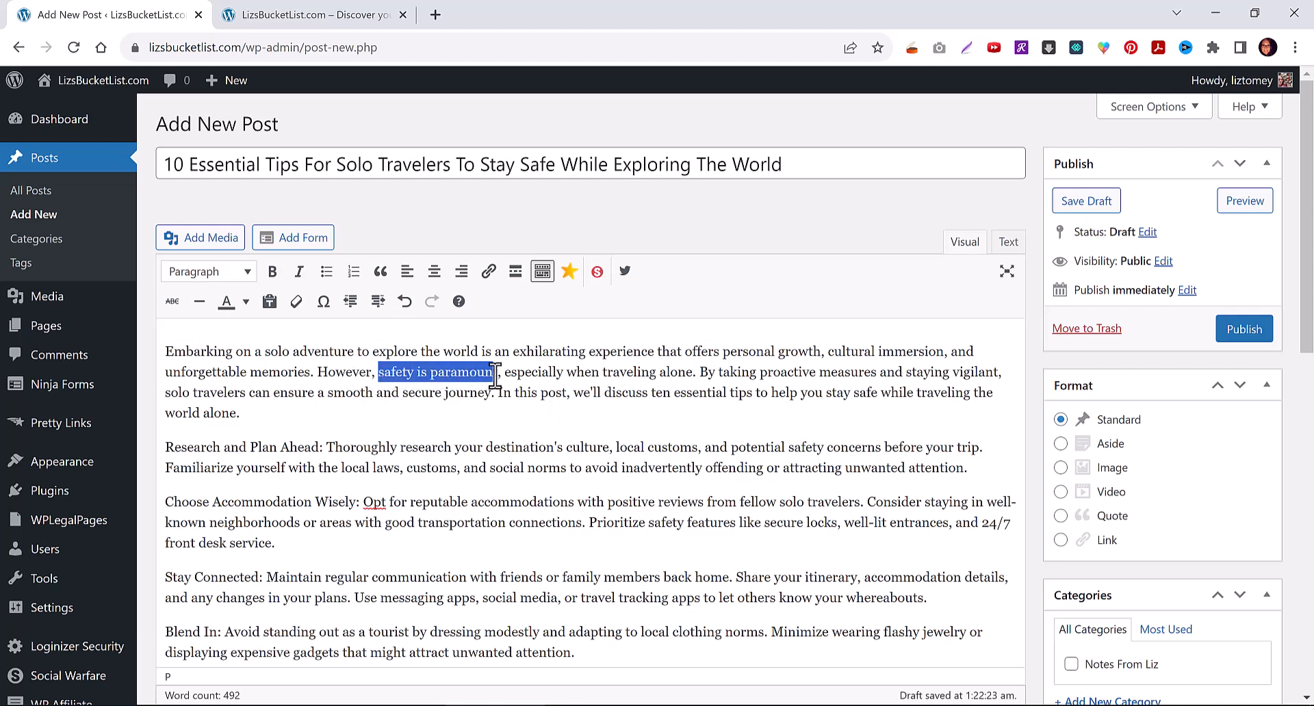
pyautogui.click(273, 272)
pyautogui.moveTo(323, 450); pyautogui.dragTo(151, 449)
pyautogui.hotkey('ctrl', 'b')
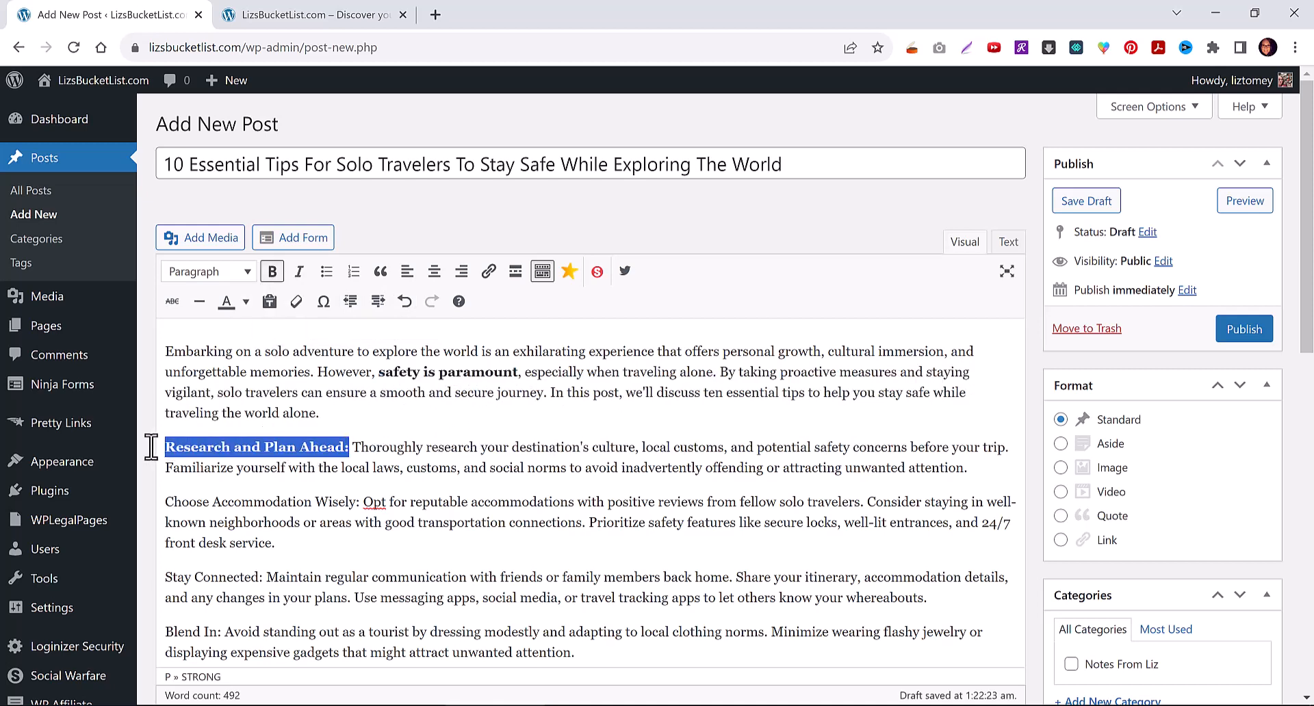
pyautogui.moveTo(360, 501); pyautogui.dragTo(116, 502)
pyautogui.hotkey('ctrl', 'b')
pyautogui.click(412, 527)
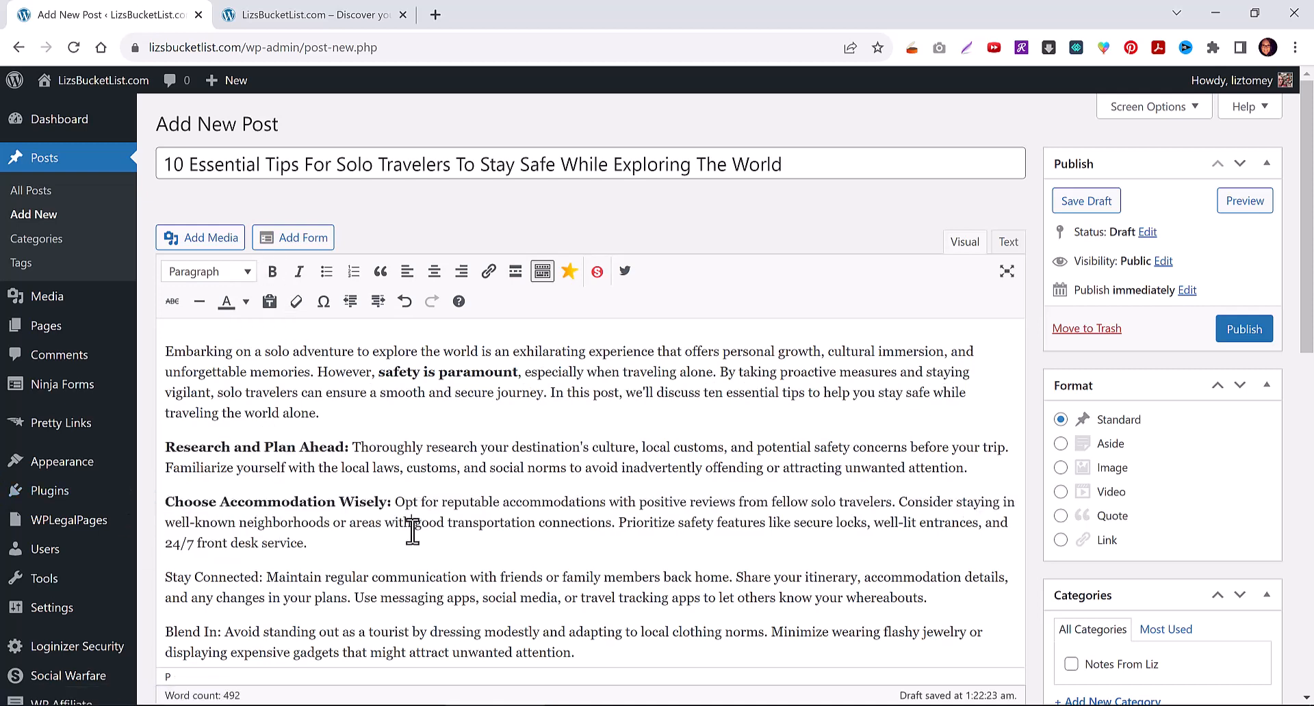
# Bold the tip headings "Stay Connected:", "Blend In:" and "Trust Your Intuition:" in the post body.
pyautogui.scroll(-3, 411, 534)
pyautogui.moveTo(263, 411); pyautogui.dragTo(150, 410)
pyautogui.hotkey('ctrl', 'b')
pyautogui.moveTo(223, 463); pyautogui.dragTo(138, 460)
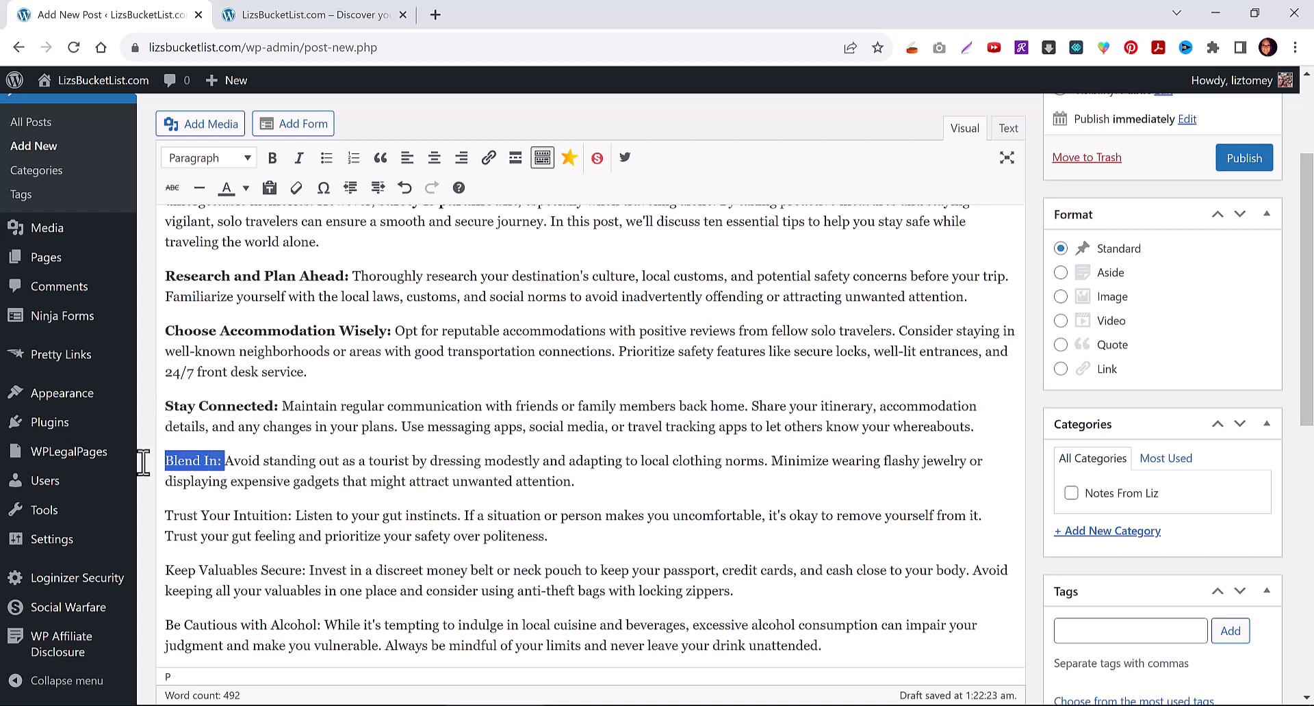
pyautogui.hotkey('ctrl', 'b')
pyautogui.moveTo(293, 516); pyautogui.dragTo(144, 513)
pyautogui.hotkey('ctrl', 'b')
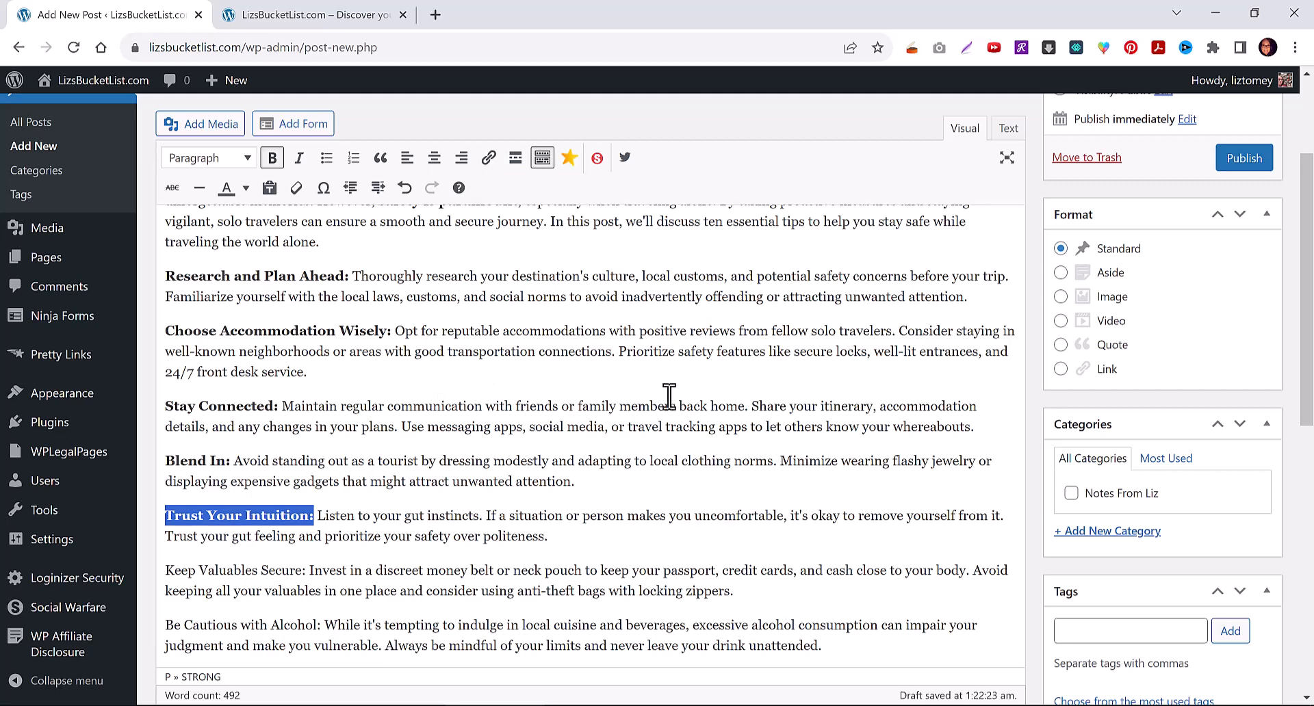
# Bold the tip headings "Keep Valuables Secure:", "Be Cautious with Alcohol:" and "Stay Informed About Local Scams:".
pyautogui.scroll(-2, 650, 404)
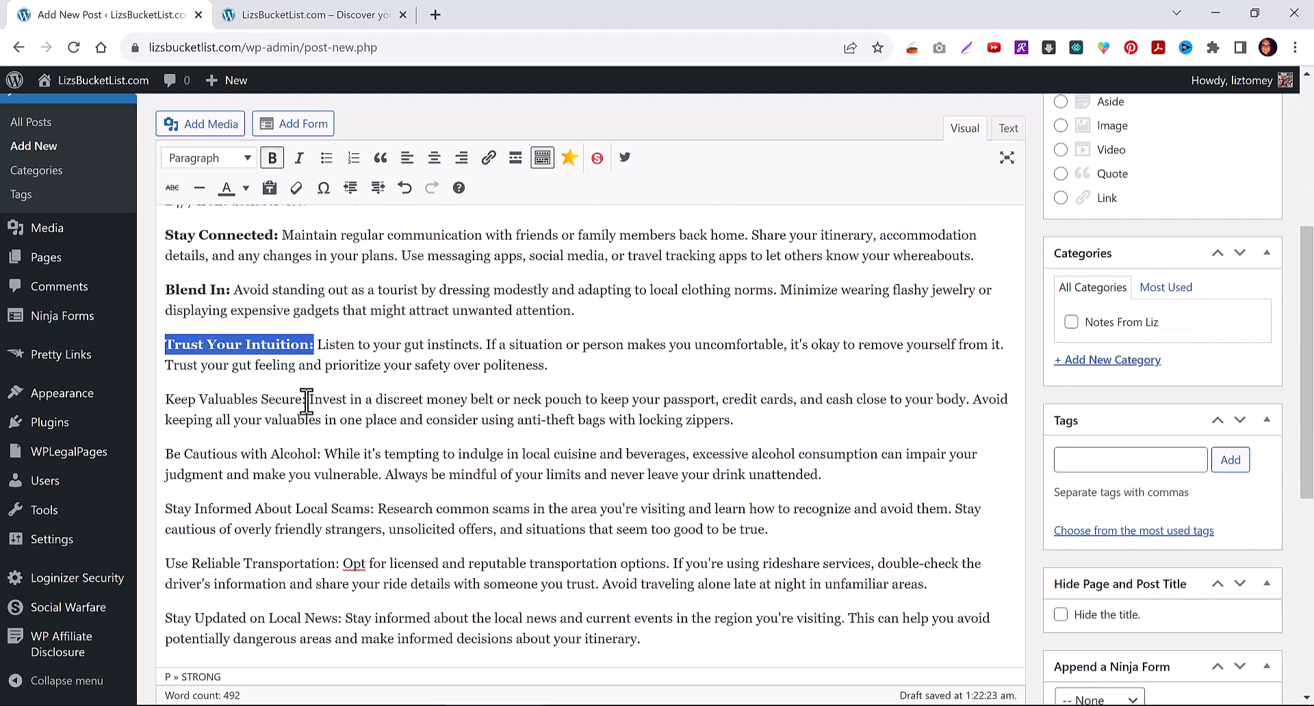
pyautogui.moveTo(307, 400); pyautogui.dragTo(139, 410)
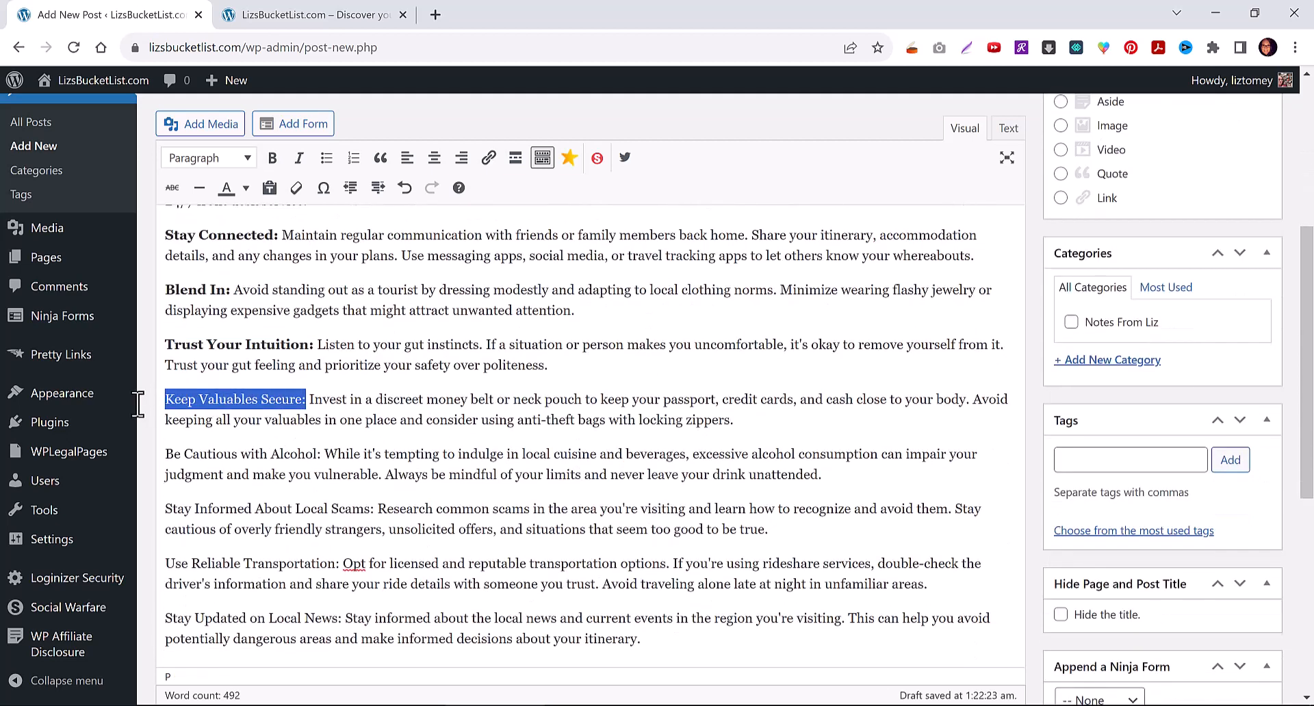
pyautogui.click(323, 454)
pyautogui.moveTo(319, 454); pyautogui.dragTo(103, 455)
pyautogui.hotkey('ctrl', 'b')
pyautogui.moveTo(375, 509); pyautogui.dragTo(154, 511)
pyautogui.hotkey('ctrl', 'b')
# Bold the last two tip headings, "Use Reliable Transportation:" and "Stay Updated on Local News:".
pyautogui.moveTo(338, 563); pyautogui.dragTo(149, 565)
pyautogui.hotkey('ctrl', 'b')
pyautogui.scroll(-2, 335, 465)
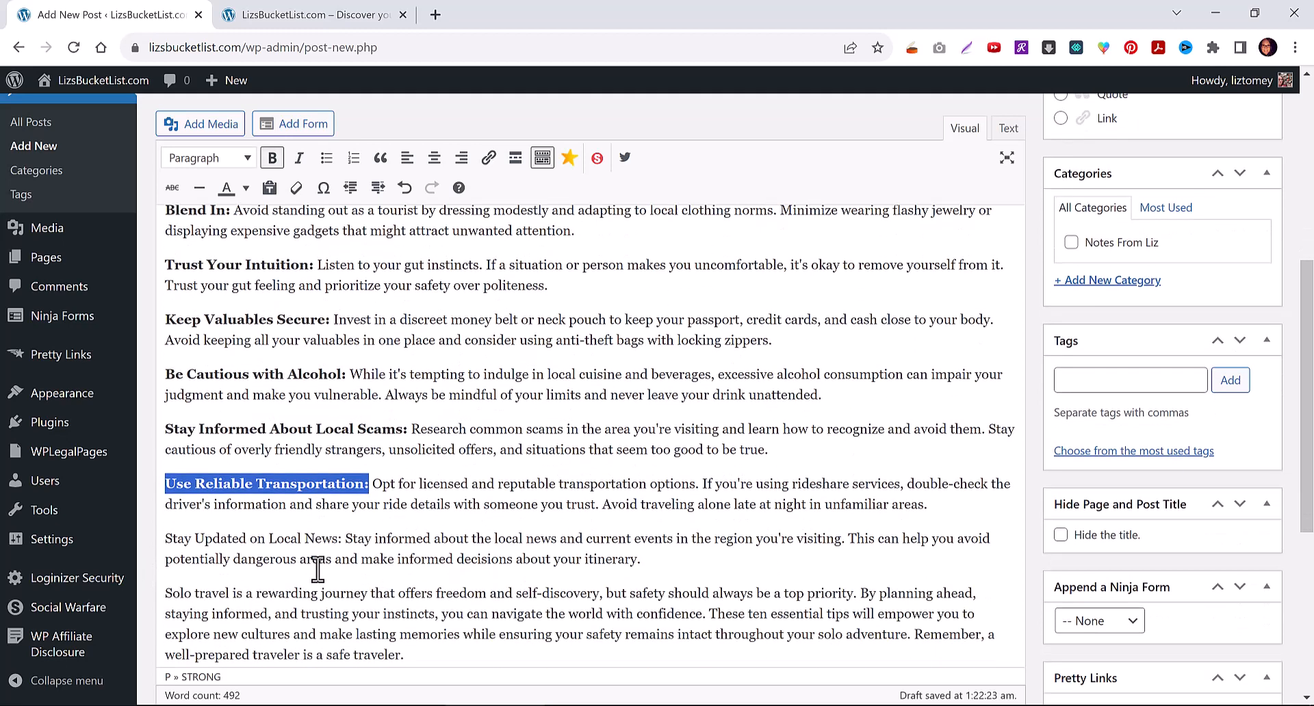
pyautogui.moveTo(343, 449); pyautogui.dragTo(138, 451)
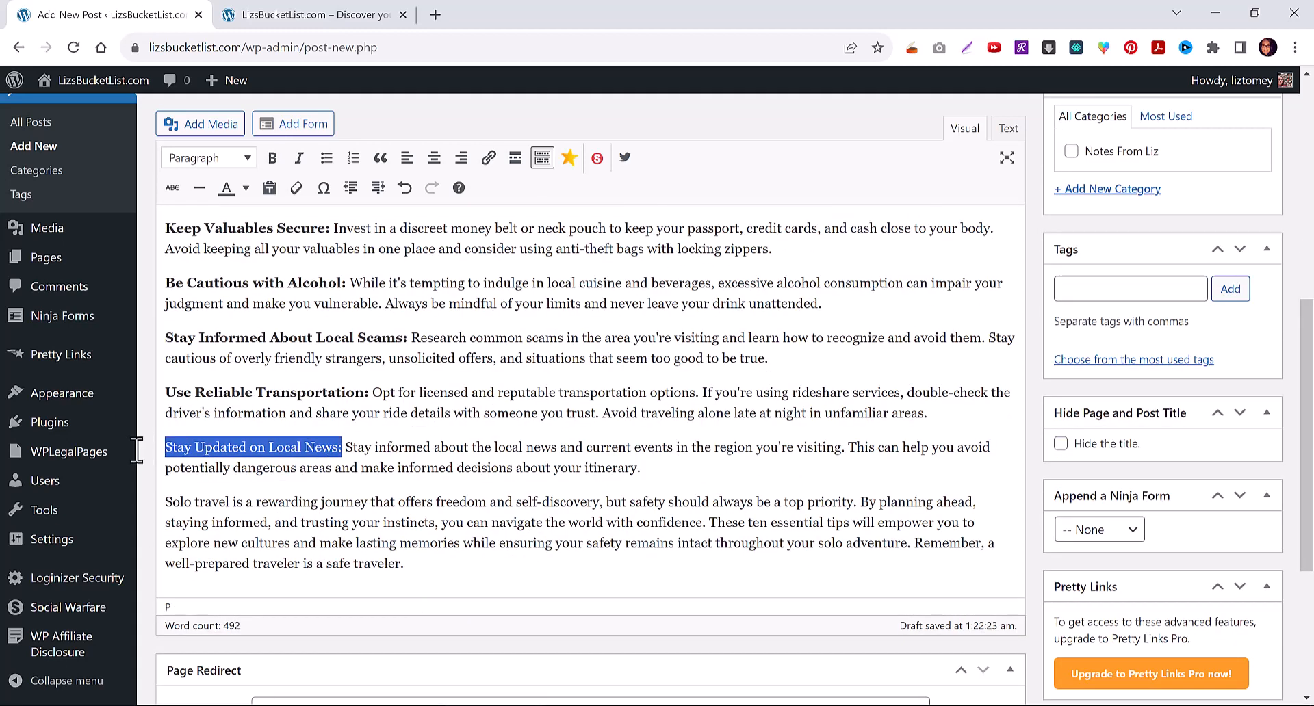
pyautogui.hotkey('ctrl', 'b')
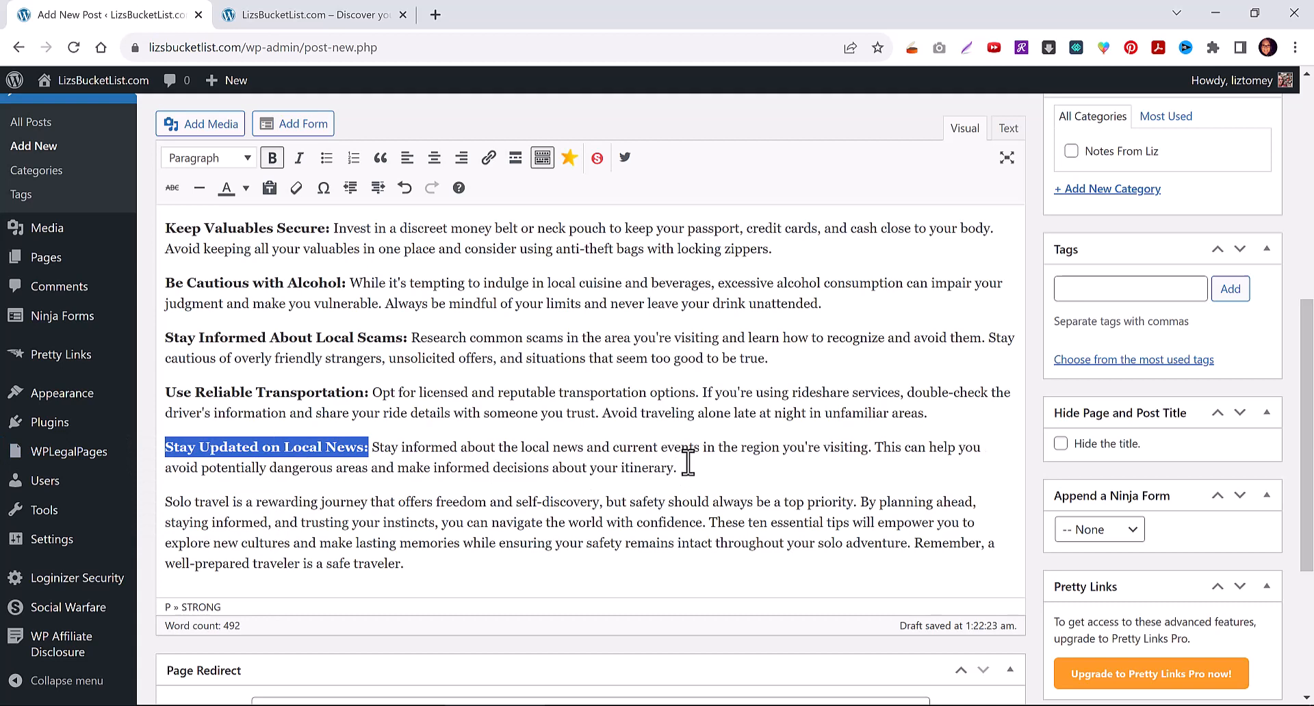
# Add a new category named "Solo Travel" to the post, without a parent category.
pyautogui.scroll(1, 699, 412)
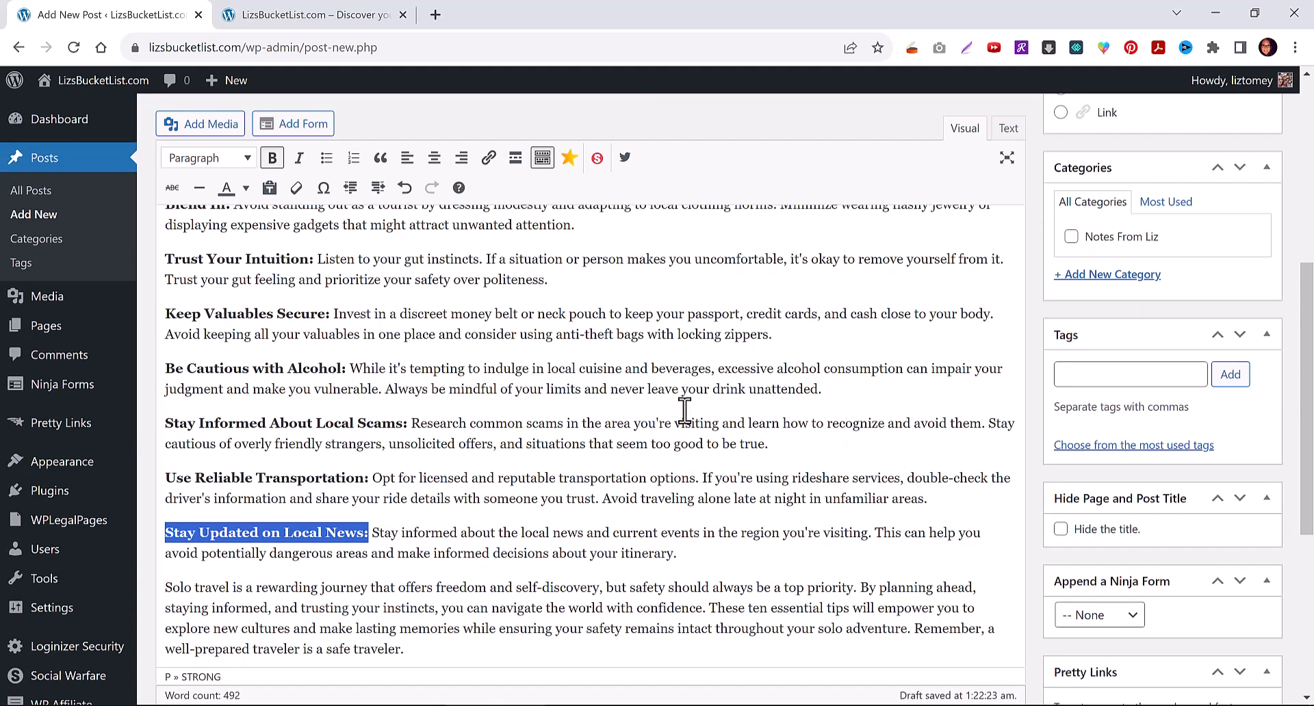
pyautogui.click(1115, 276)
pyautogui.write('S')
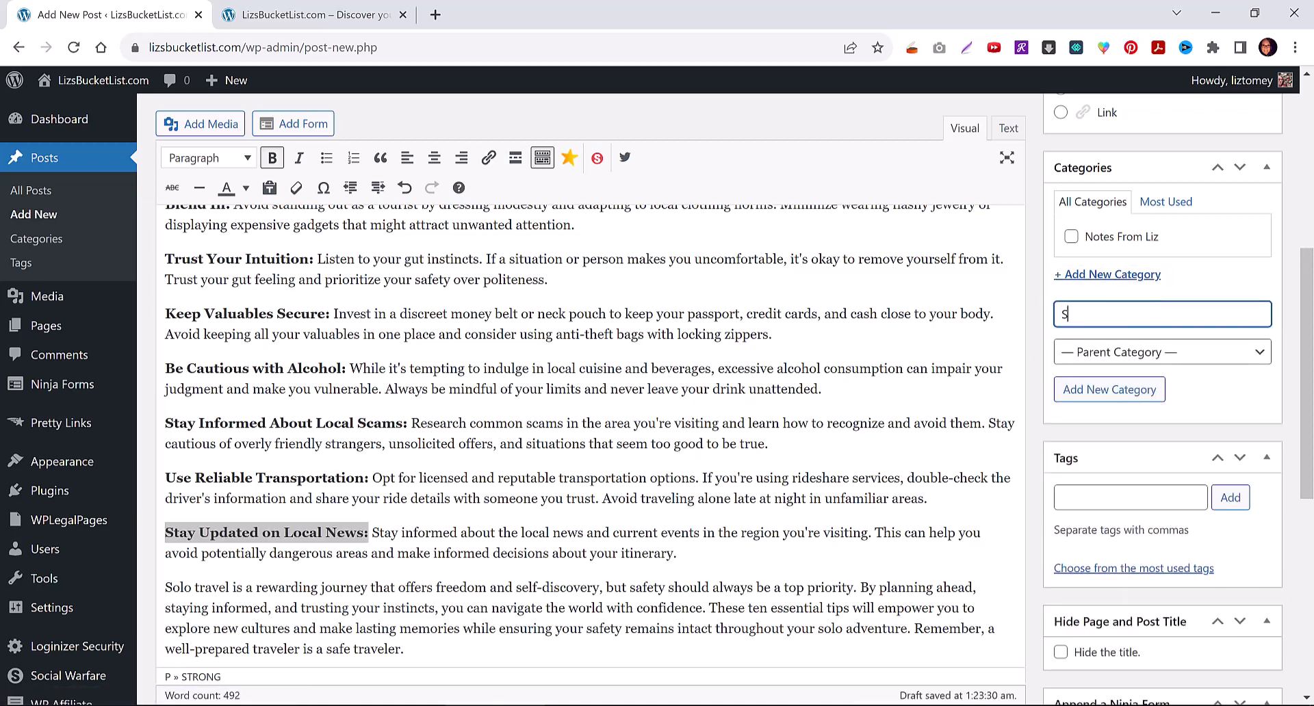
pyautogui.write('olo Trave')
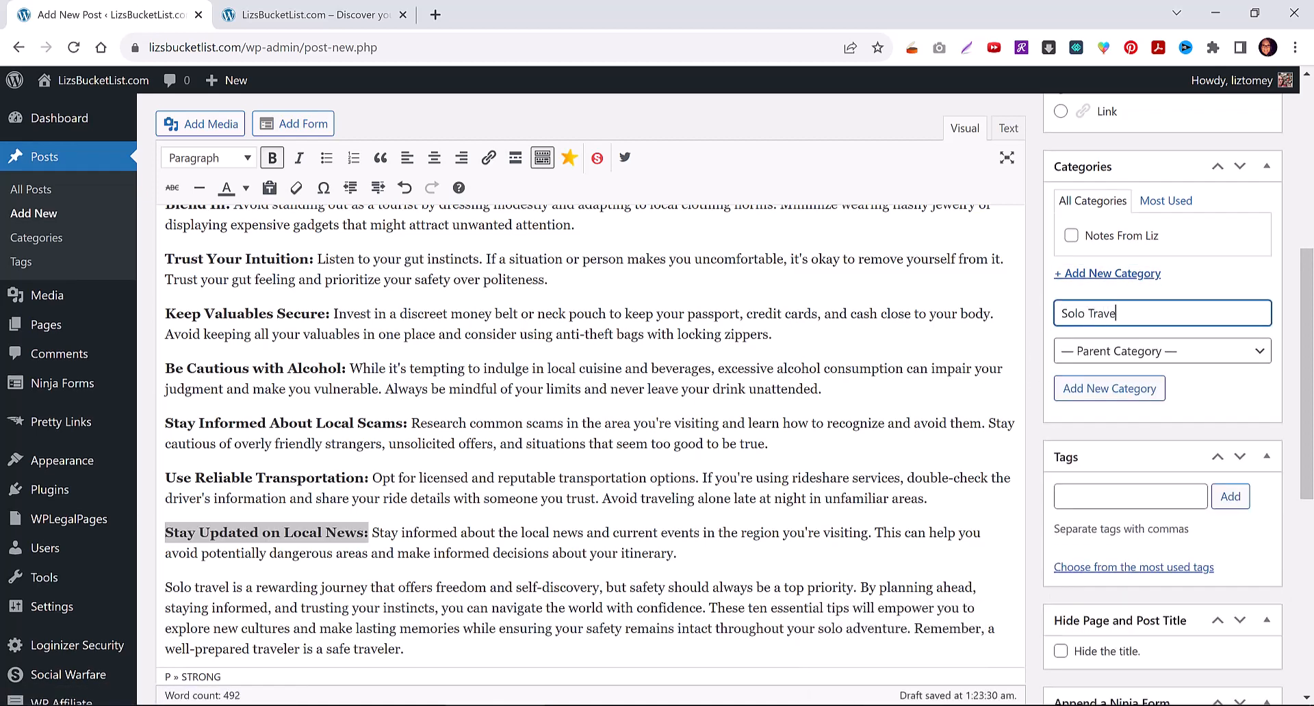
pyautogui.write('l')
pyautogui.click(1098, 392)
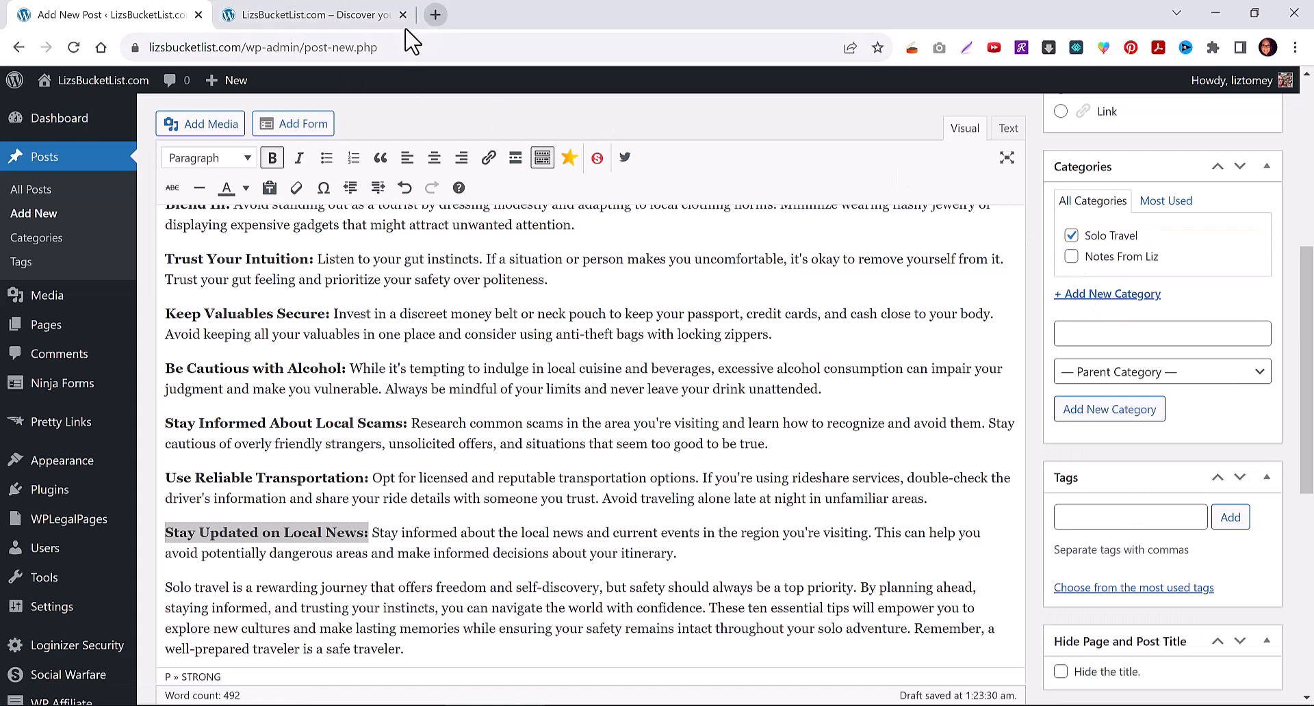
# Open Canva in a new browser tab, check back on the WordPress post and return to the Canva home page.
pyautogui.click(435, 15)
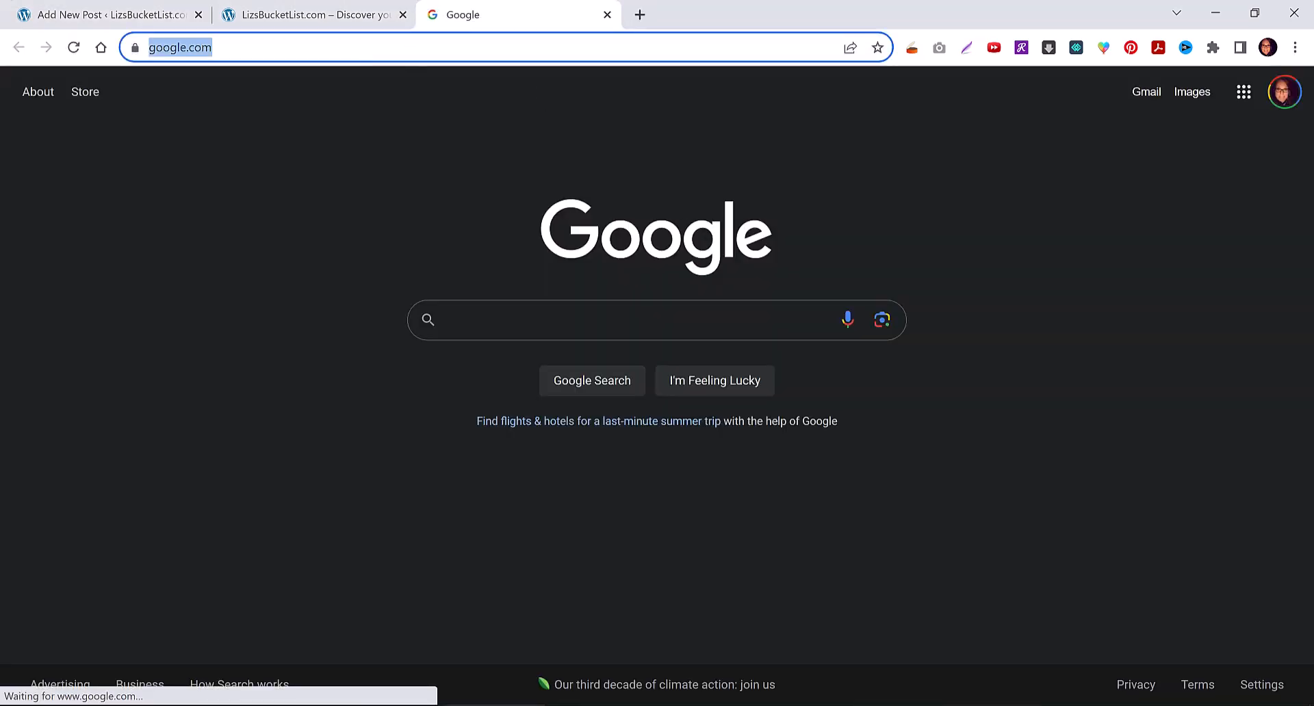
pyautogui.write('canva')
pyautogui.press('Return')
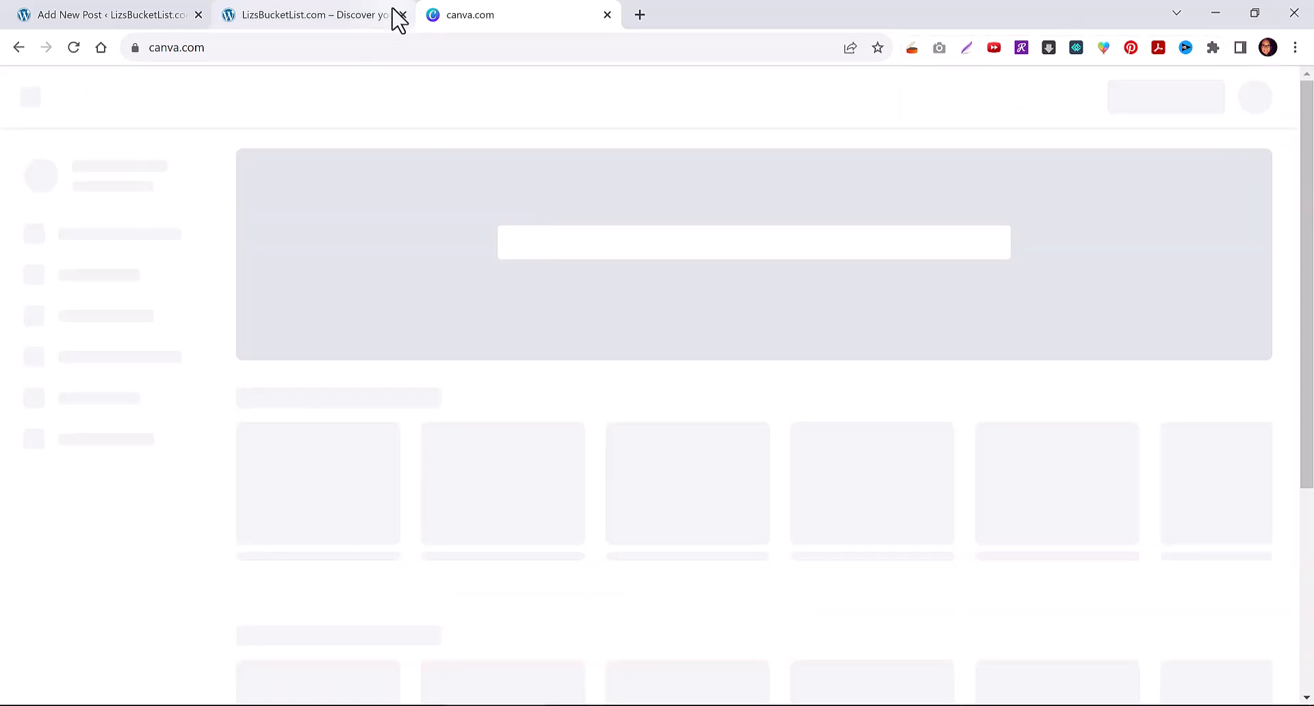
pyautogui.click(130, 13)
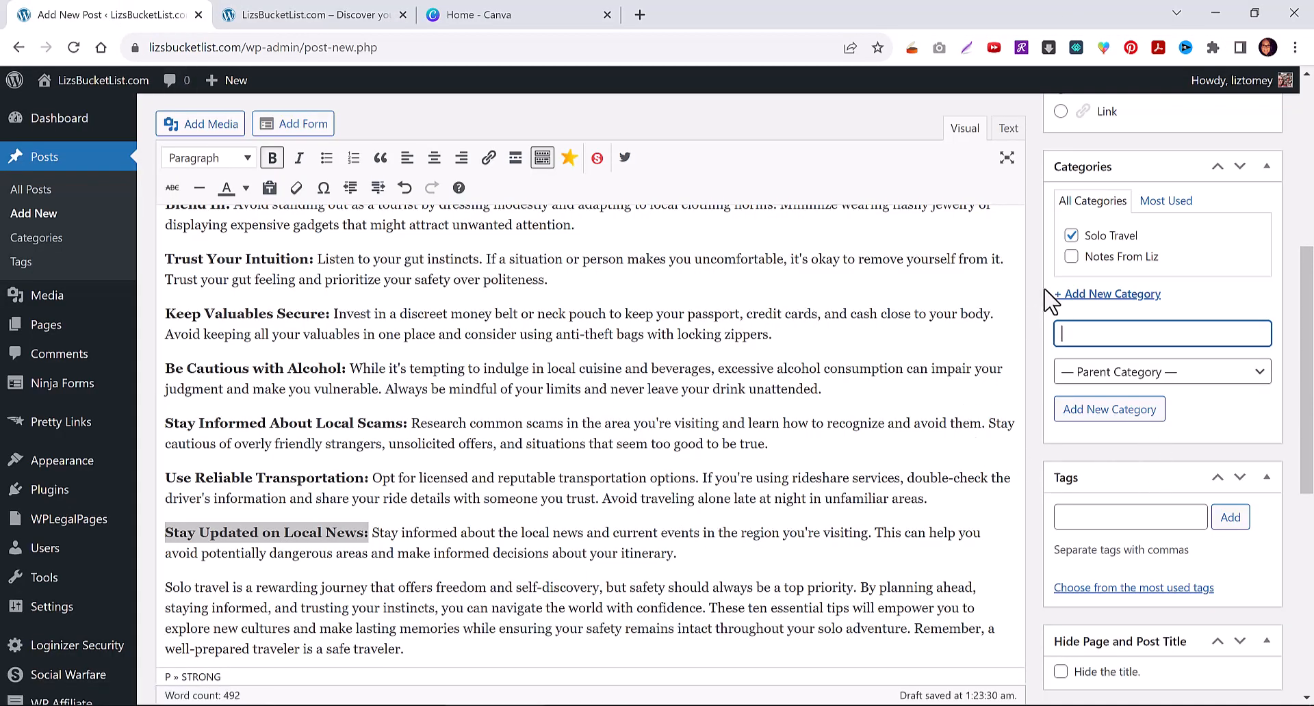
pyautogui.click(484, 13)
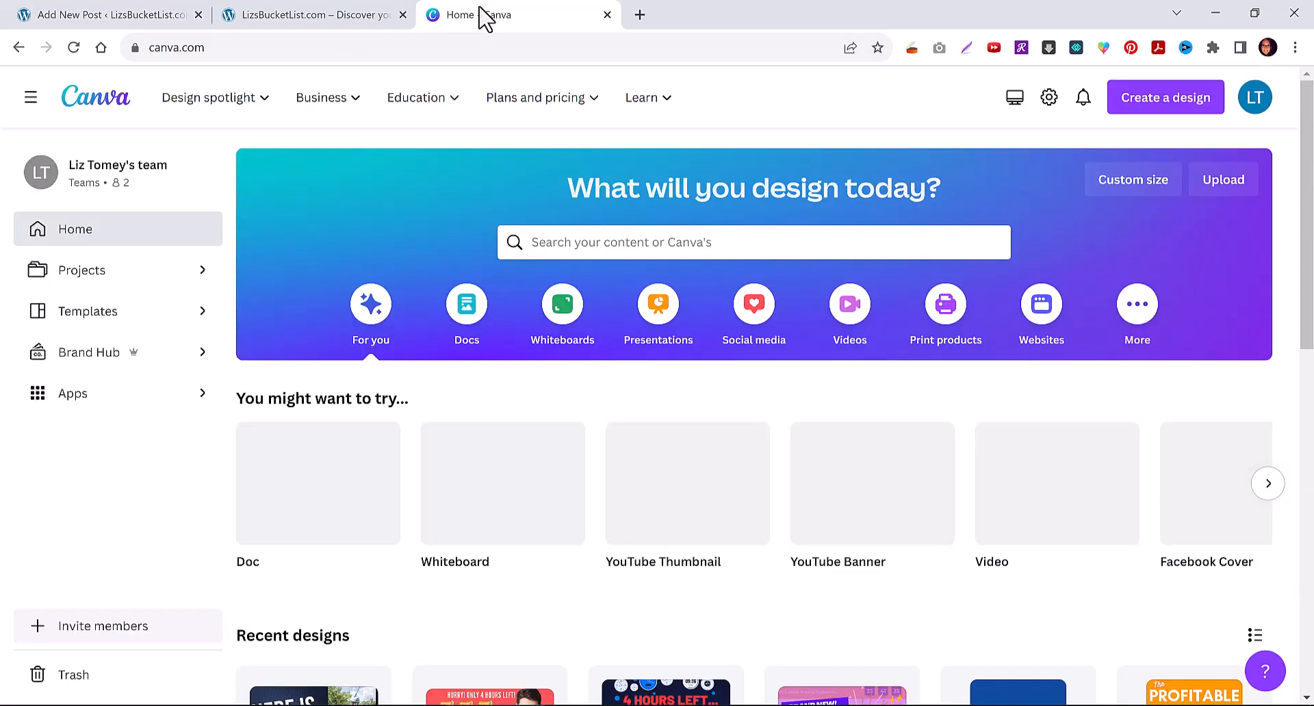
# Look up the blog design types, replace that search with "youtube thum" and create a blank YouTube Thumbnail design.
pyautogui.click(1185, 117)
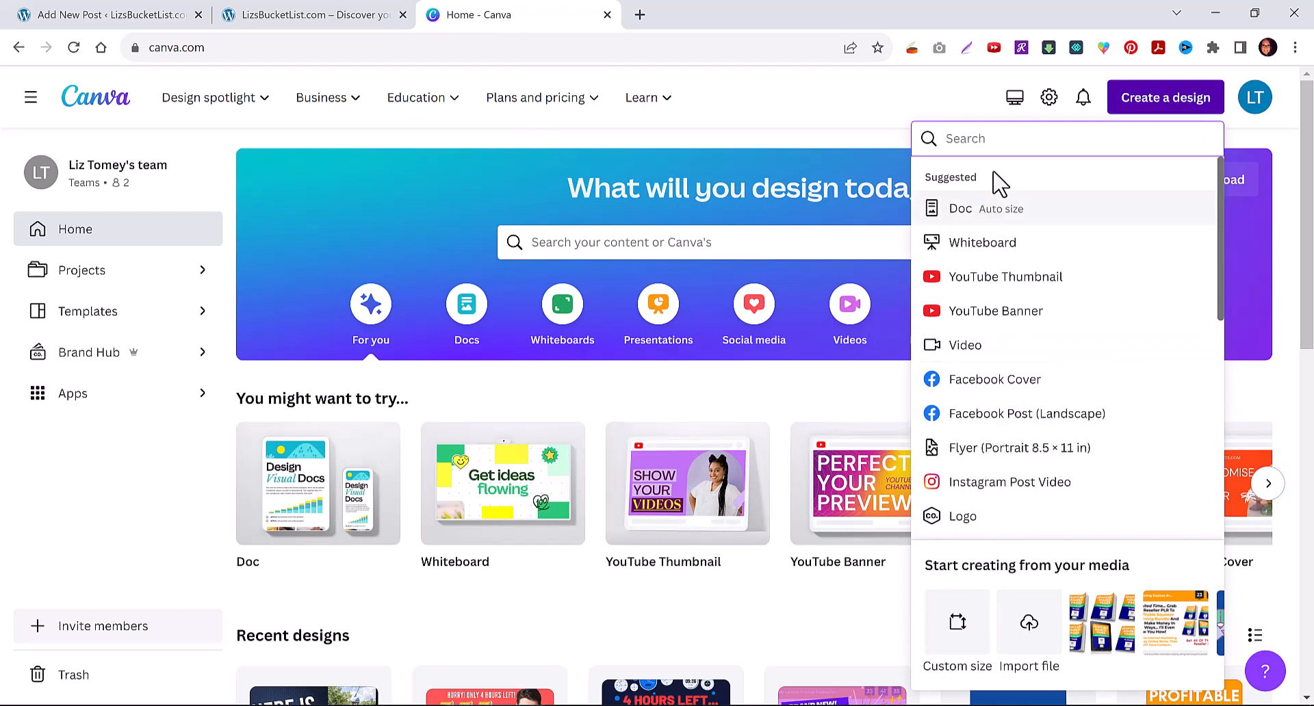
pyautogui.write('blog')
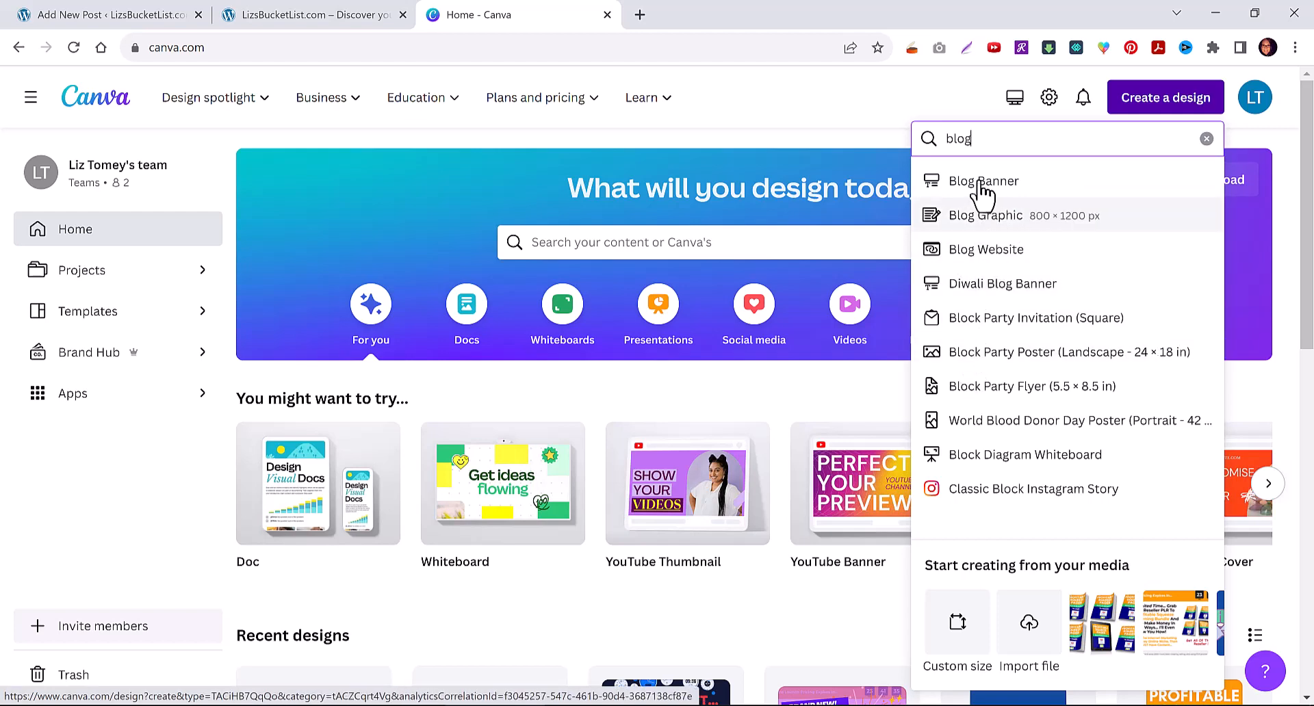
pyautogui.moveTo(979, 138); pyautogui.dragTo(933, 138)
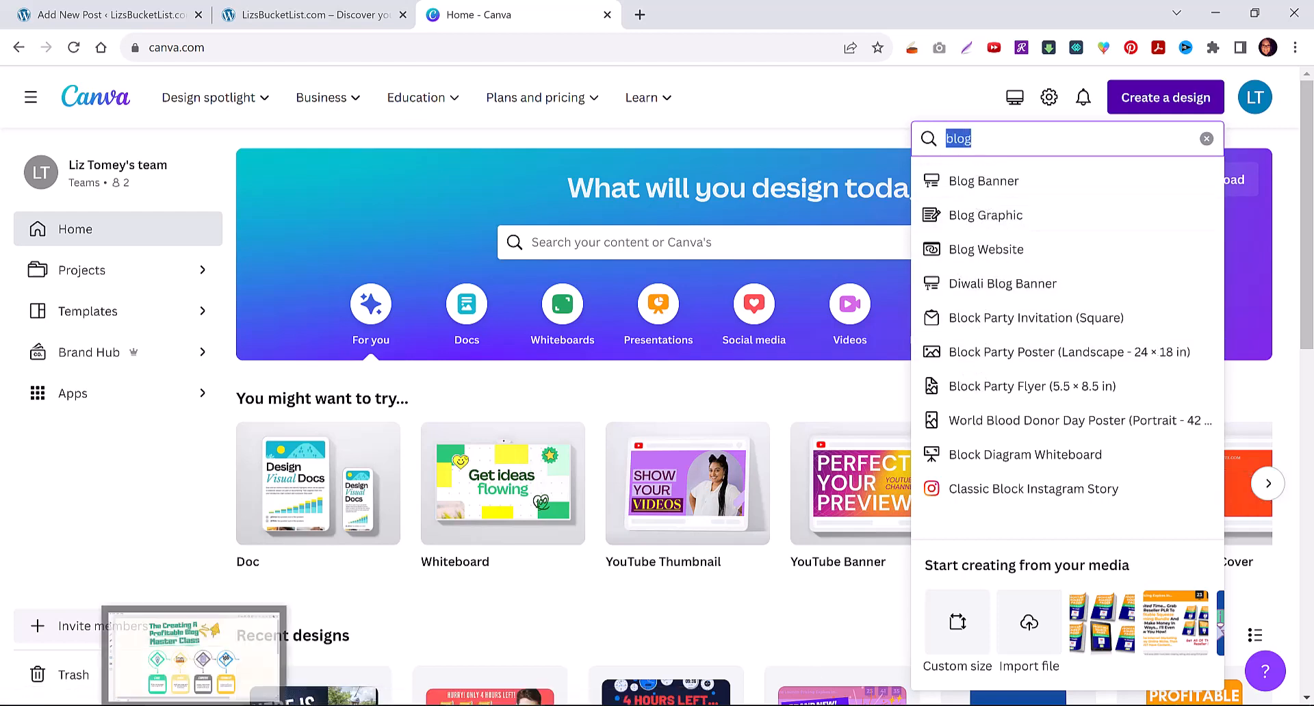
pyautogui.write('youtube thum')
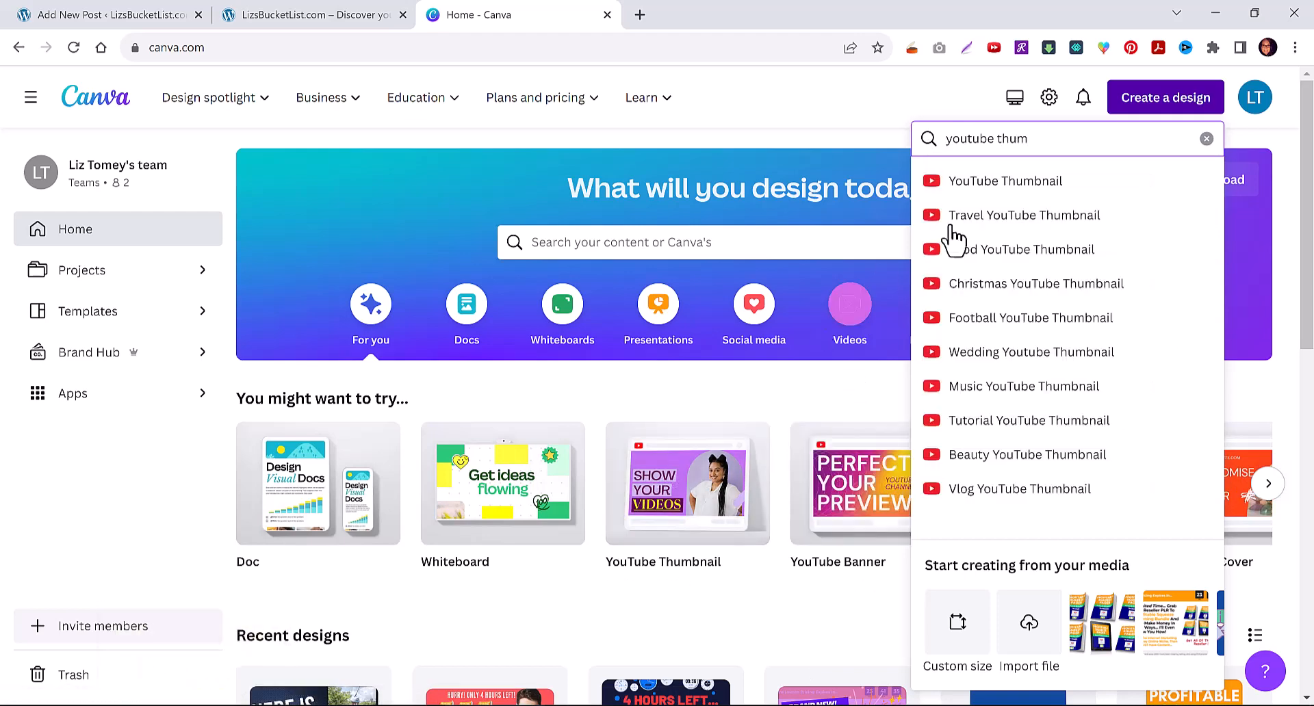
pyautogui.click(994, 182)
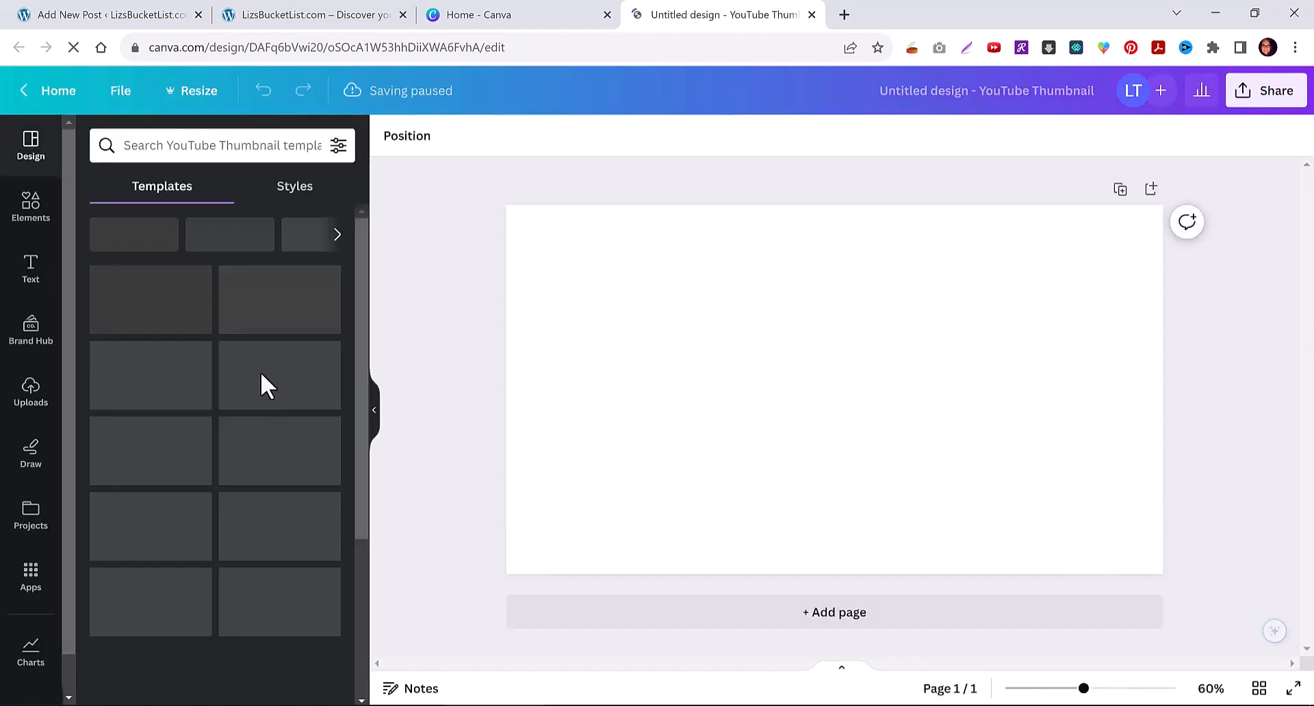
# Search the YouTube Thumbnail templates for "travel".
pyautogui.click(196, 146)
pyautogui.write('travel')
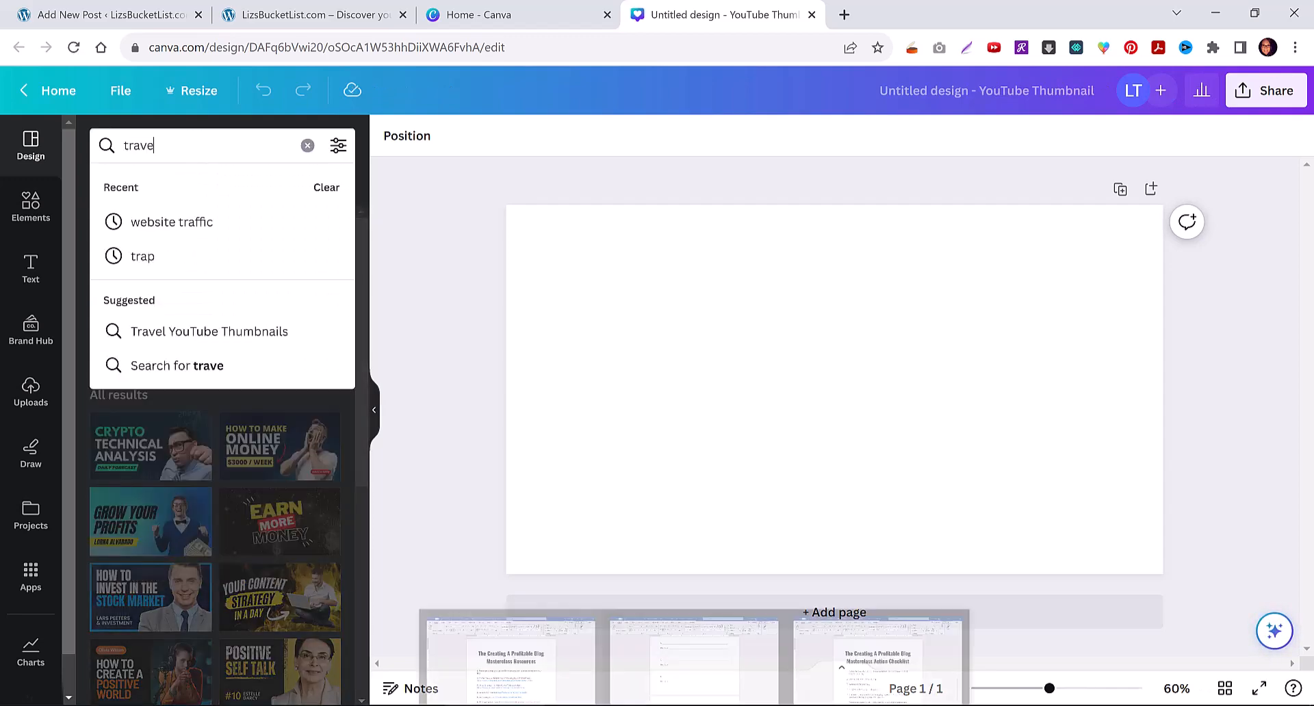
pyautogui.press('Return')
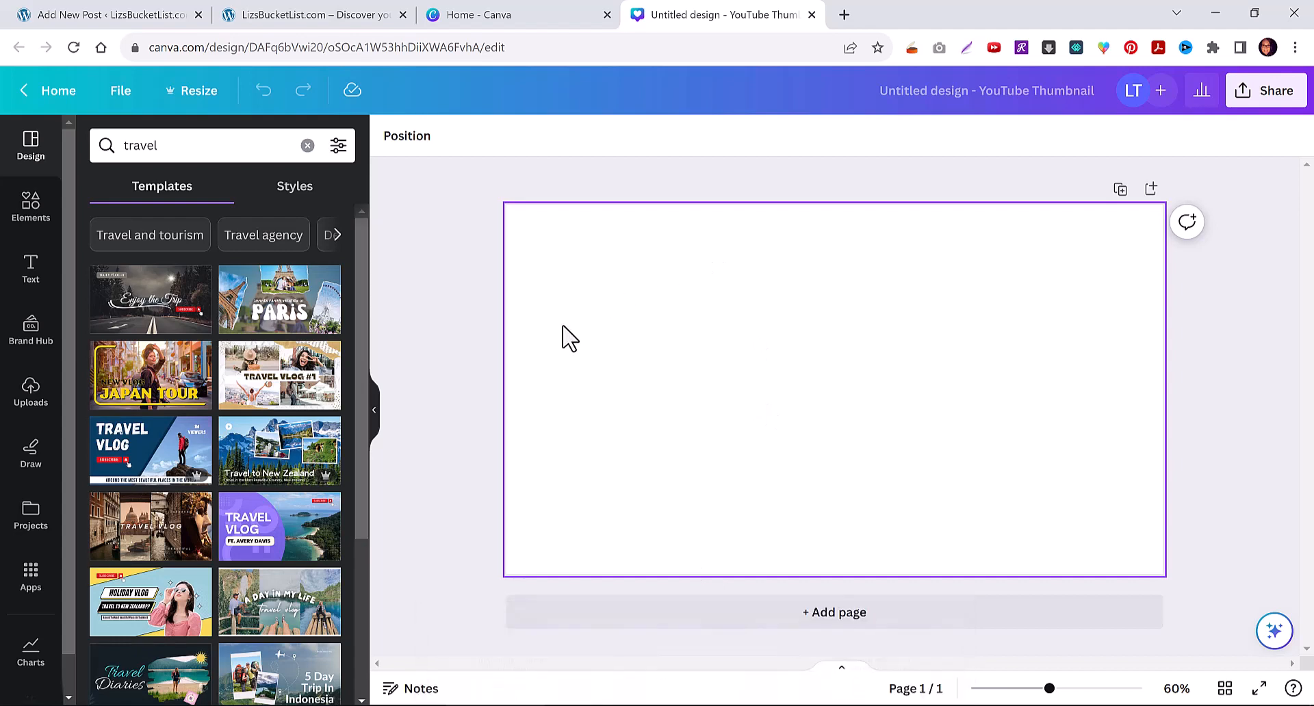
# Apply the Yellow Minimalist Travel Vlog template with the "JAPAN TOUR" headline to the blank thumbnail.
pyautogui.click(154, 375)
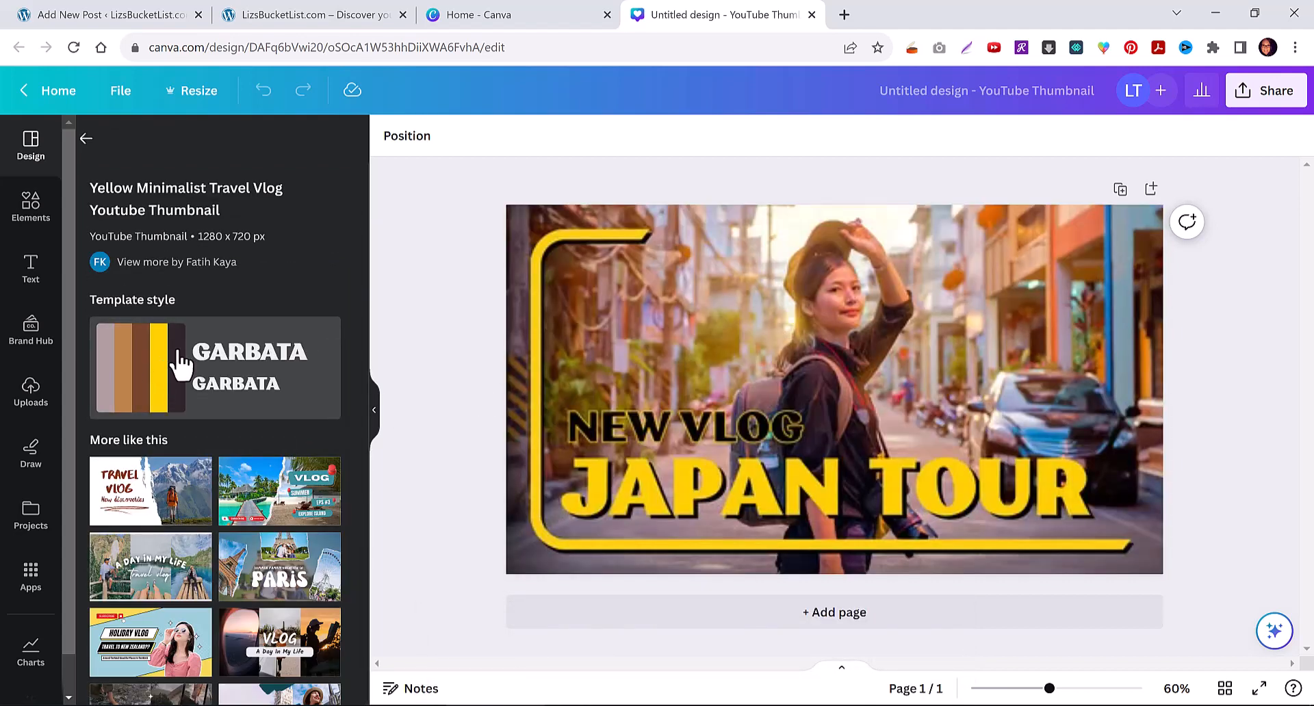
pyautogui.click(176, 361)
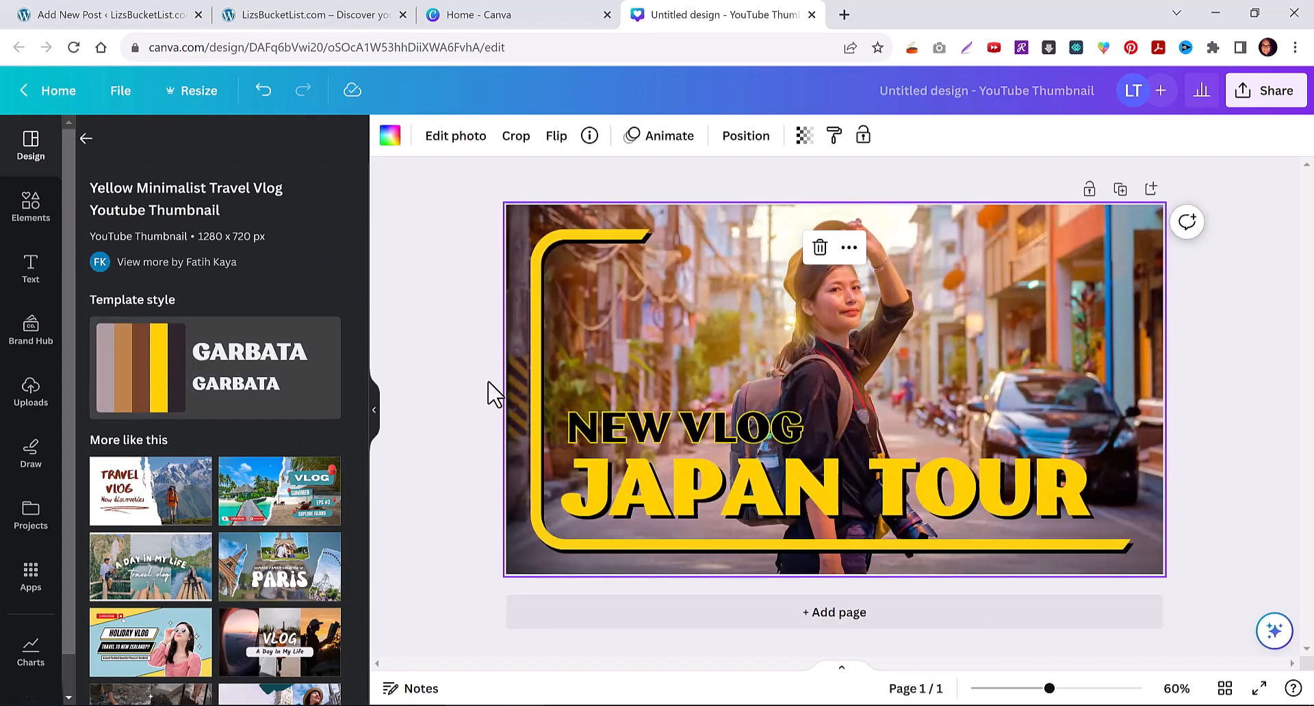
# Replace the "NEW VLOG" text with "SOLO TRAVEL" and widen its text box to about 643 so it fits on one line.
pyautogui.click(719, 425)
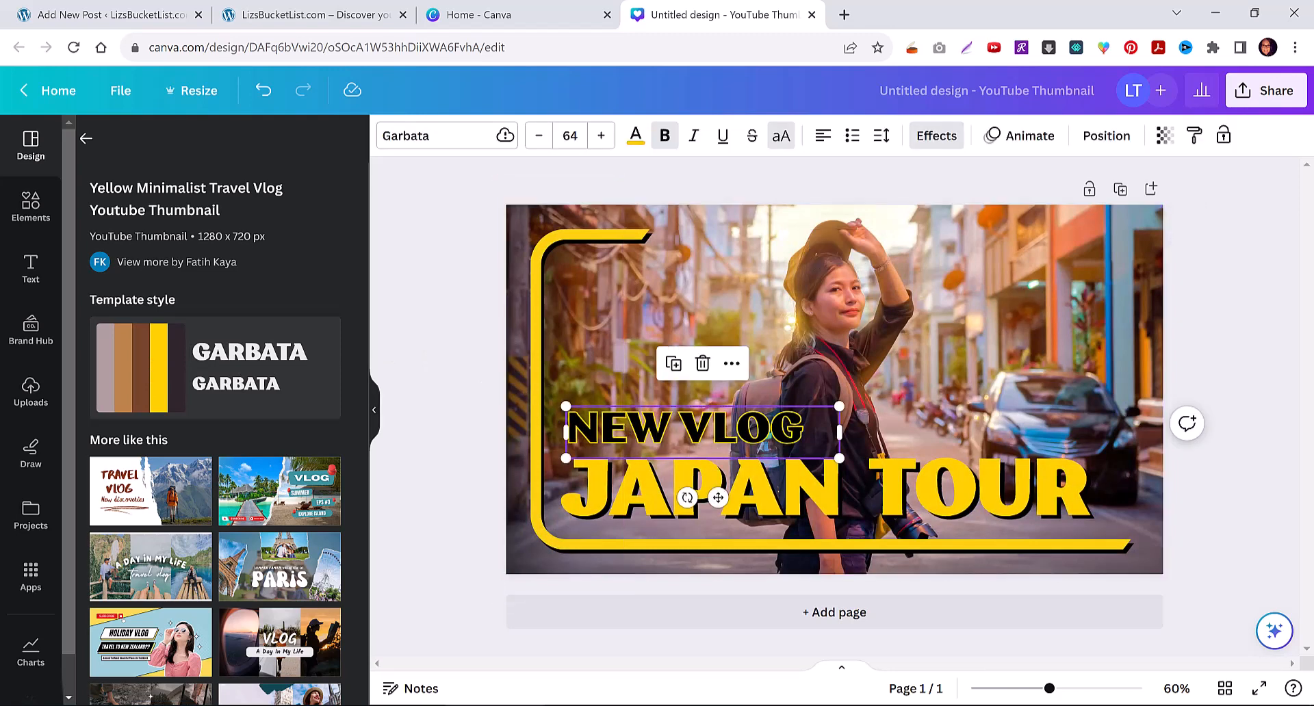
pyautogui.doubleClick(737, 429)
pyautogui.write('SO')
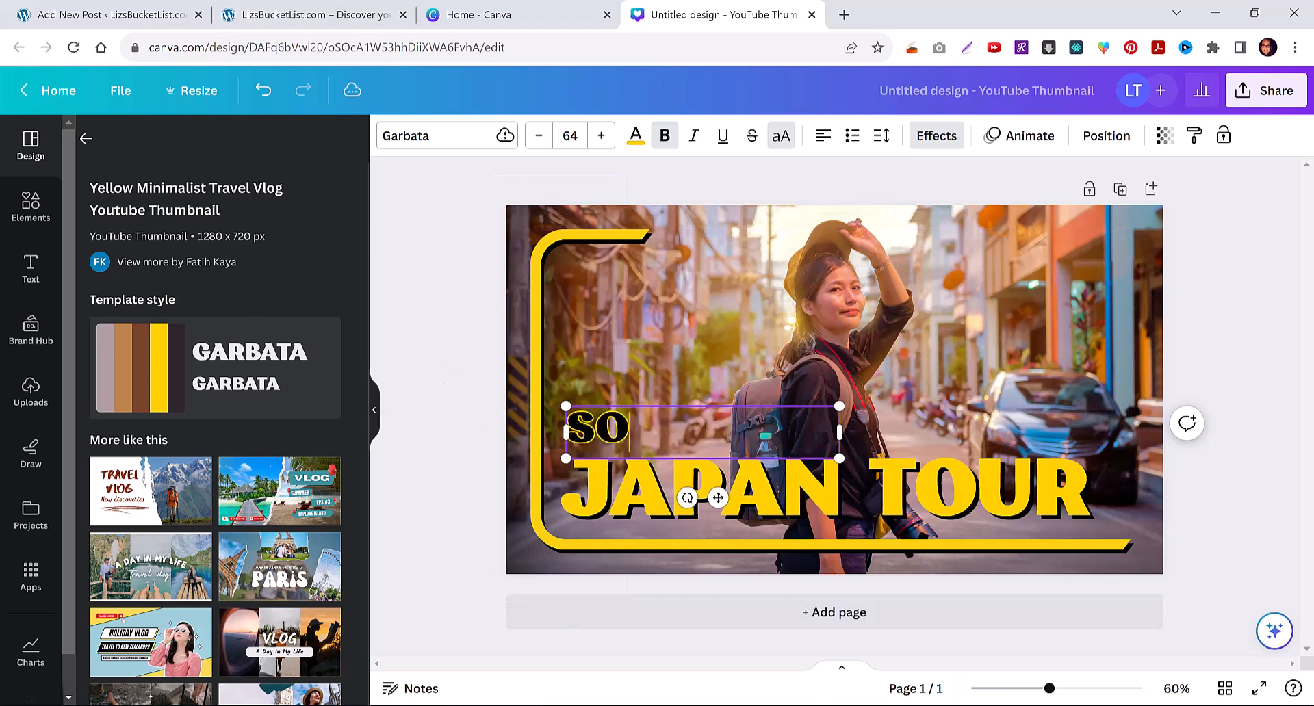
pyautogui.write('LO TRABEL')
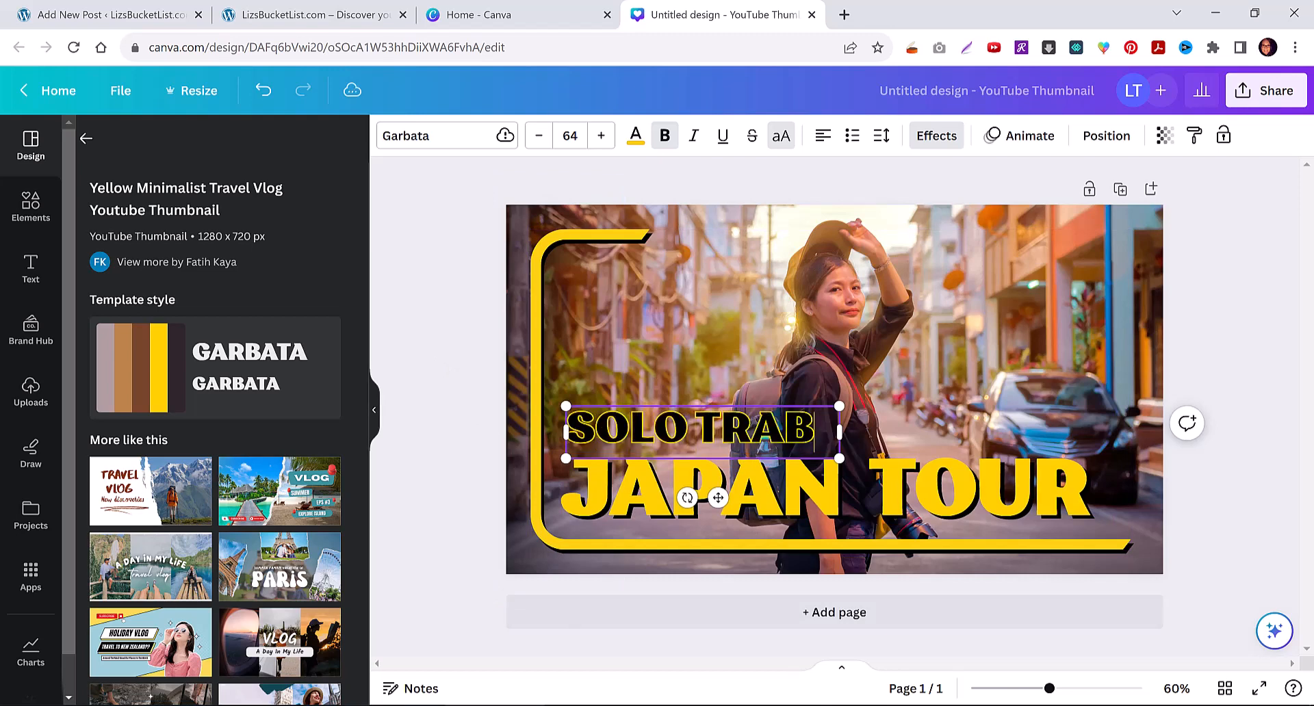
pyautogui.press('BackSpace')
pyautogui.press('BackSpace')
pyautogui.press('BackSpace')
pyautogui.write('VEL')
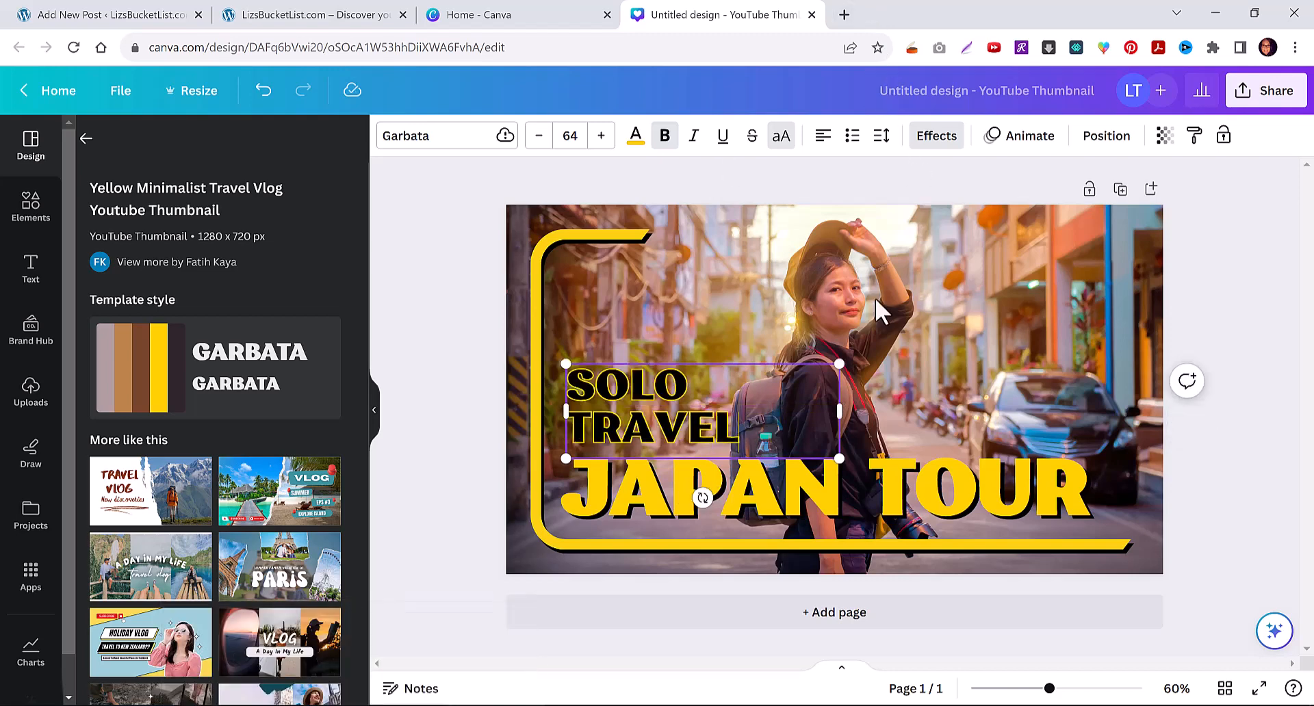
pyautogui.moveTo(839, 411); pyautogui.dragTo(900, 415)
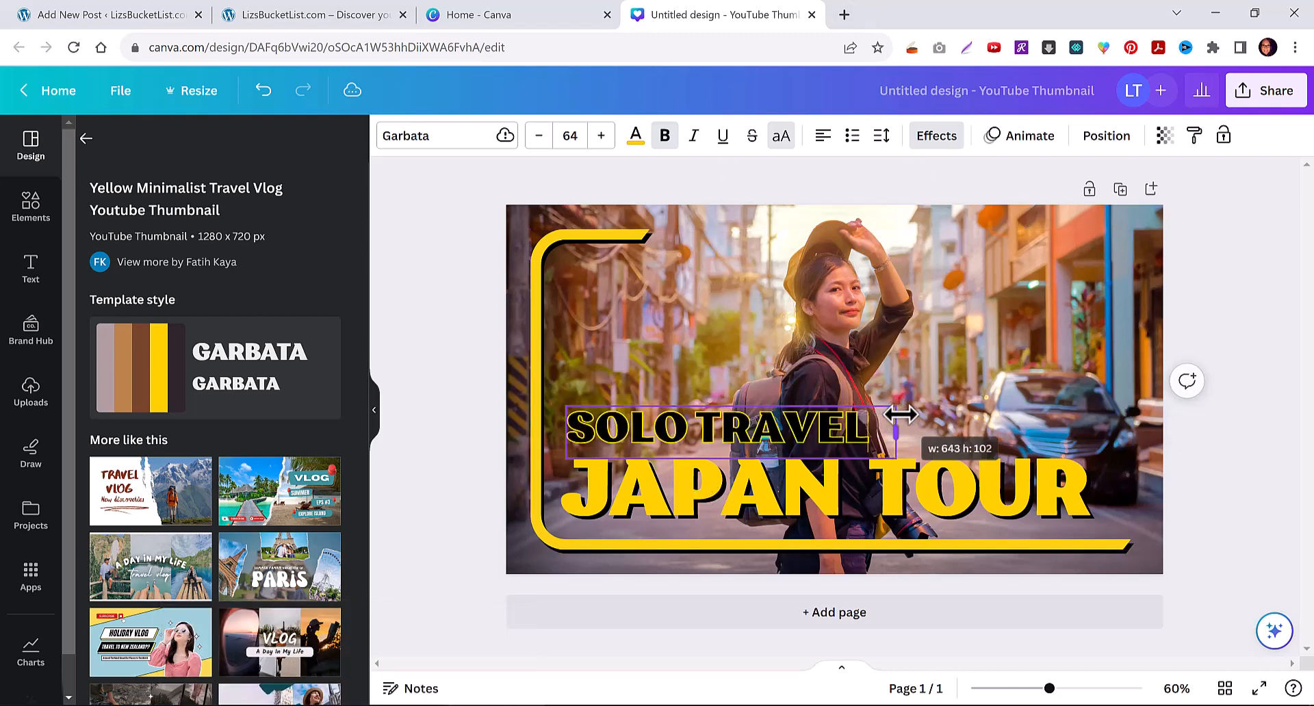
# Replace the "JAPAN TOUR" headline with "STOP AND READ!".
pyautogui.doubleClick(685, 495)
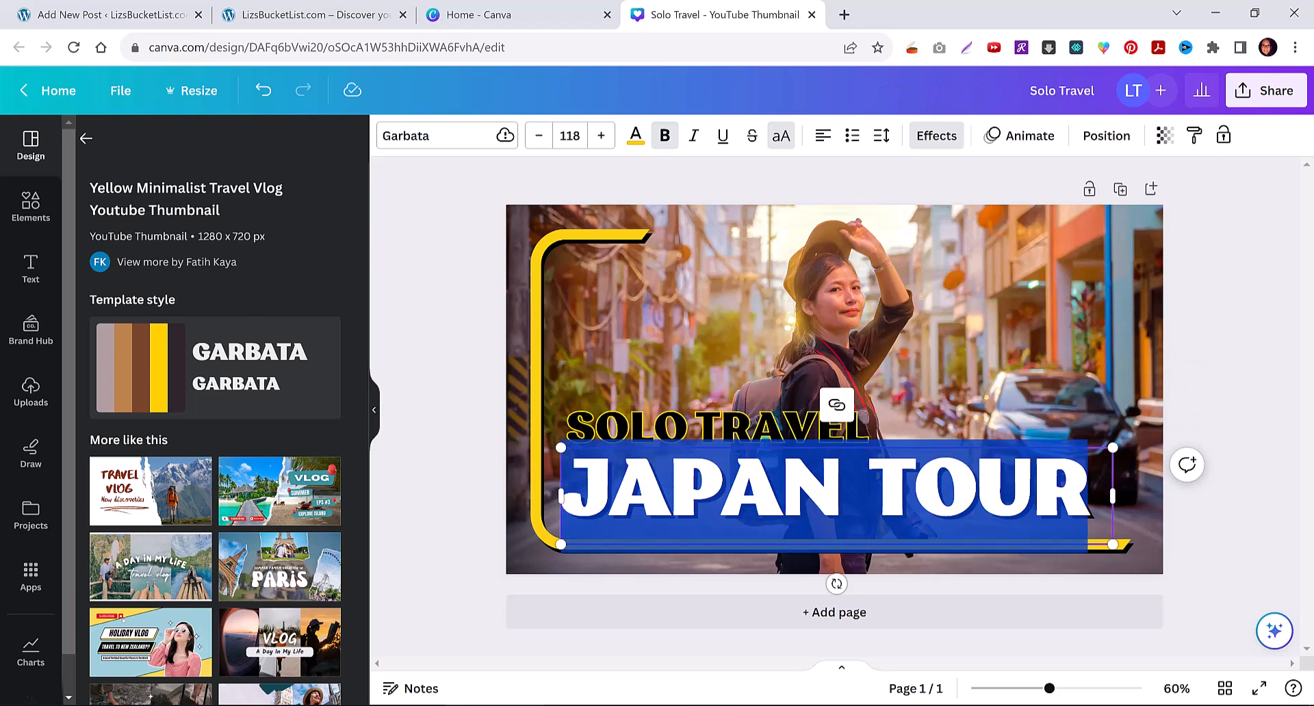
pyautogui.write('STOP AND R')
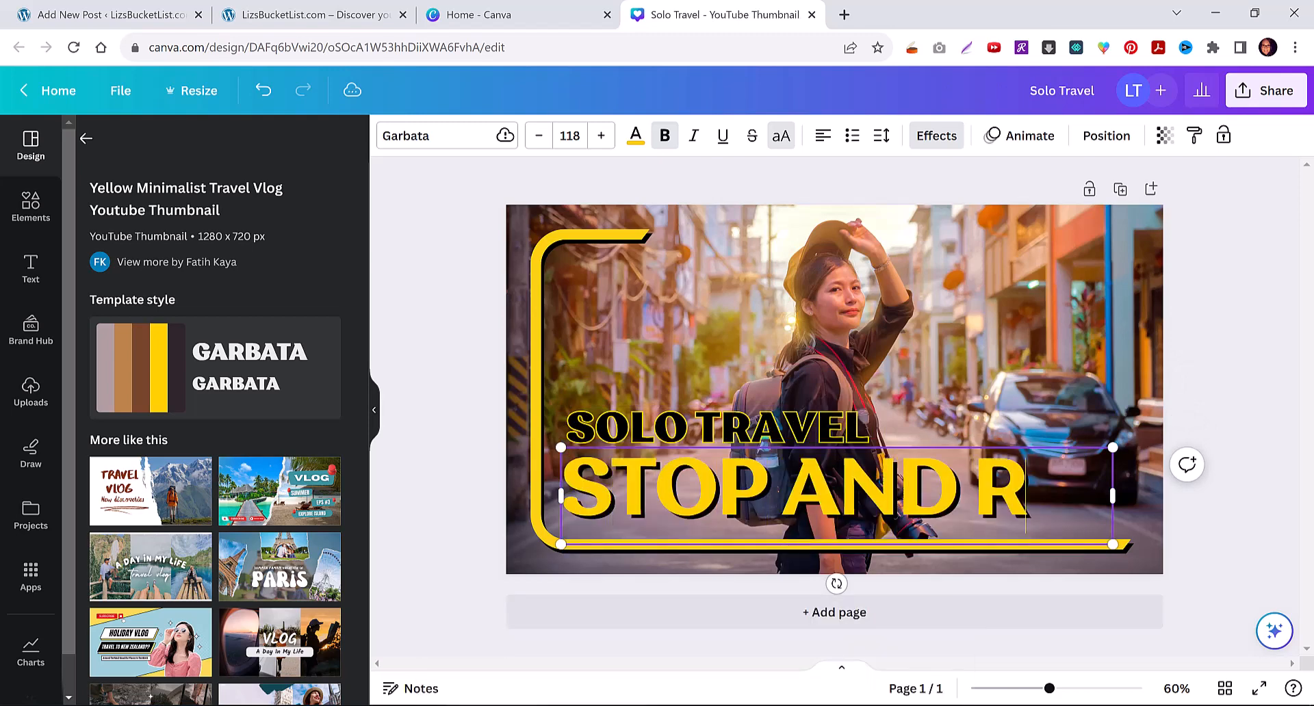
pyautogui.write('EAD!')
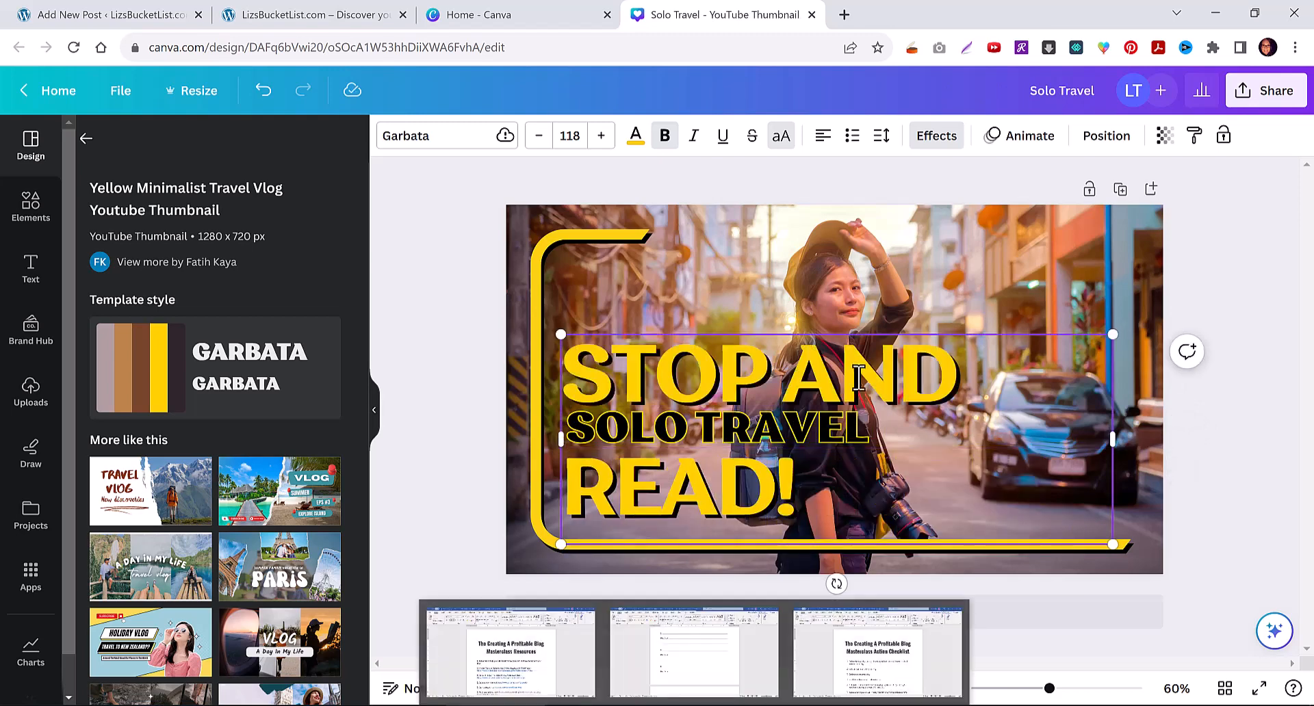
# Reduce the "STOP AND READ!" headline's font size to 95.1 so it fits on one line.
pyautogui.moveTo(794, 510); pyautogui.dragTo(550, 391)
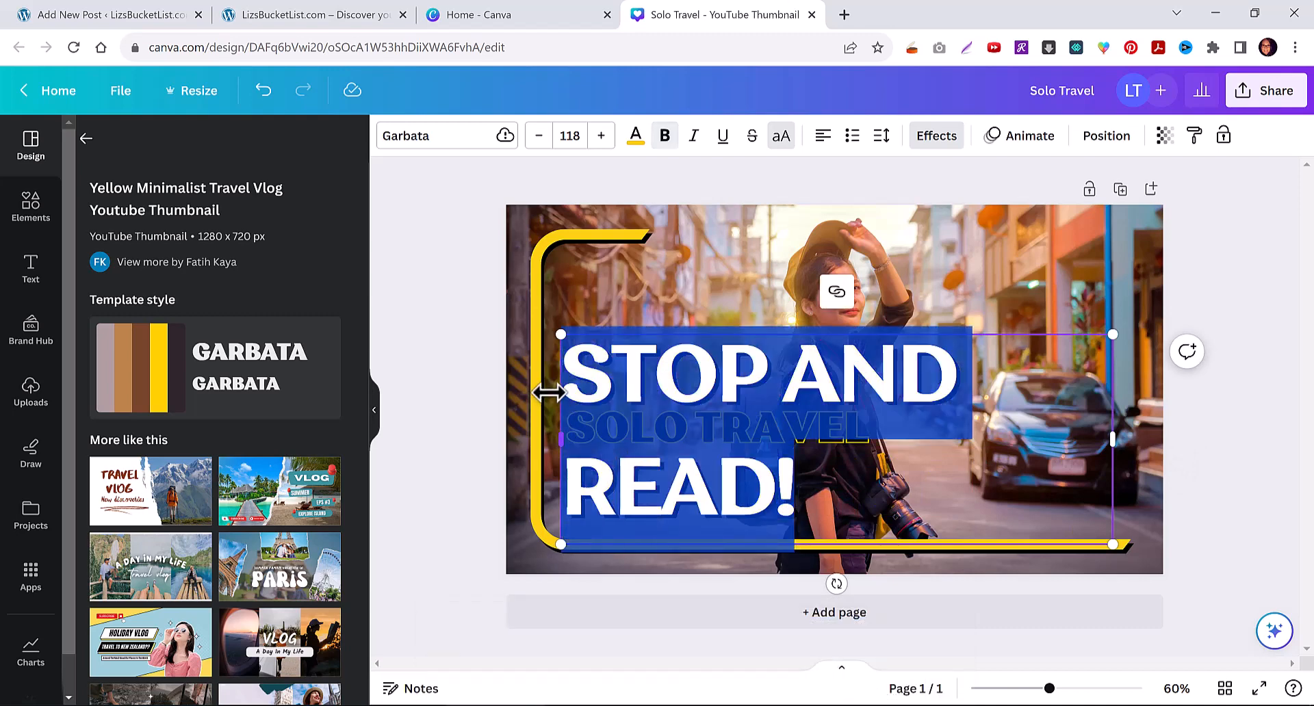
pyautogui.click(538, 136)
pyautogui.click(538, 137)
pyautogui.click(538, 137)
pyautogui.click(538, 137)
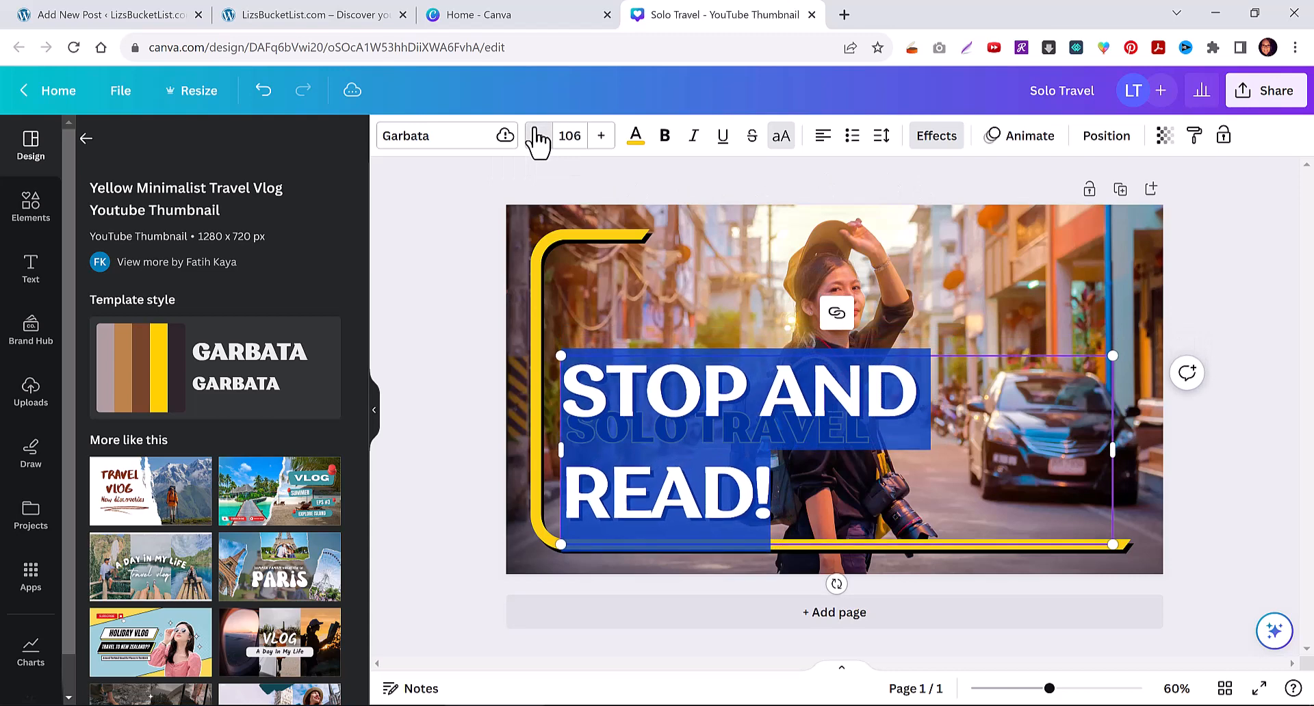
pyautogui.click(538, 136)
pyautogui.click(538, 137)
pyautogui.click(538, 136)
pyautogui.click(538, 137)
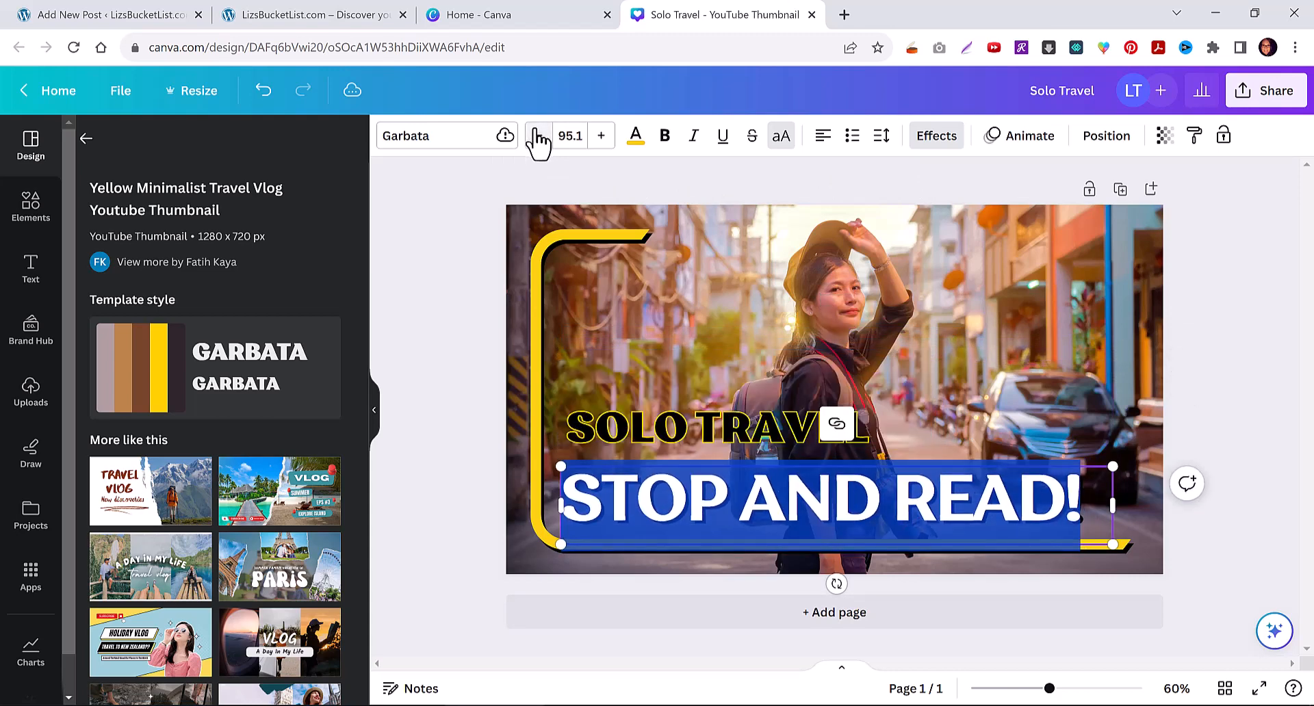
pyautogui.click(1246, 382)
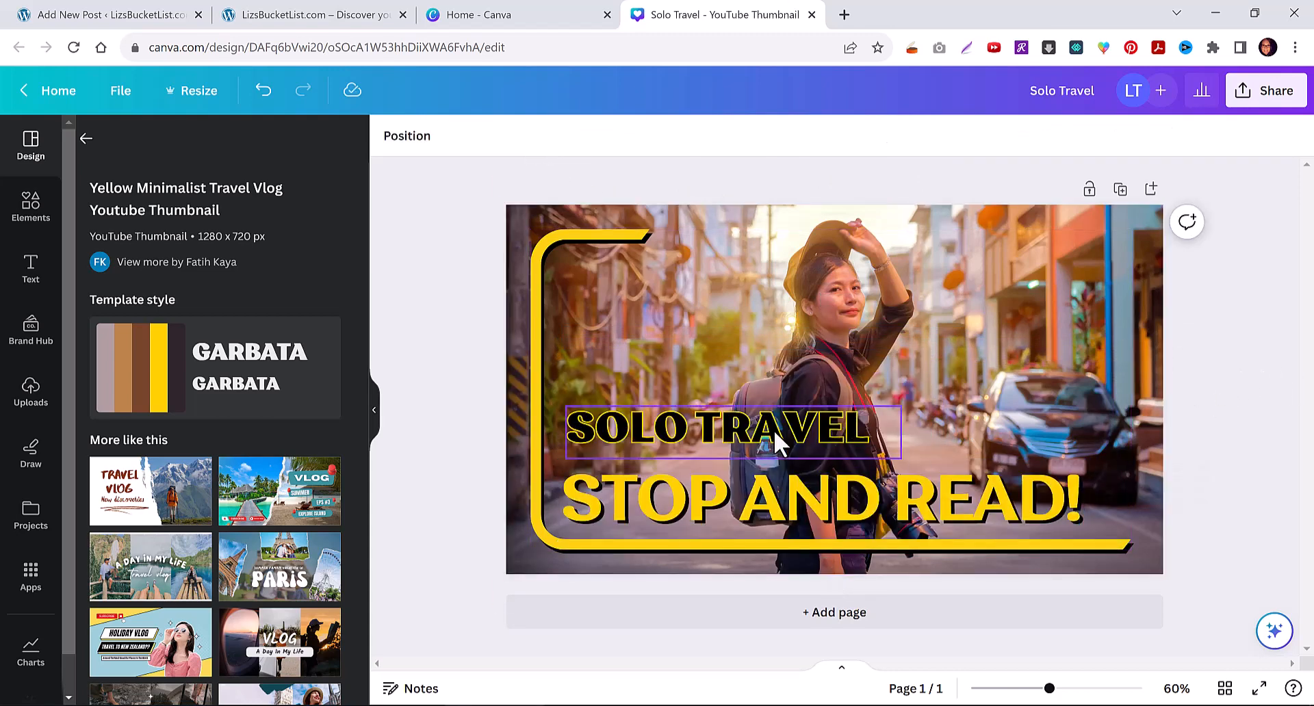
# Move the "SOLO TRAVEL" text down to sit directly above the "STOP AND READ!" headline.
pyautogui.click(773, 430)
pyautogui.moveTo(774, 446); pyautogui.dragTo(773, 449)
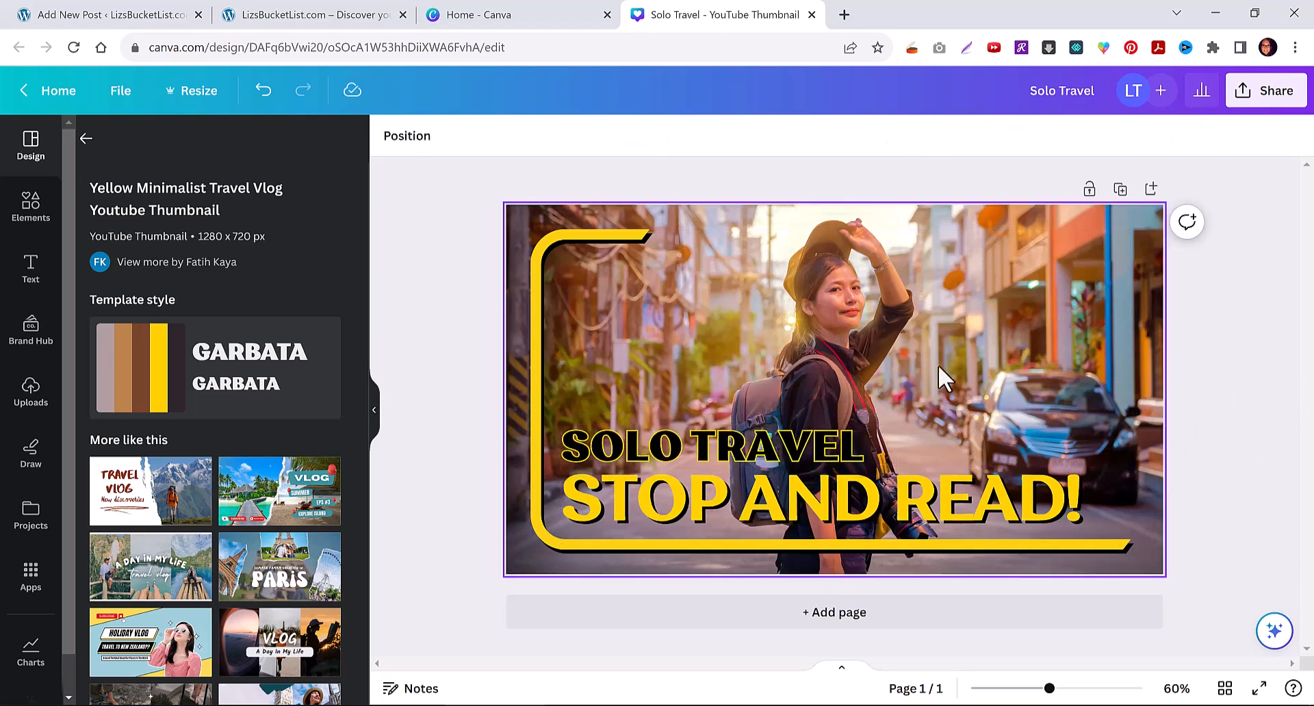
# Add a rounded square shape to the thumbnail and fill it with white.
pyautogui.click(35, 219)
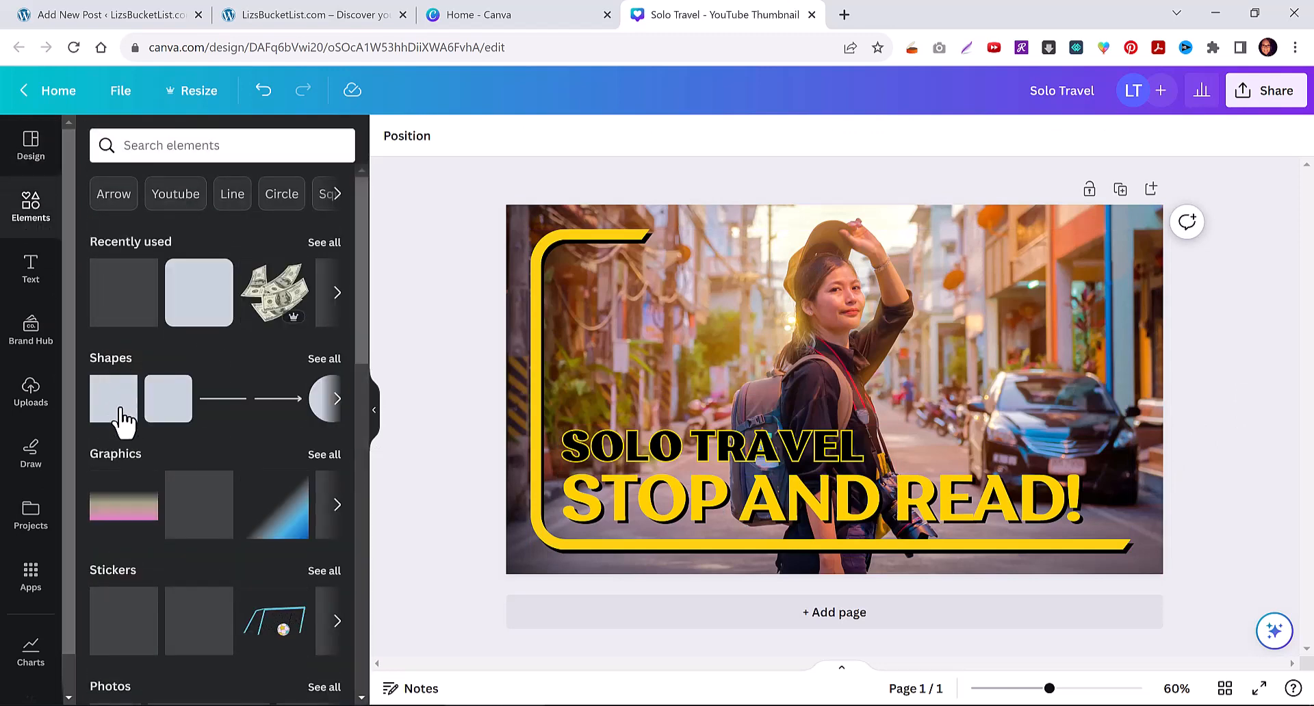
pyautogui.click(176, 411)
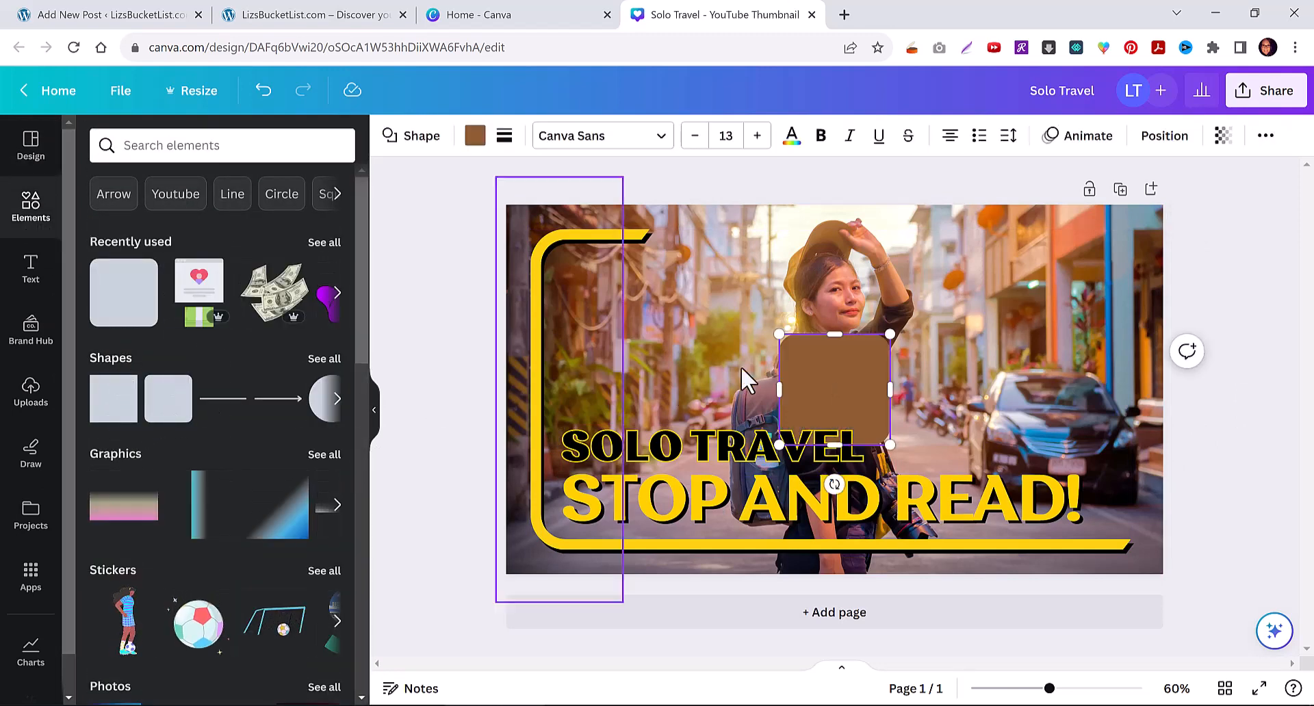
pyautogui.click(478, 142)
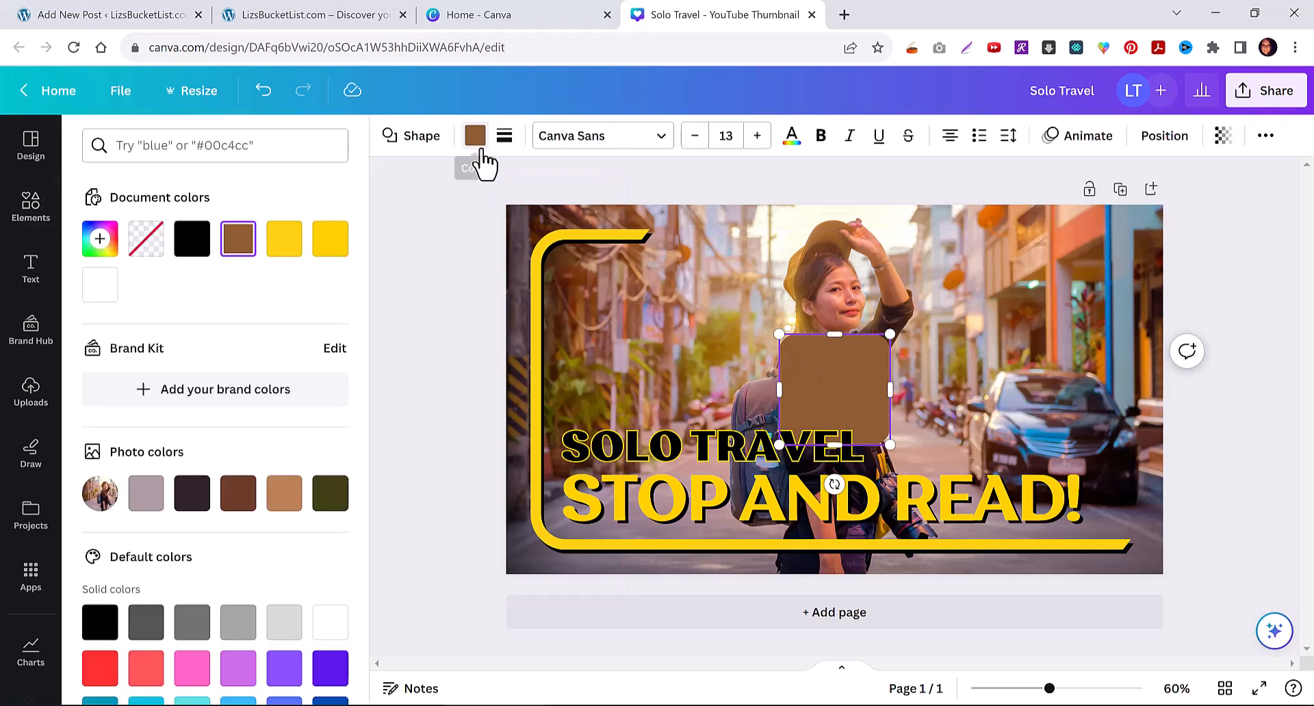
pyautogui.click(100, 286)
# Position and resize the white rounded shape so it spans the full "SOLO TRAVEL" text as its background.
pyautogui.moveTo(834, 334); pyautogui.dragTo(597, 469)
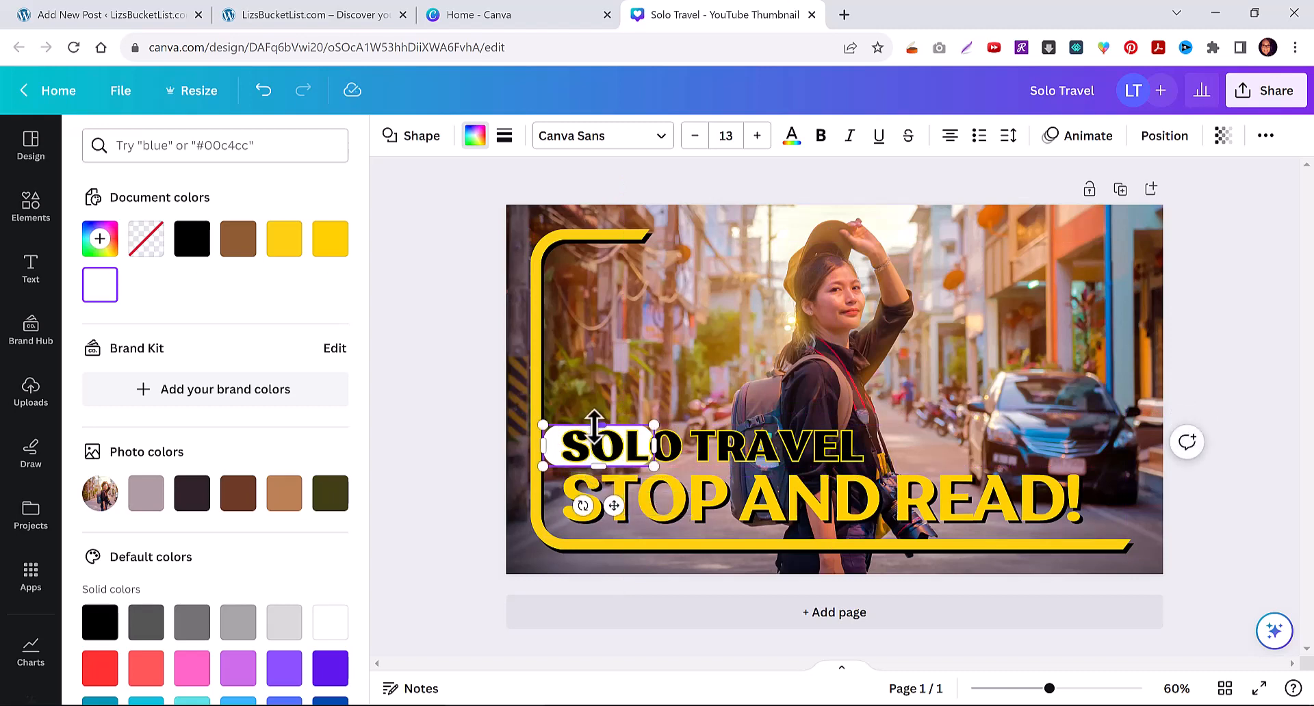
pyautogui.moveTo(594, 424)
pyautogui.mouseDown()
pyautogui.moveTo(555, 440)
pyautogui.moveTo(563, 424)
pyautogui.moveTo(605, 463)
pyautogui.moveTo(613, 438)
pyautogui.mouseUp()
pyautogui.click(556, 434)
pyautogui.click(552, 428)
pyautogui.click(613, 415)
pyautogui.click(621, 423)
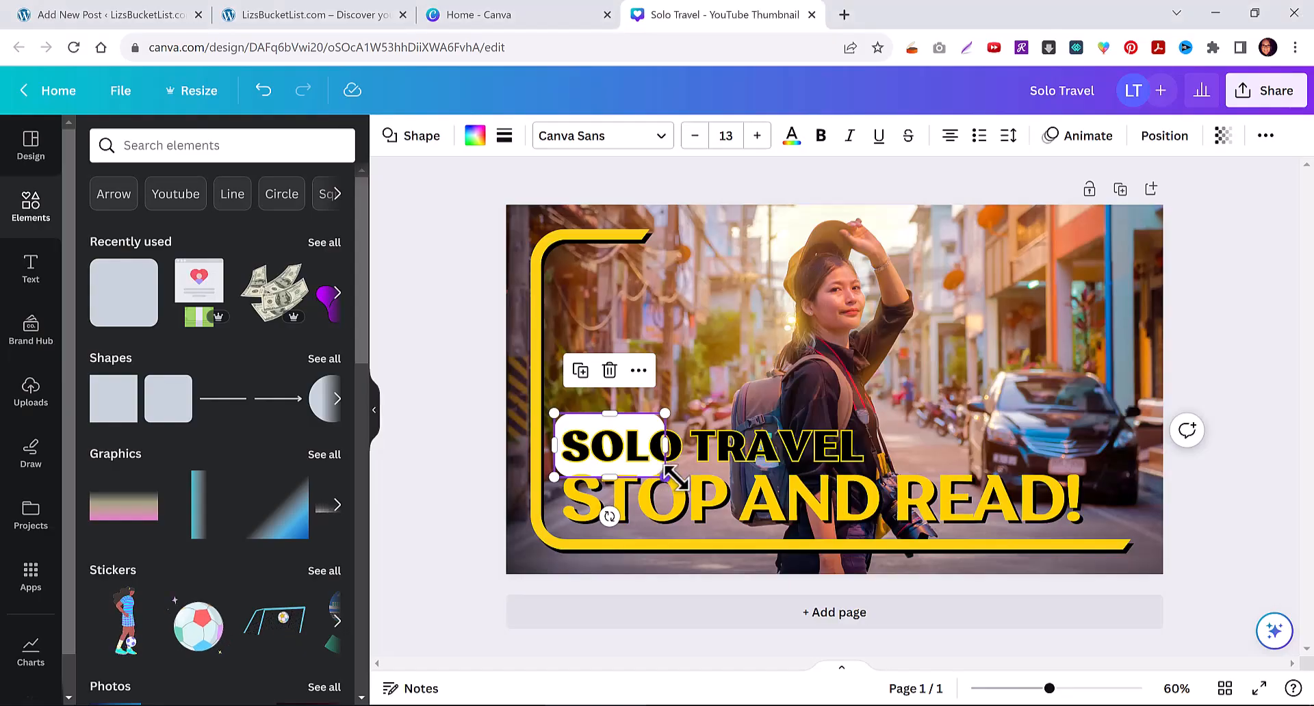
pyautogui.moveTo(667, 472); pyautogui.dragTo(873, 474)
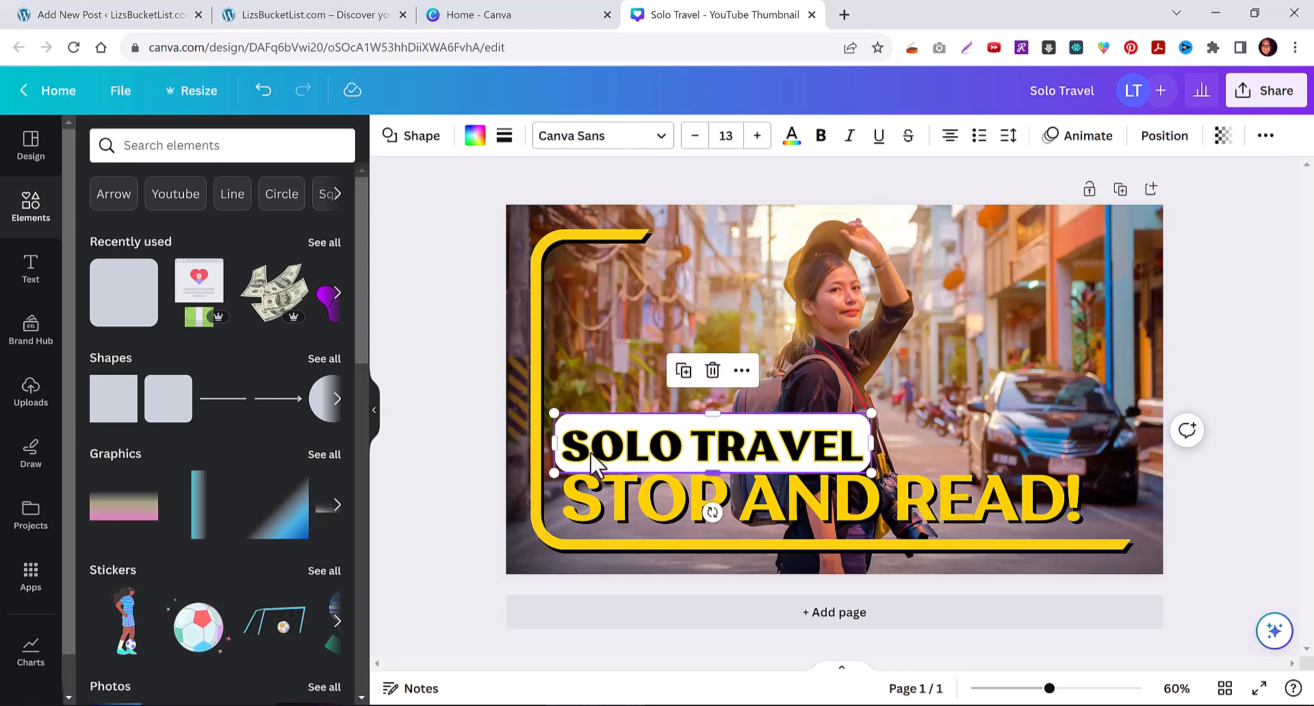
pyautogui.click(462, 479)
# Nudge the "SOLO TRAVEL" text up inside the white shape and raise the shape's lower edge to clear the headline below.
pyautogui.click(649, 431)
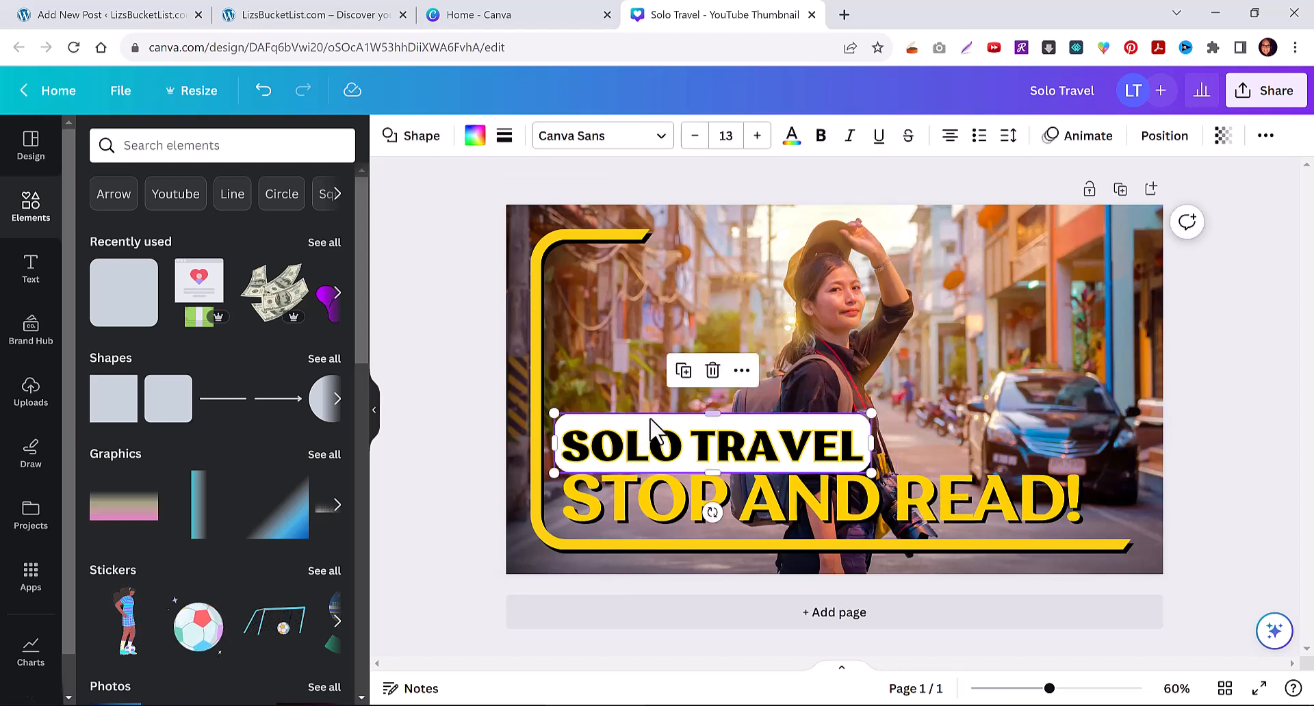
pyautogui.moveTo(629, 436); pyautogui.dragTo(627, 442)
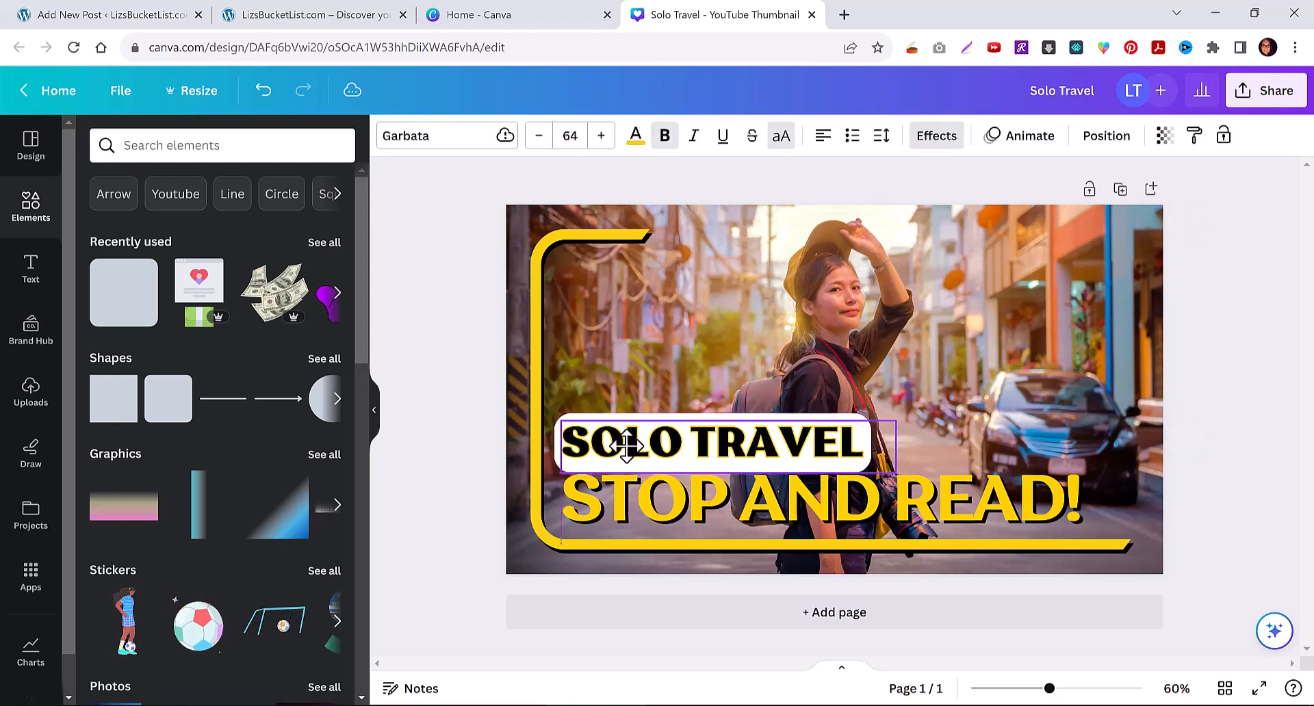
pyautogui.moveTo(627, 449); pyautogui.dragTo(626, 449)
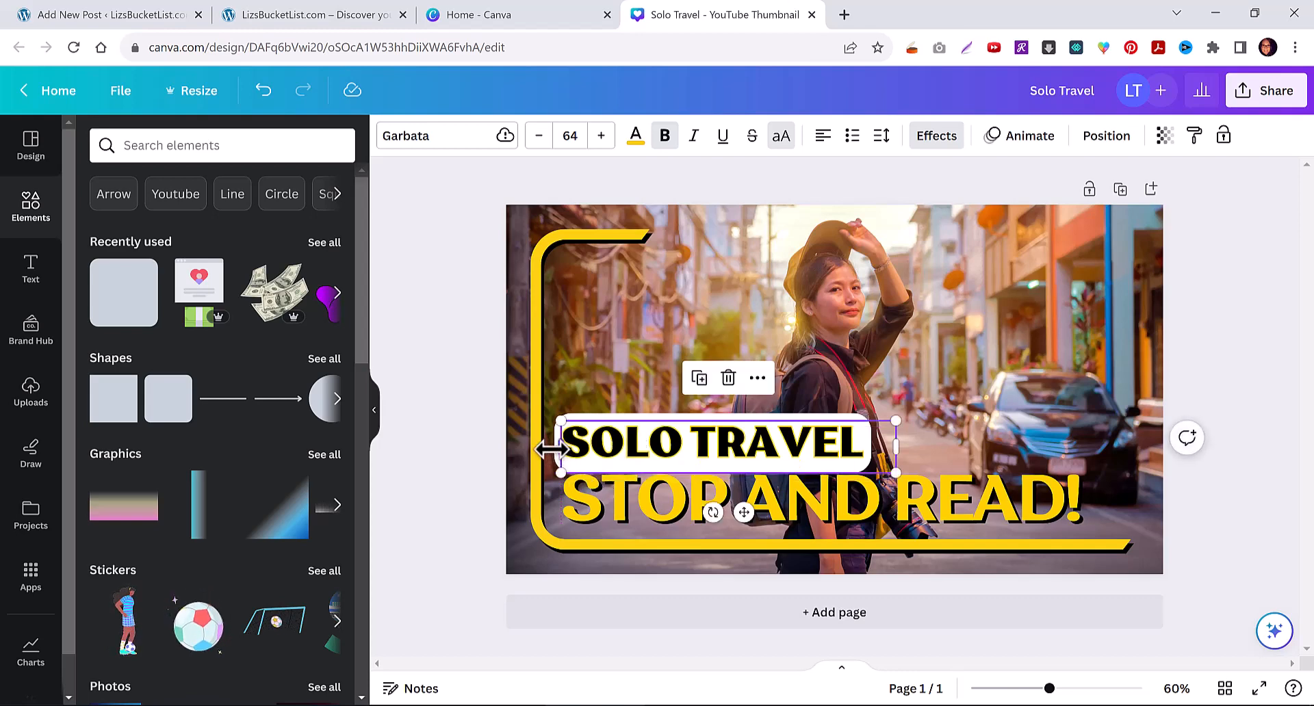
pyautogui.click(618, 416)
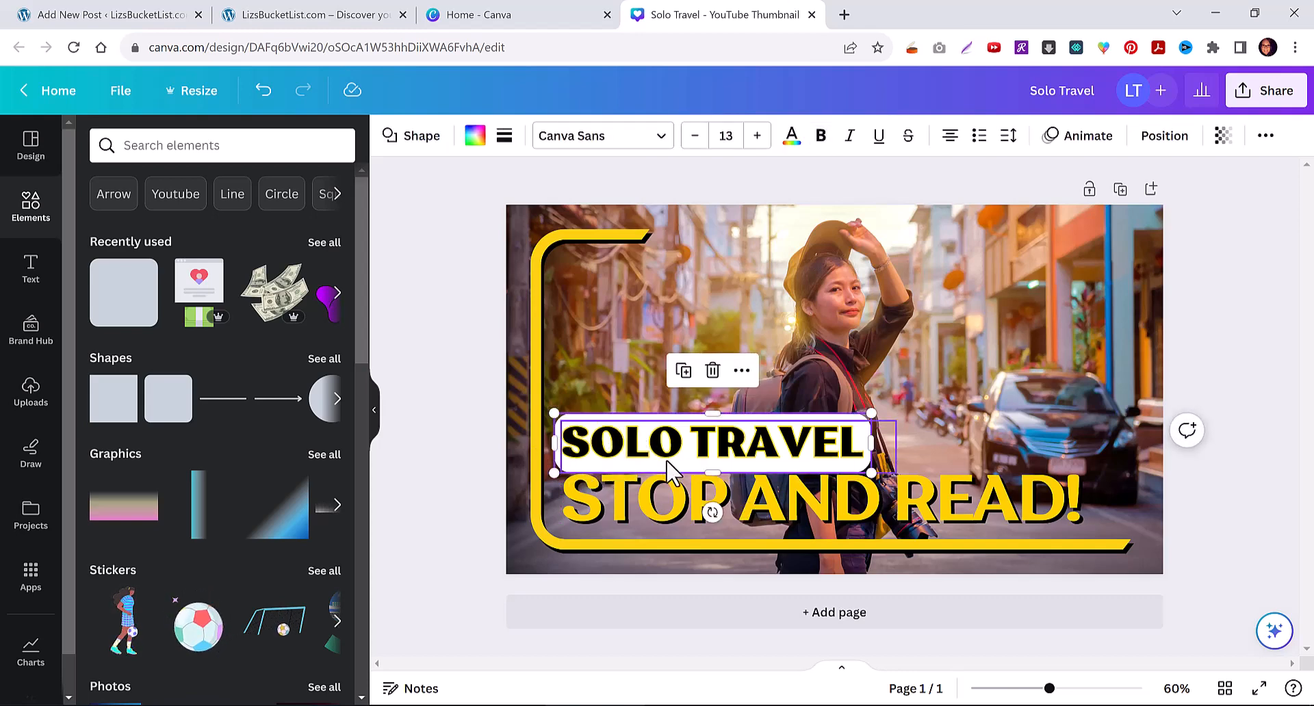
pyautogui.moveTo(715, 471); pyautogui.dragTo(715, 473)
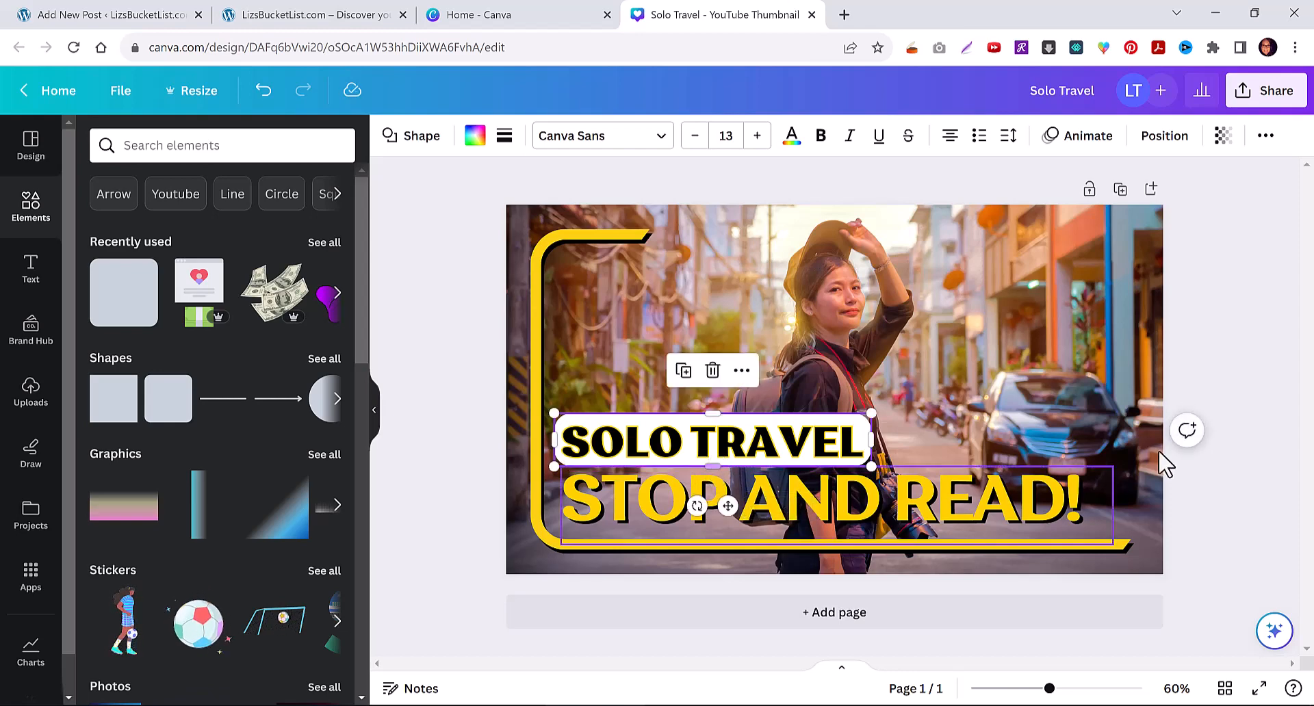
pyautogui.click(1203, 378)
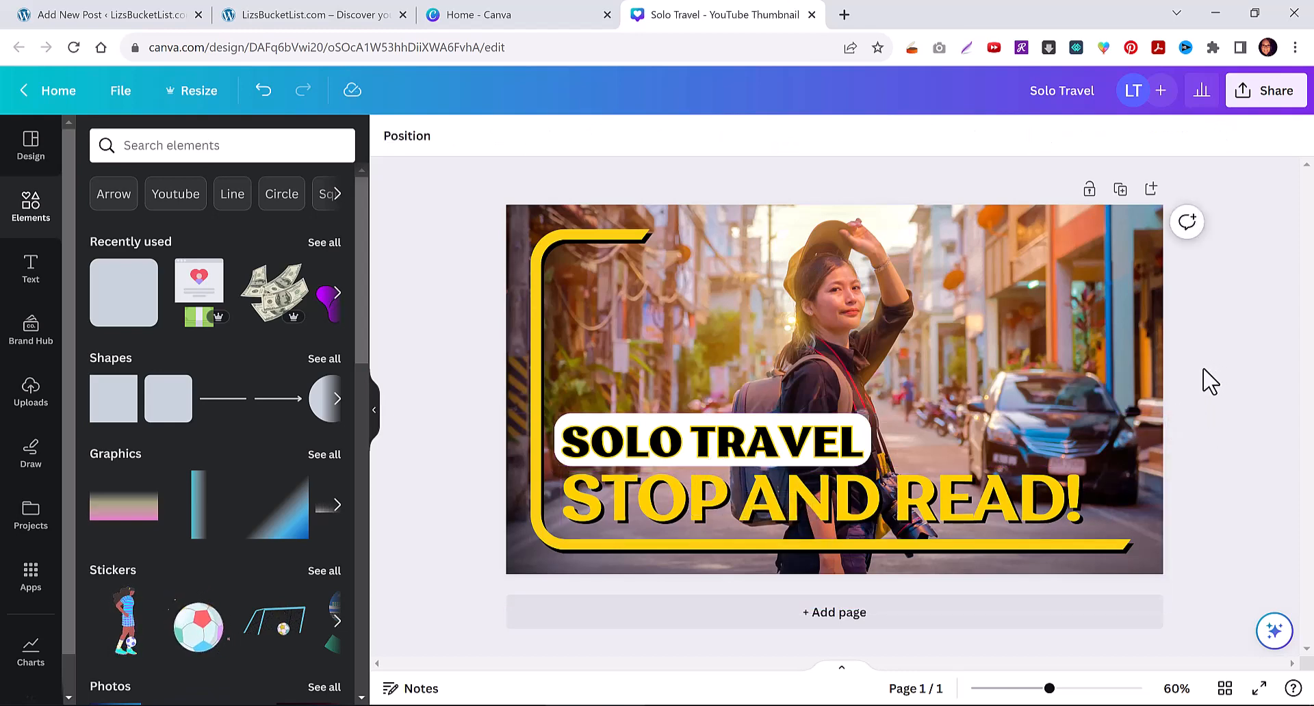
# Recolor only the word "STOP" in the headline to red #E80000.
pyautogui.click(713, 515)
pyautogui.tripleClick(597, 512)
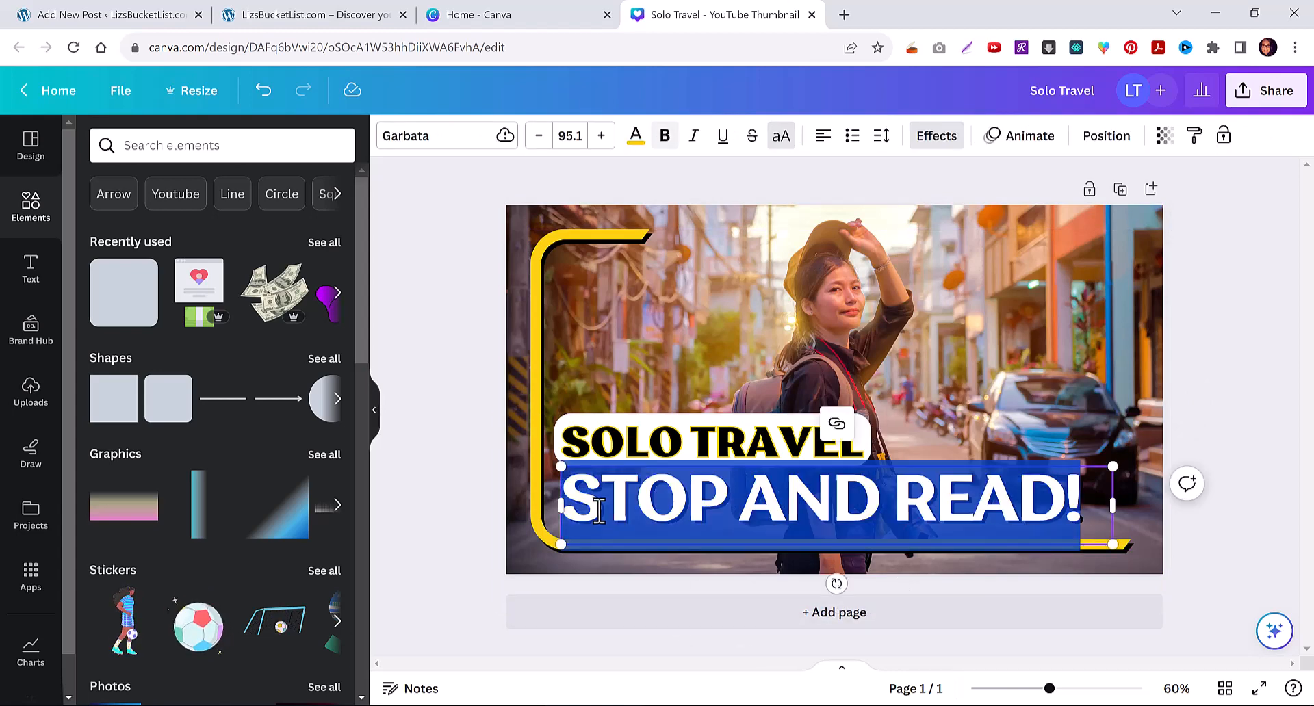
pyautogui.click(596, 512)
pyautogui.moveTo(607, 510); pyautogui.dragTo(727, 510)
pyautogui.click(640, 141)
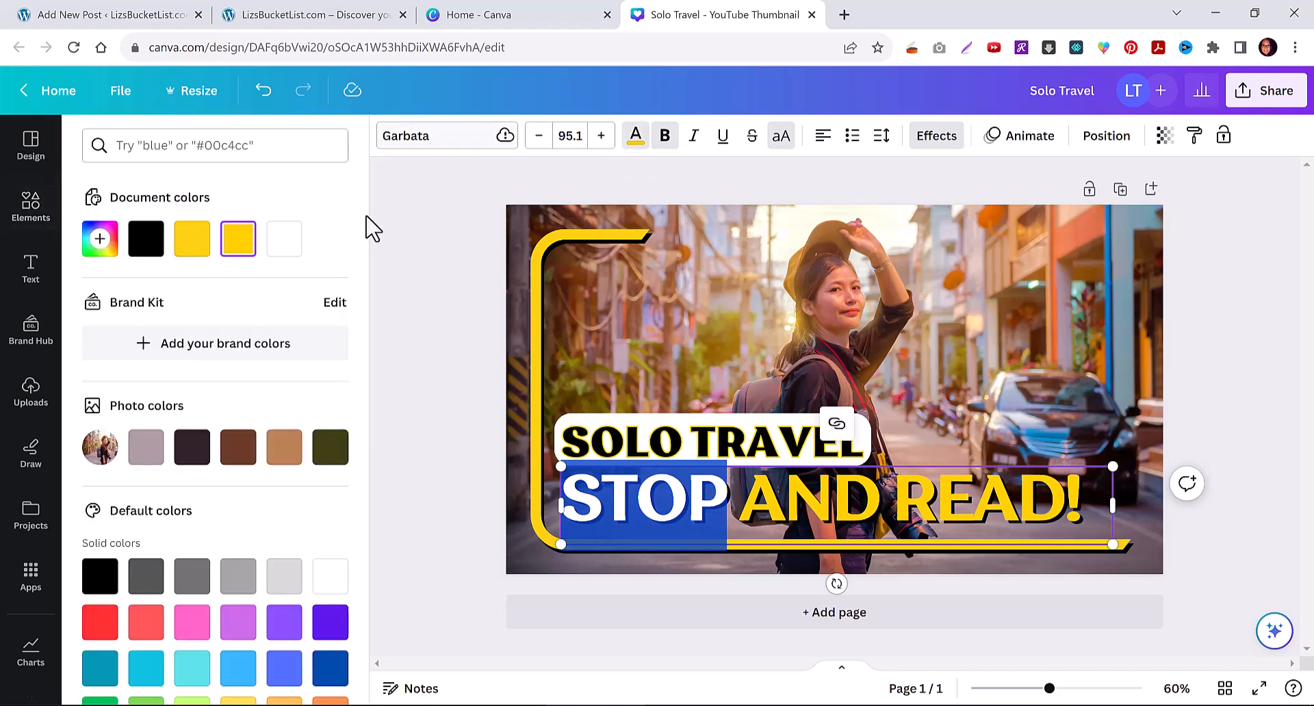
pyautogui.click(101, 239)
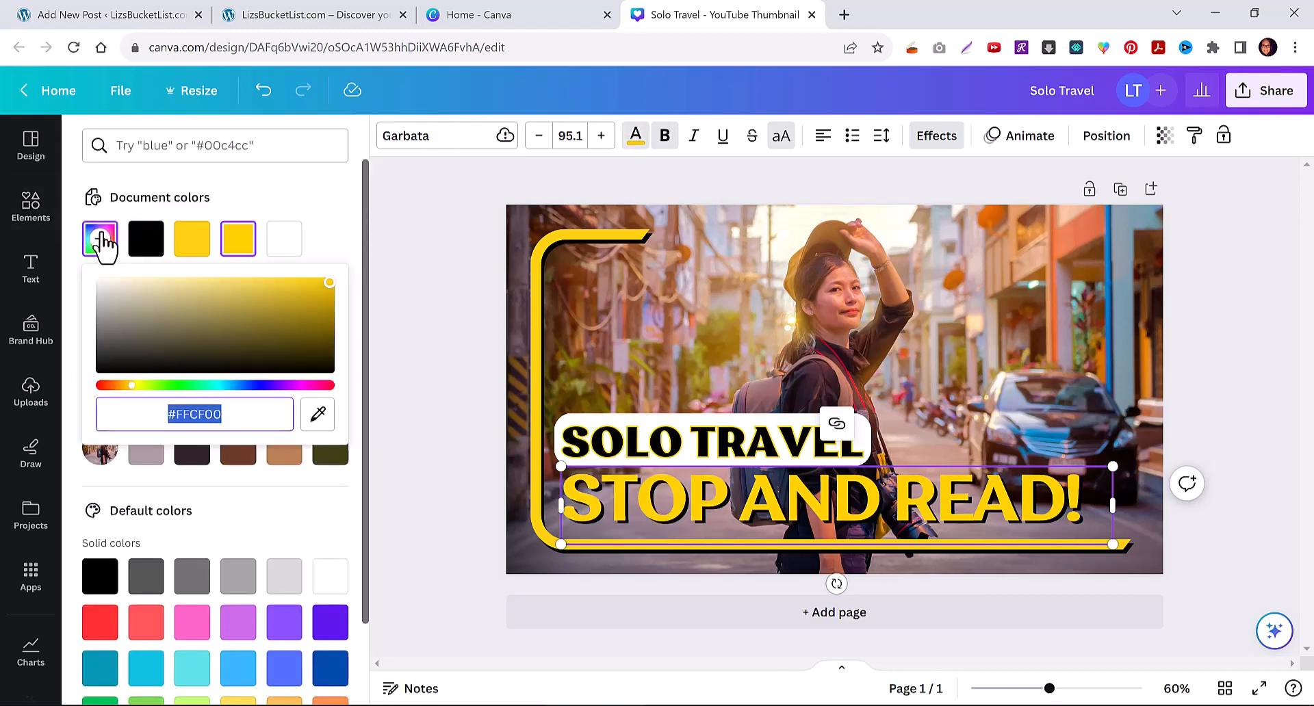
pyautogui.moveTo(315, 385); pyautogui.dragTo(339, 390)
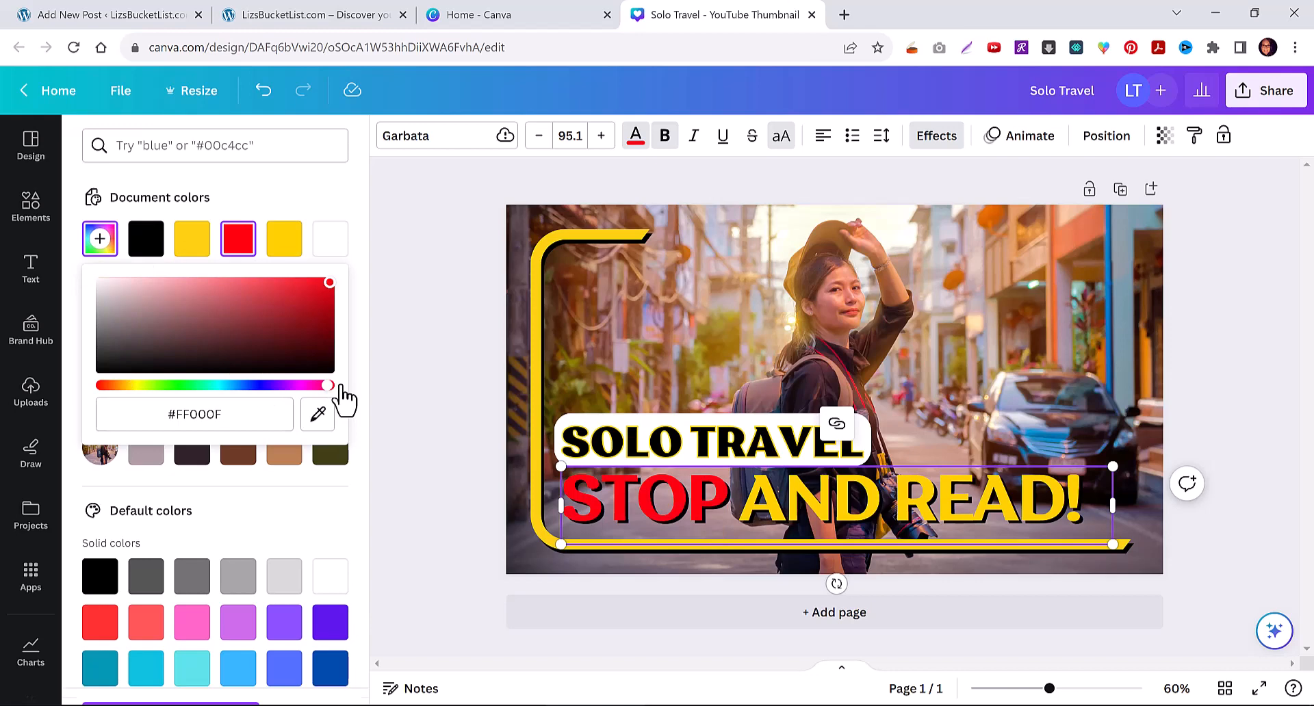
pyautogui.click(322, 317)
pyautogui.moveTo(346, 317); pyautogui.dragTo(357, 294)
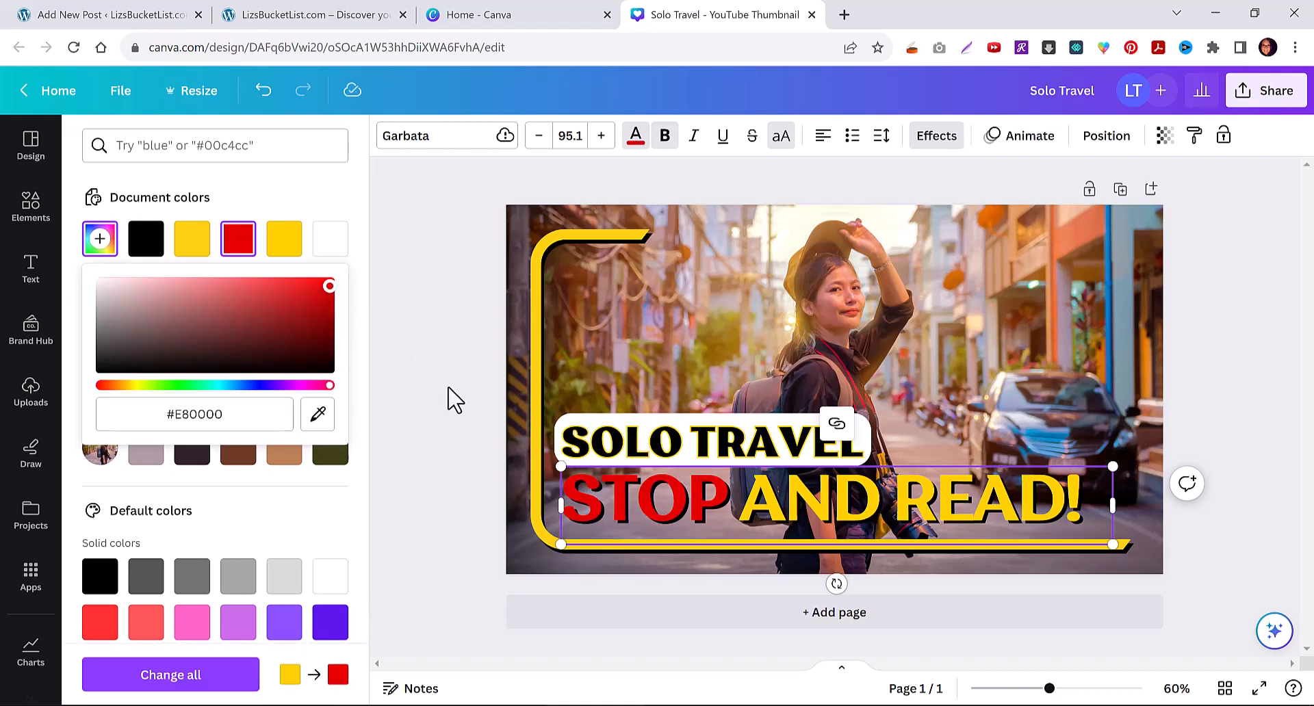
pyautogui.click(475, 428)
pyautogui.click(481, 471)
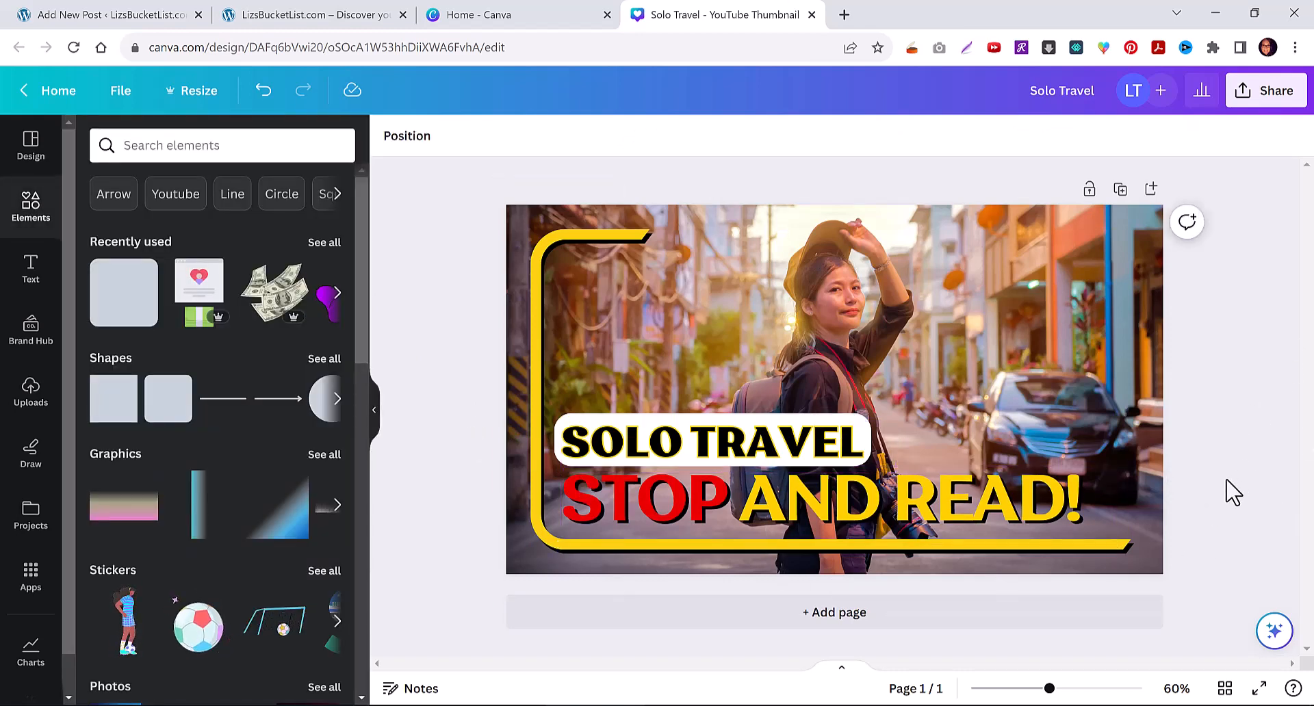
# Recolor the entire "STOP AND READ!" headline with the red from the document colors.
pyautogui.click(740, 508)
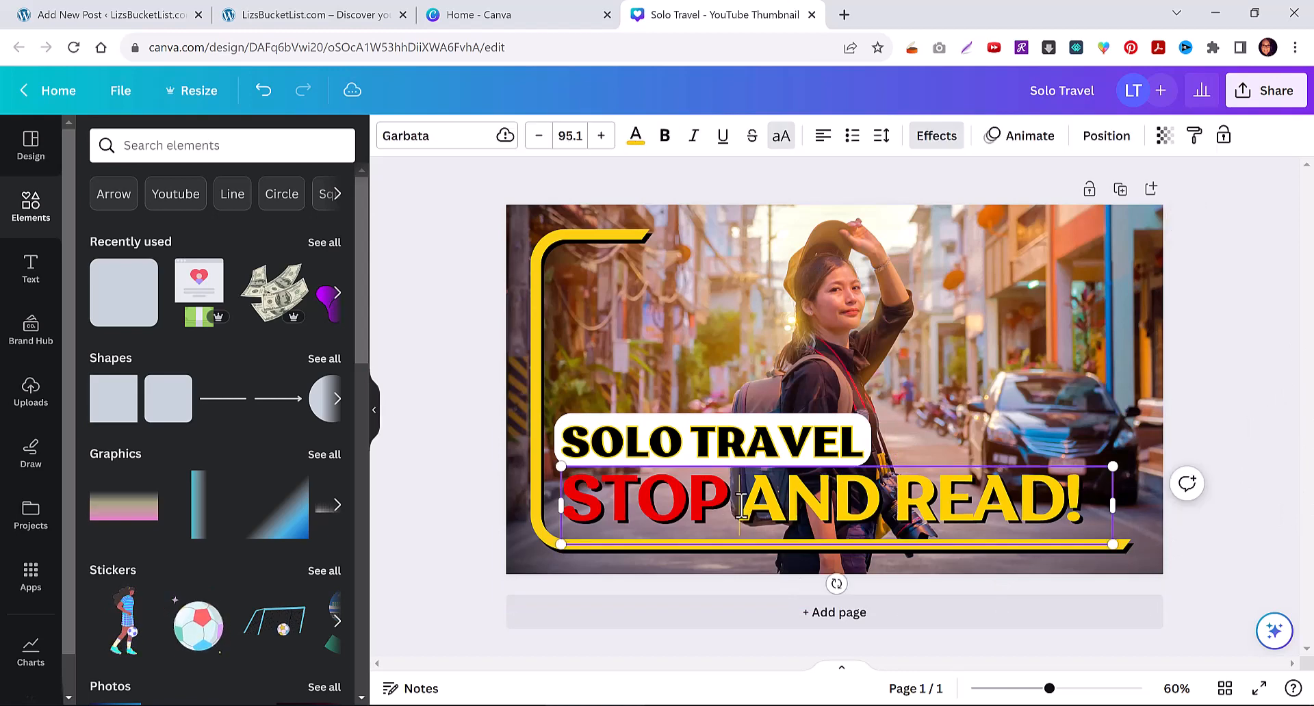
pyautogui.doubleClick(740, 506)
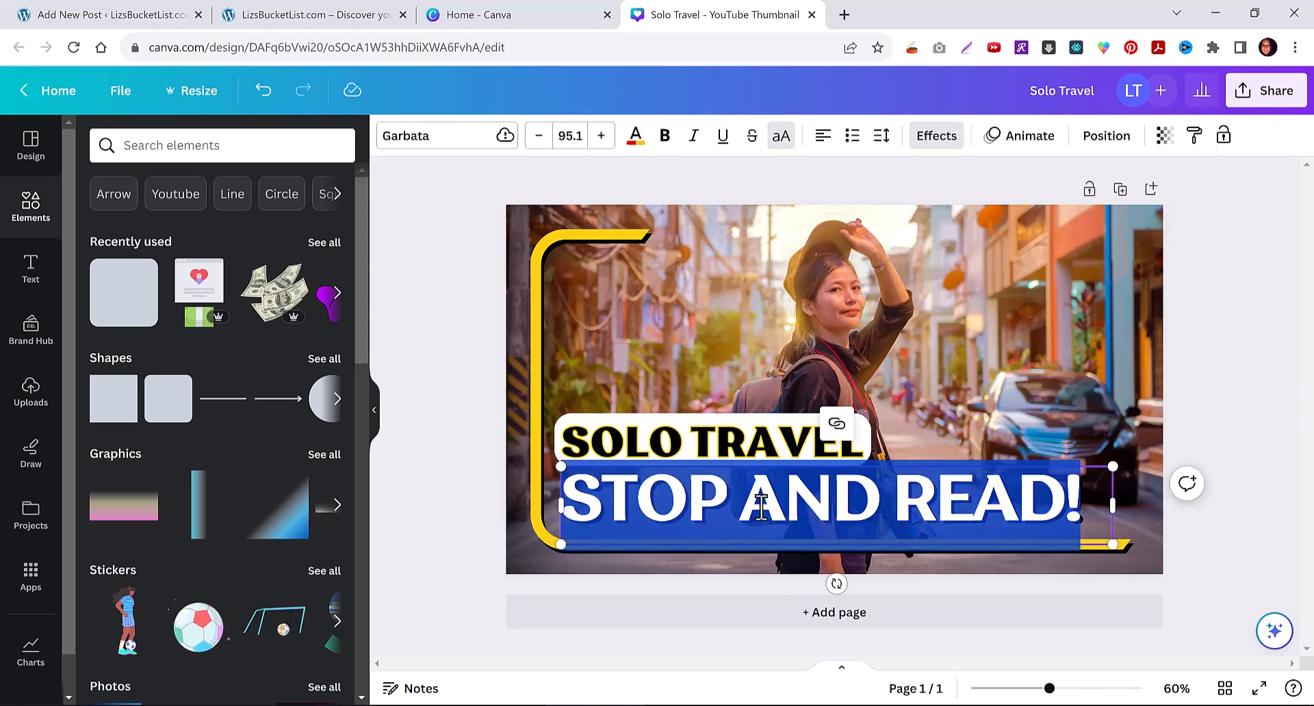
pyautogui.click(636, 137)
pyautogui.click(191, 238)
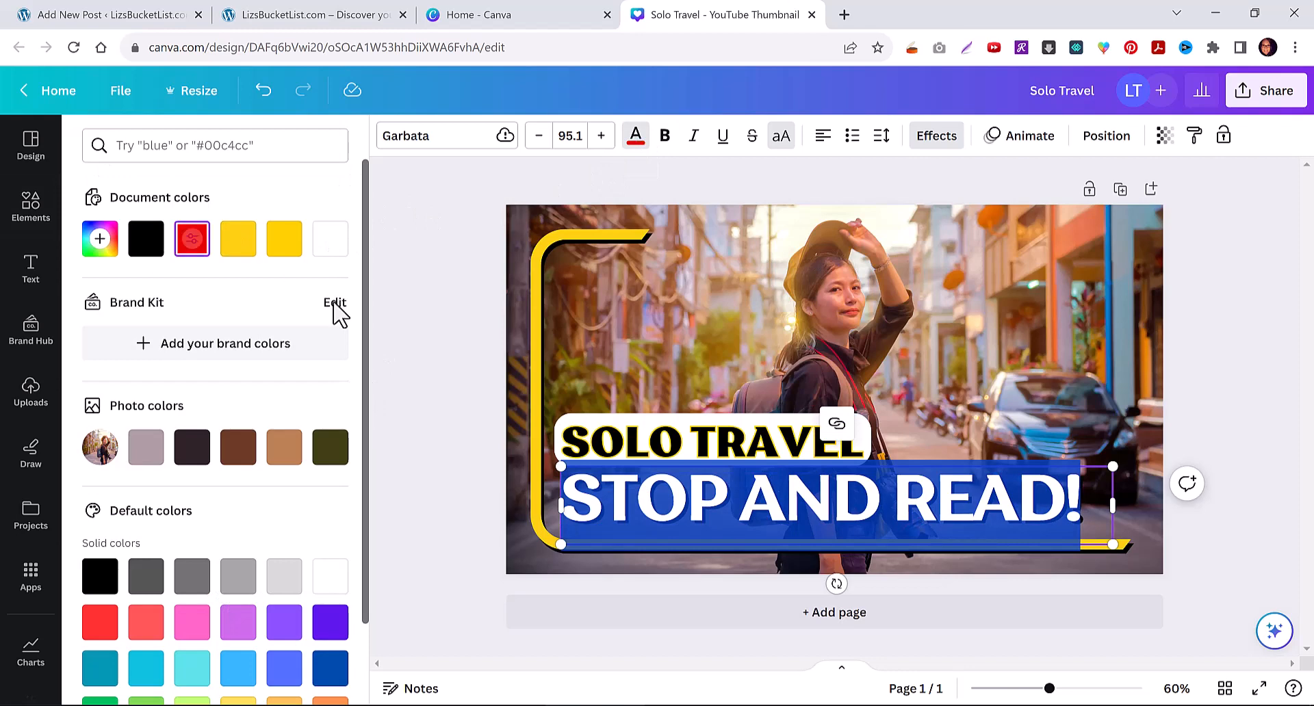
pyautogui.click(431, 435)
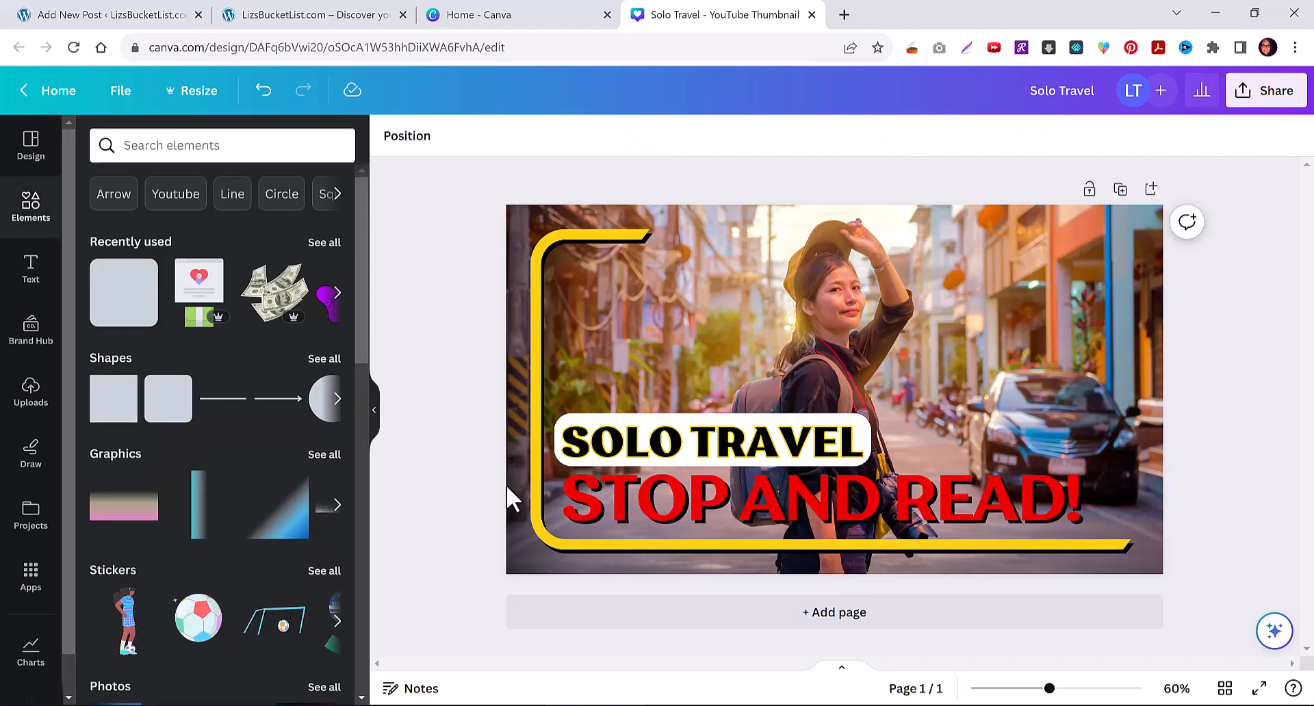
# Change the yellow frame around the thumbnail to the same red as the headline.
pyautogui.click(548, 544)
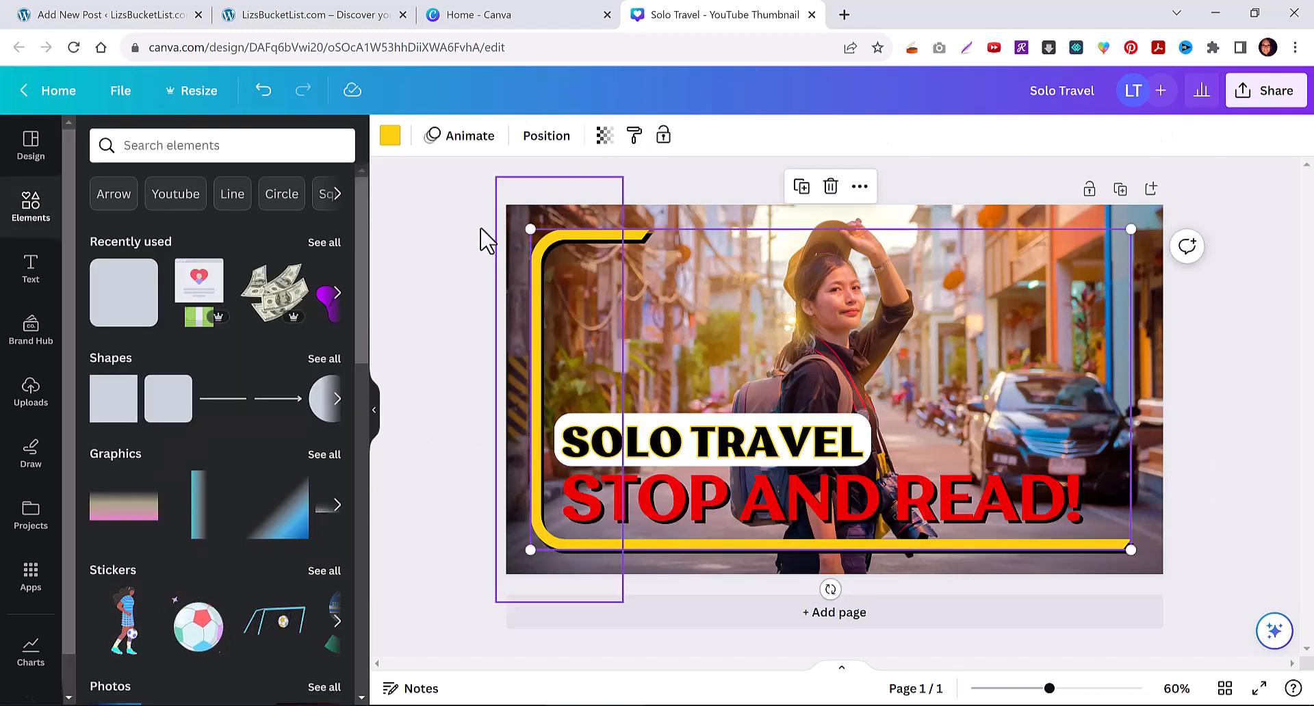
pyautogui.click(390, 136)
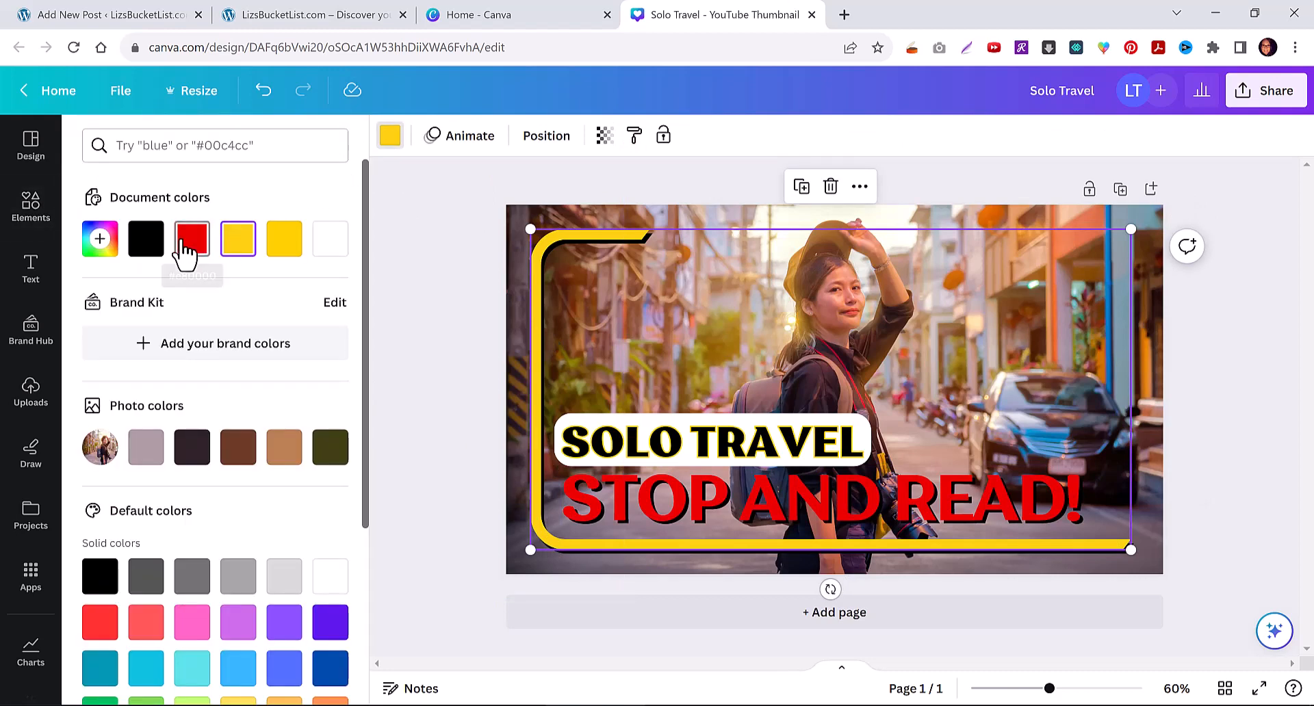
pyautogui.click(190, 239)
# Change the yellow color of the "SOLO TRAVEL" text to the document's red and deselect everything.
pyautogui.click(606, 441)
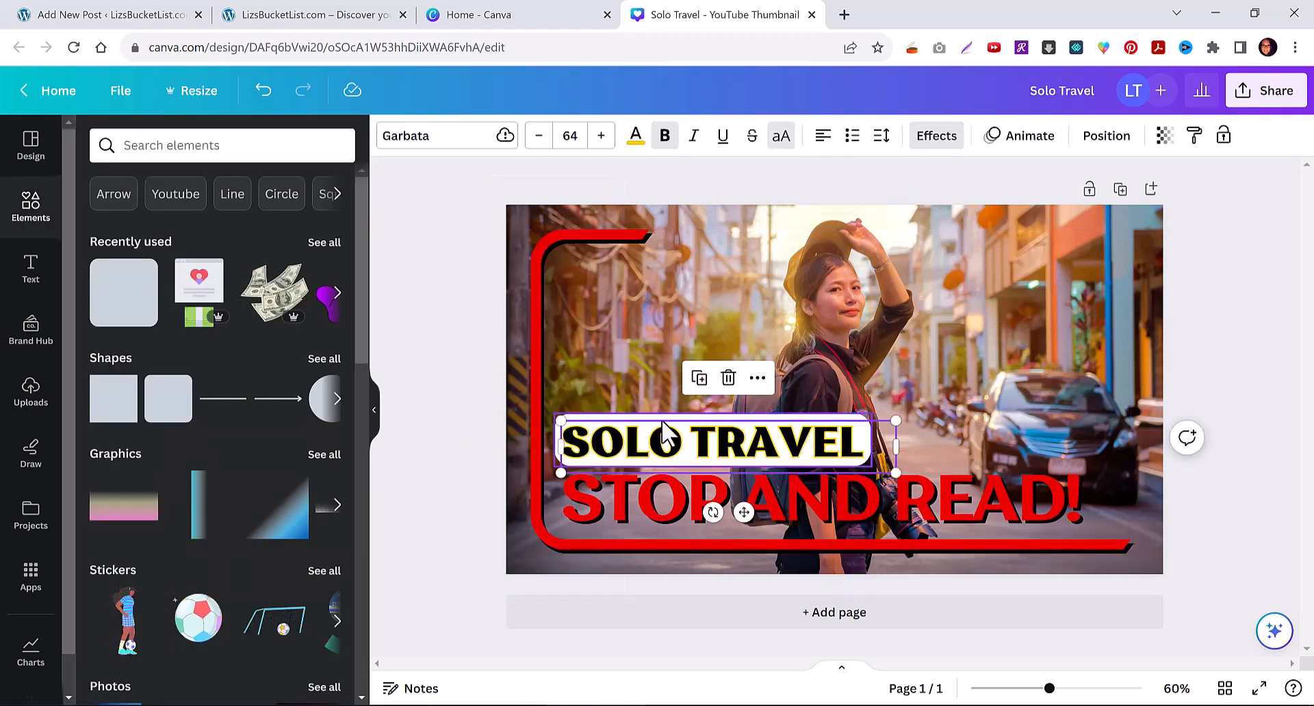
pyautogui.click(635, 137)
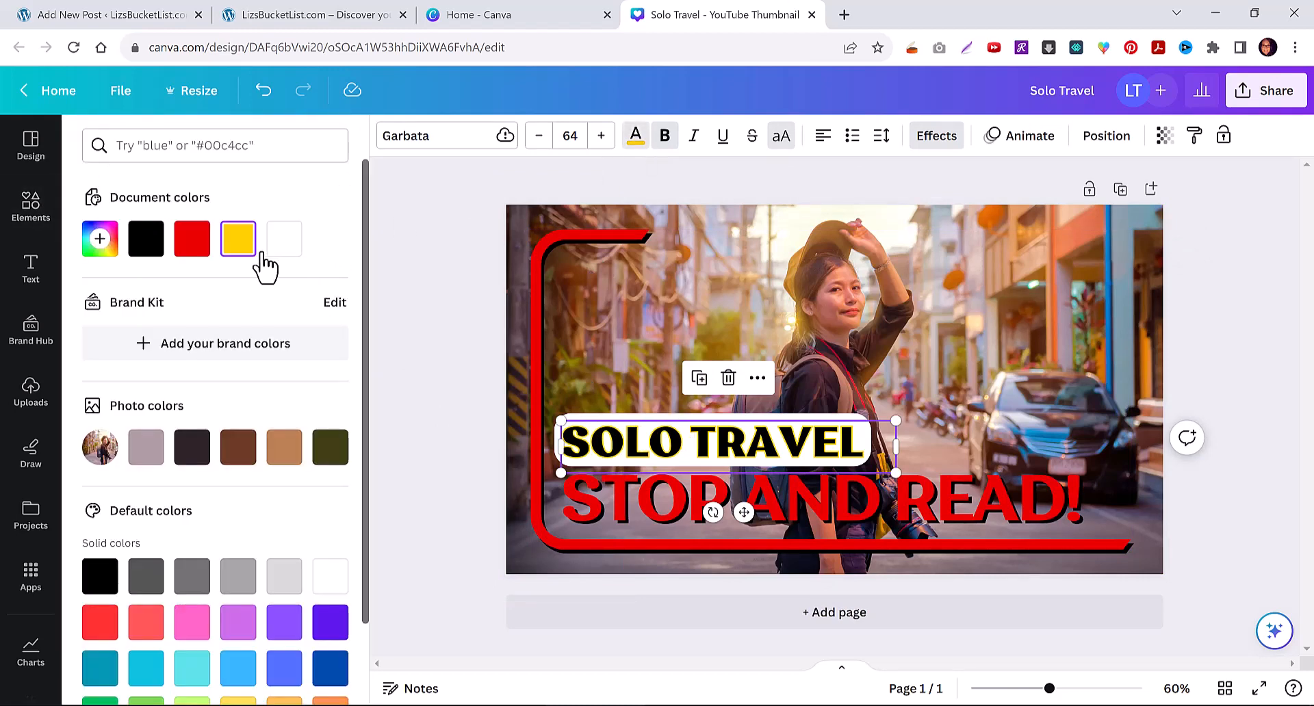
pyautogui.click(195, 247)
pyautogui.click(431, 332)
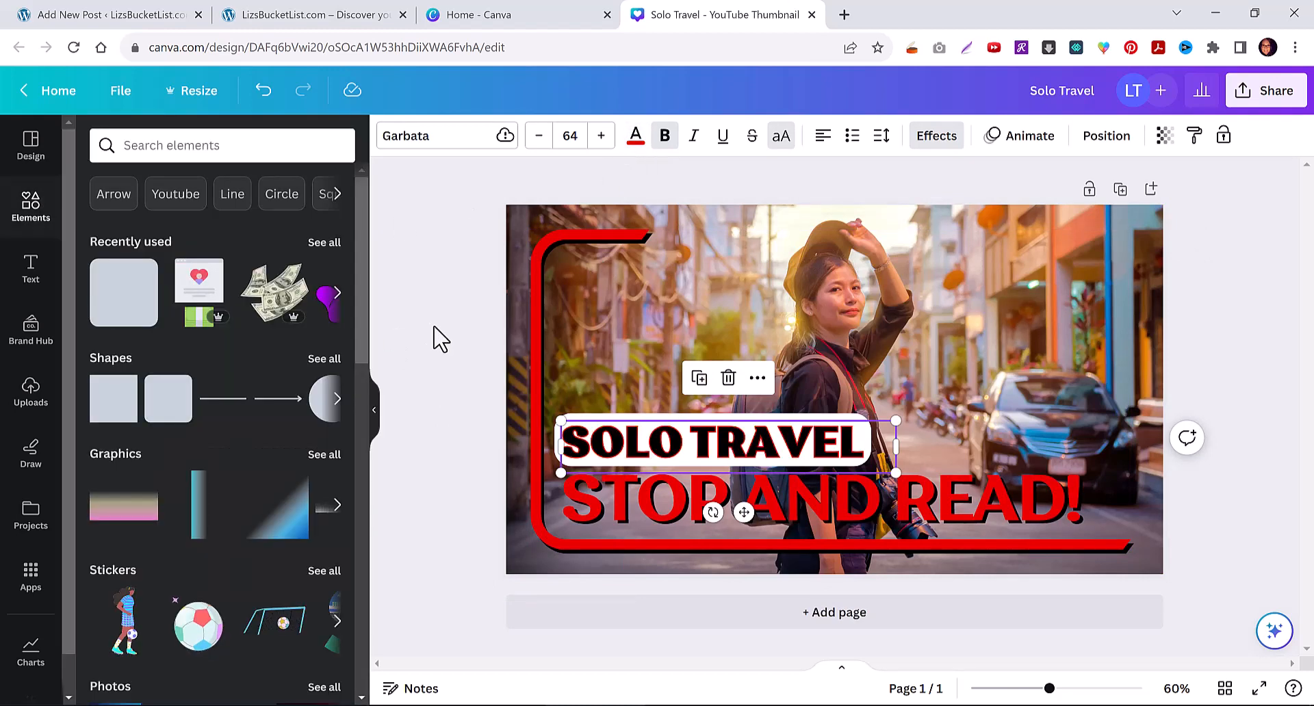
pyautogui.click(1148, 252)
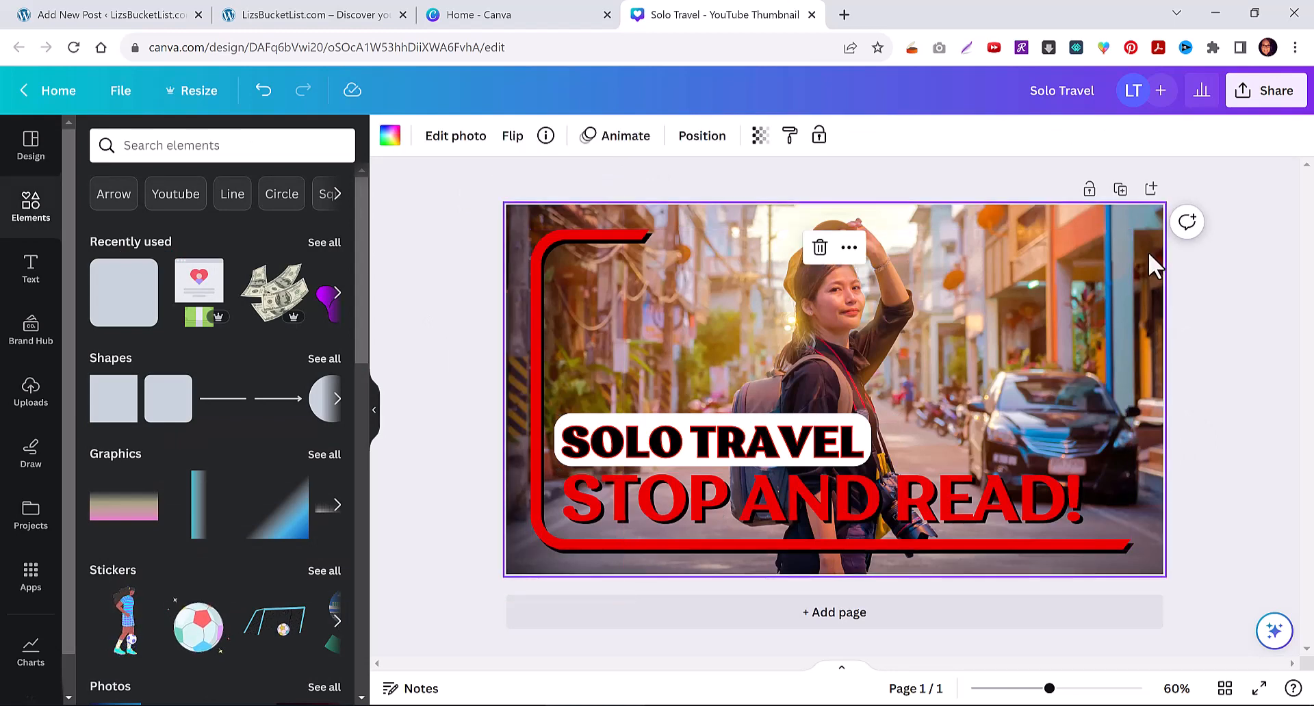
pyautogui.click(1232, 377)
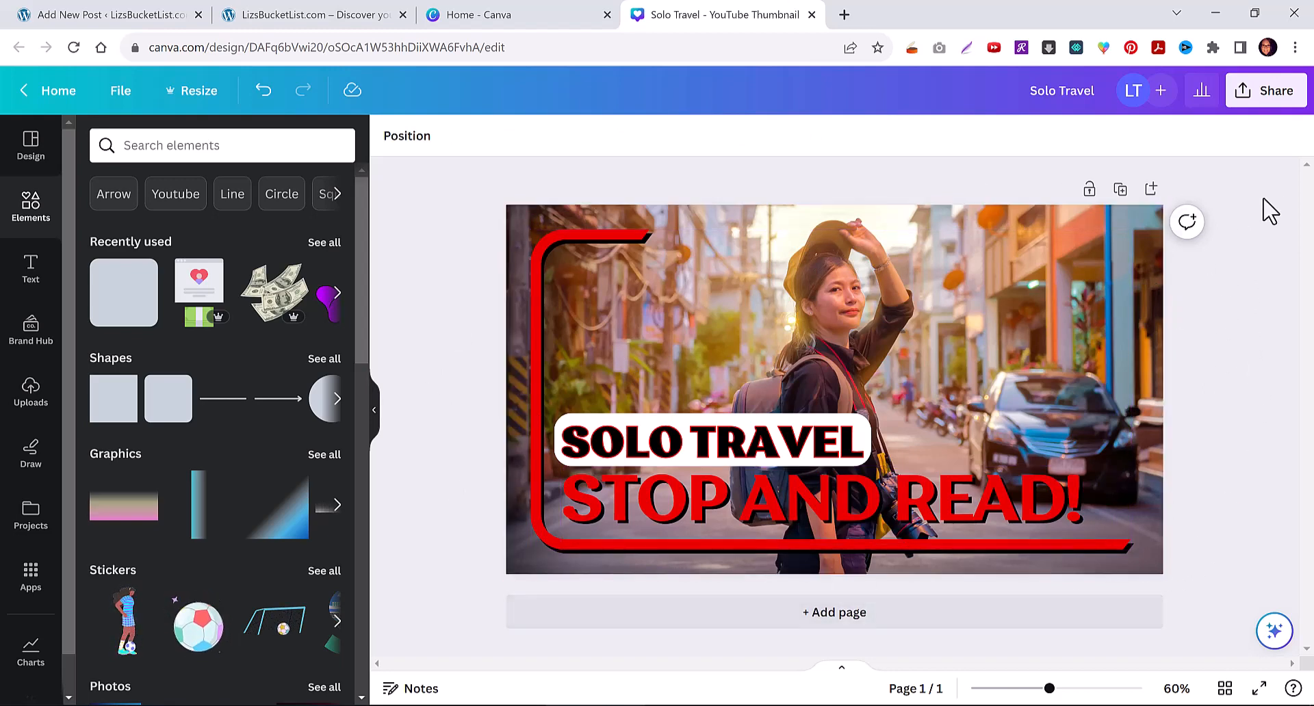
# Download the finished thumbnail as a PNG at 1,280 × 720 px.
pyautogui.click(1263, 92)
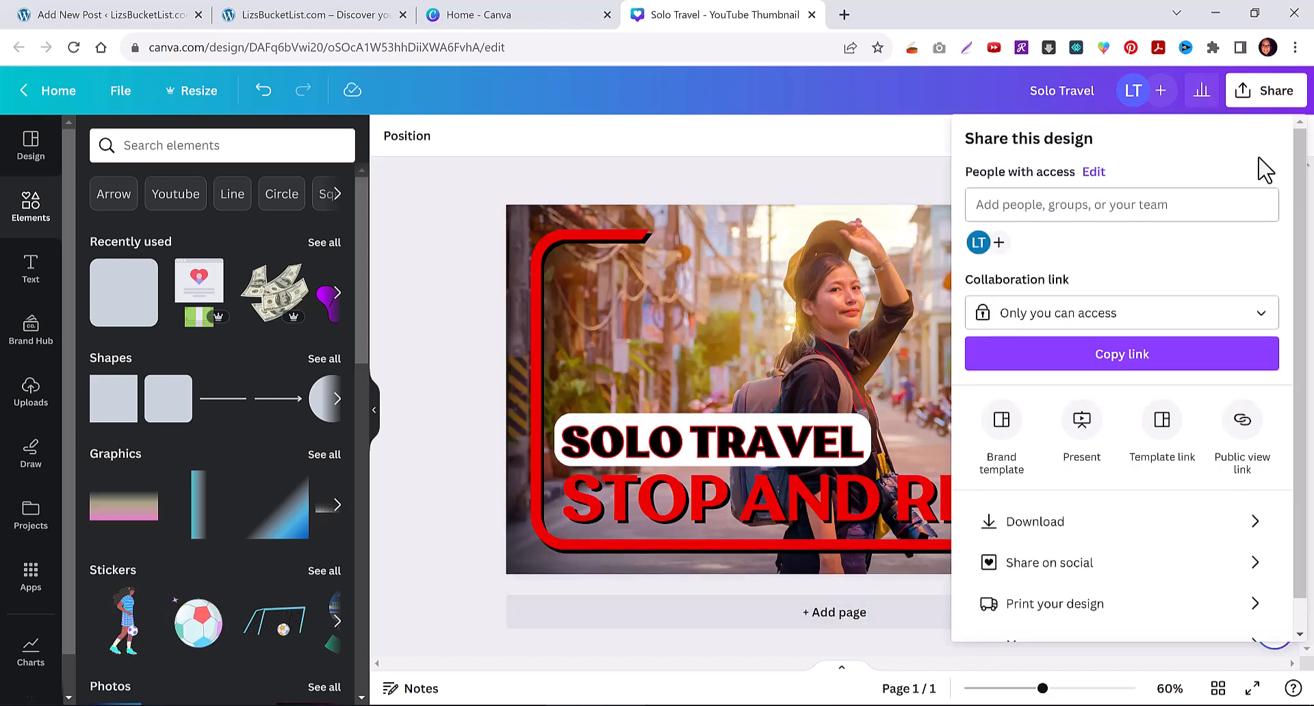
pyautogui.click(1043, 528)
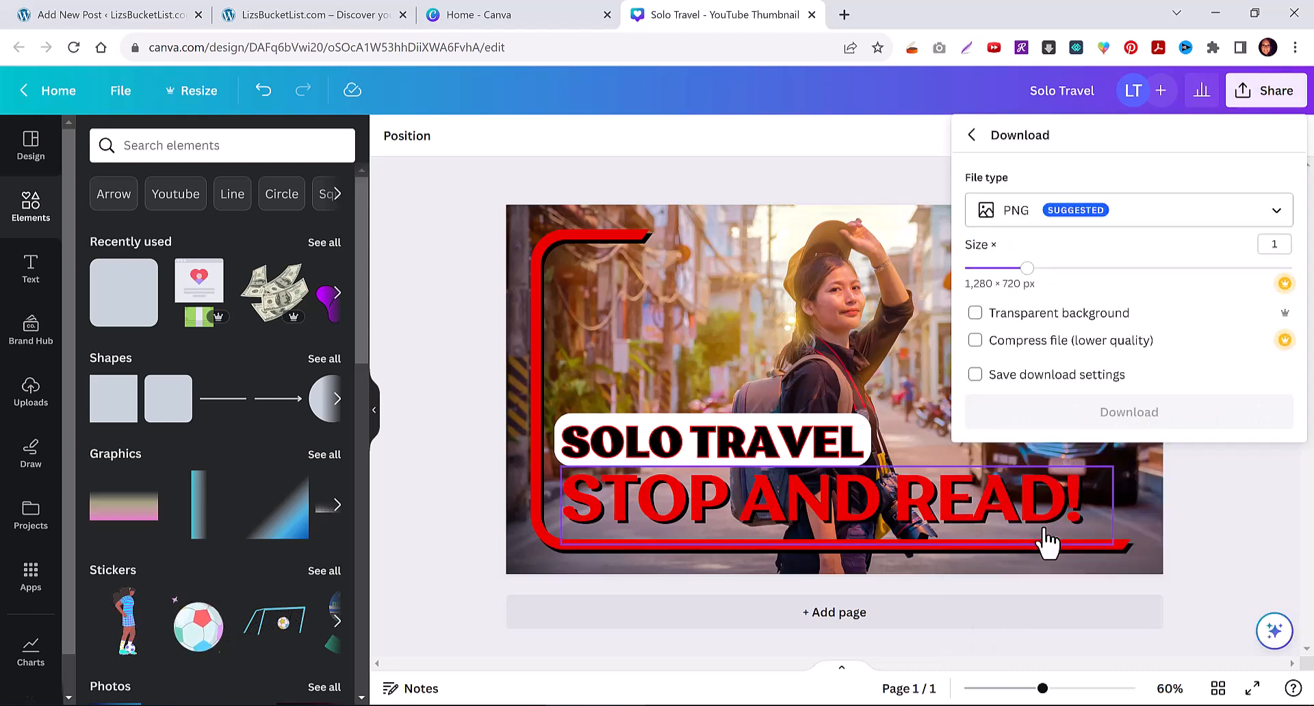
pyautogui.click(1107, 413)
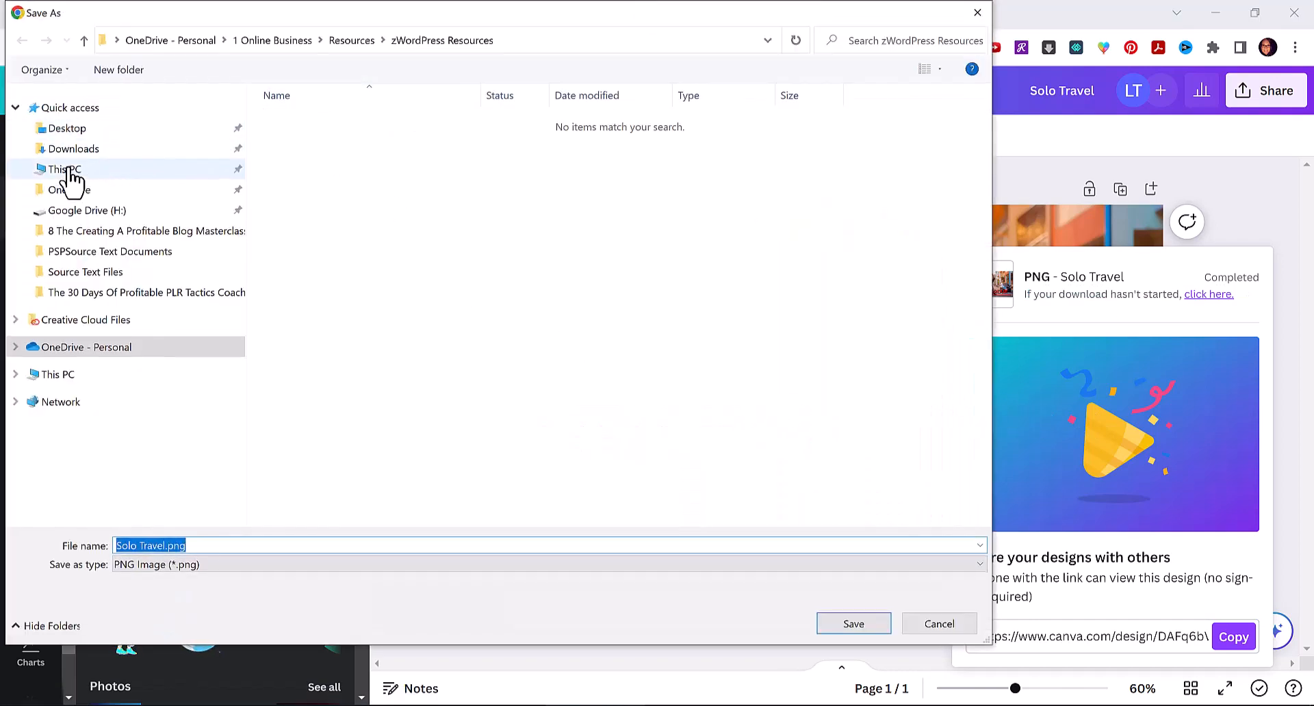
# Create a folder named images inside the Desktop's LizsBucketList.com folder and save Solo Travel.png in it.
pyautogui.click(71, 131)
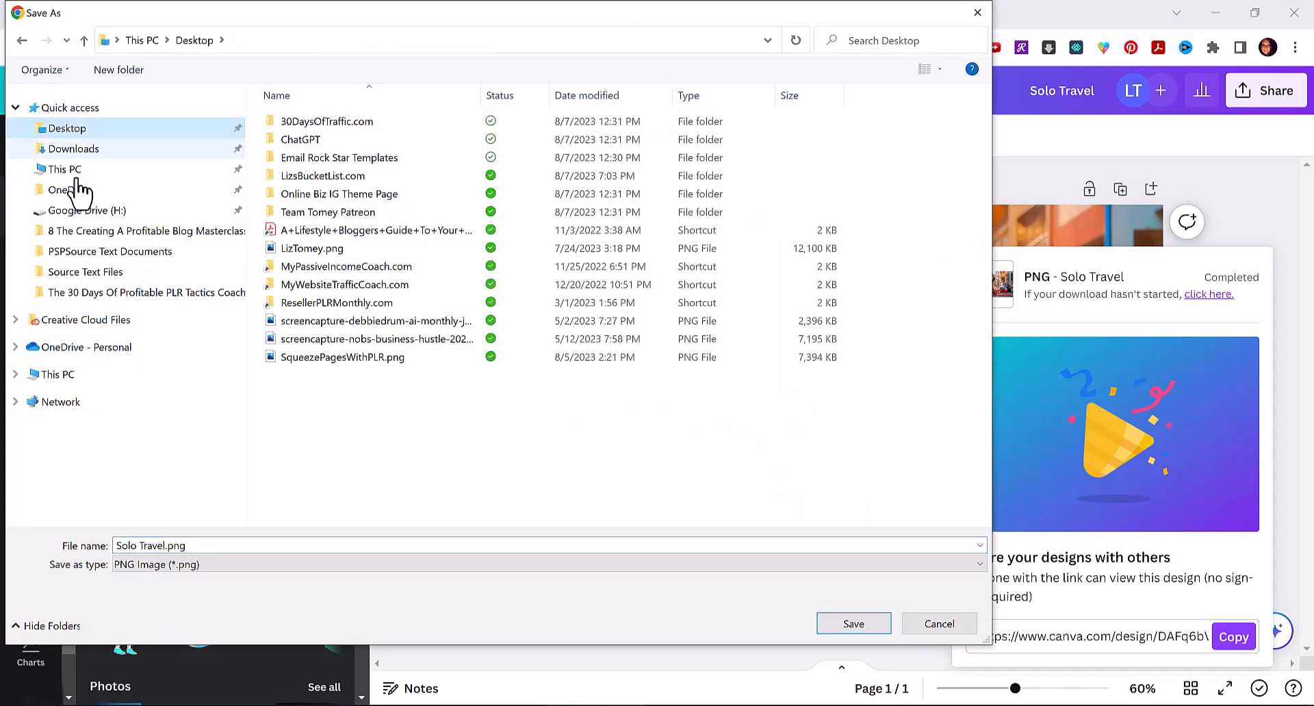
pyautogui.doubleClick(314, 180)
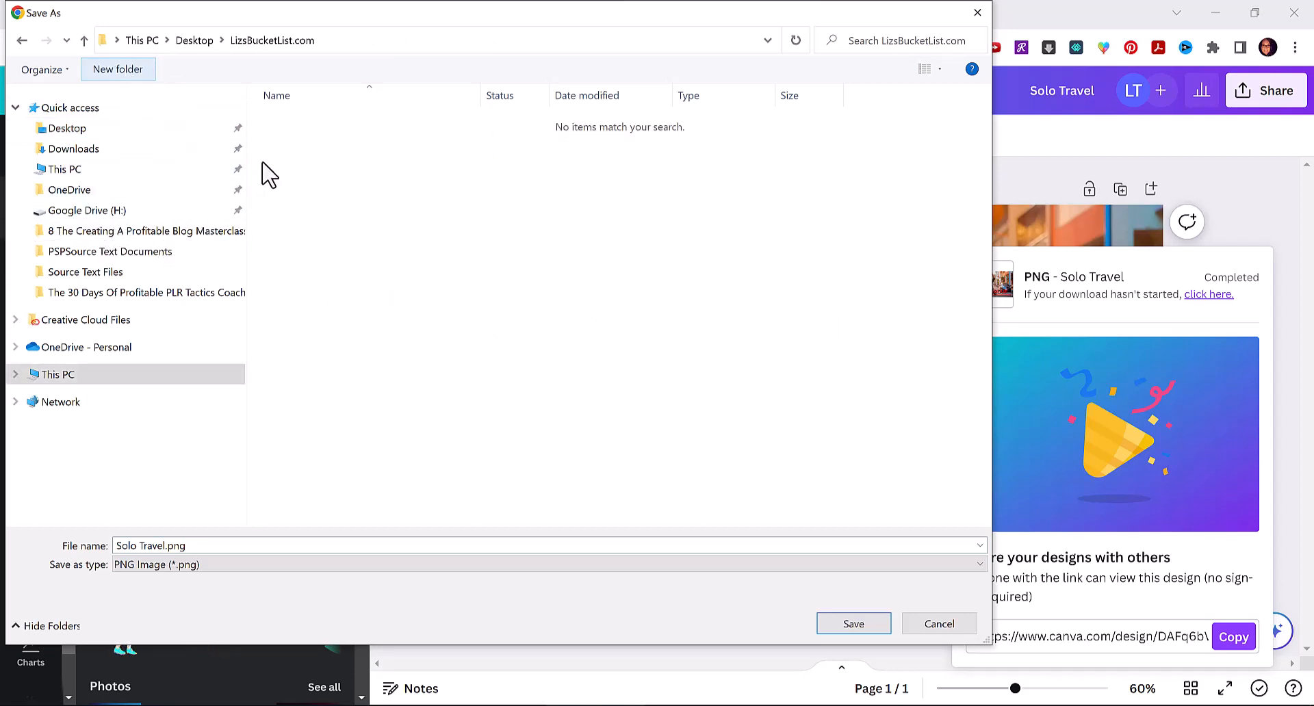
pyautogui.write('images')
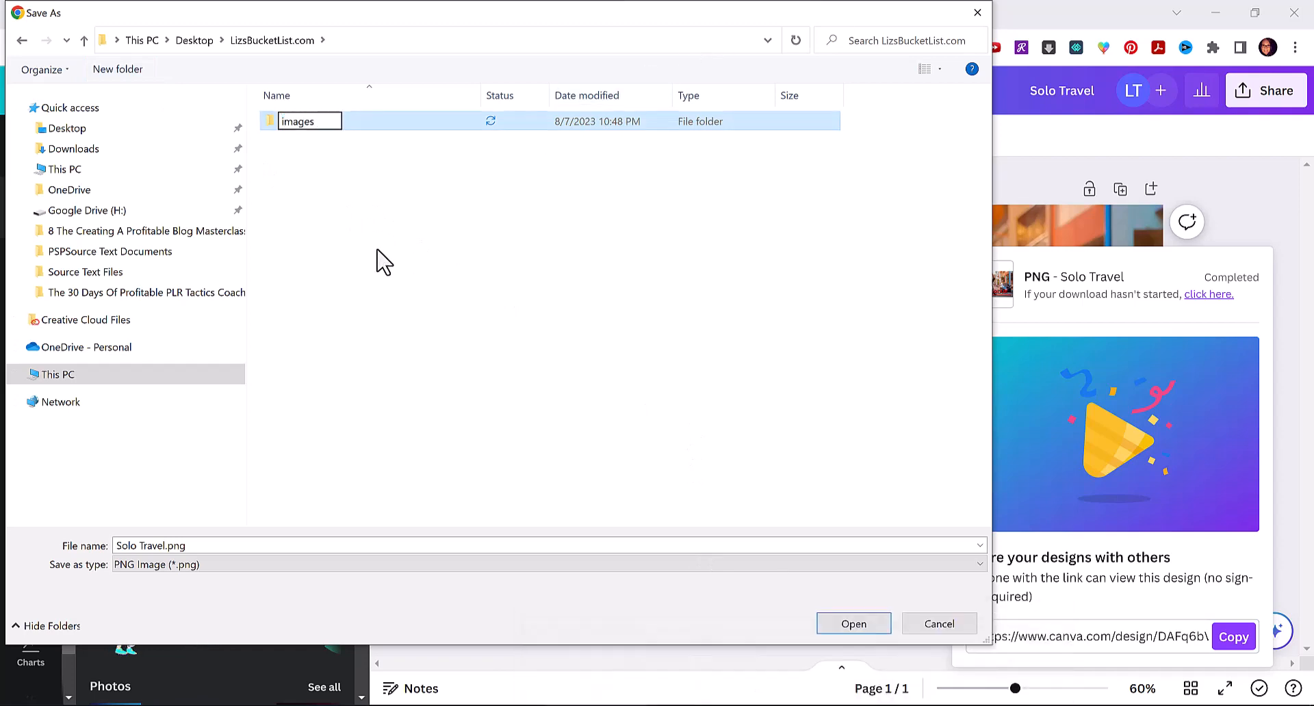
pyautogui.click(316, 191)
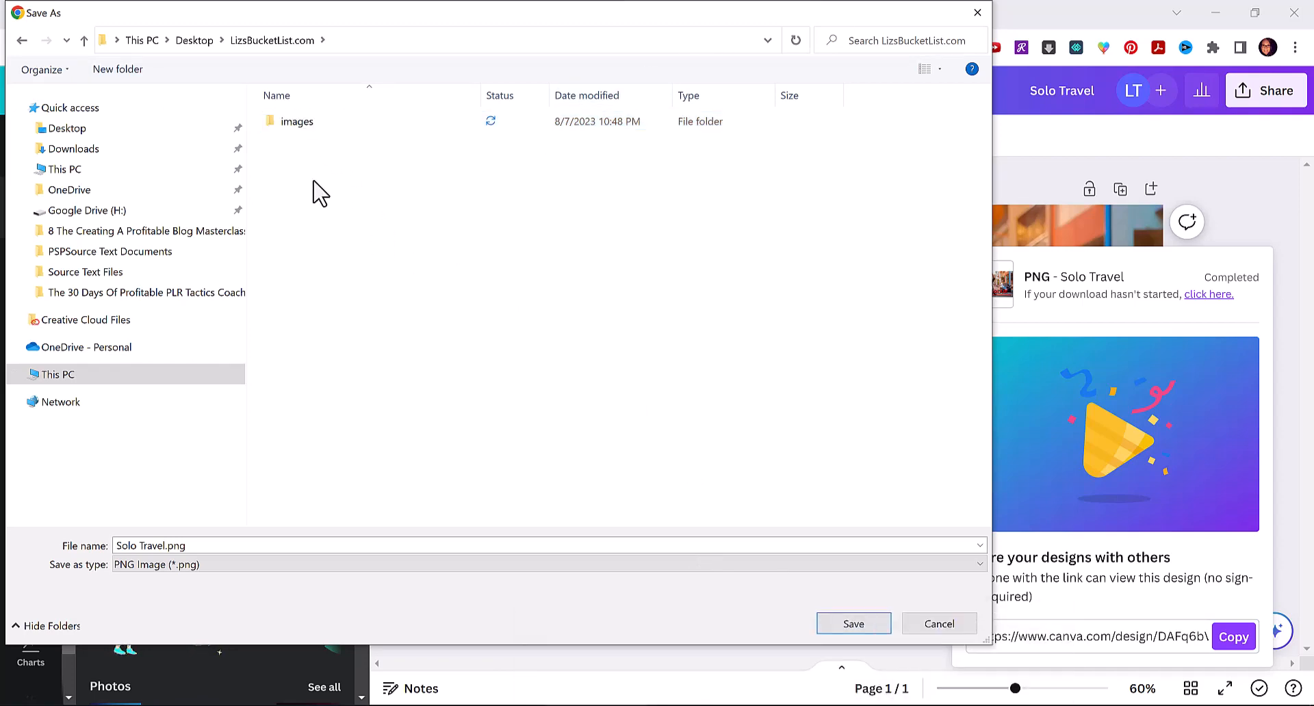
pyautogui.doubleClick(305, 124)
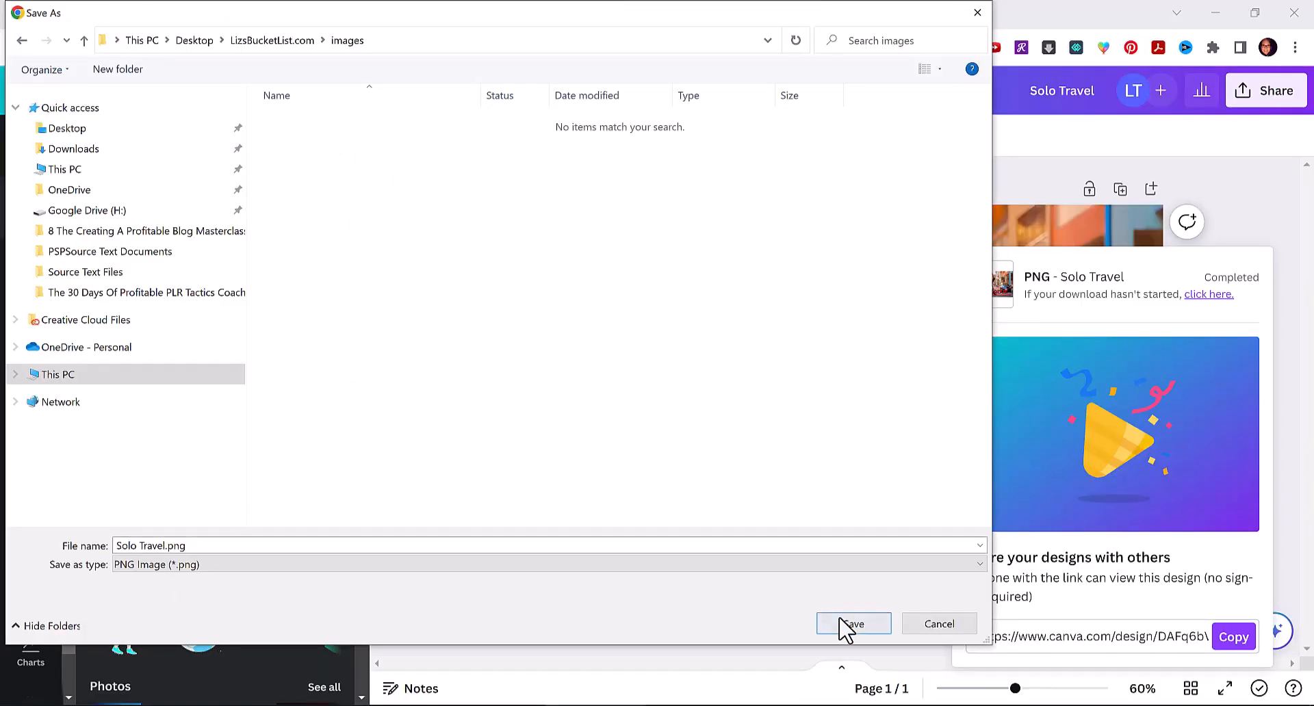
pyautogui.click(842, 620)
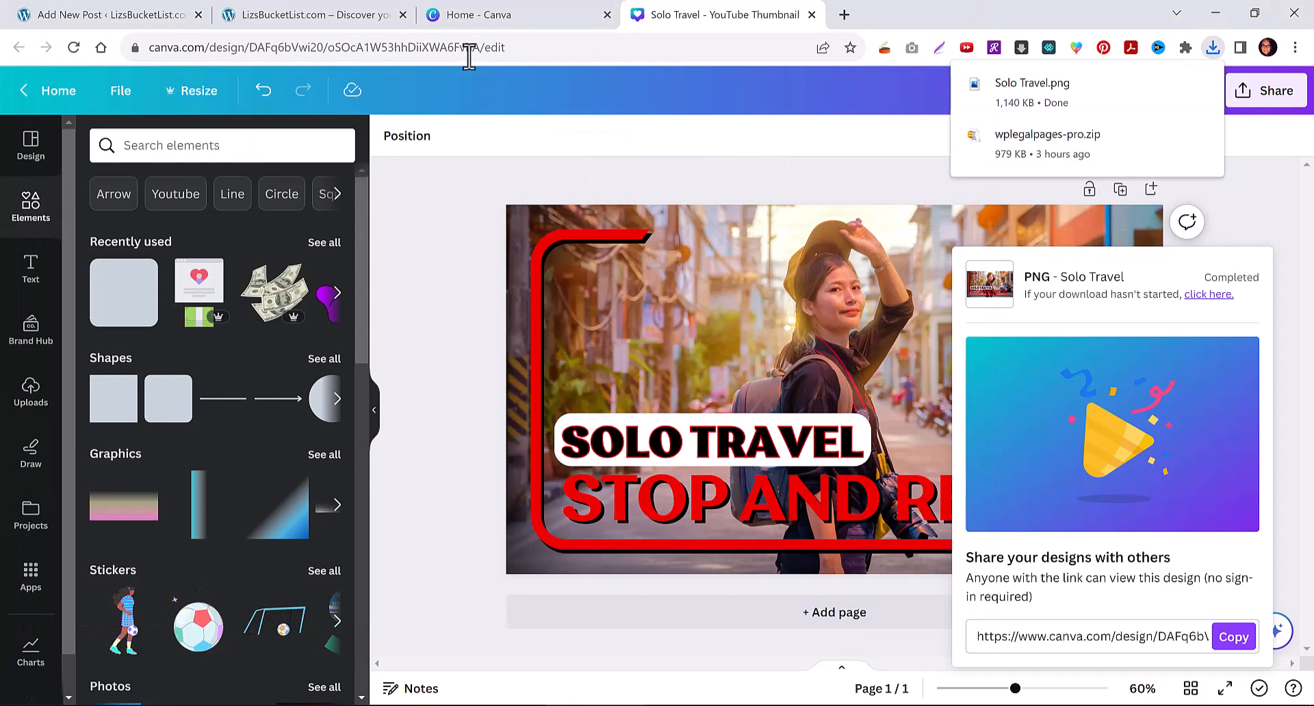
# Return to the WordPress Add New Post page and open the featured image chooser.
pyautogui.click(287, 15)
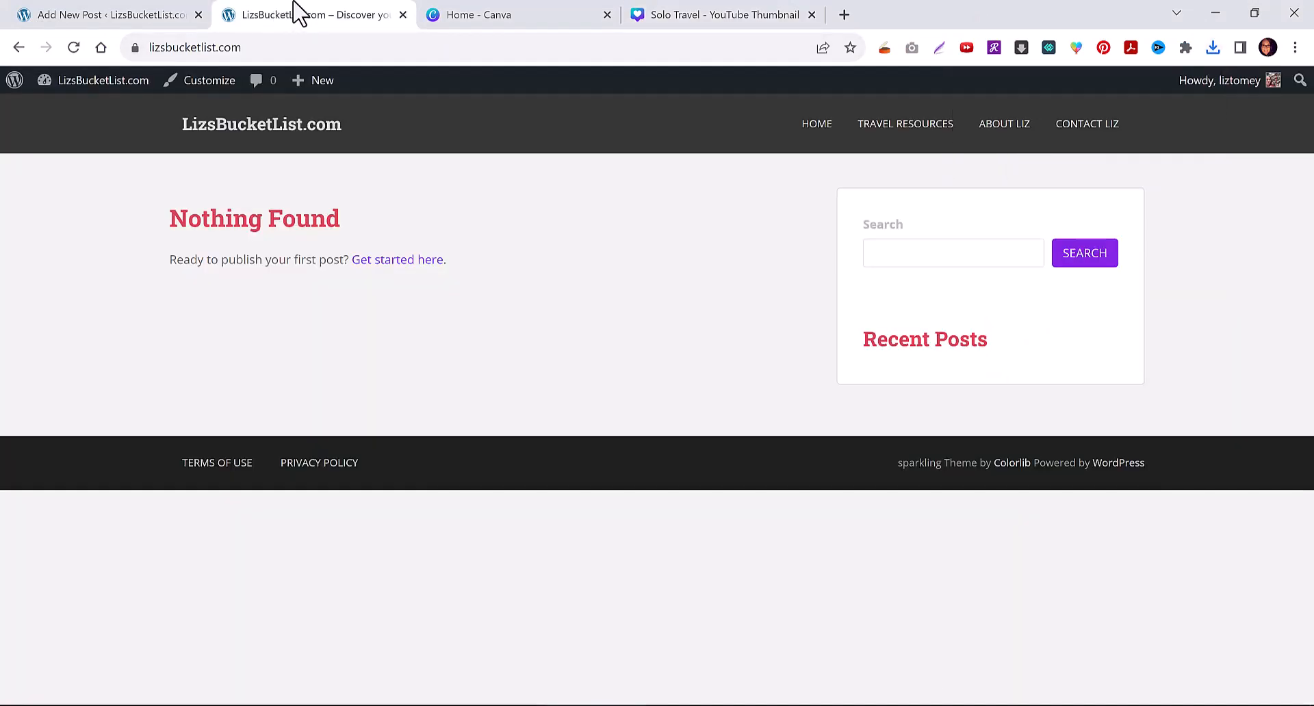
pyautogui.click(113, 14)
pyautogui.scroll(-9, 1247, 570)
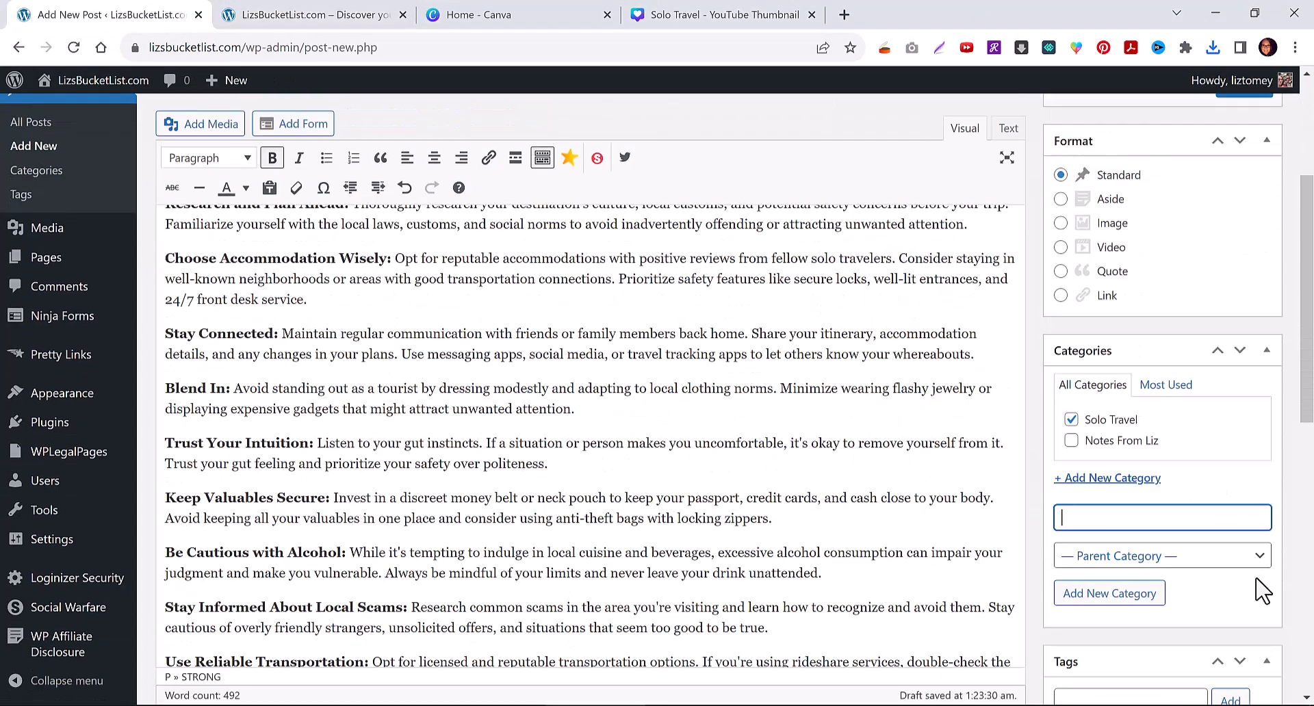
pyautogui.scroll(-3, 1244, 657)
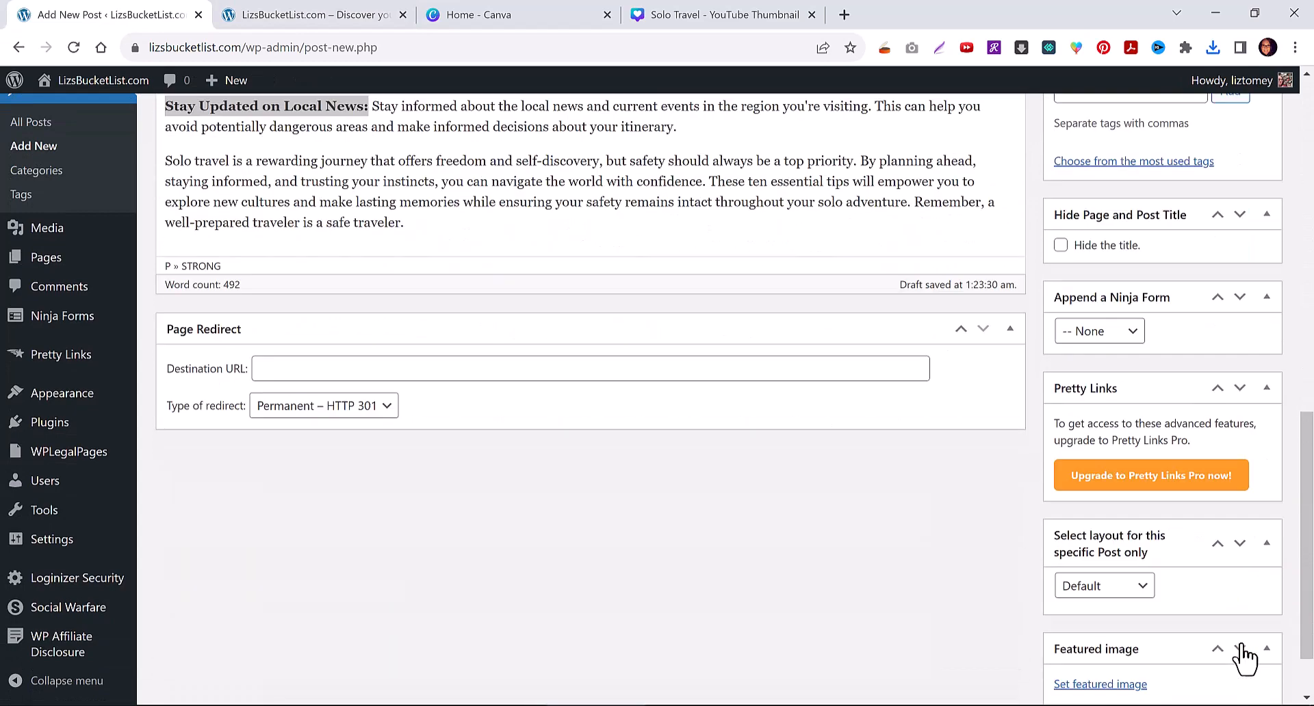
pyautogui.scroll(-1, 1213, 657)
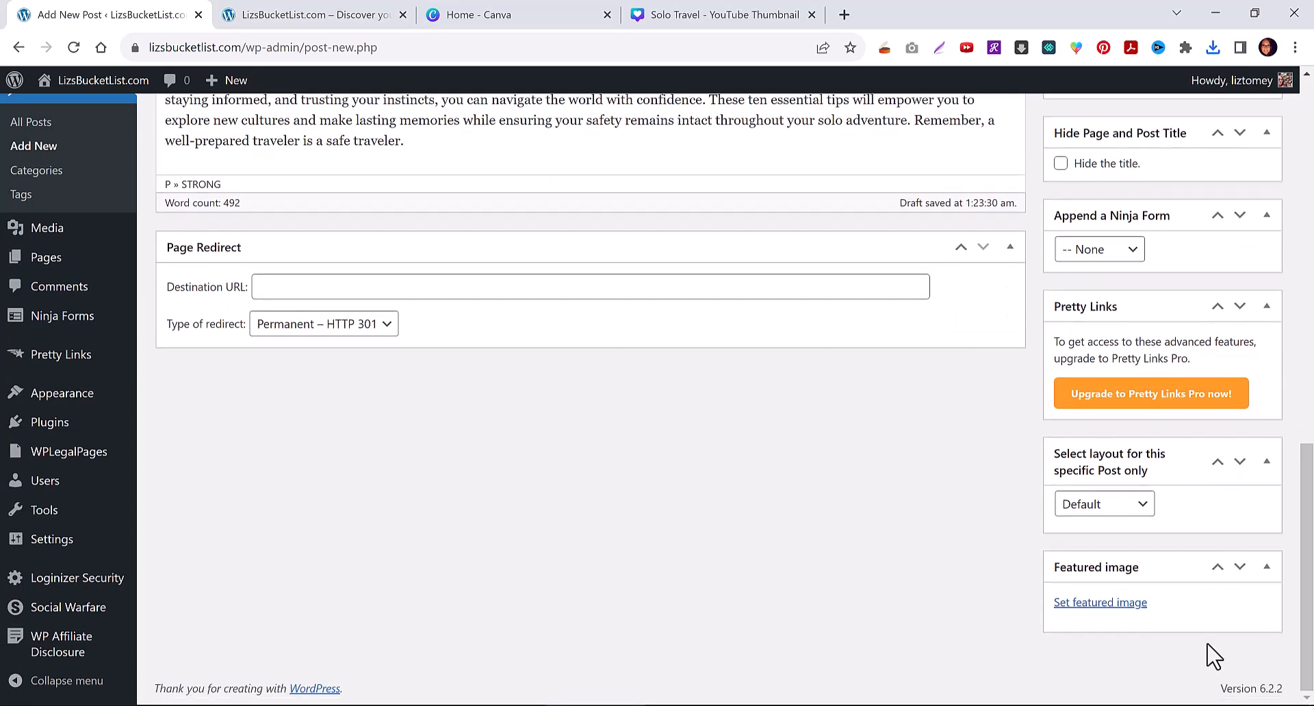
pyautogui.click(1115, 603)
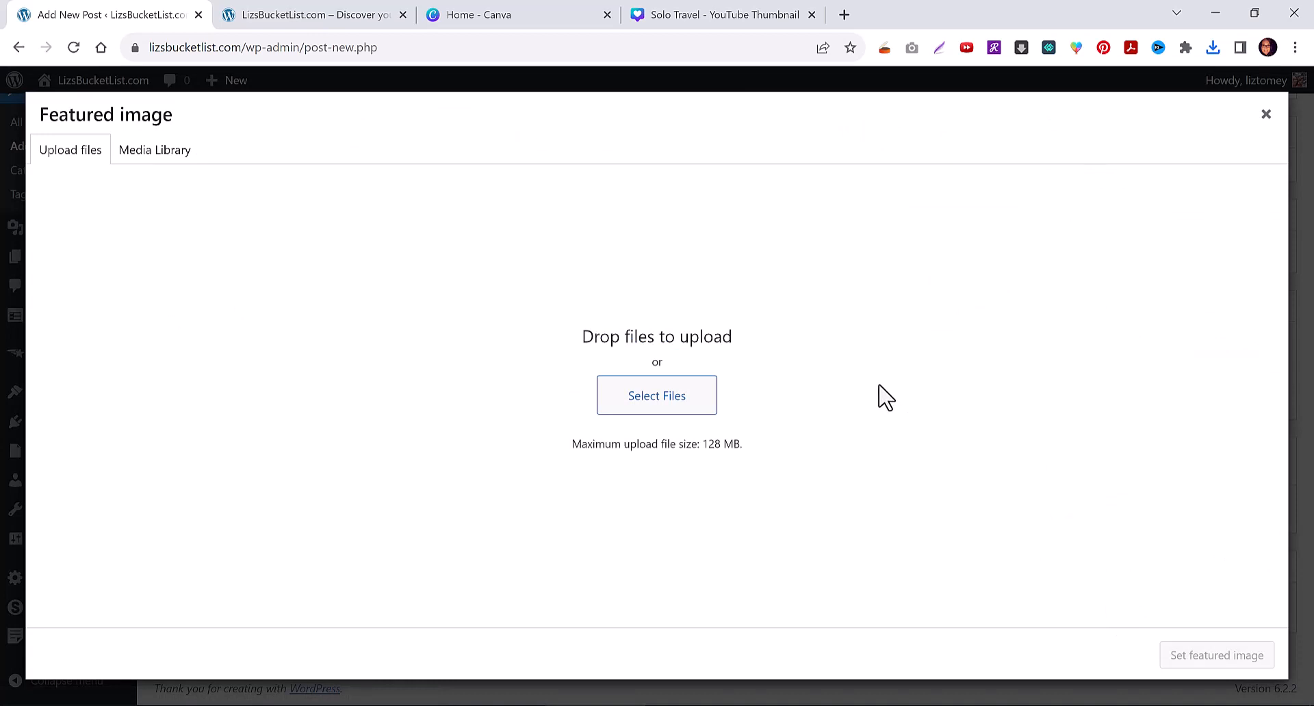
# Upload Solo Travel.png from the Desktop's LizsBucketList.com images folder and set it as the post's featured image.
pyautogui.click(633, 405)
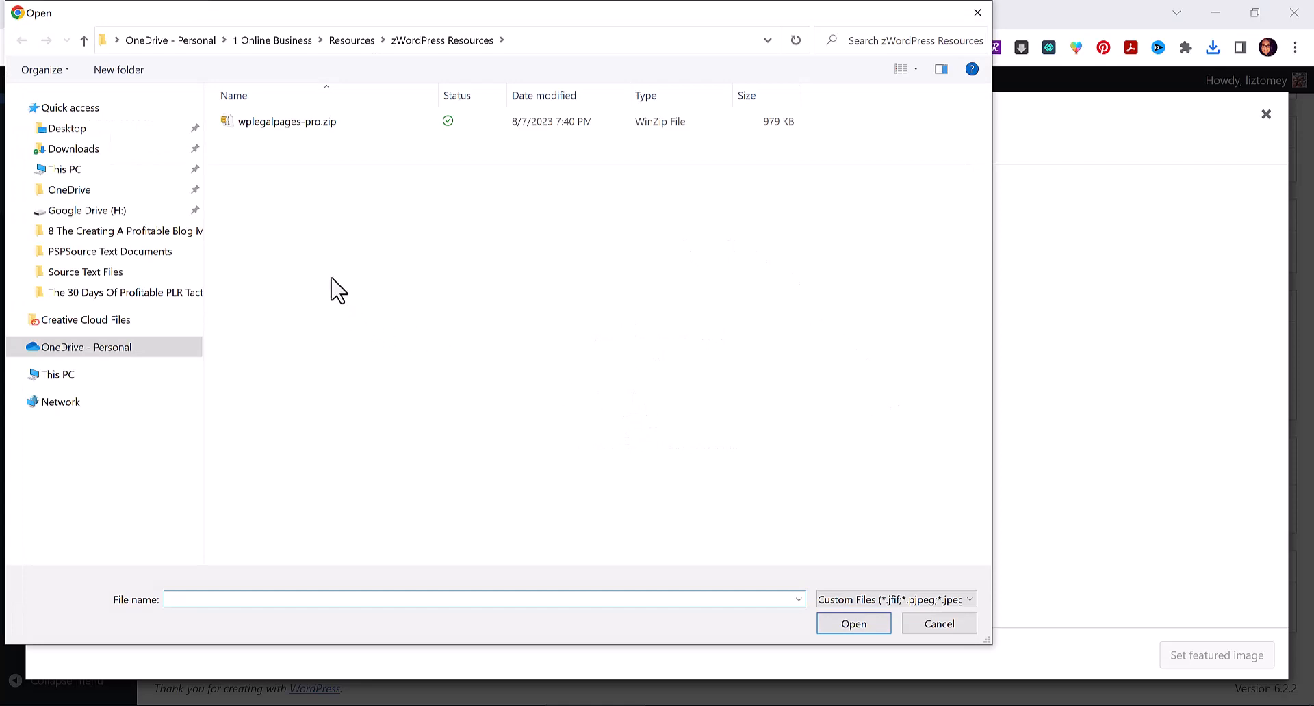
pyautogui.click(61, 132)
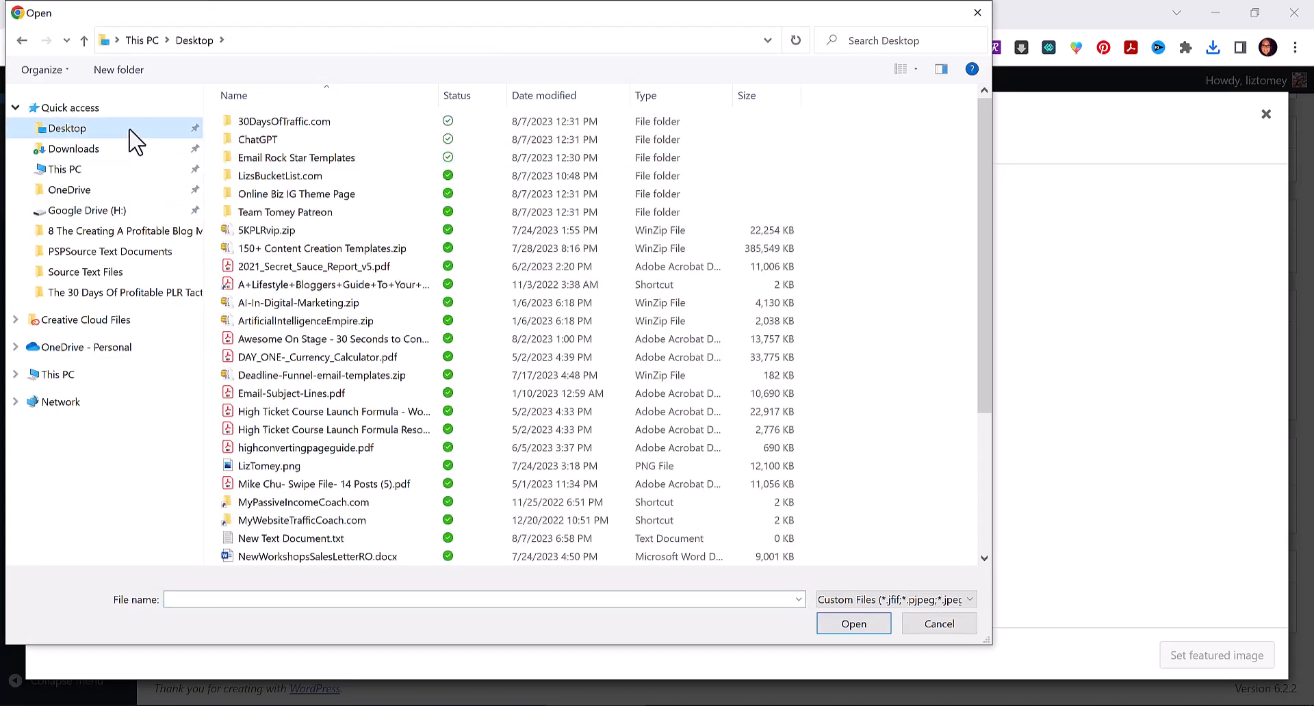
pyautogui.doubleClick(308, 184)
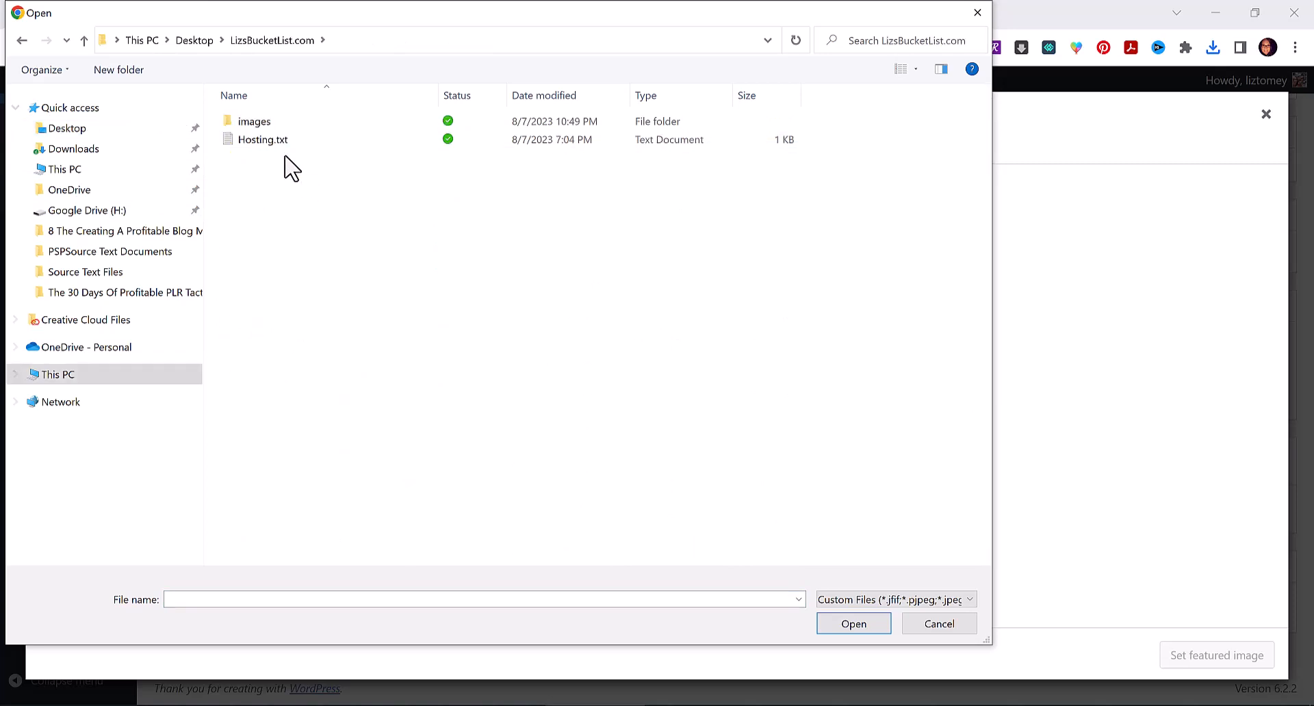
pyautogui.doubleClick(267, 124)
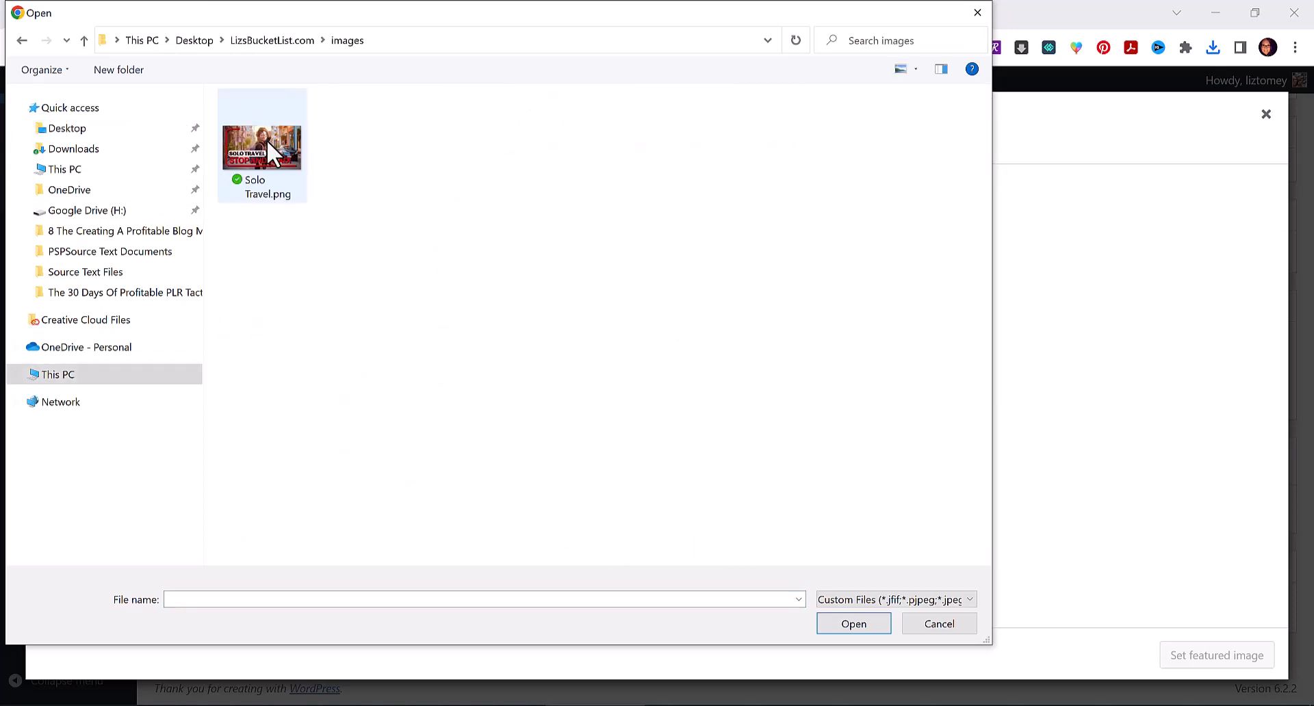
pyautogui.doubleClick(267, 144)
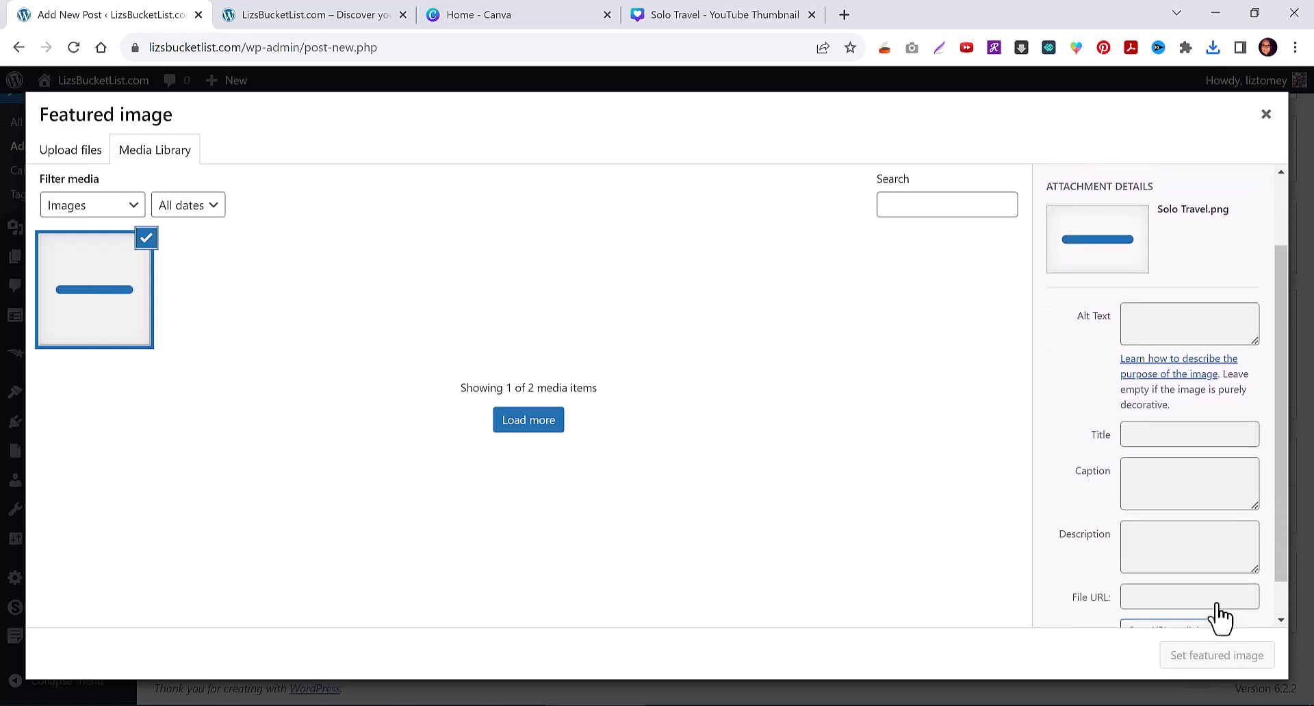
pyautogui.scroll(-1, 1218, 616)
pyautogui.click(1199, 656)
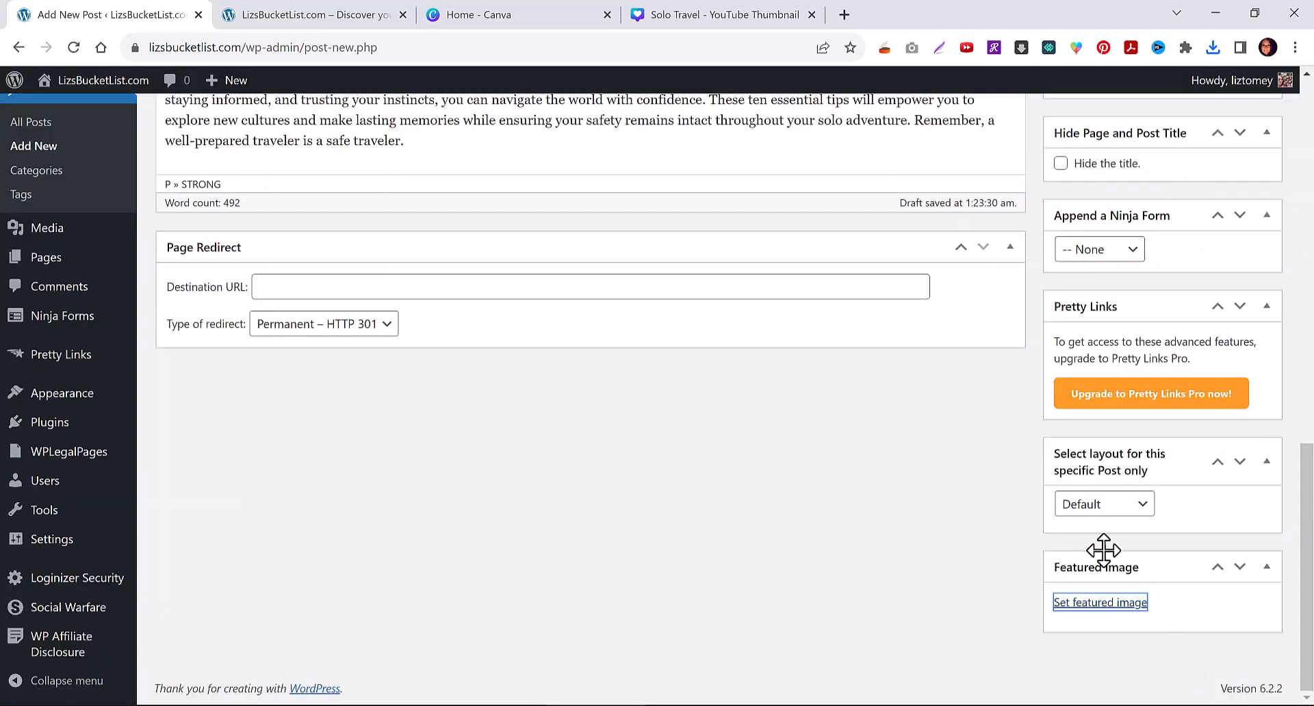
# Publish the post "10 Essential Tips For Solo Travelers To Stay Safe While Exploring The World".
pyautogui.moveTo(1307, 582); pyautogui.dragTo(1308, 239)
pyautogui.click(1263, 329)
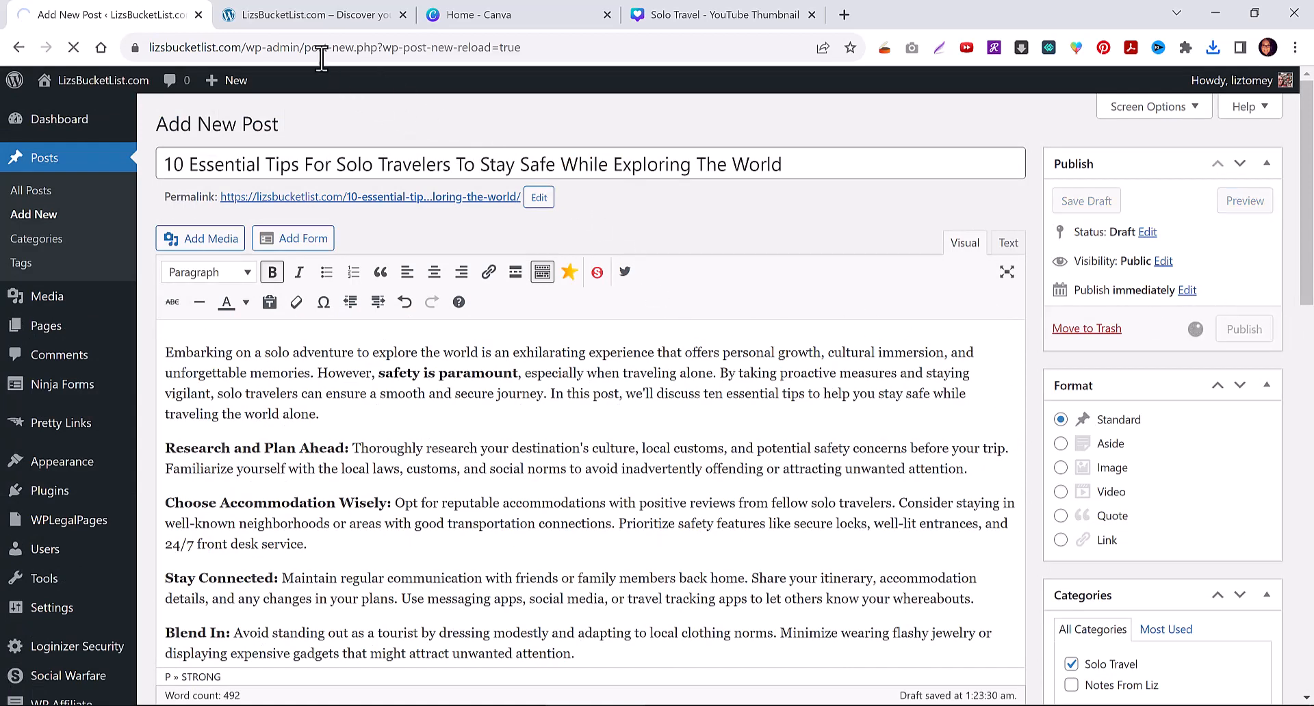
# Reload the LizsBucketList.com homepage and check how the published post and its featured image appear.
pyautogui.click(323, 15)
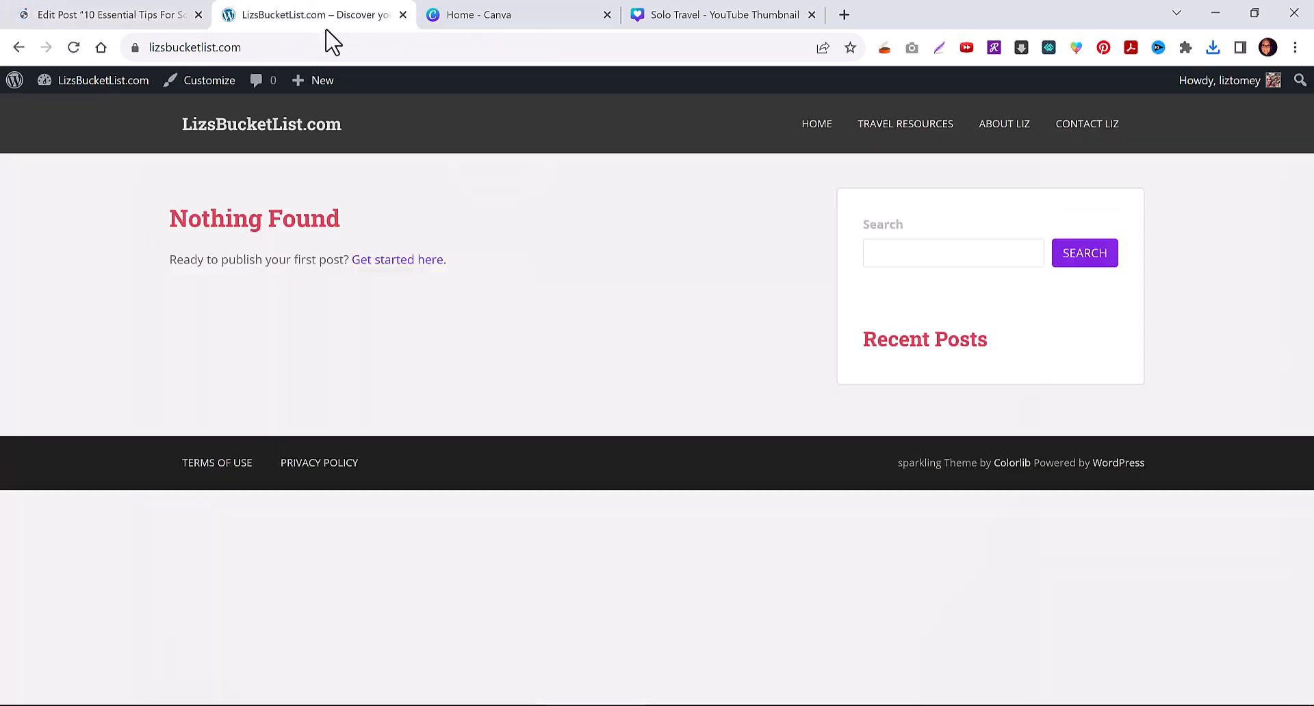
pyautogui.click(73, 49)
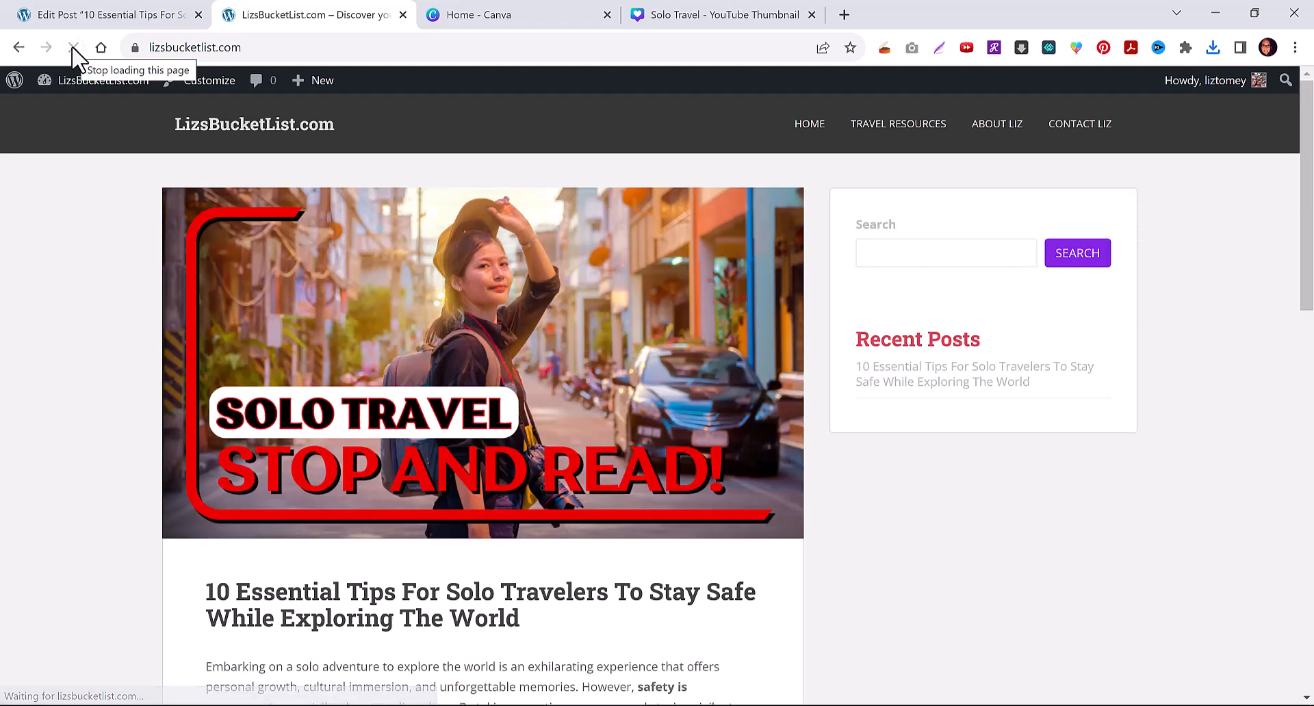
pyautogui.scroll(-3, 96, 342)
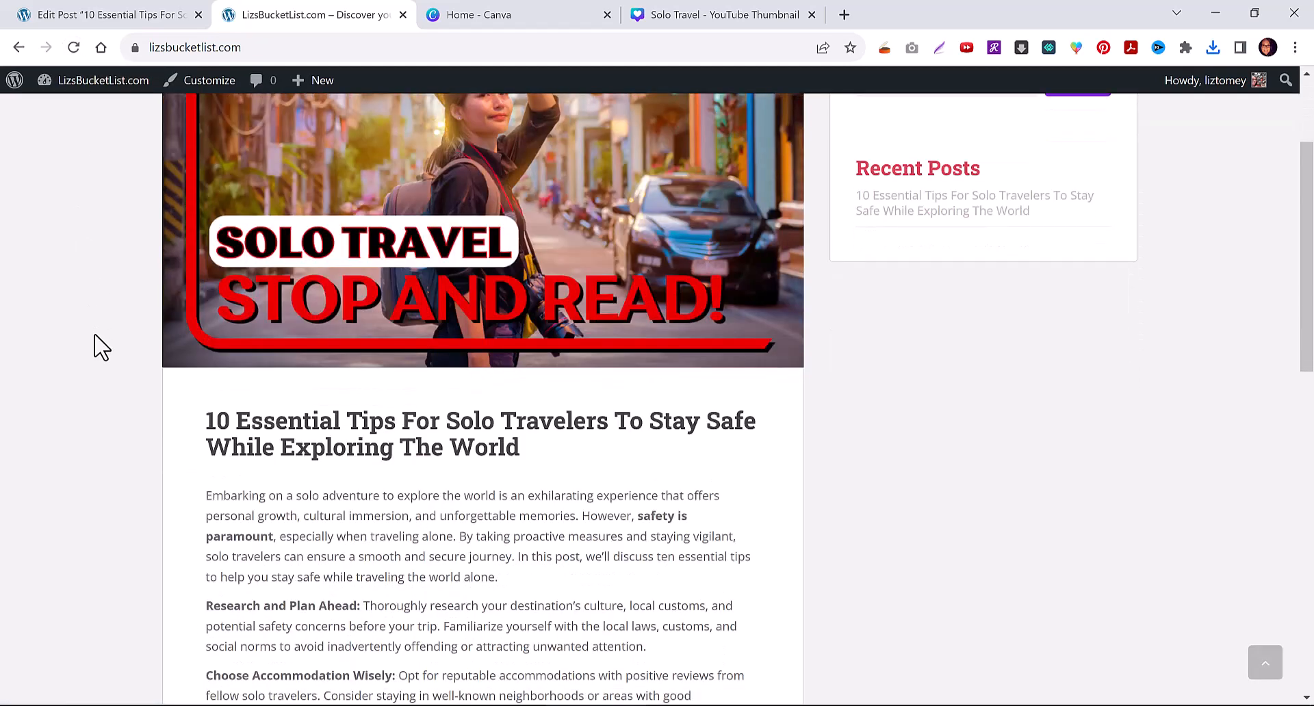
# Review the published solo travel post on the homepage, from the featured image down through its safety tips.
pyautogui.scroll(3, 96, 346)
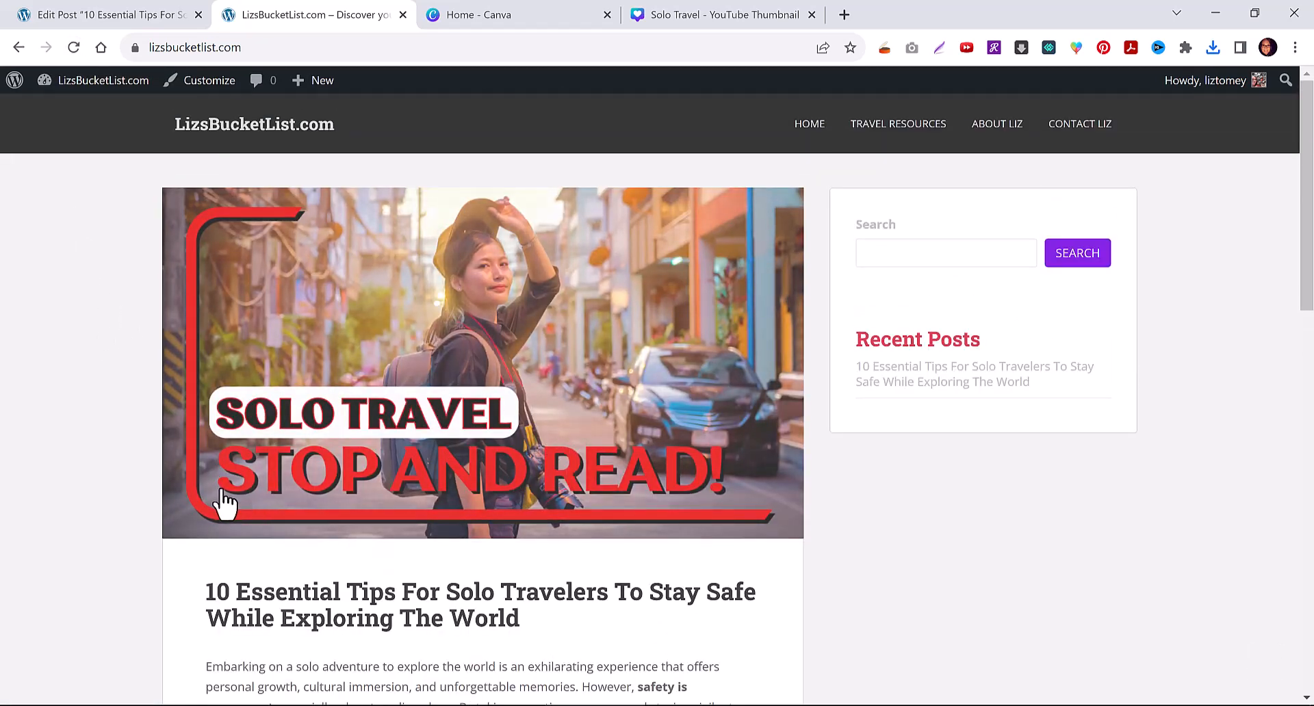
pyautogui.scroll(-17, 116, 401)
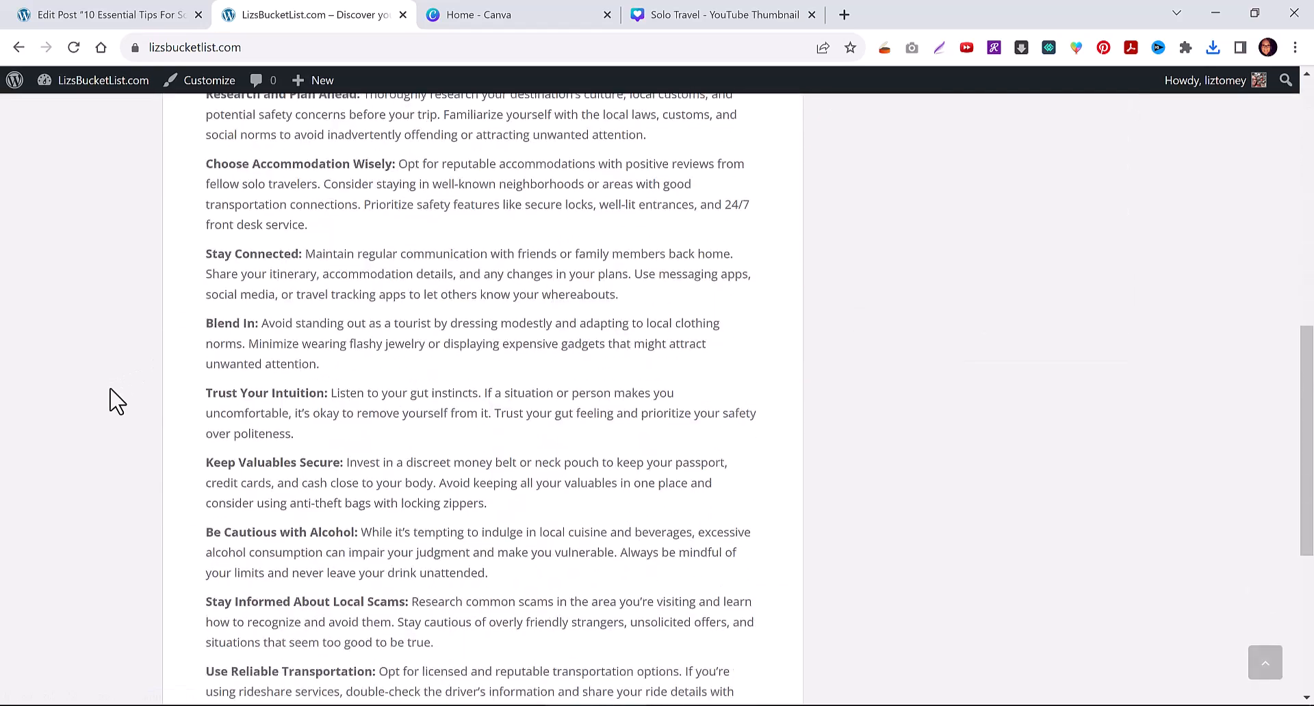
pyautogui.scroll(17, 116, 402)
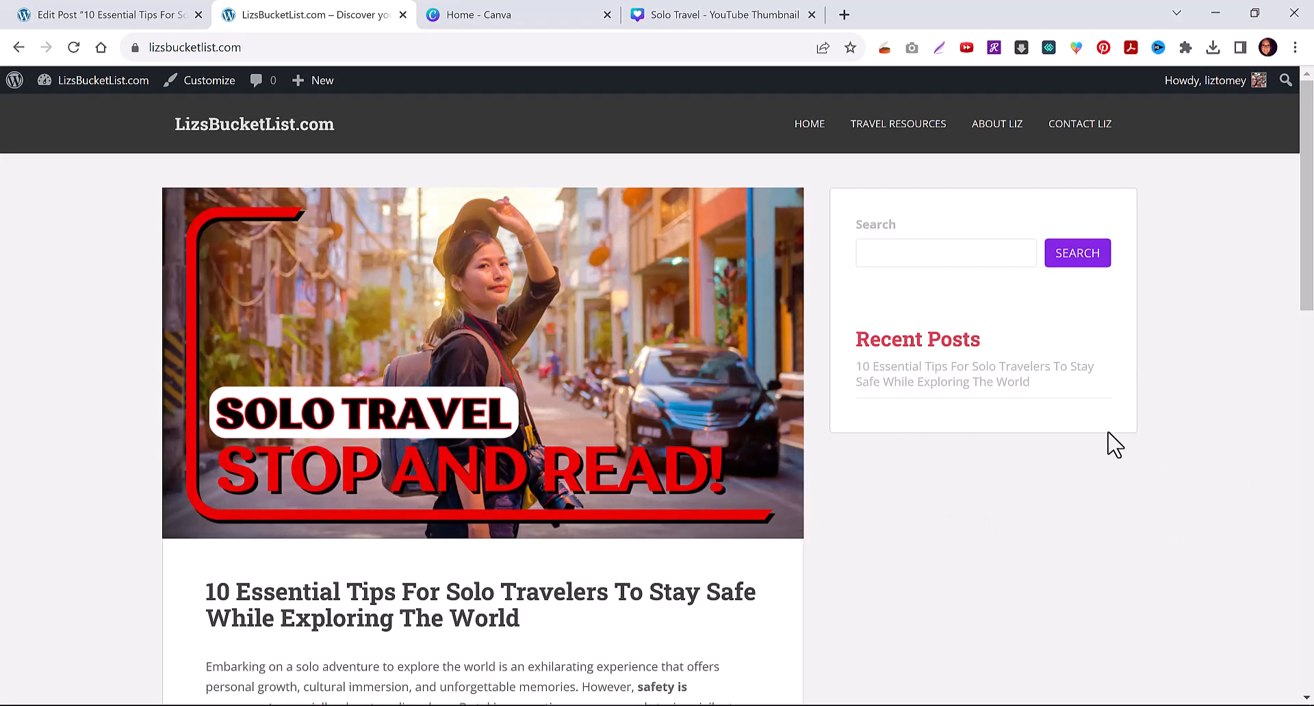
# Open the Social Warfare plugin settings in a new browser tab and review its social network and share count display options.
pyautogui.click(89, 17)
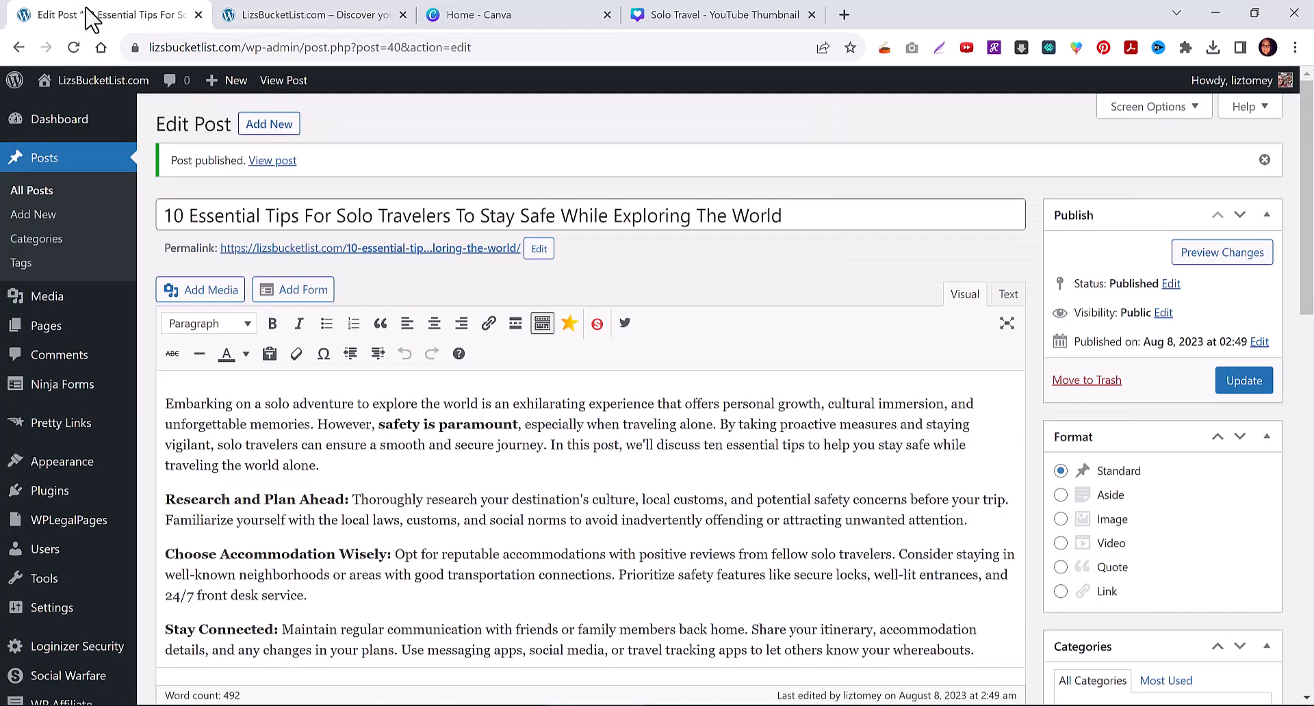
pyautogui.scroll(-2, 113, 489)
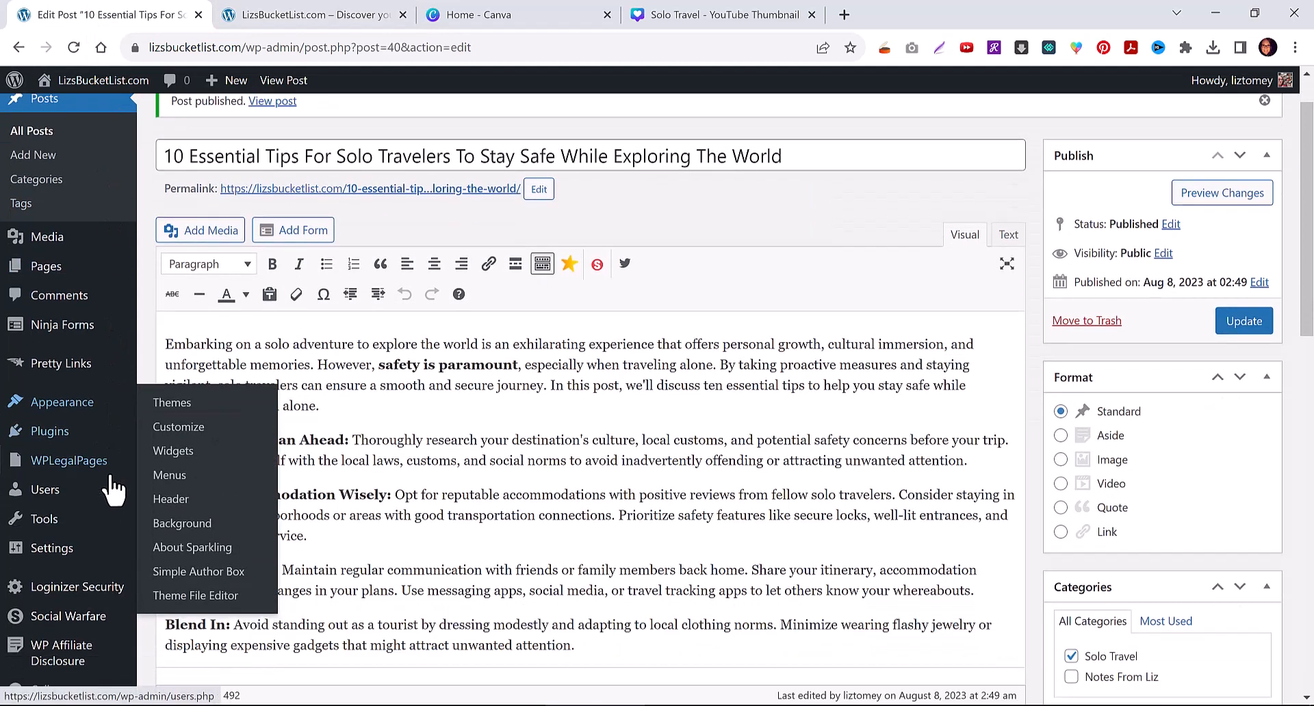
pyautogui.rightClick(96, 611)
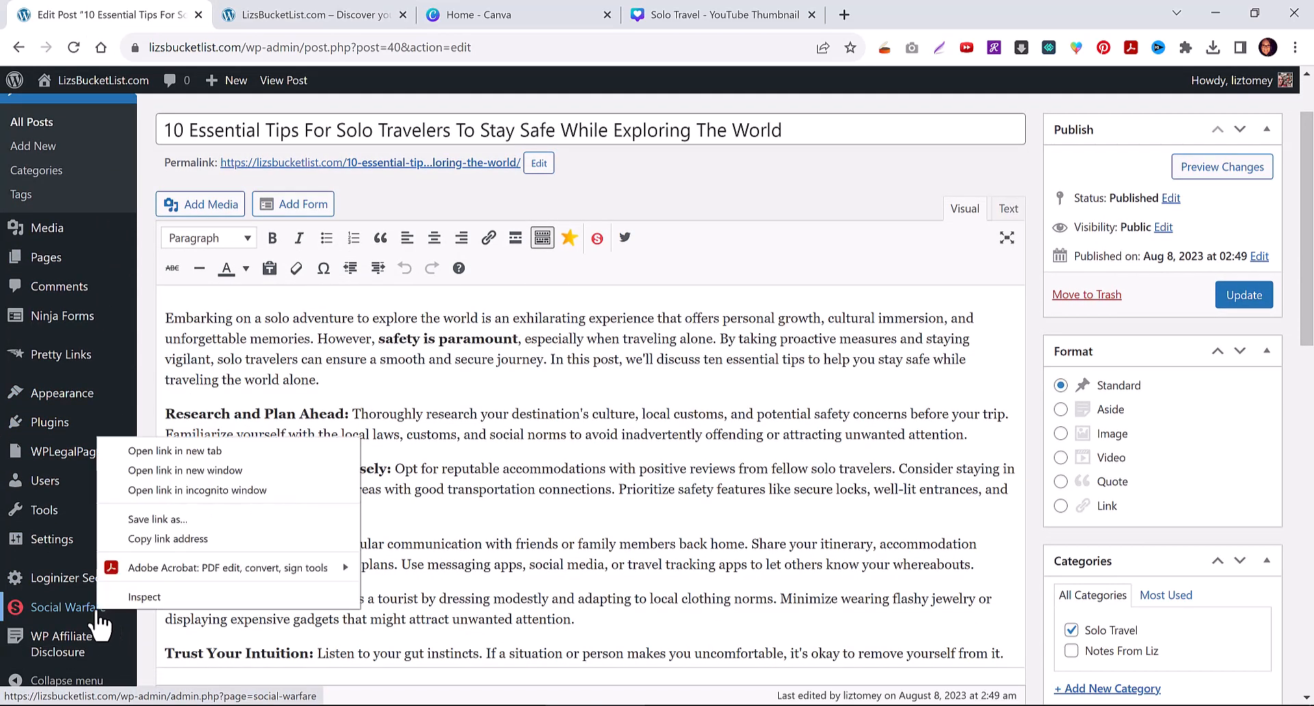
pyautogui.click(199, 455)
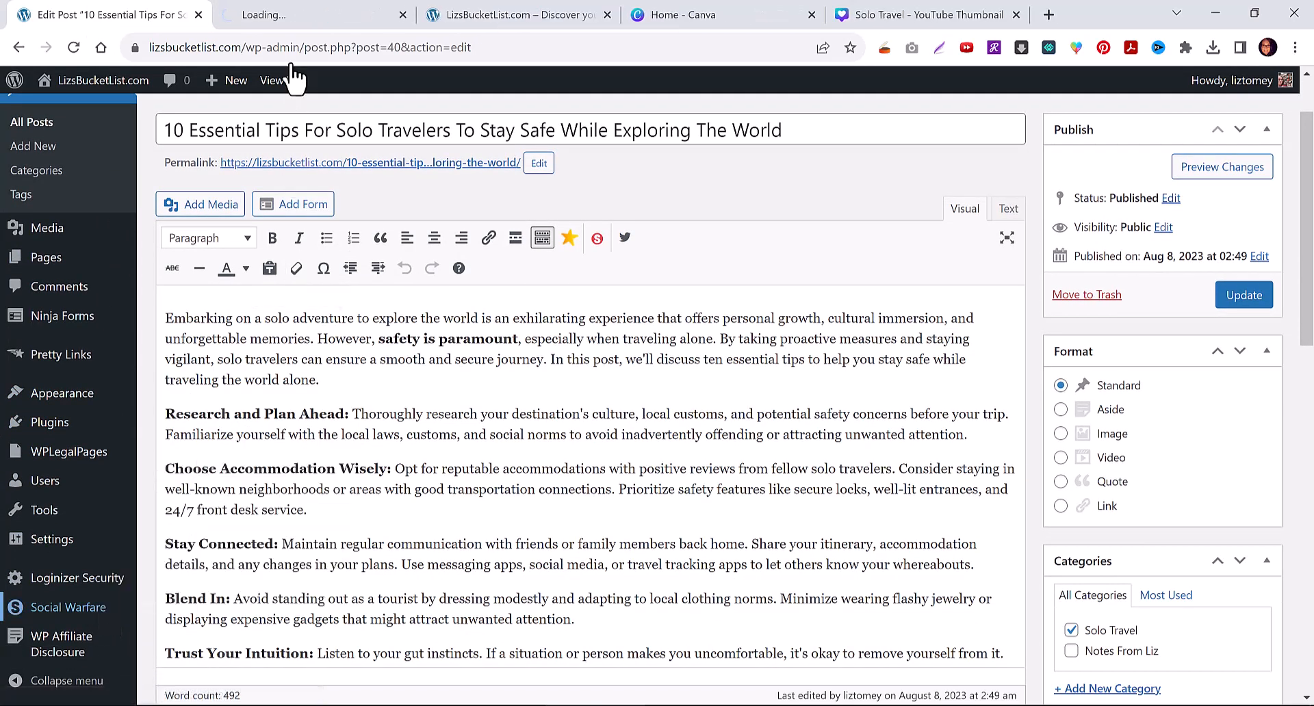
pyautogui.click(316, 12)
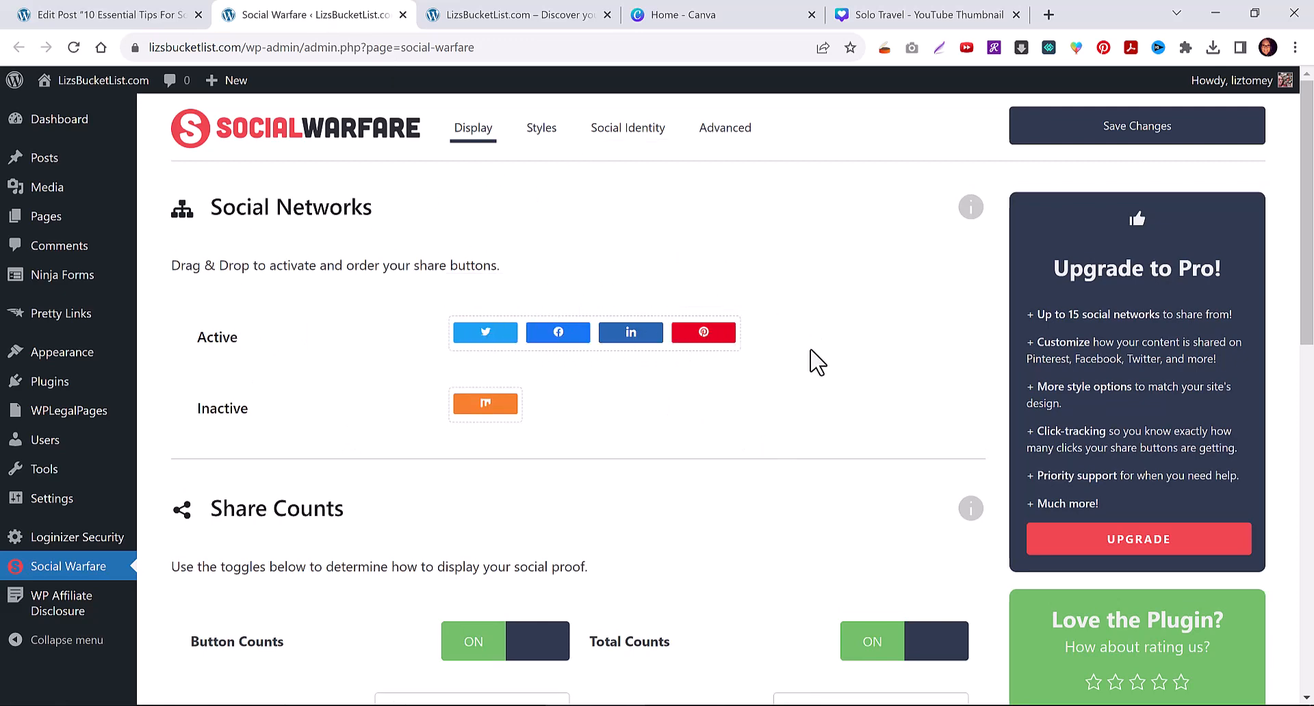
pyautogui.scroll(-6, 815, 380)
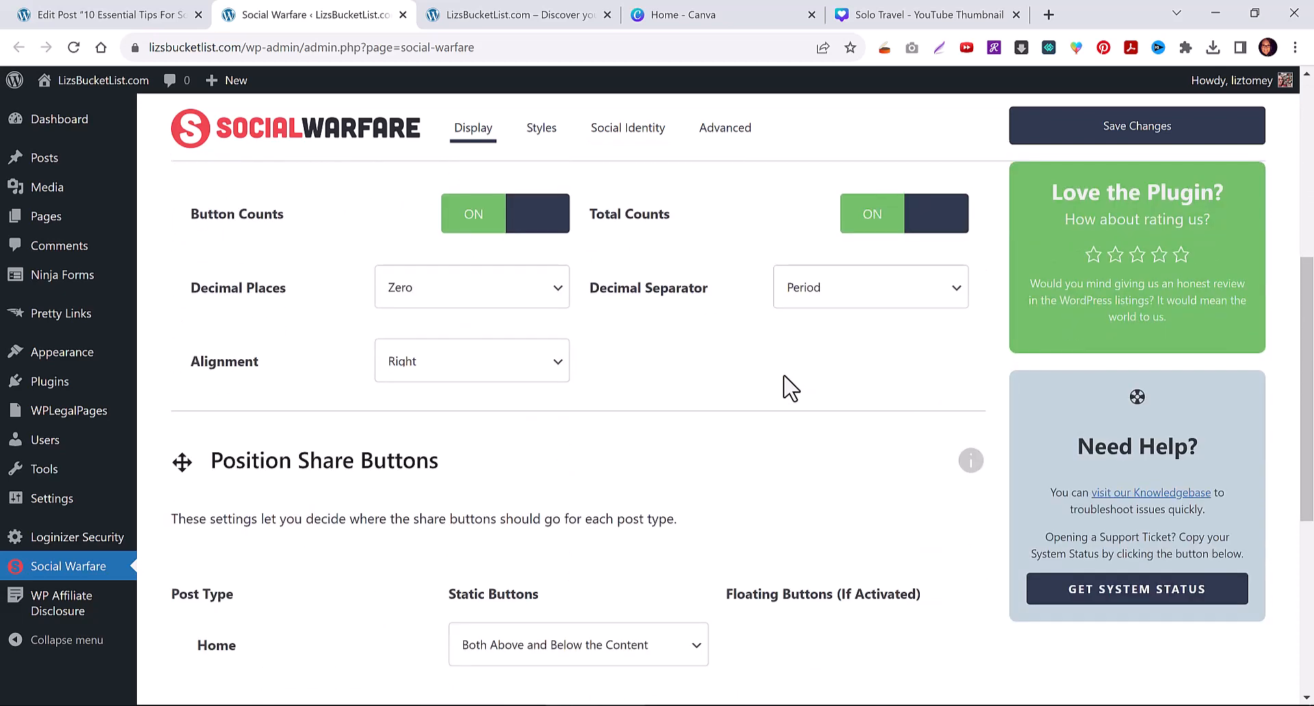
pyautogui.scroll(6, 787, 384)
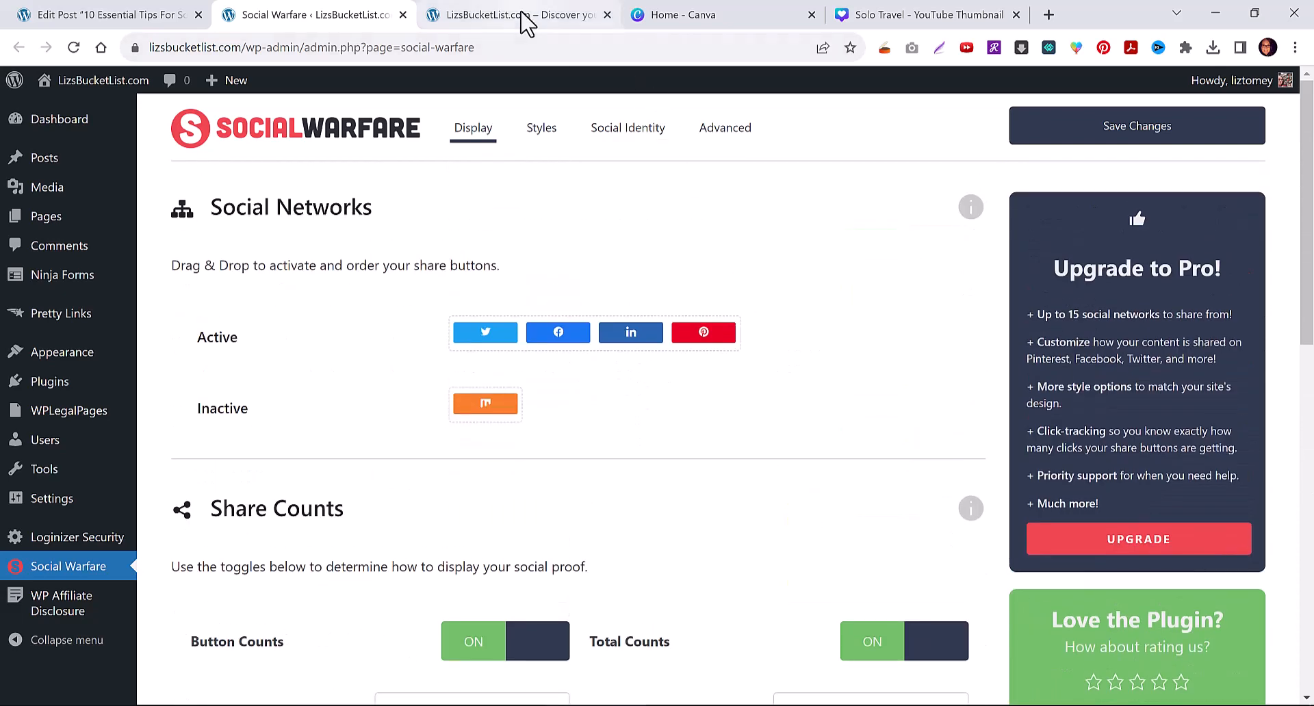
# Open the published solo travel post's own page on the live site and check its social share buttons.
pyautogui.click(527, 24)
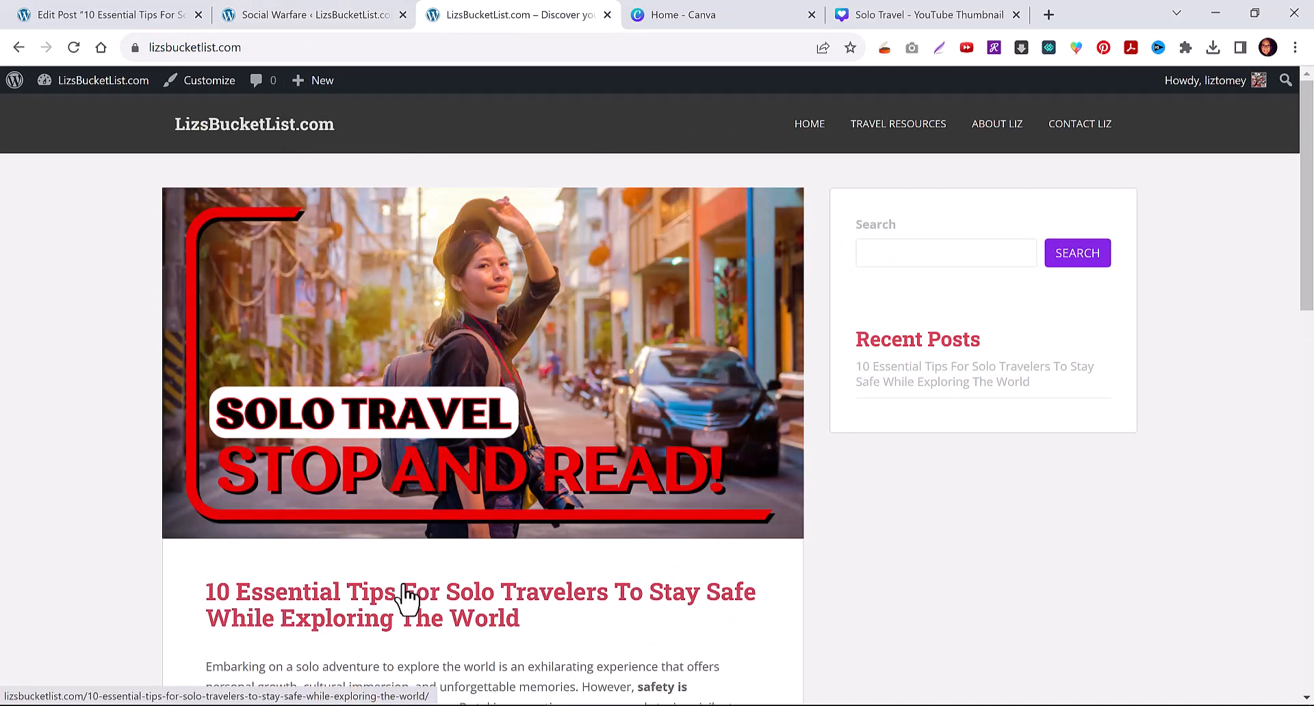
pyautogui.click(405, 589)
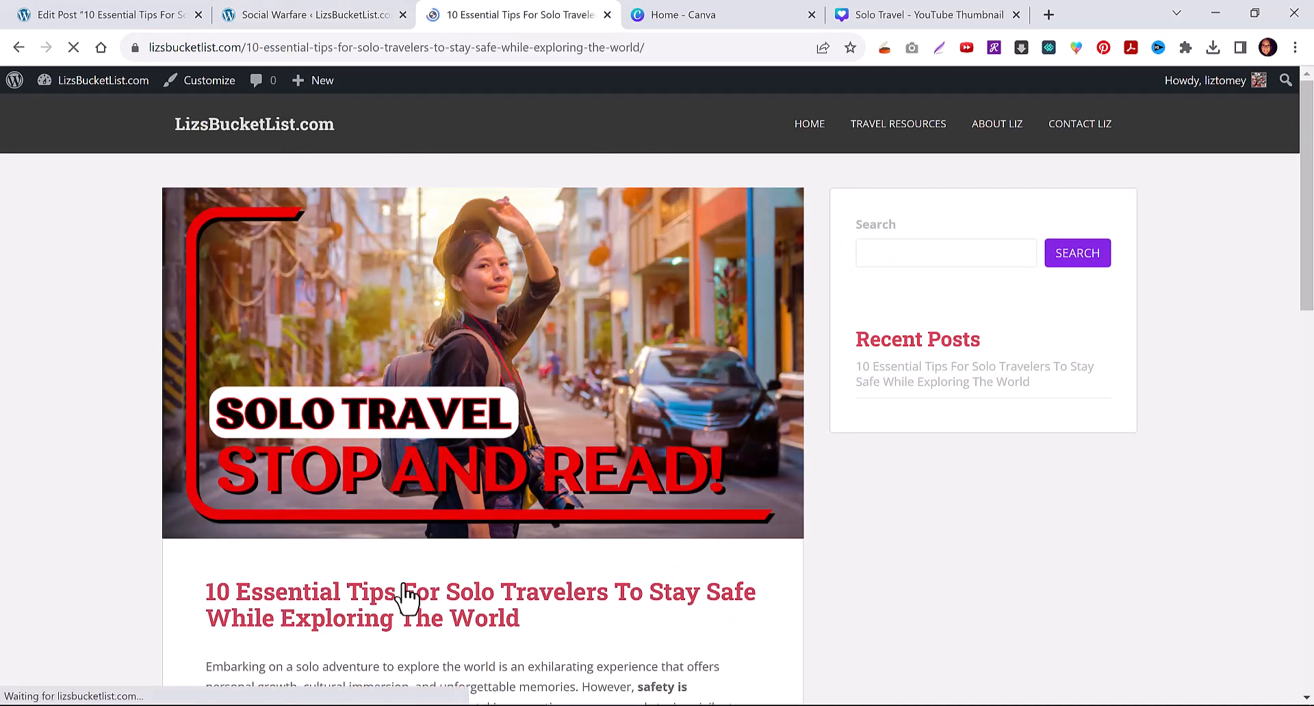
pyautogui.scroll(-7, 768, 458)
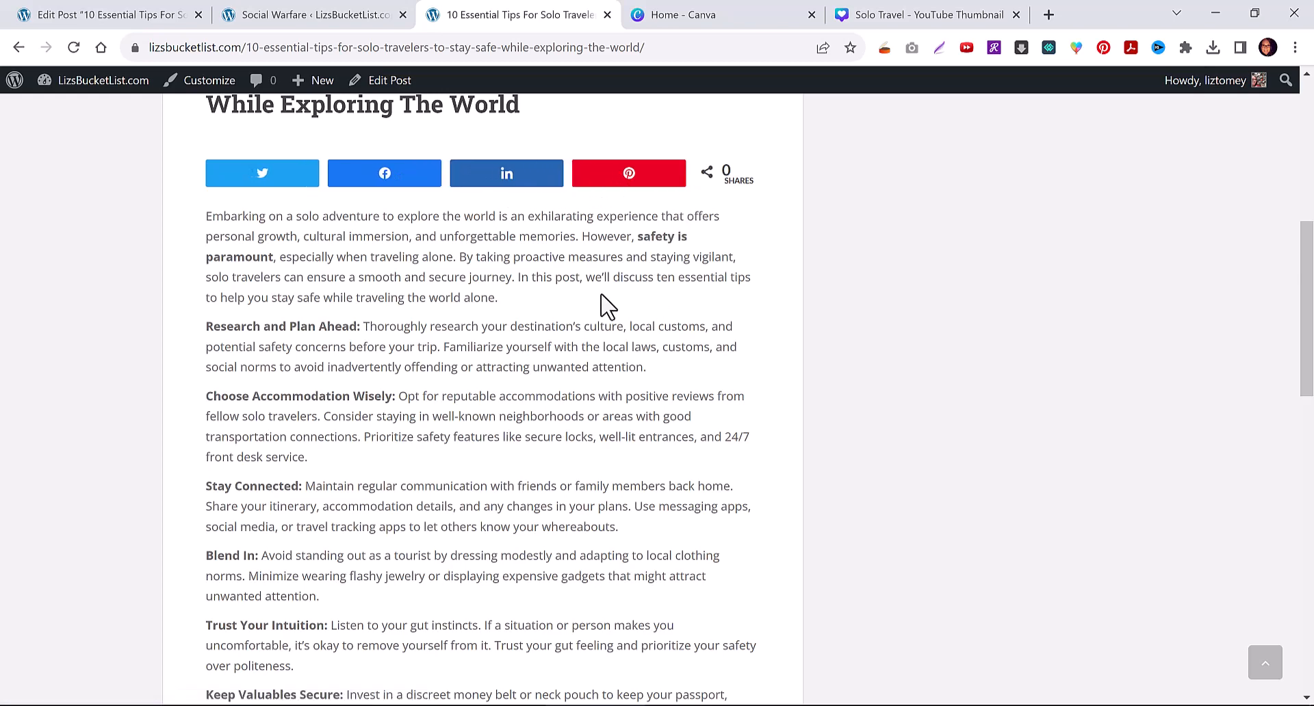
# Set the Social Warfare static share buttons for Home to None/Manual Placement.
pyautogui.click(330, 12)
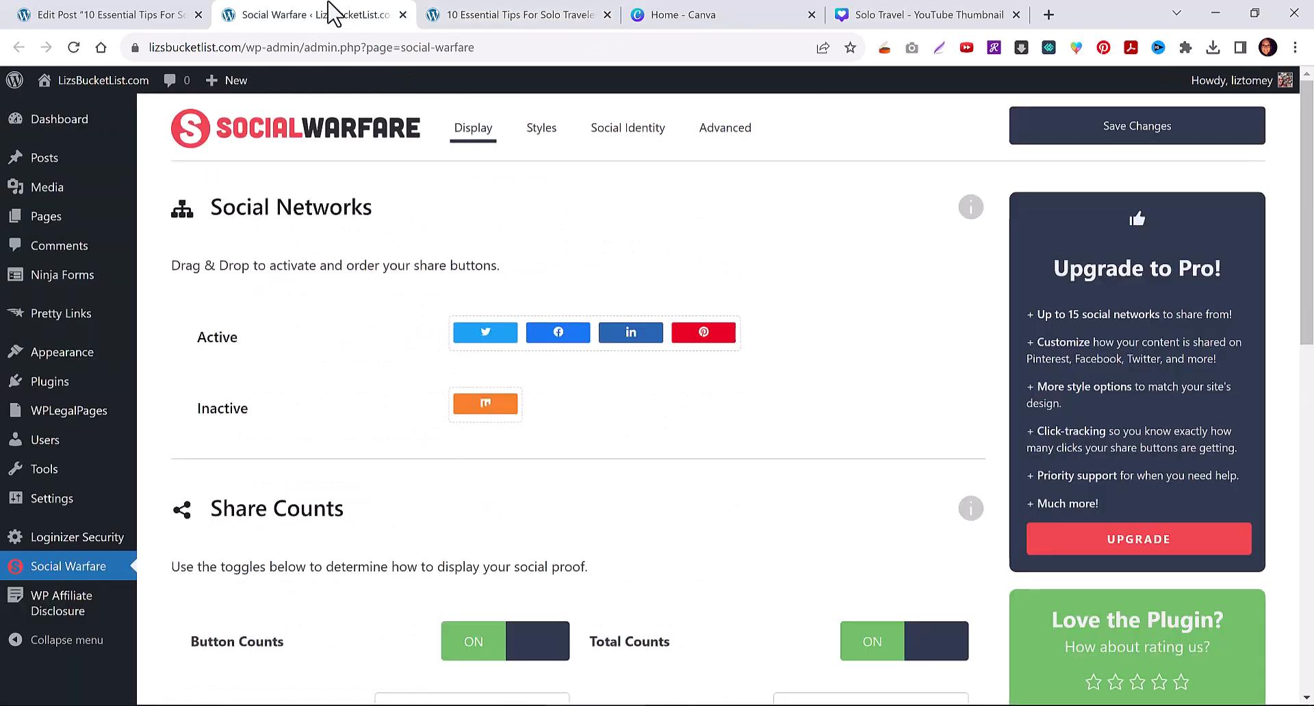
pyautogui.scroll(-6, 314, 349)
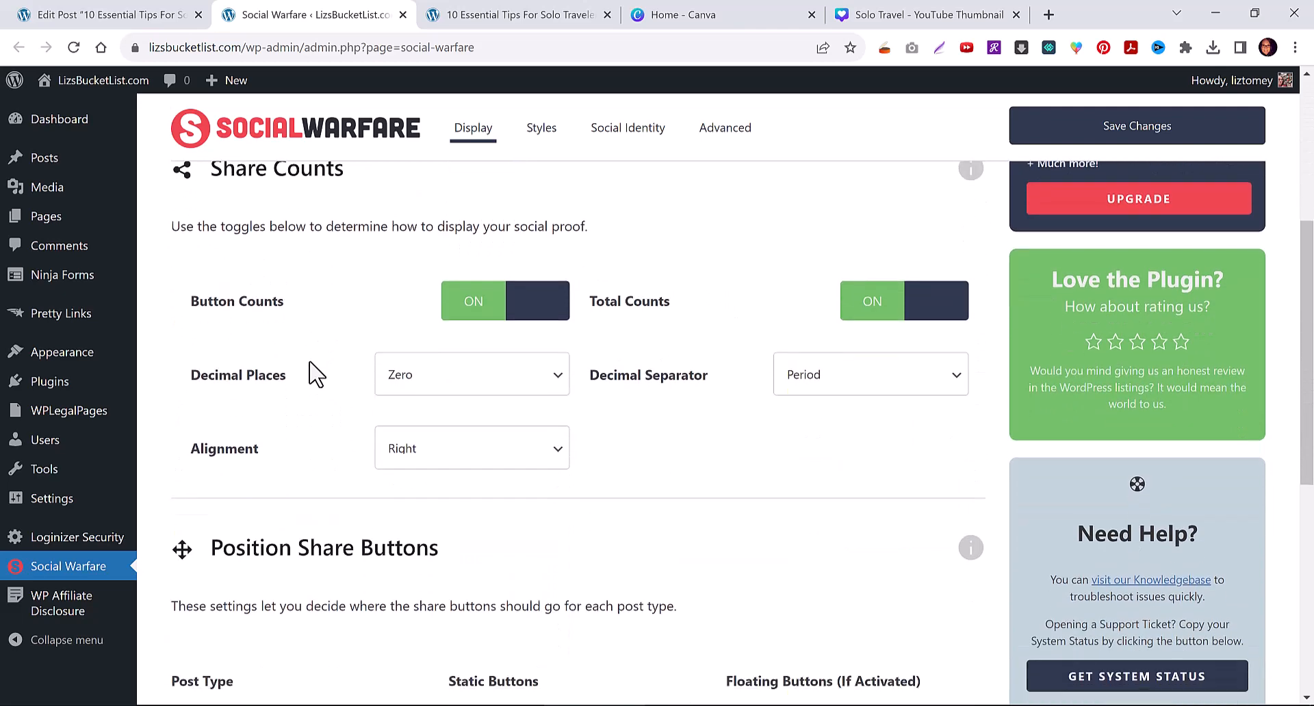
pyautogui.scroll(-4, 331, 357)
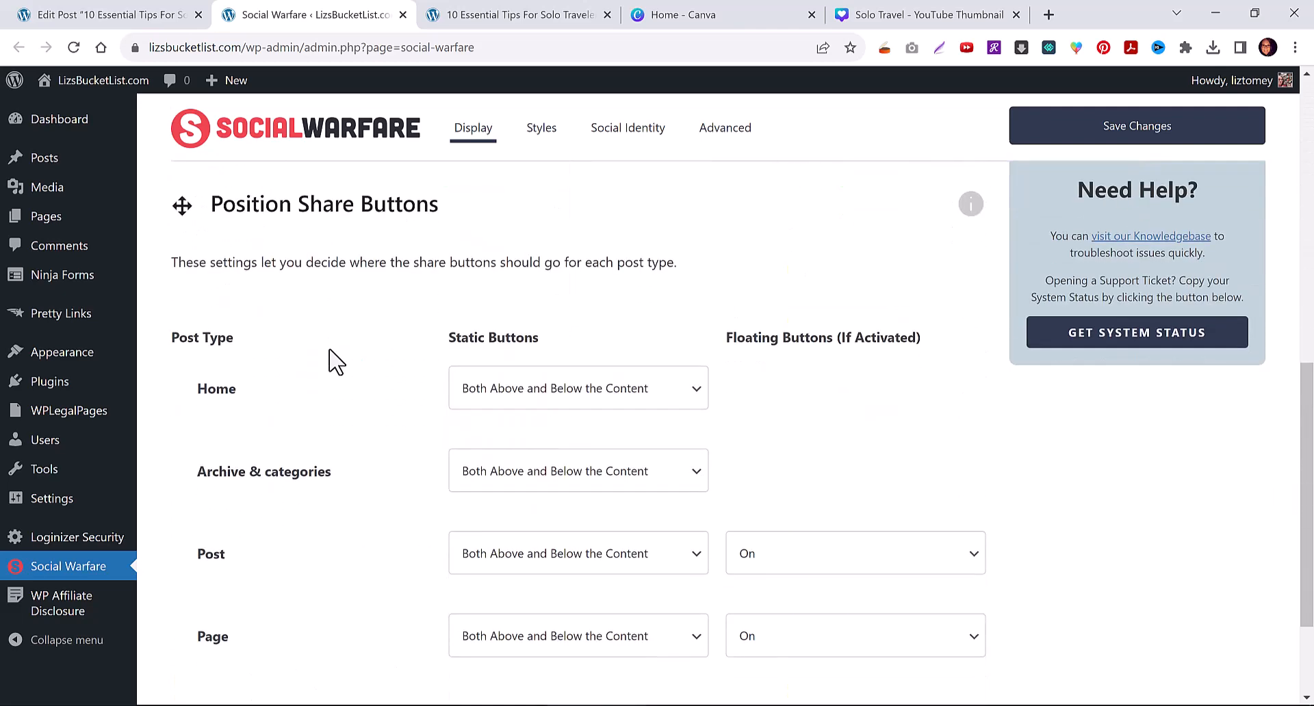
pyautogui.click(520, 401)
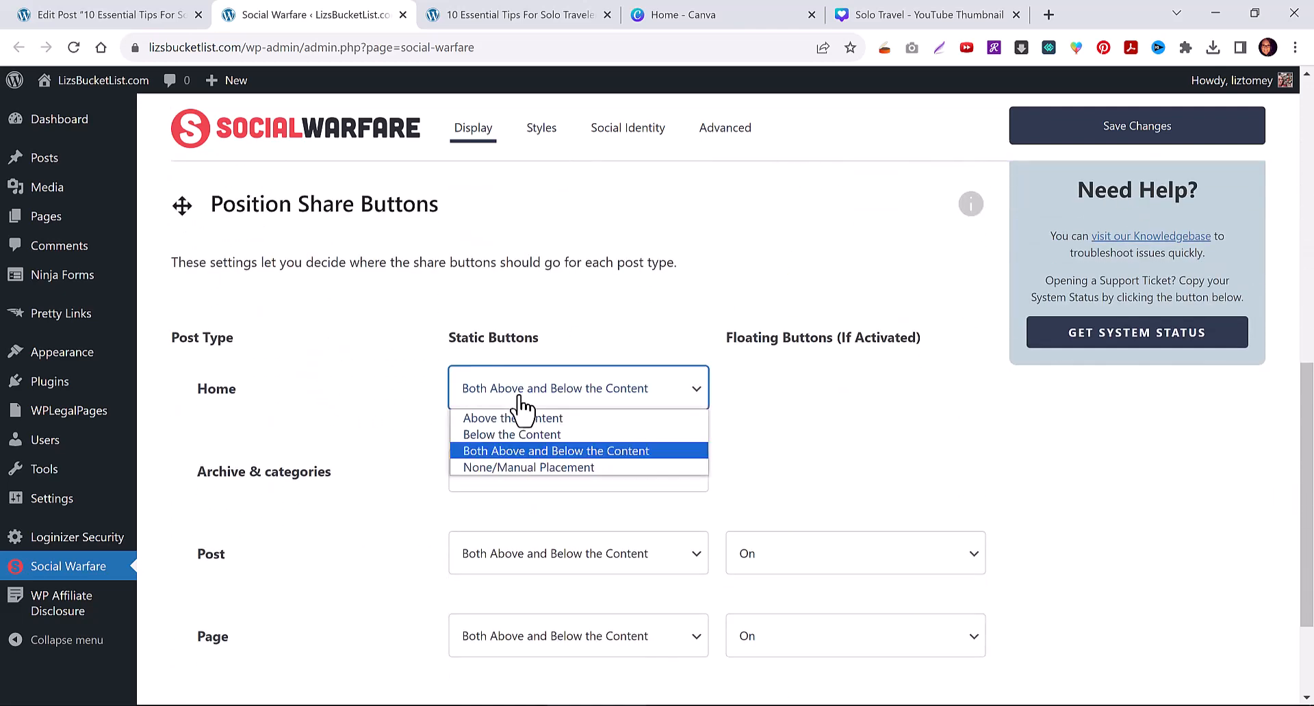
pyautogui.click(515, 468)
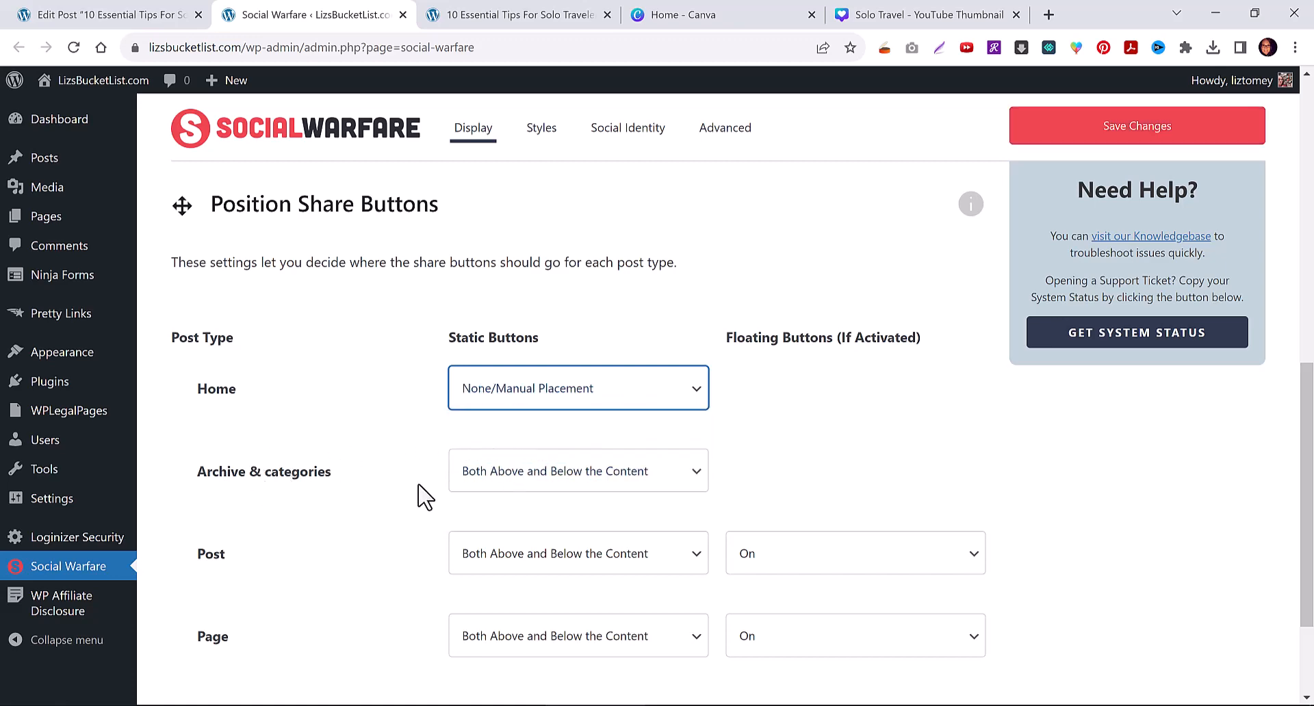
# Set the static share buttons for both Archive & categories and Post to Below the Content.
pyautogui.scroll(-3, 421, 493)
pyautogui.click(611, 327)
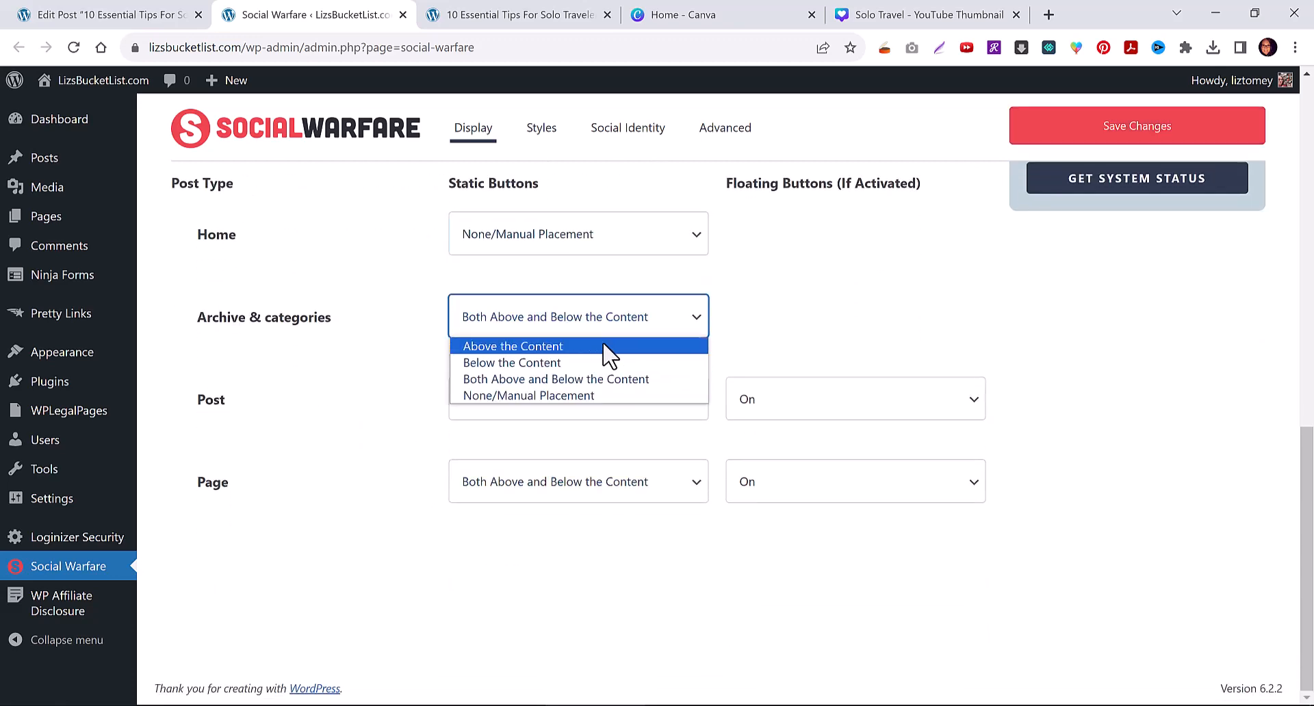
pyautogui.click(545, 364)
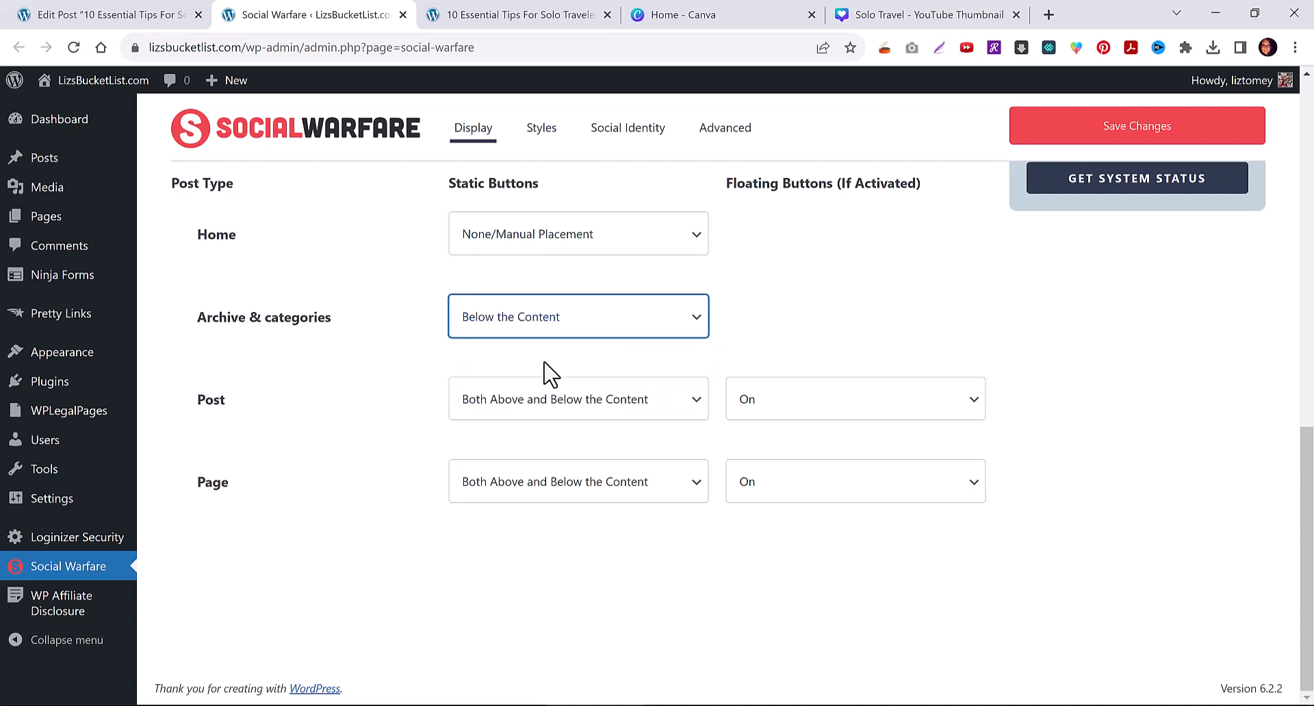
pyautogui.click(531, 405)
pyautogui.click(510, 448)
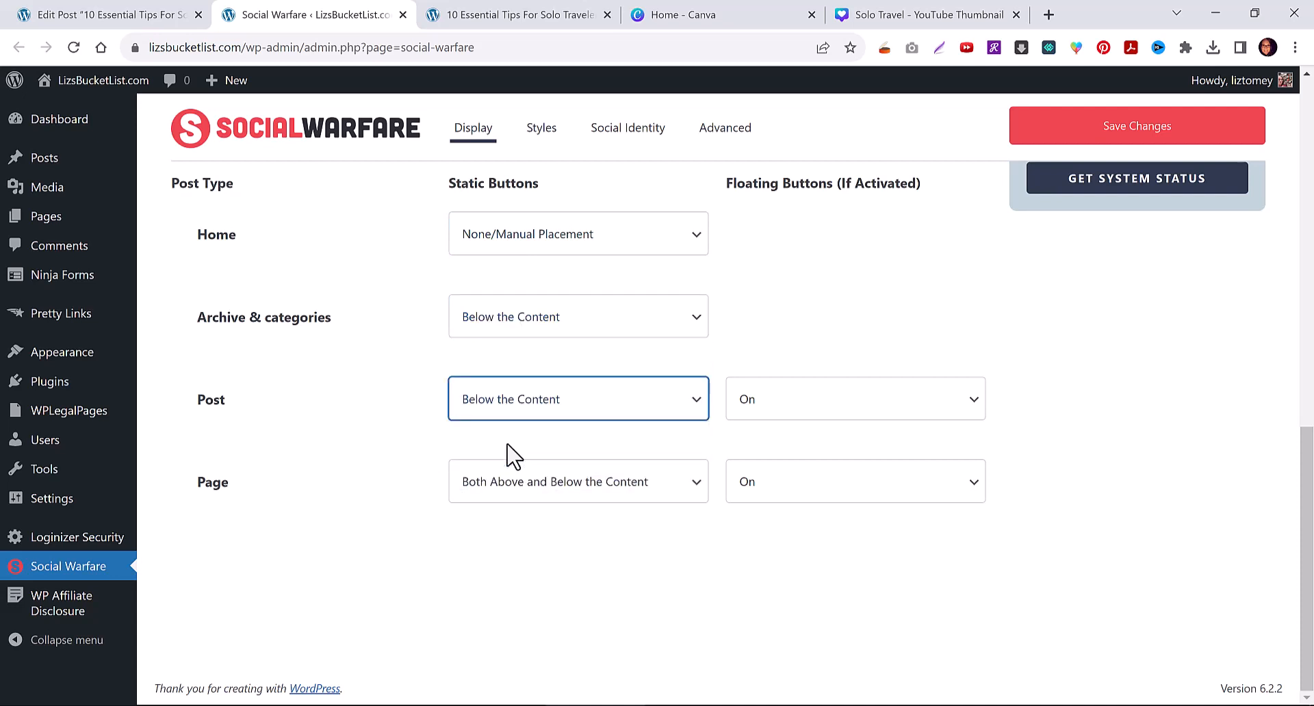
# Set the static share buttons for Page to None/Manual Placement and save the Social Warfare settings.
pyautogui.click(575, 487)
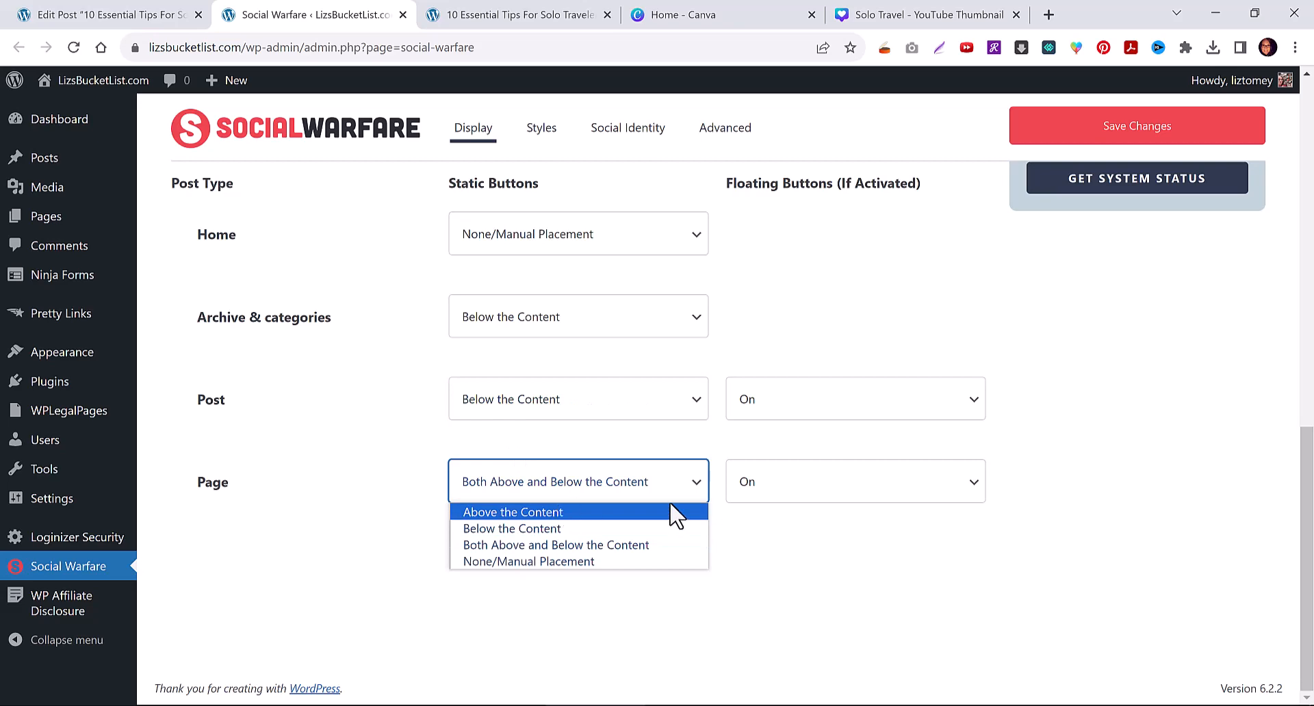
pyautogui.click(559, 562)
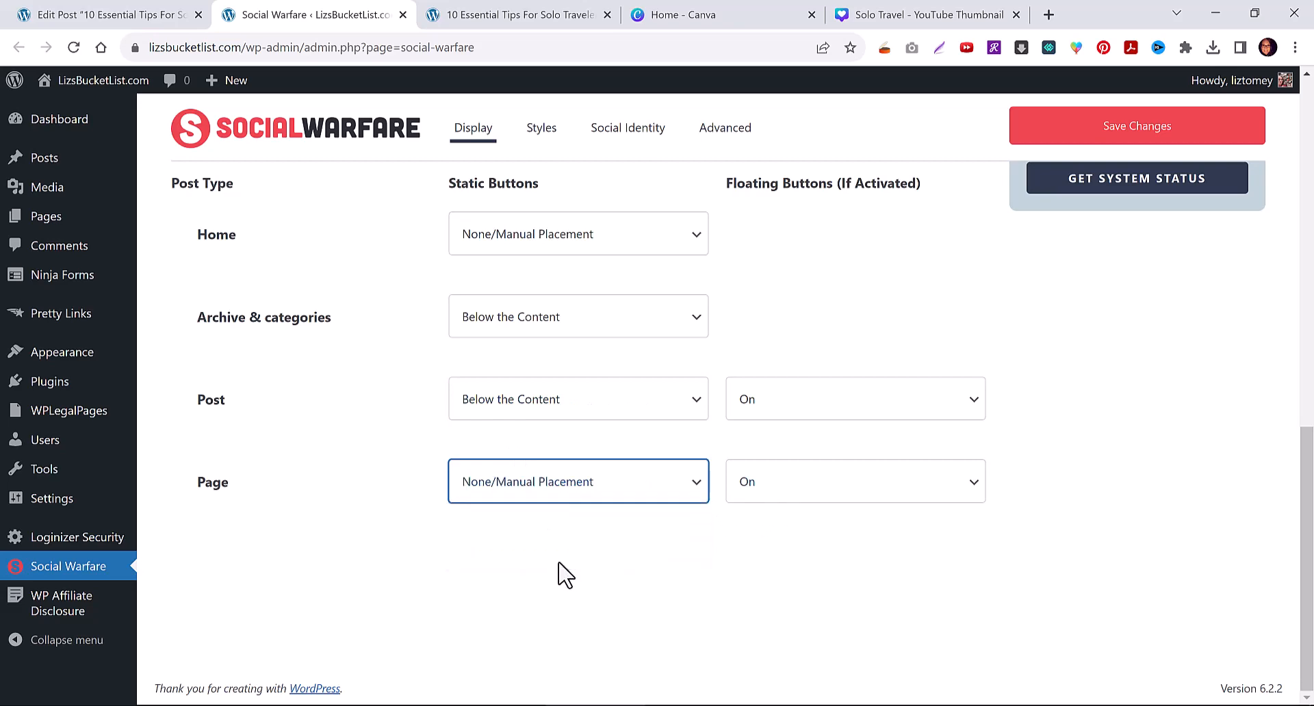
pyautogui.click(1126, 131)
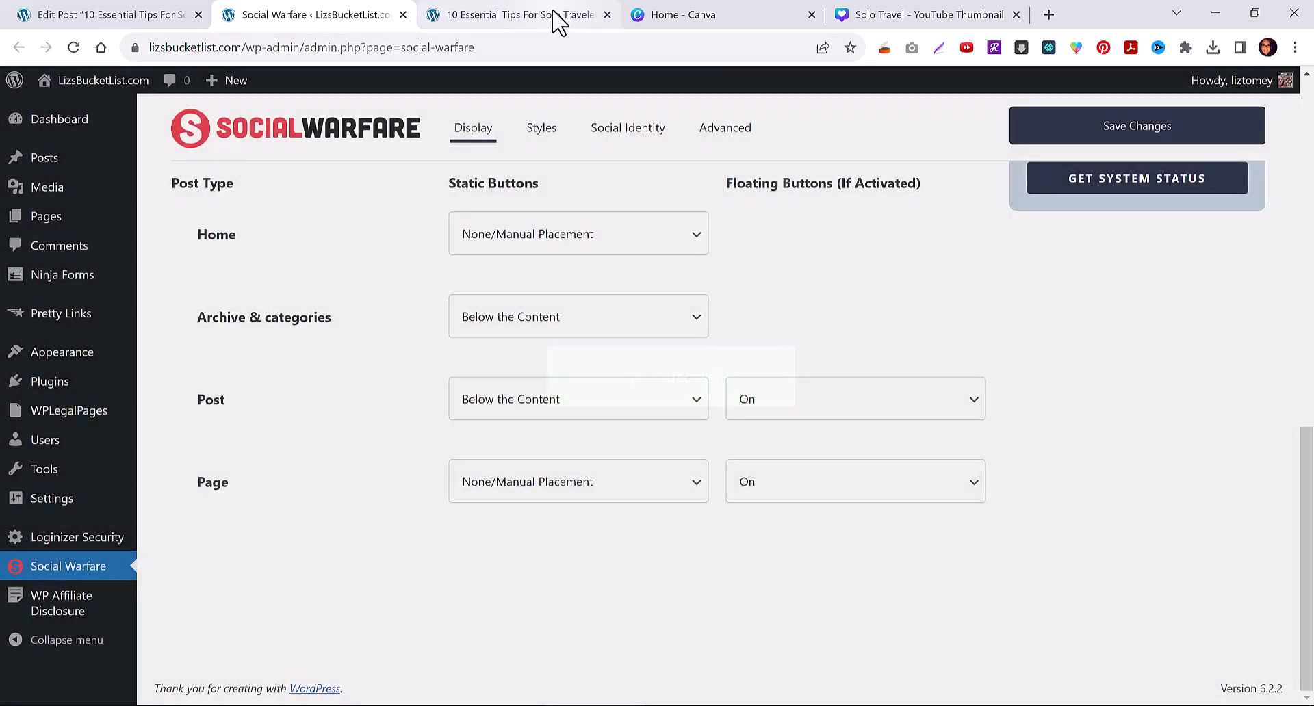
# Reload the live solo travel post and check the share button placement above and below its content.
pyautogui.click(557, 16)
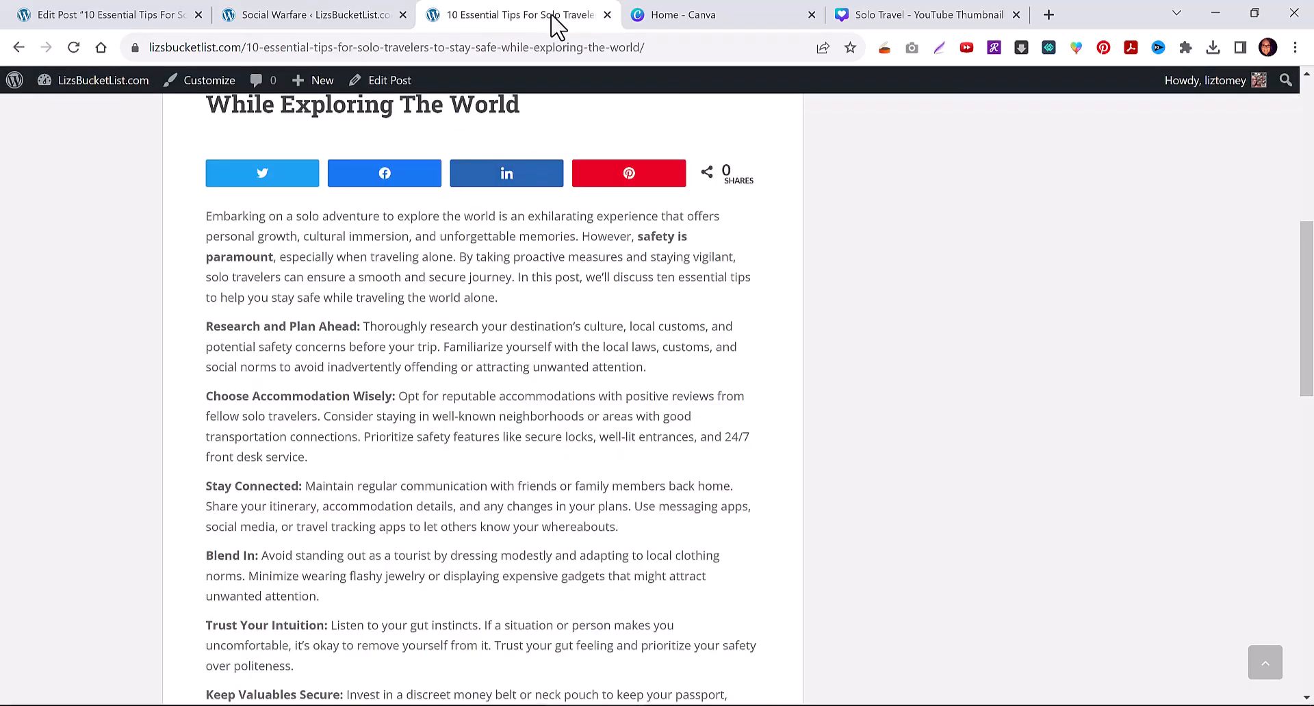
pyautogui.scroll(2, 171, 195)
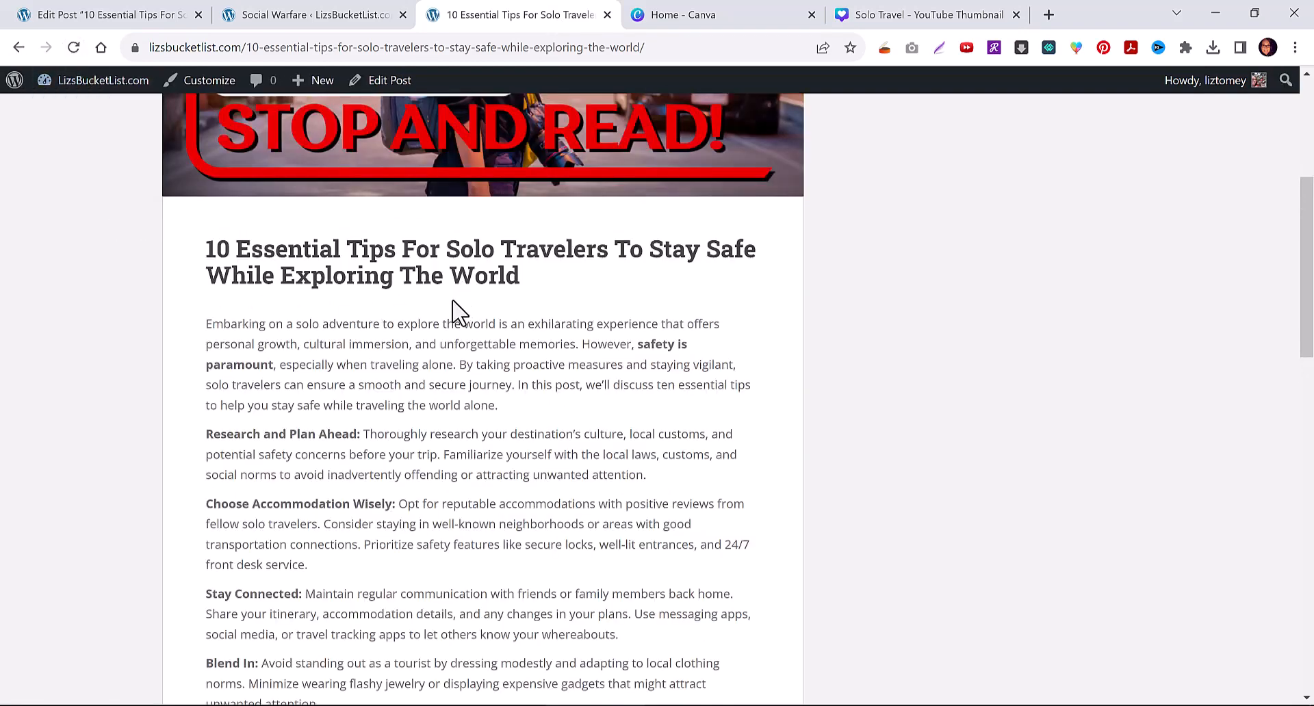
pyautogui.scroll(-15, 458, 328)
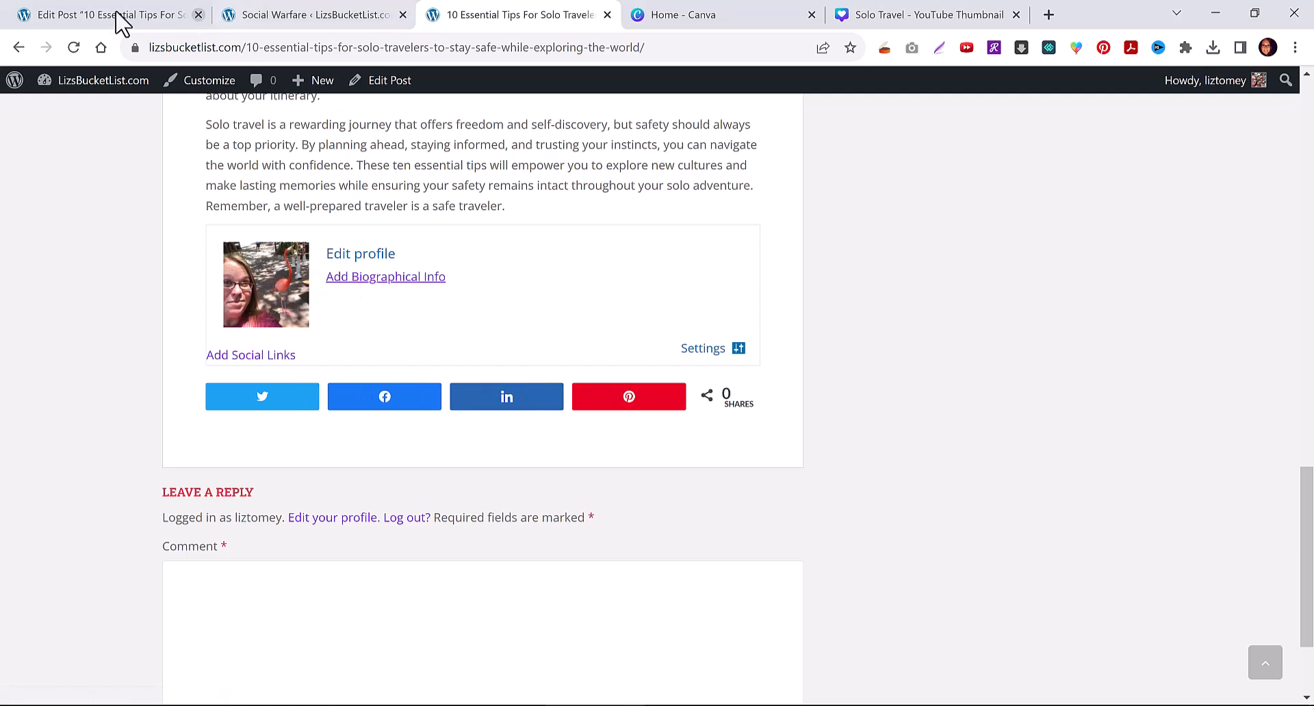
# Review Social Warfare's Styles, Social Identity and Advanced settings, finishing on the Sitewide Identity fields.
pyautogui.click(337, 13)
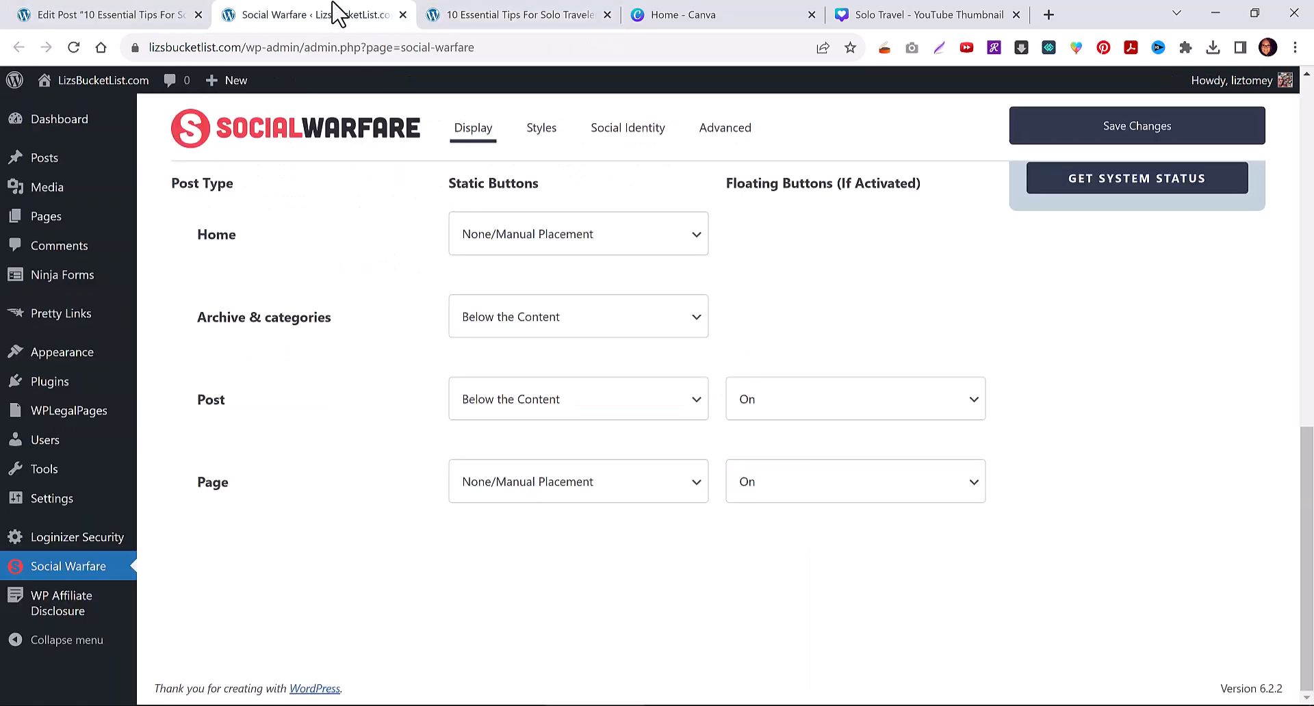
pyautogui.click(546, 137)
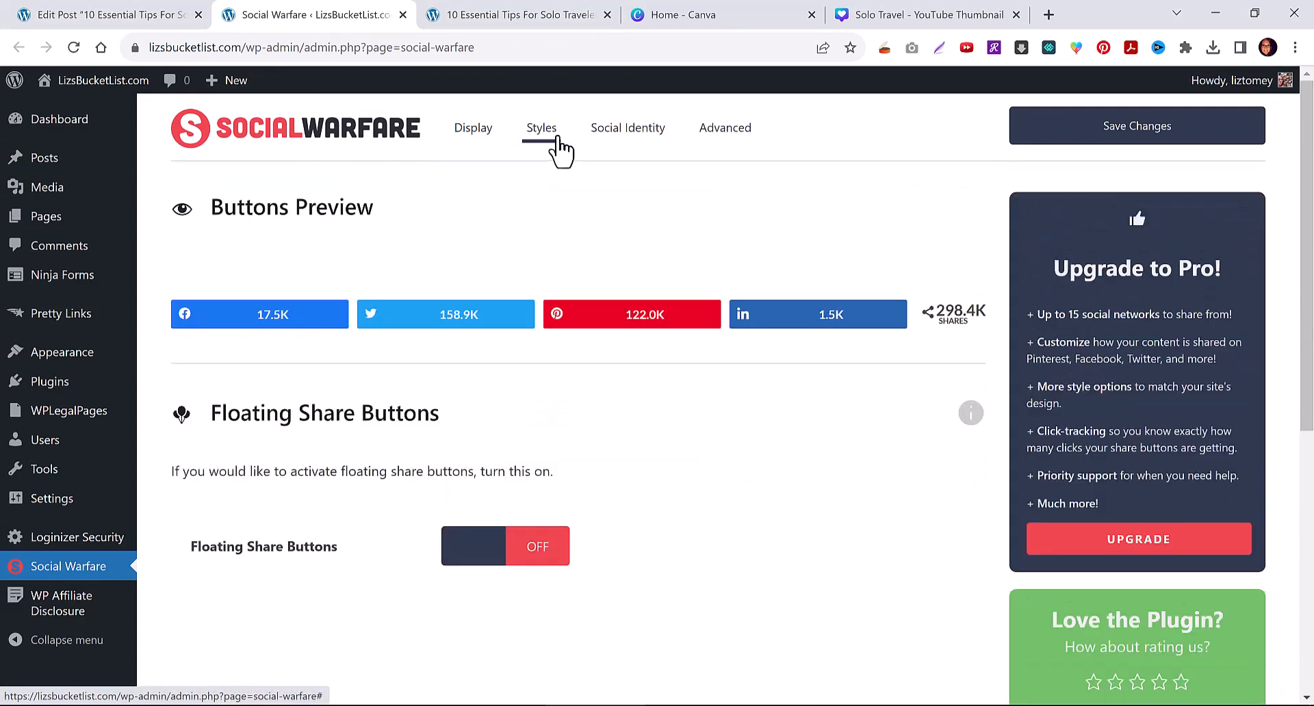
pyautogui.click(628, 137)
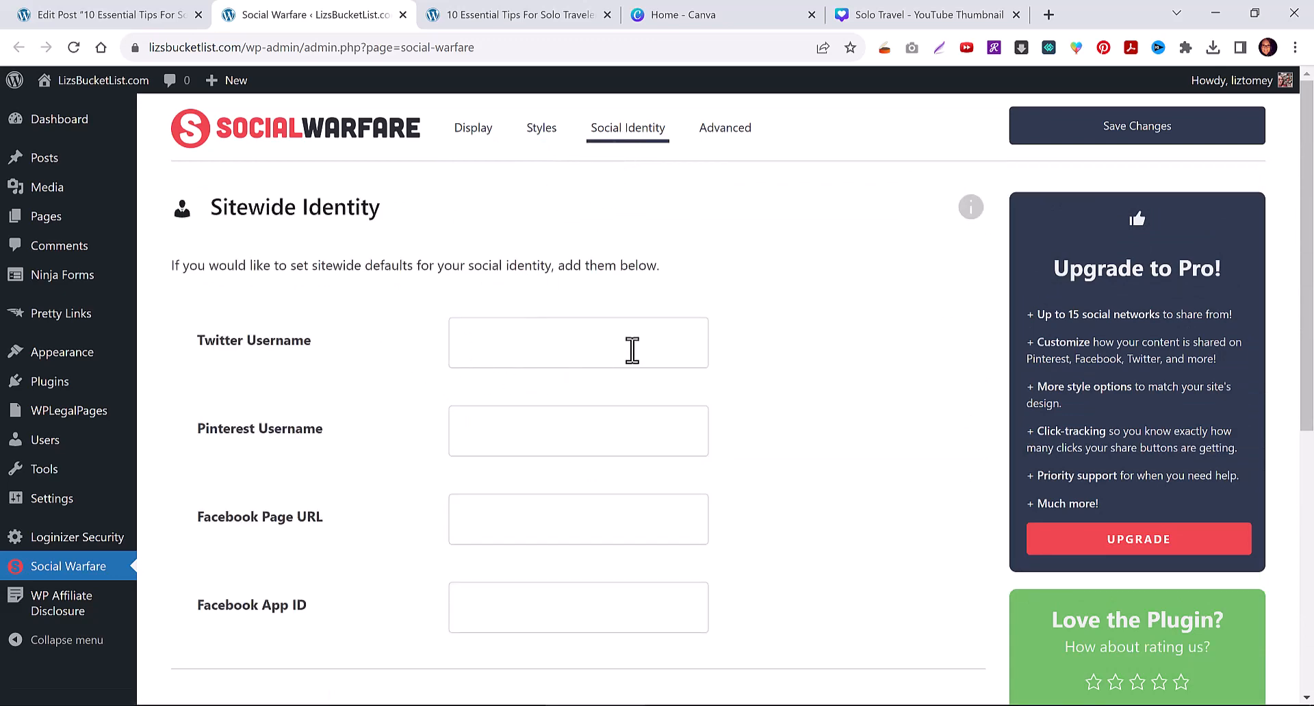
pyautogui.click(710, 135)
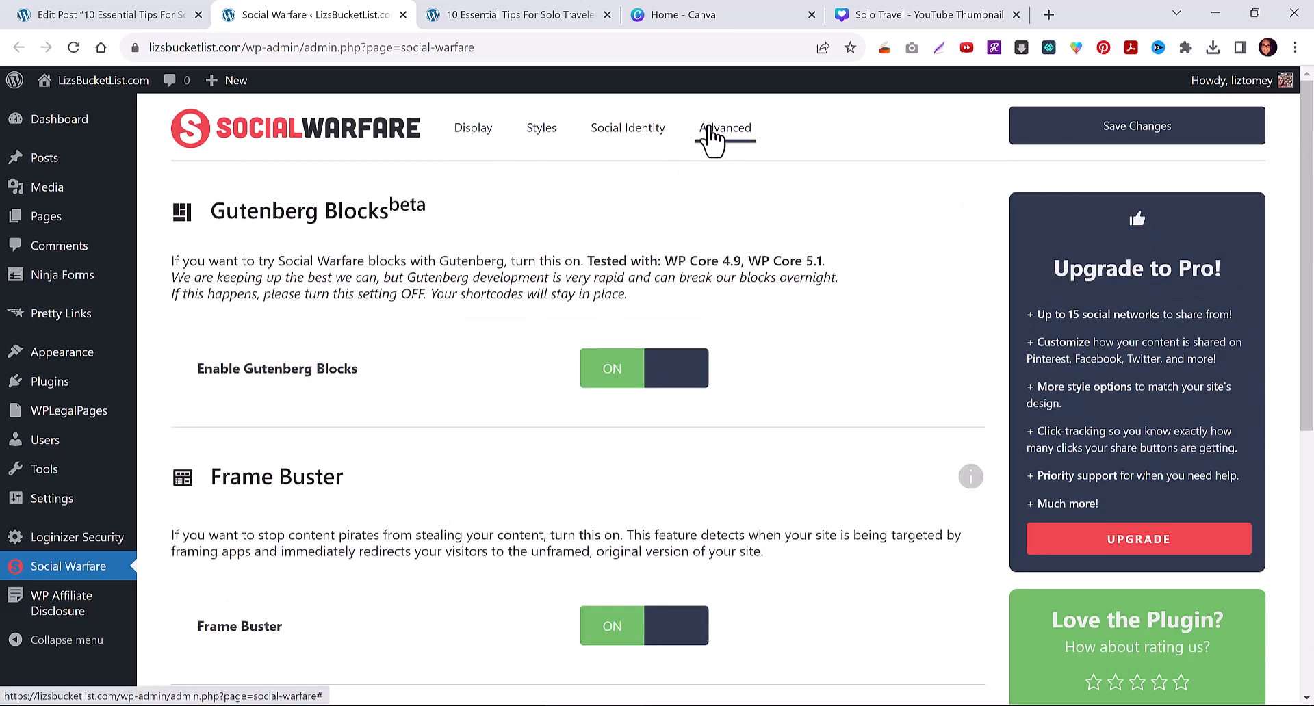
pyautogui.click(647, 140)
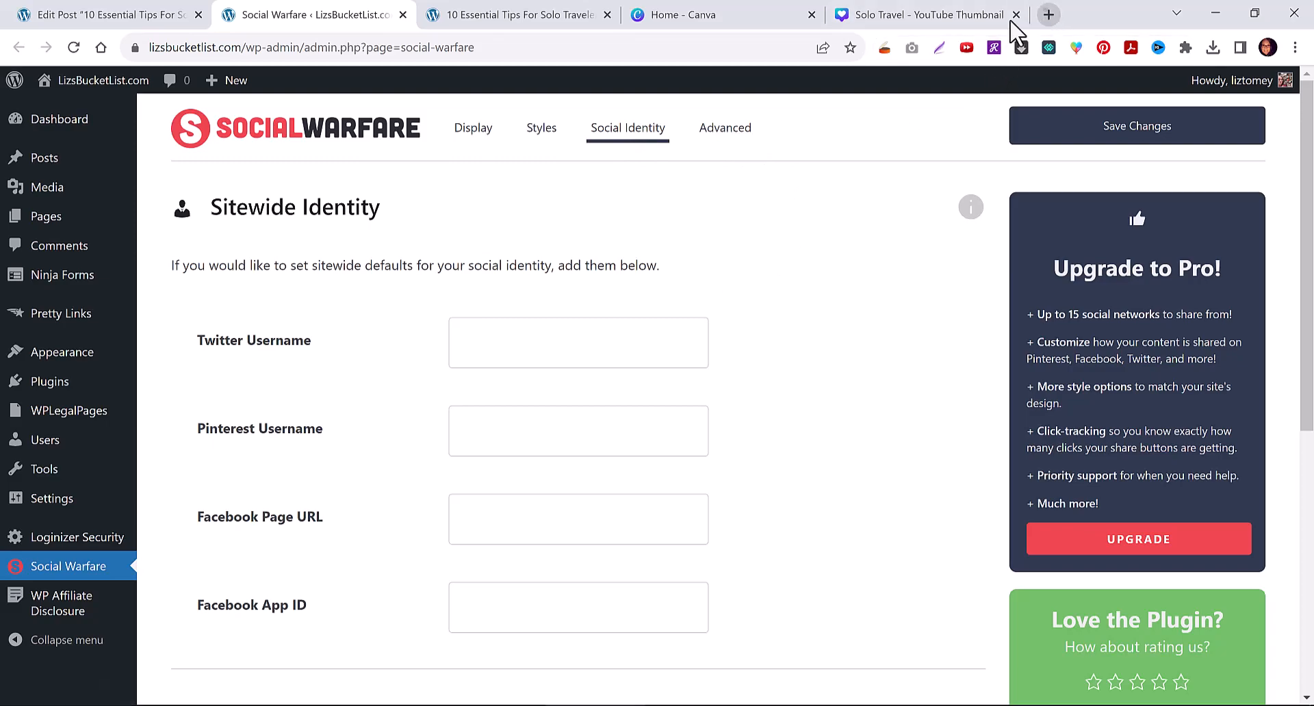
# Open the WordPress dashboard at liztomey.com/blog/wp-admin in a new browser tab.
pyautogui.click(1047, 14)
pyautogui.write('google.com')
pyautogui.press('Return')
pyautogui.click(620, 57)
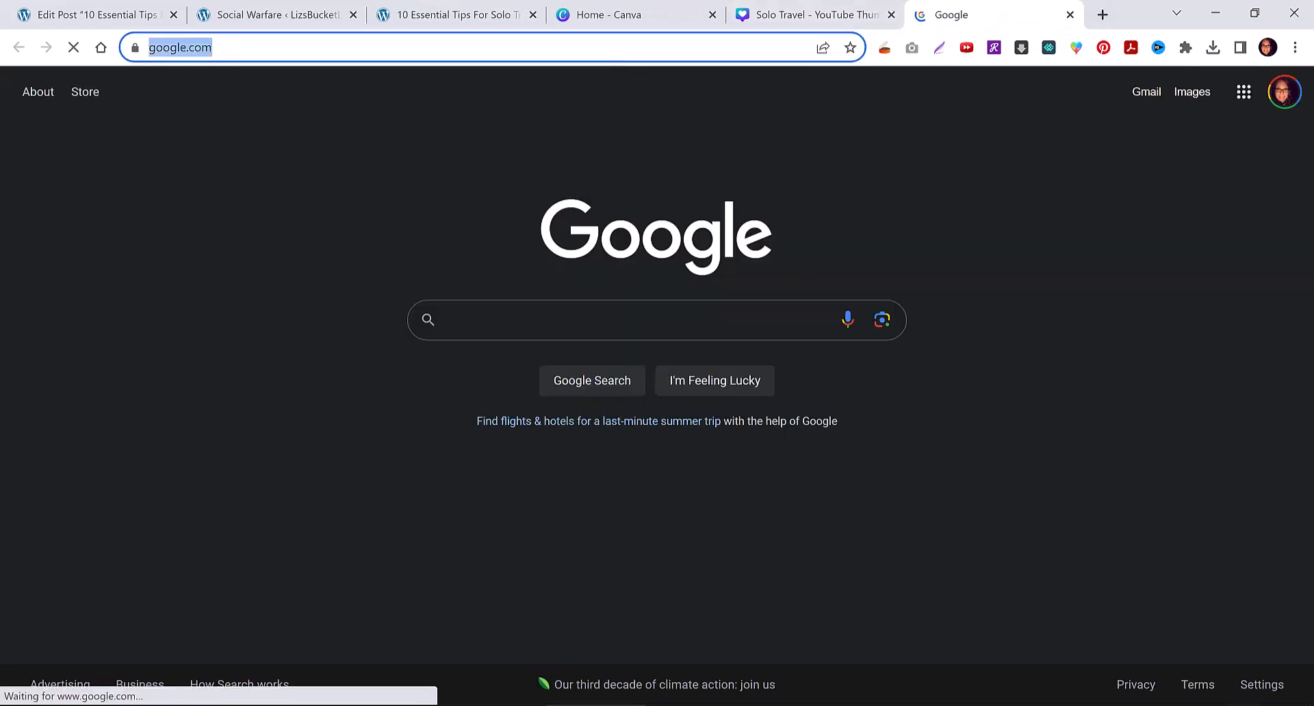
pyautogui.write('liztomey')
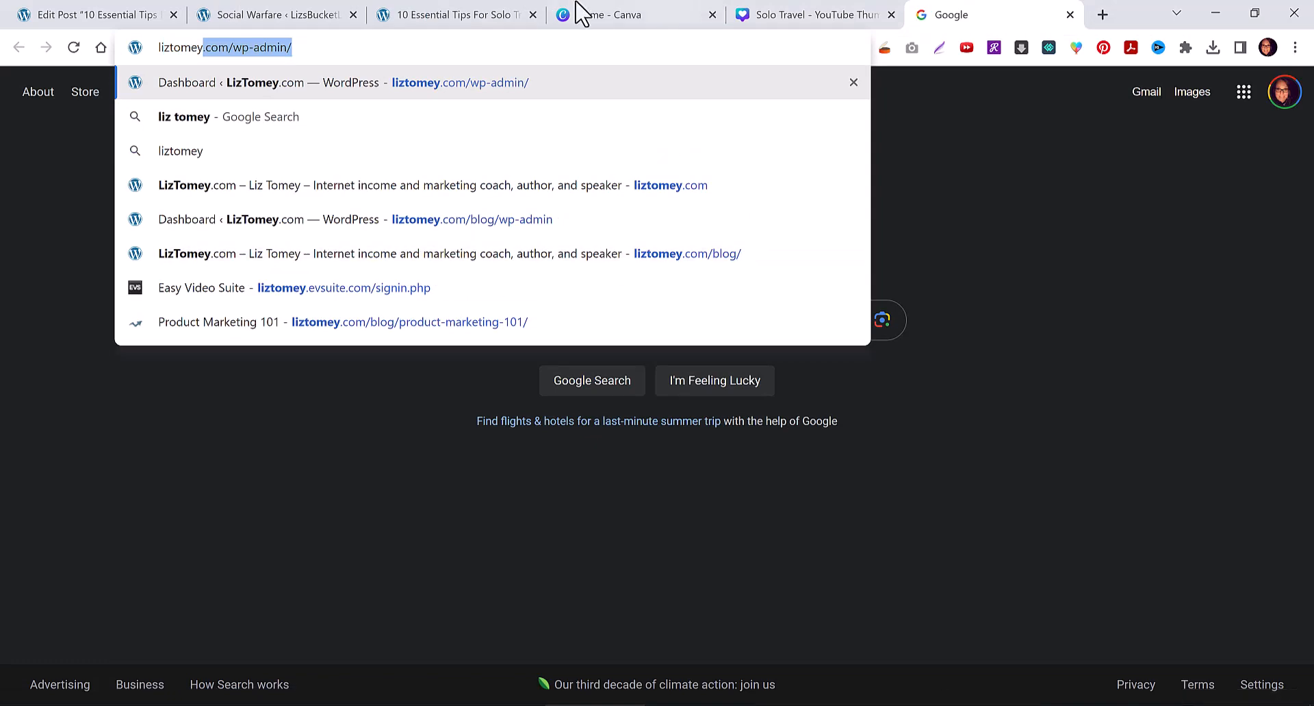
pyautogui.click(245, 48)
pyautogui.moveTo(234, 48); pyautogui.dragTo(466, 46)
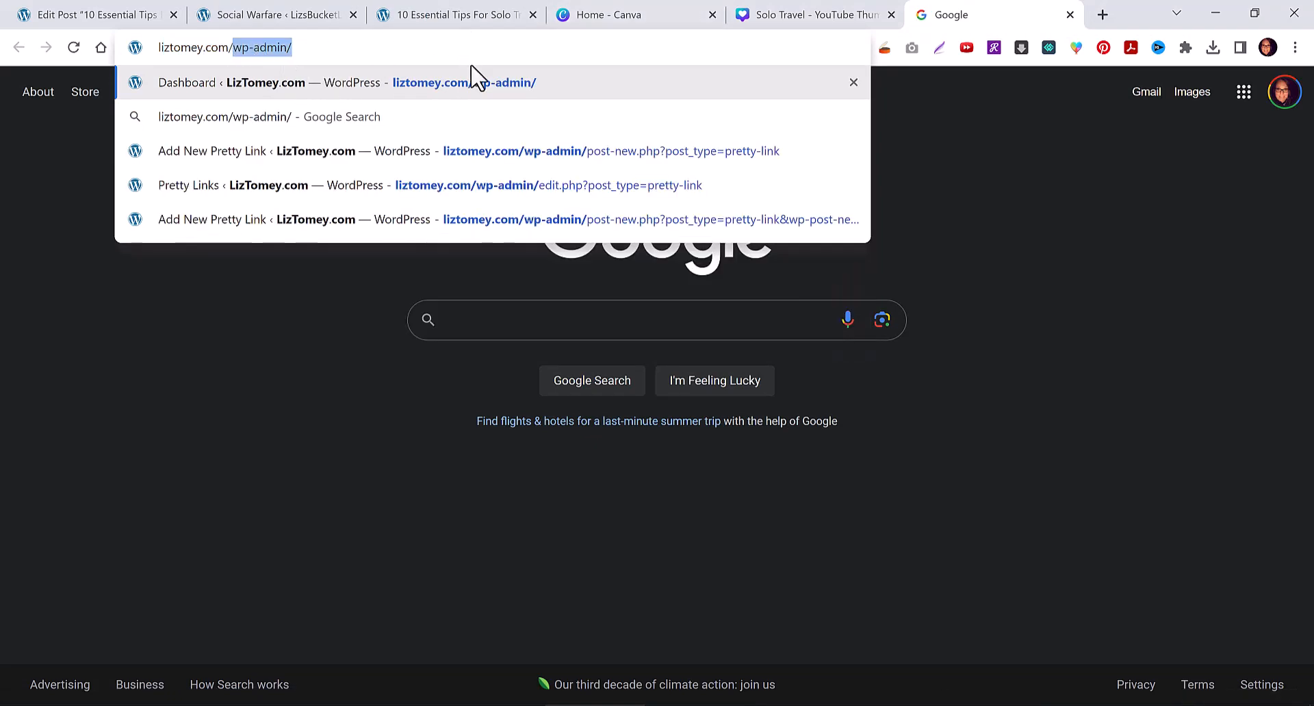
pyautogui.write('blog/')
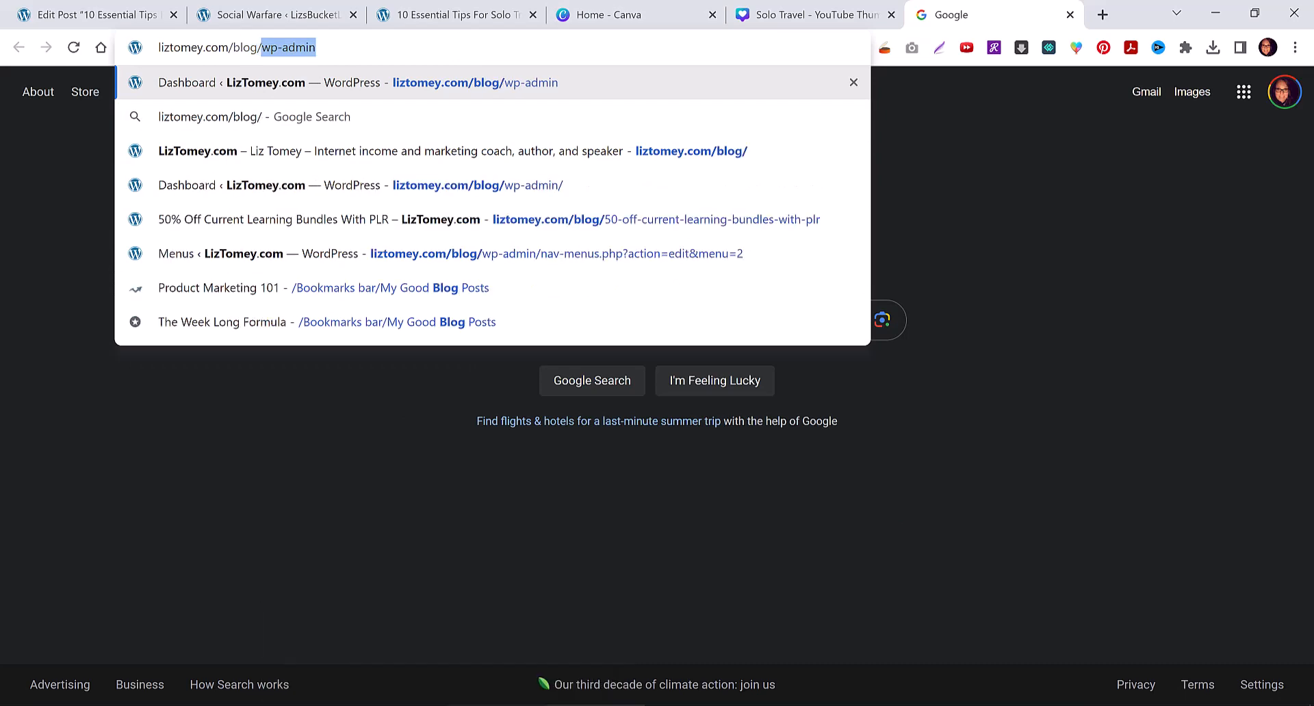
pyautogui.press('Return')
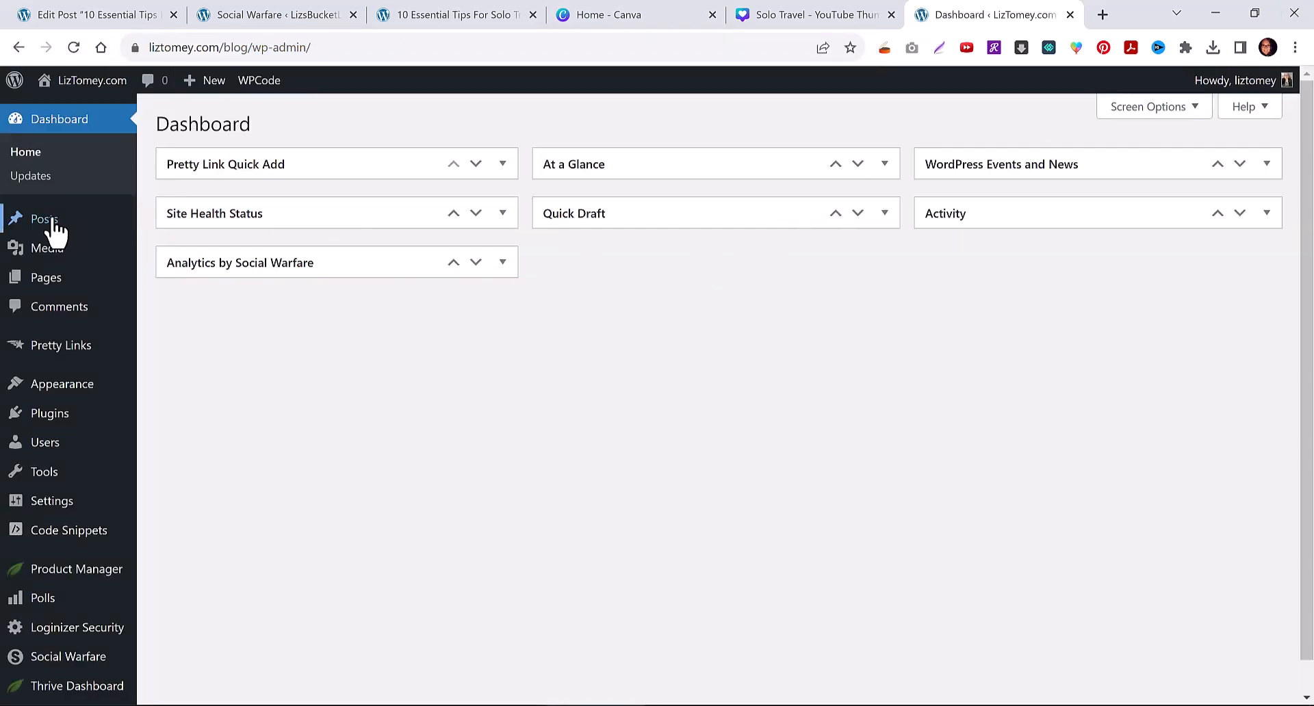
# Open the post "Bank! Sell The Entire Series!" for editing from the list of all posts.
pyautogui.moveTo(53, 225)
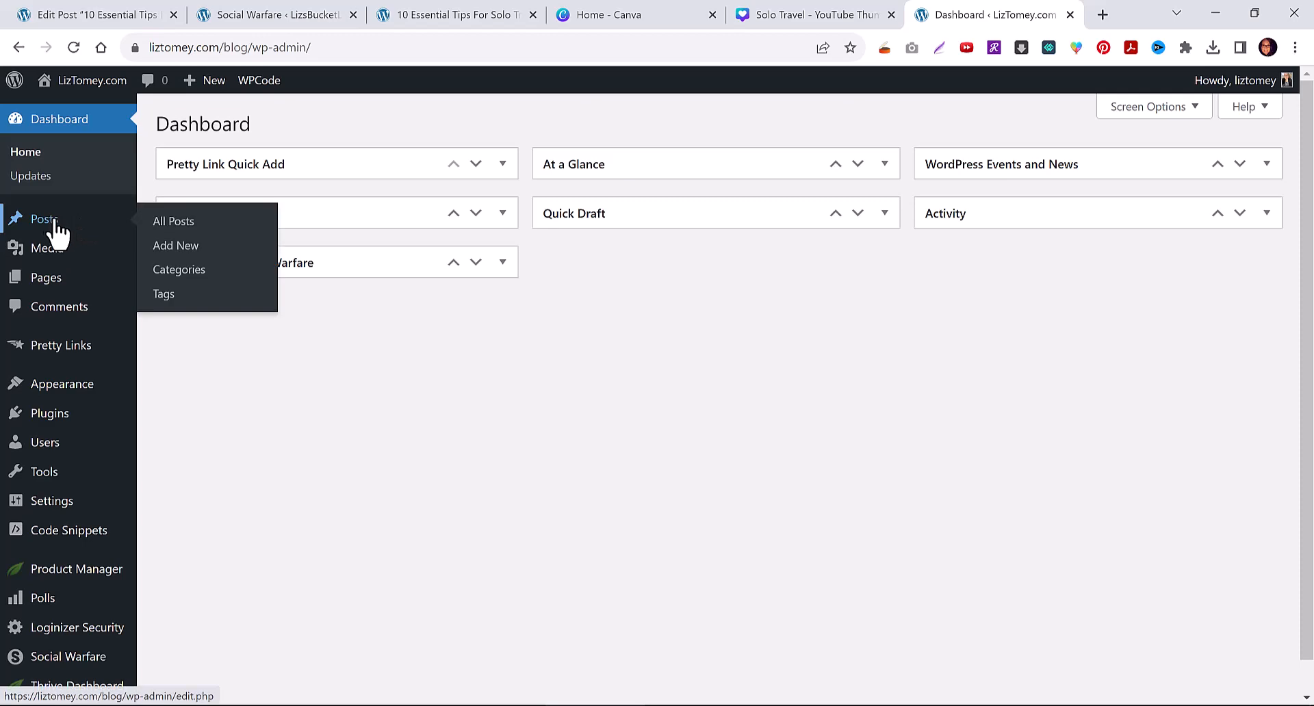
pyautogui.click(177, 226)
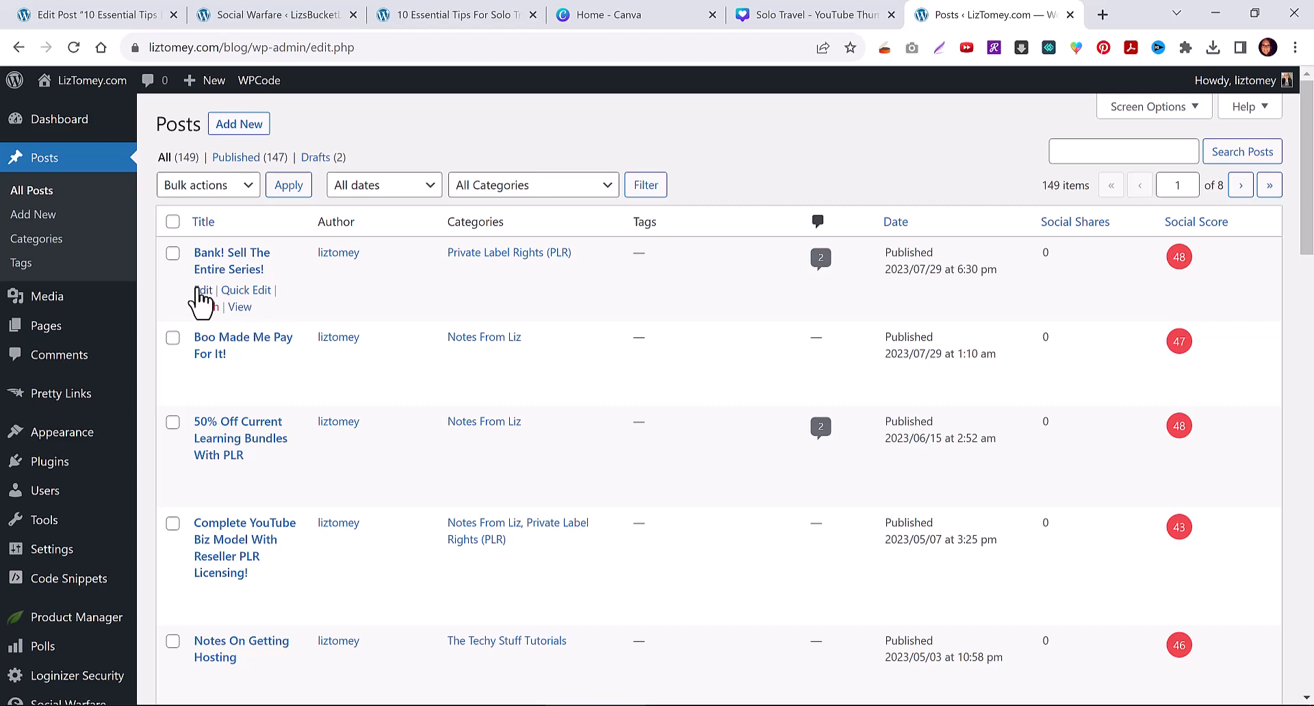
pyautogui.click(203, 291)
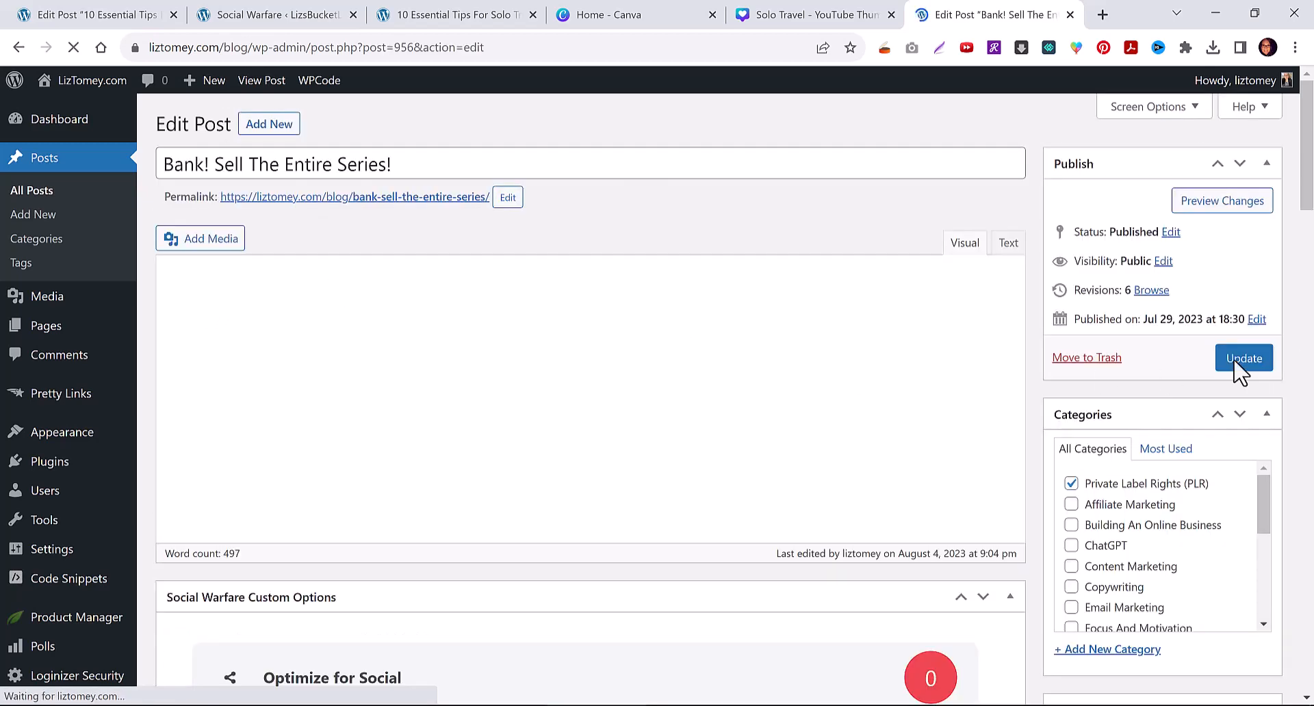
# Examine the Open Graph image, title and description in the post's Social Warfare Custom Options.
pyautogui.scroll(-4, 1282, 240)
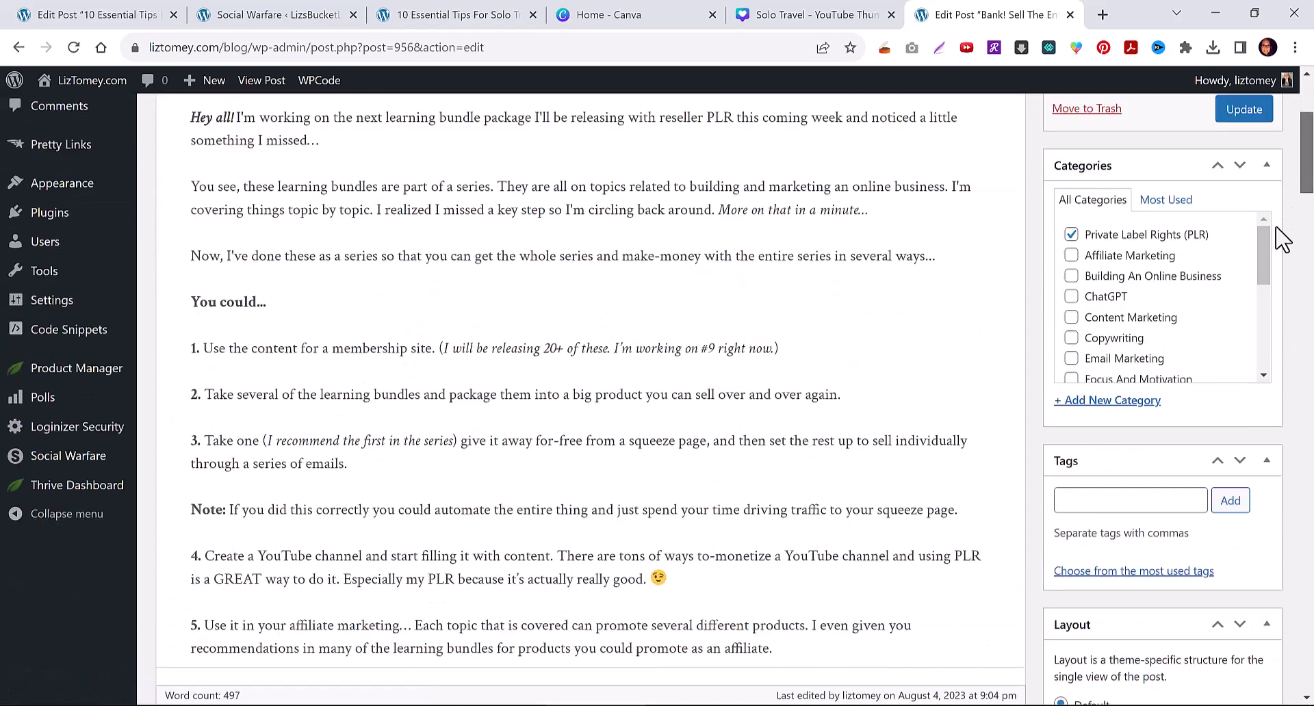
pyautogui.scroll(-10, 1282, 240)
pyautogui.scroll(2, 1252, 357)
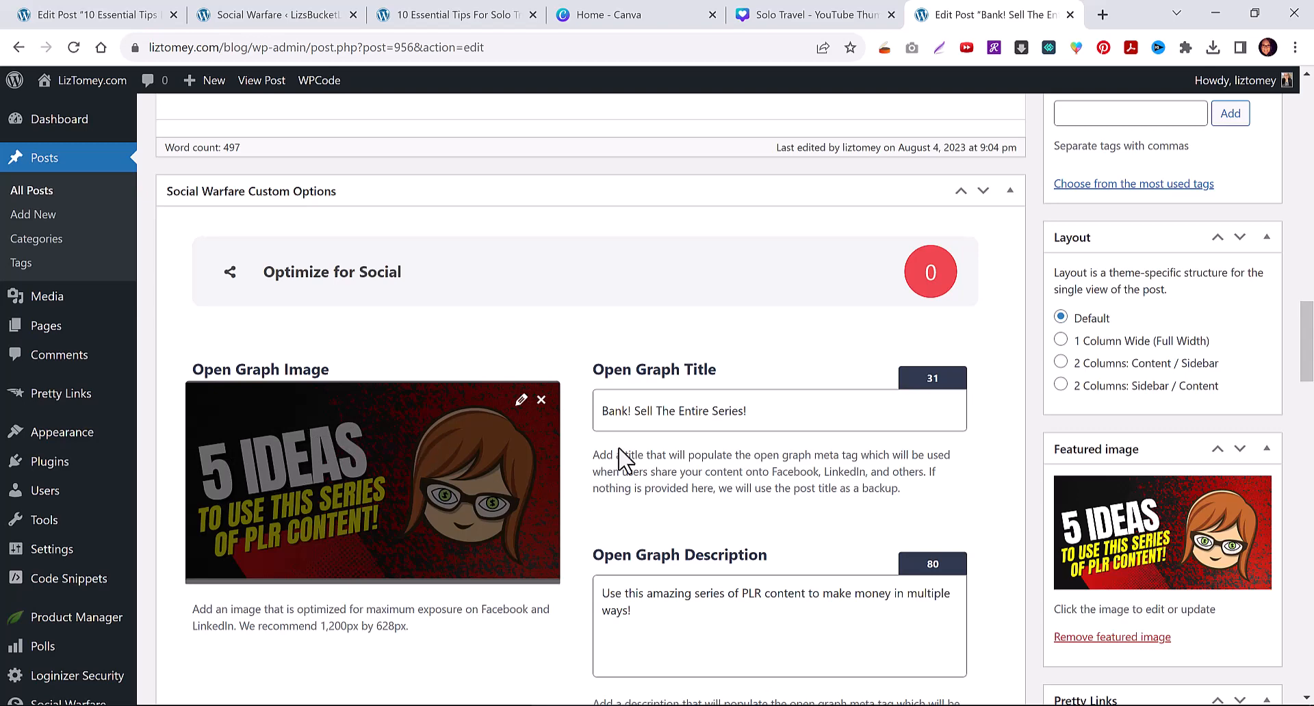
pyautogui.moveTo(603, 412); pyautogui.dragTo(798, 411)
pyautogui.scroll(-4, 801, 455)
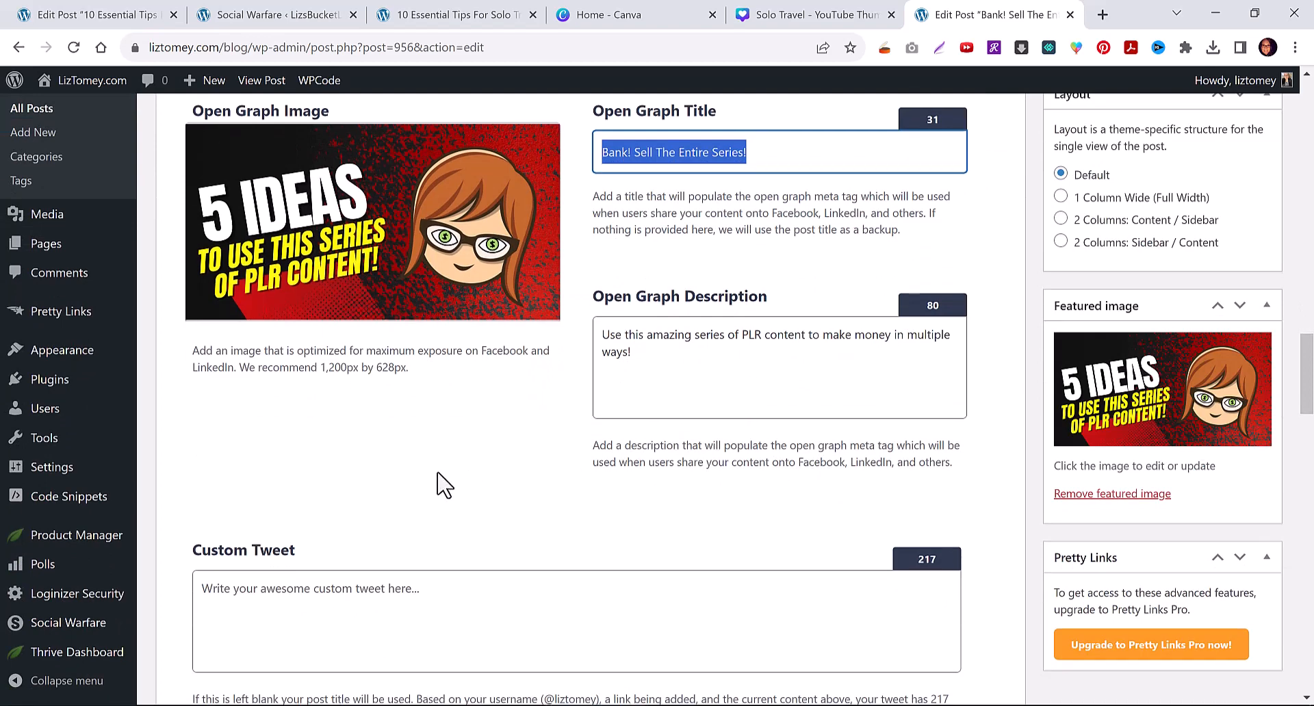
# Examine the Custom Tweet, Open Graph for Twitter Card and Pinterest image and description options of the post.
pyautogui.scroll(-3, 435, 483)
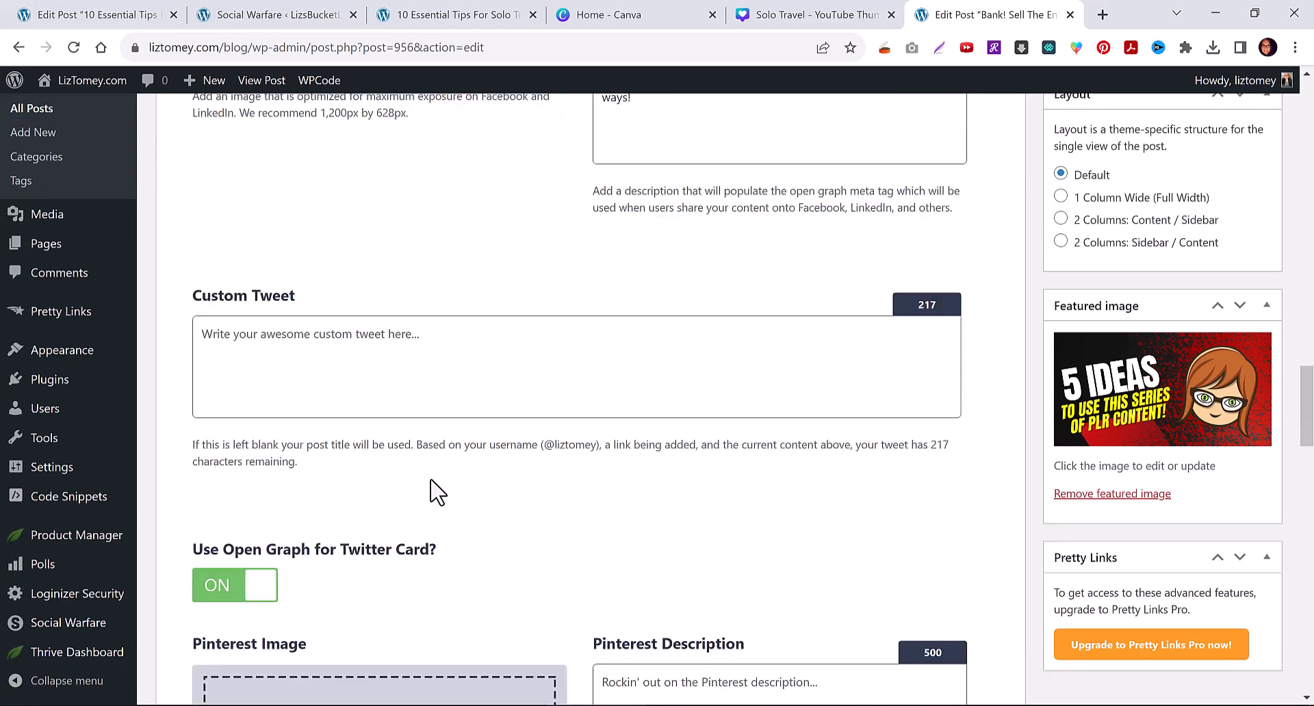
pyautogui.click(358, 336)
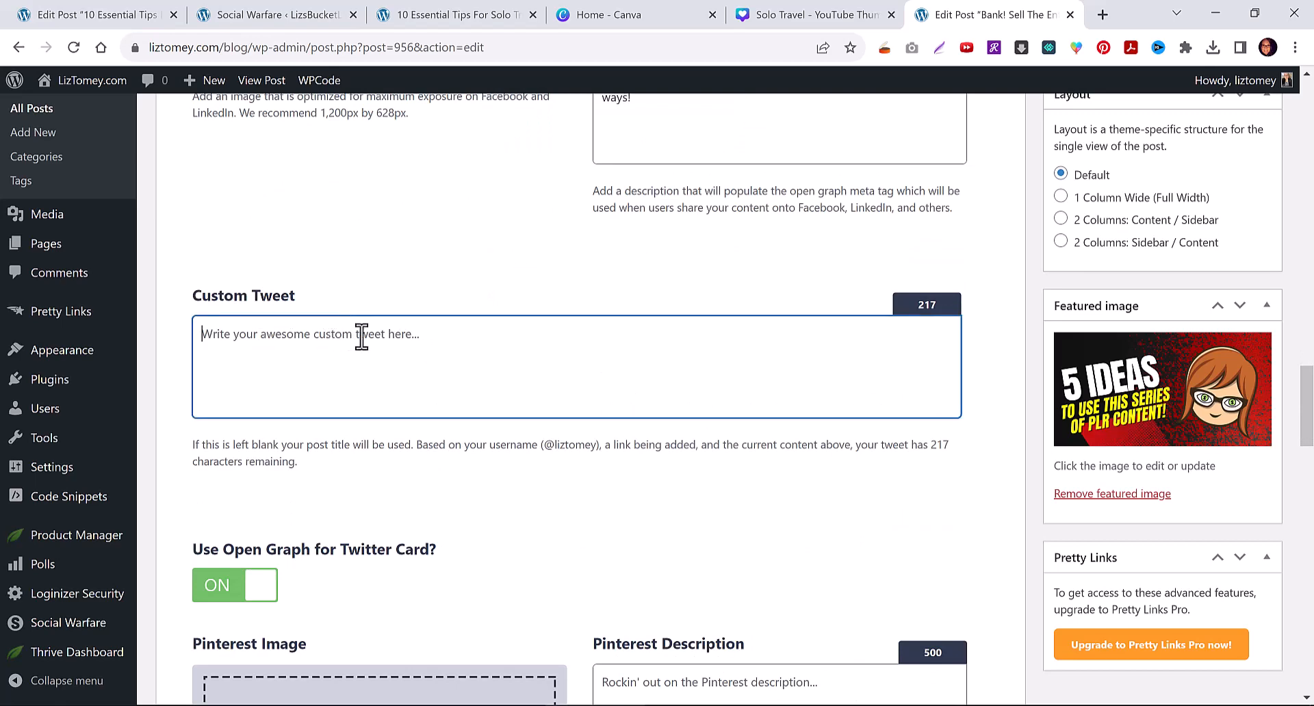
pyautogui.scroll(-4, 364, 346)
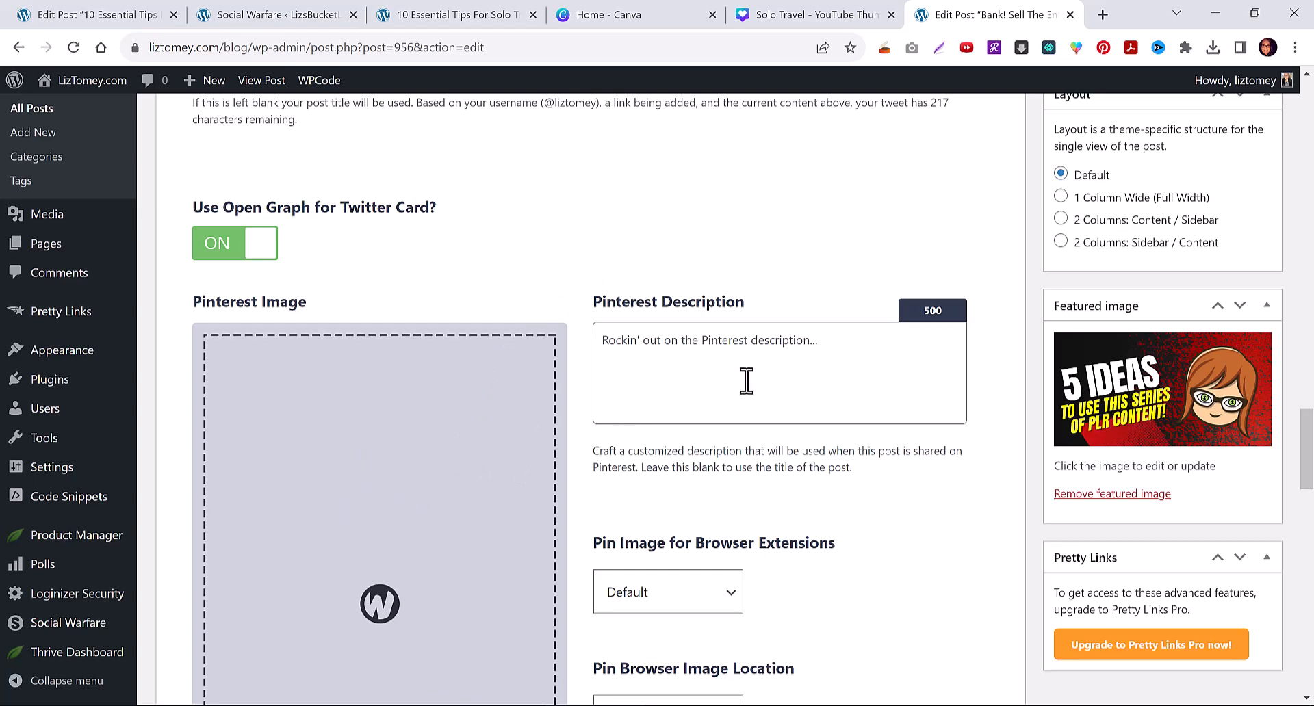
pyautogui.scroll(-9, 747, 386)
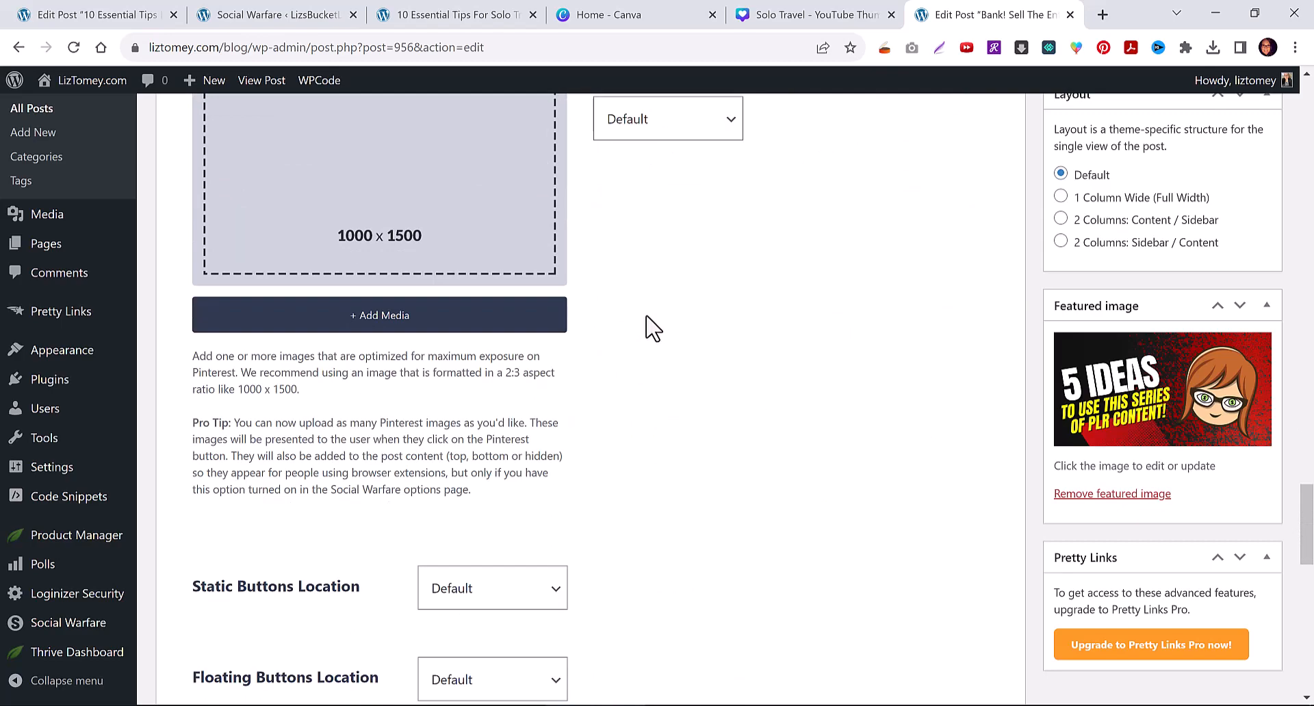
pyautogui.scroll(12, 656, 317)
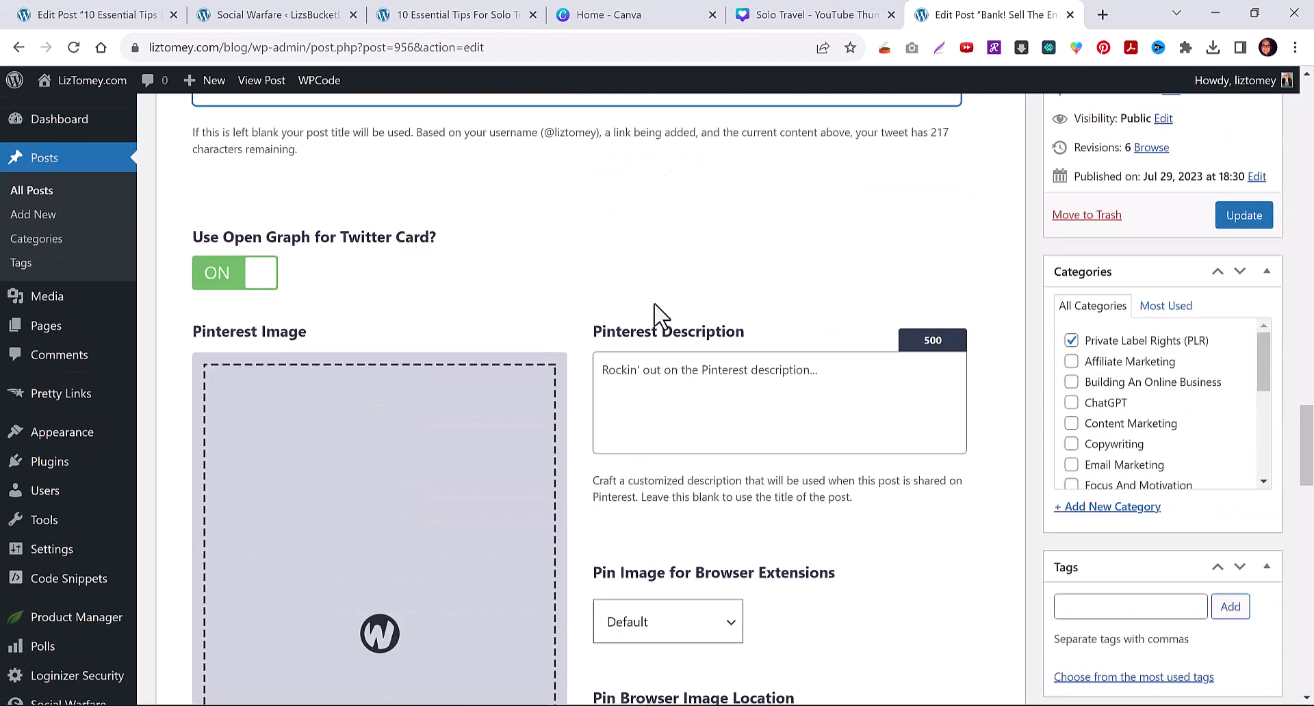
pyautogui.scroll(-6, 825, 425)
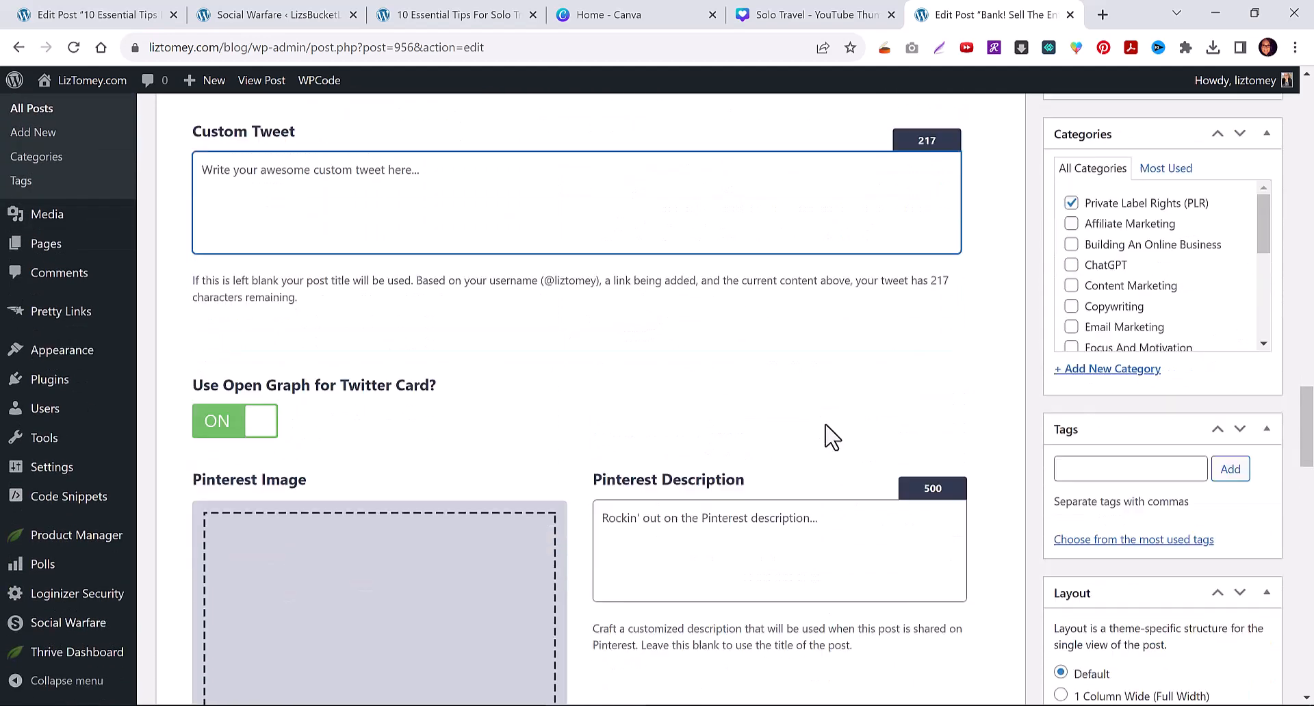
# Glance at the live solo travel post, and review the PLR post's pin image, Static Buttons Location and Floating Buttons Location options.
pyautogui.click(462, 17)
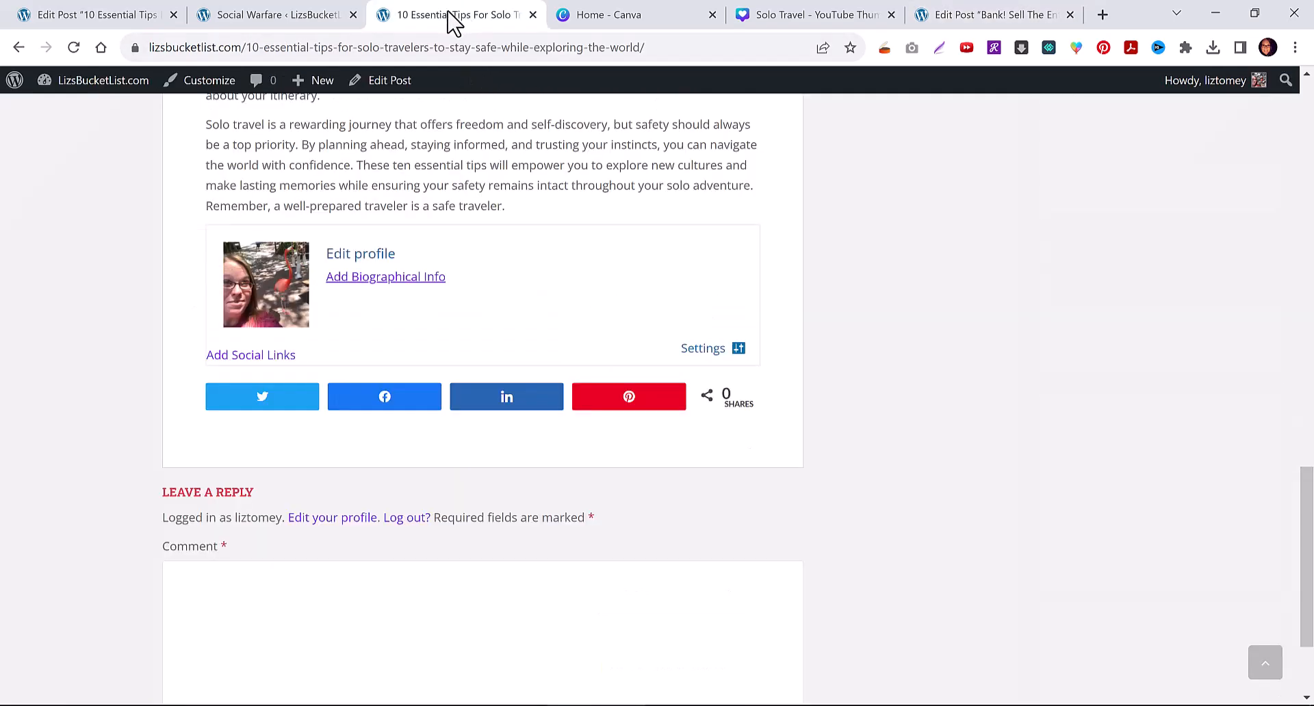
pyautogui.click(965, 13)
pyautogui.scroll(-6, 680, 434)
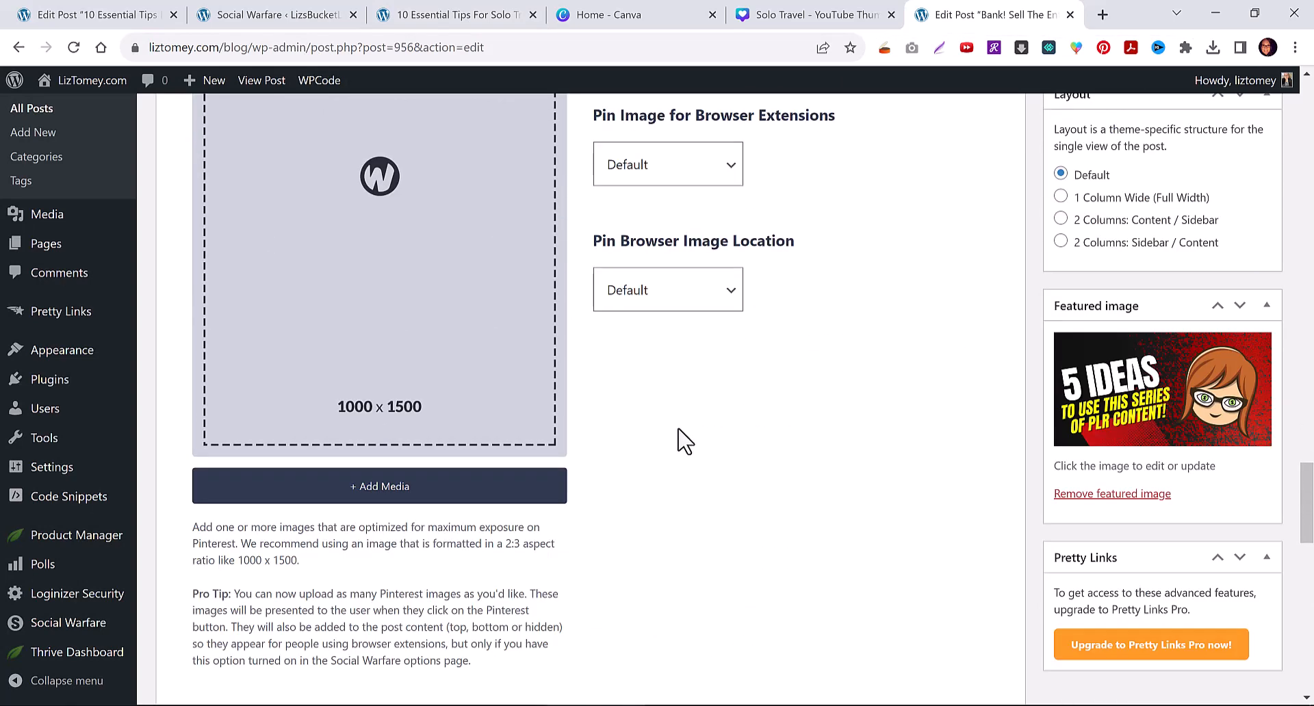
pyautogui.scroll(-5, 683, 451)
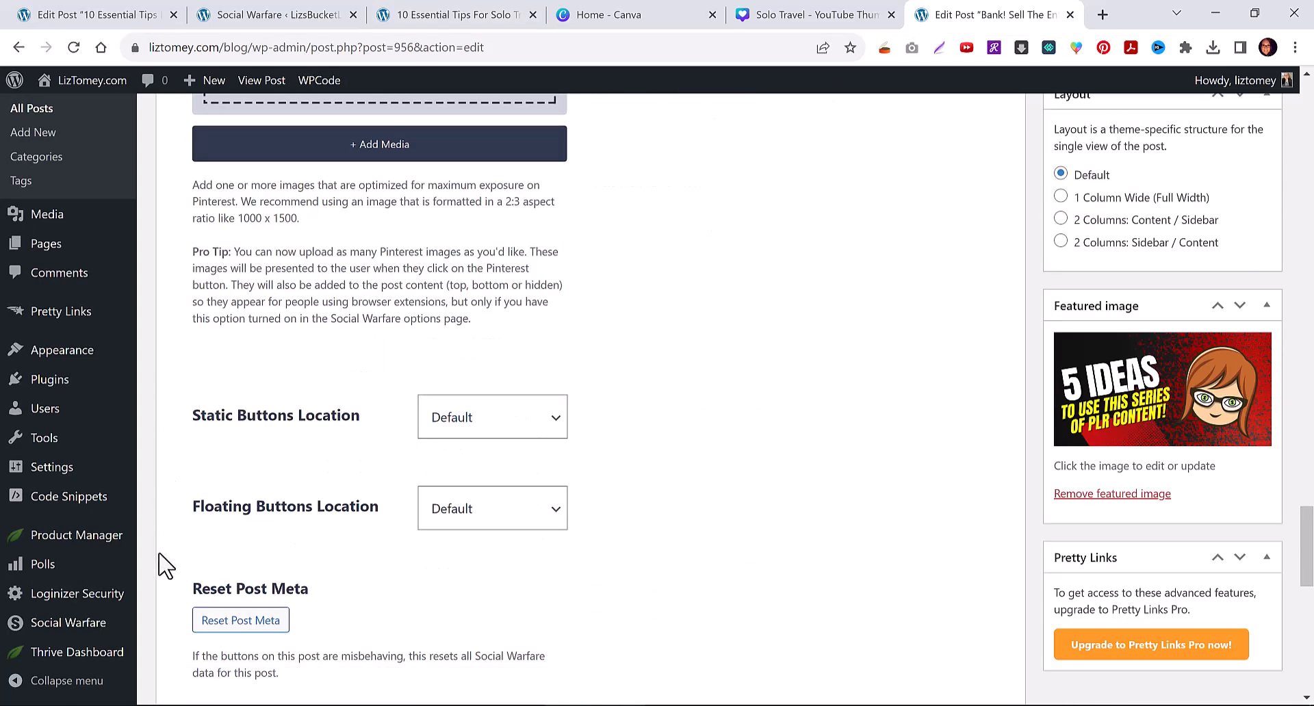
# Open the Social Warfare Pro settings and review the button preview, visual options, floating share buttons and Click-To-Tweet style.
pyautogui.moveTo(92, 626)
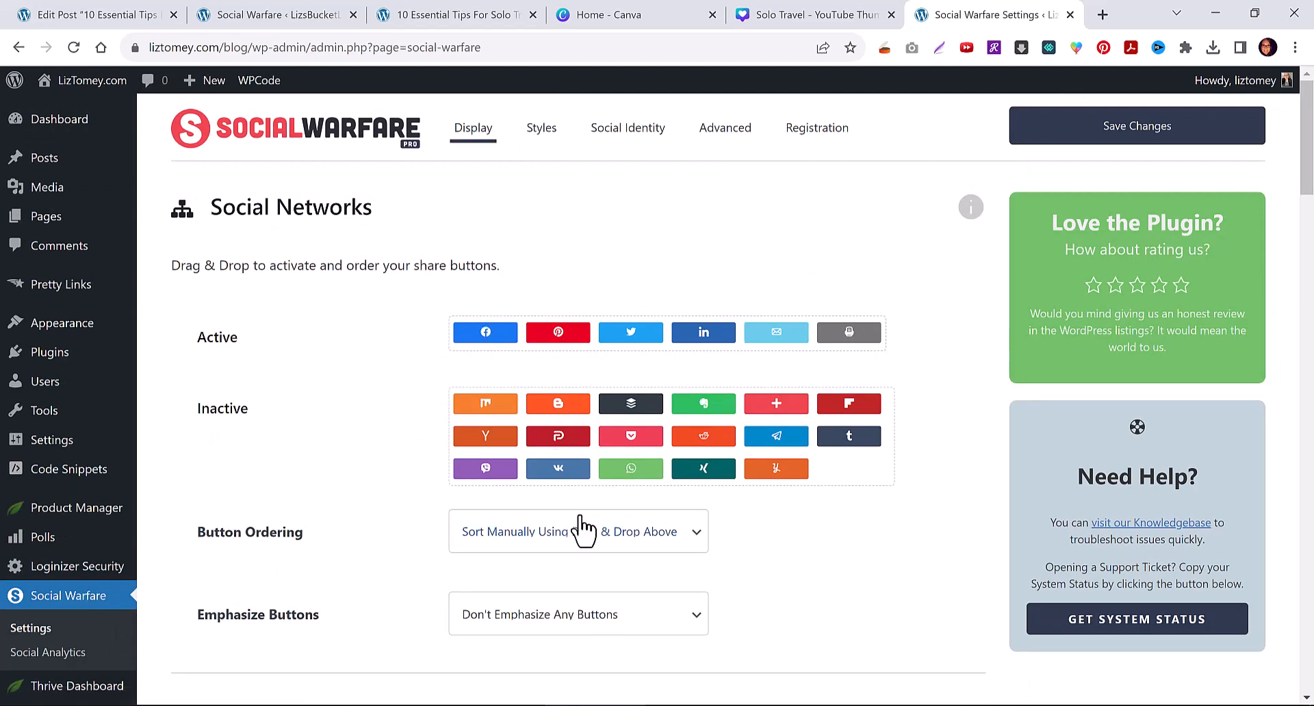
pyautogui.click(542, 134)
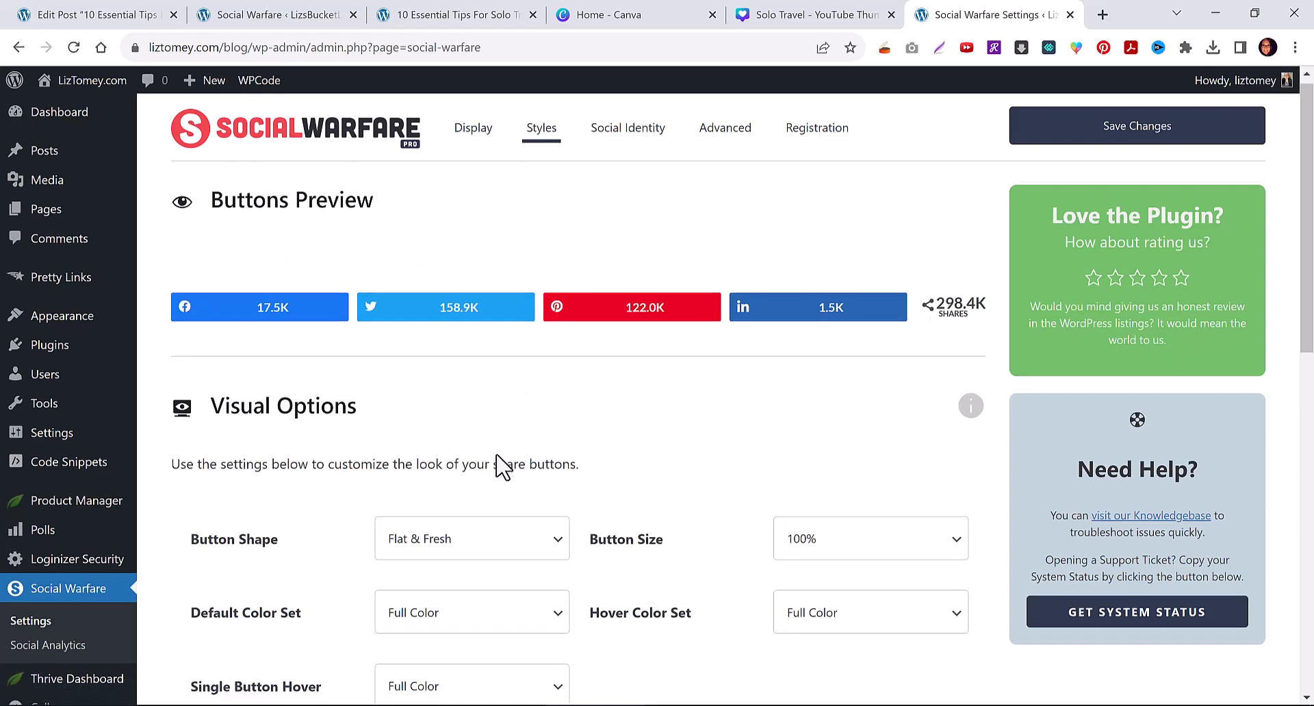
pyautogui.scroll(-10, 499, 463)
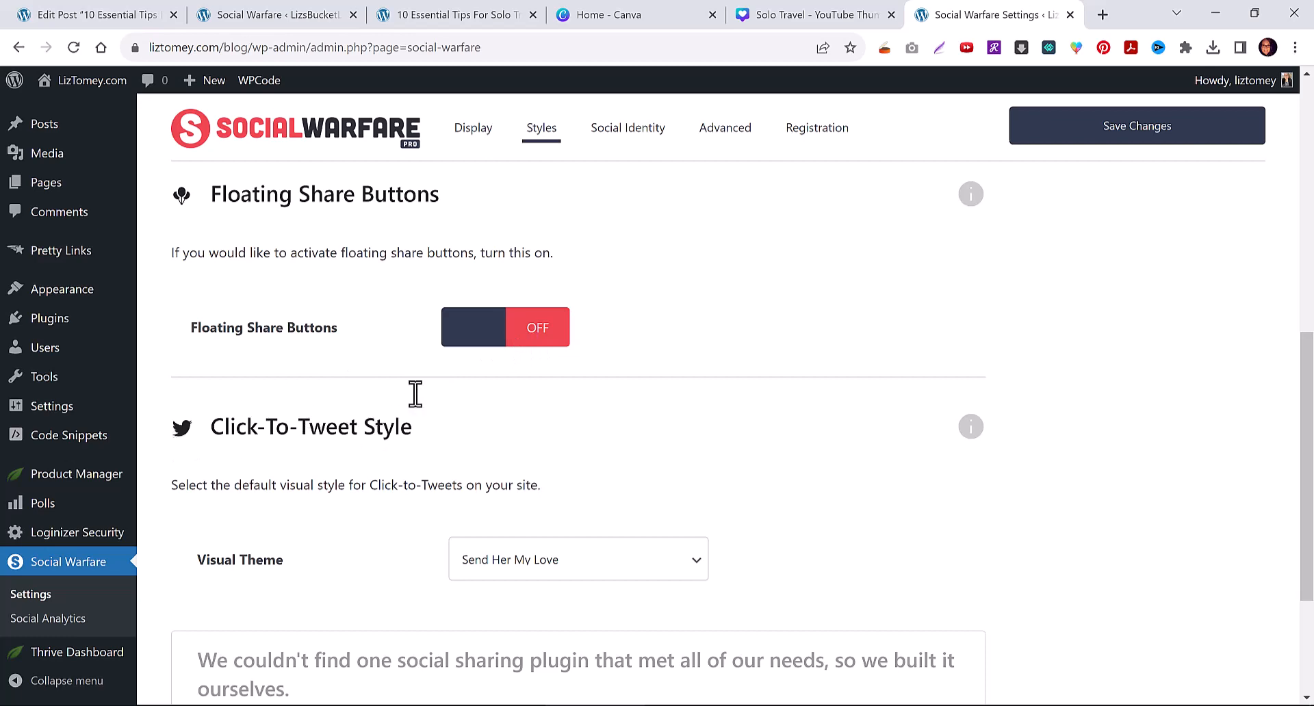
# Return to the live solo travel post and examine the "Be Cautious with Alcohol" paragraph and the share buttons below the content.
pyautogui.click(335, 13)
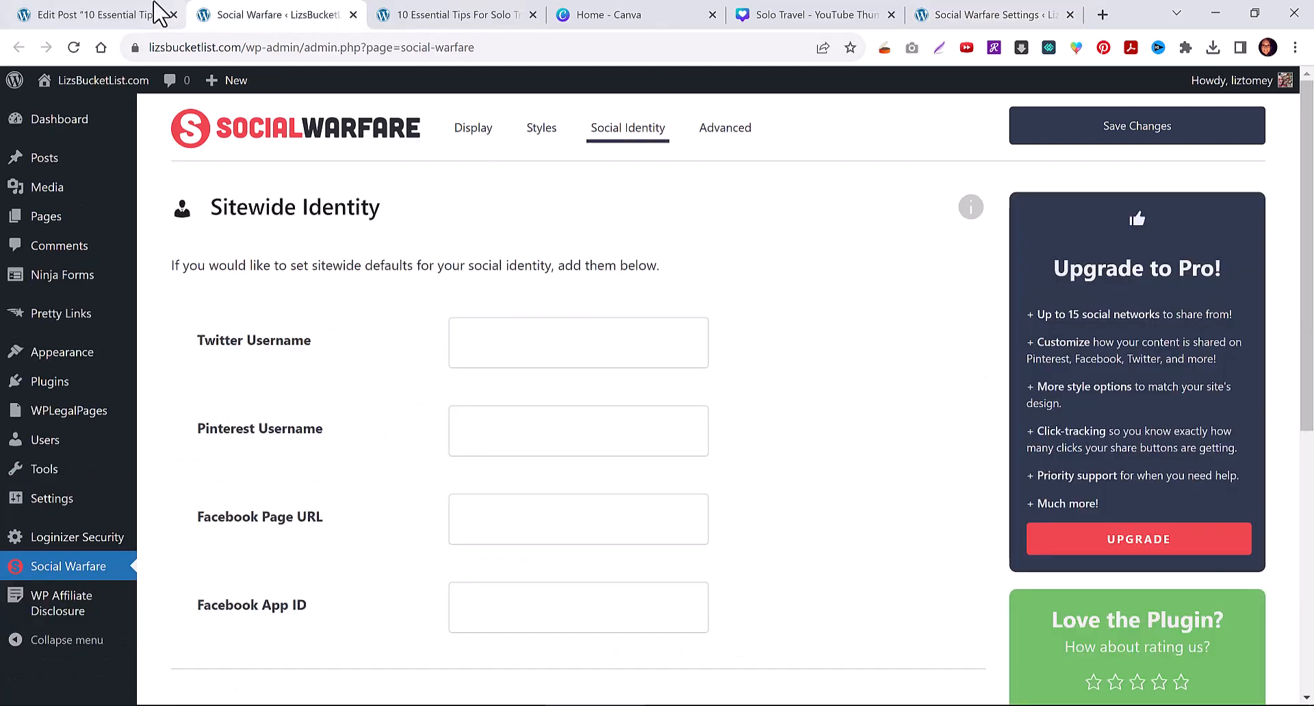
pyautogui.click(410, 14)
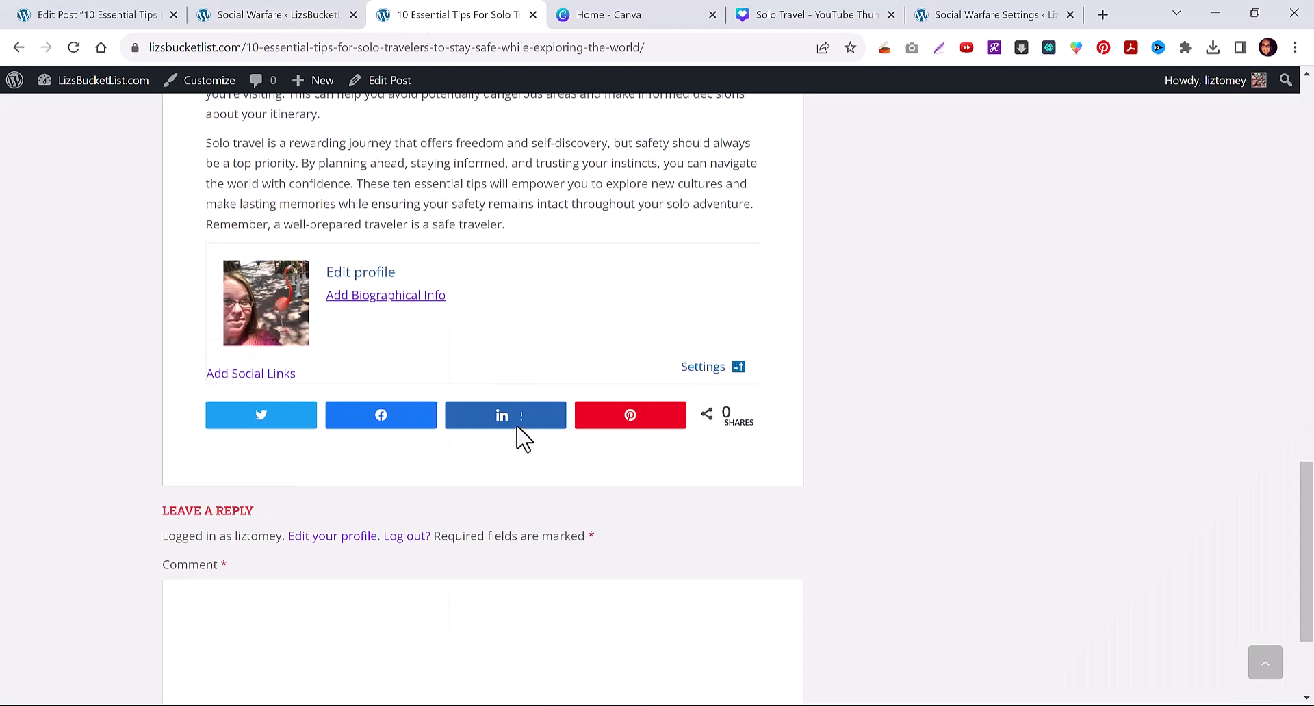
pyautogui.scroll(6, 518, 438)
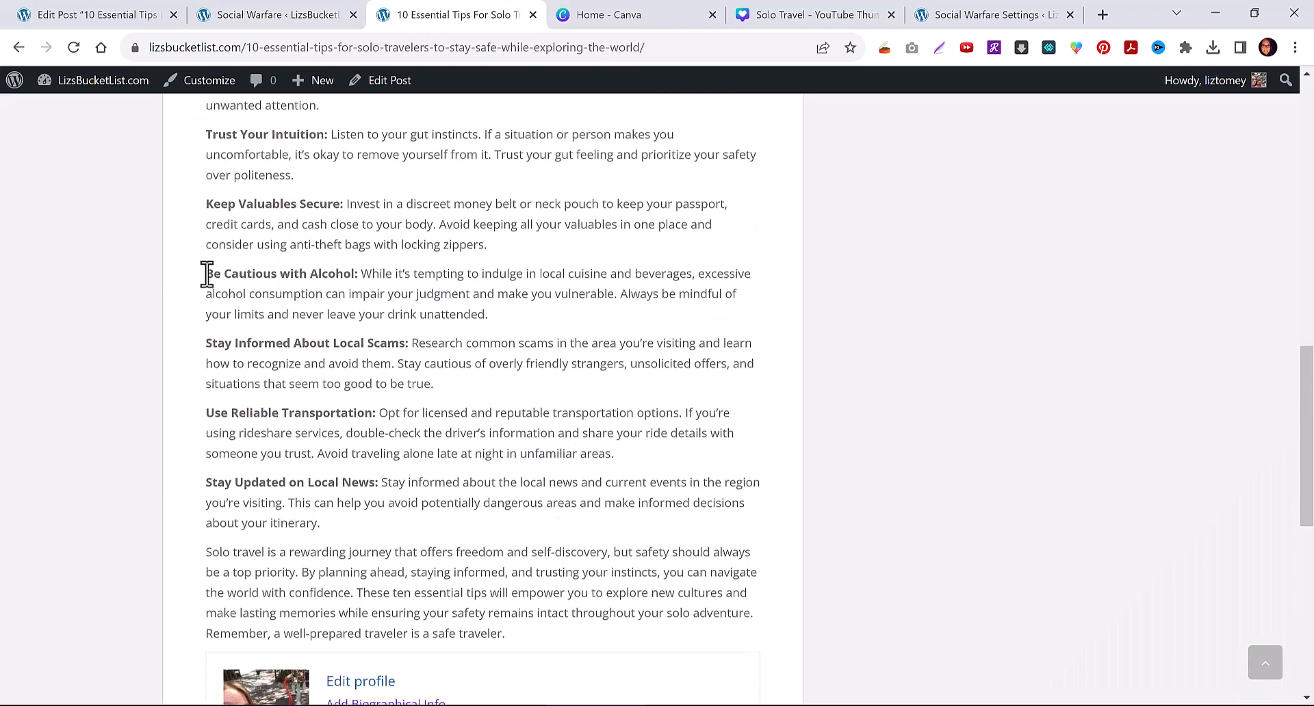
pyautogui.moveTo(207, 274); pyautogui.dragTo(530, 320)
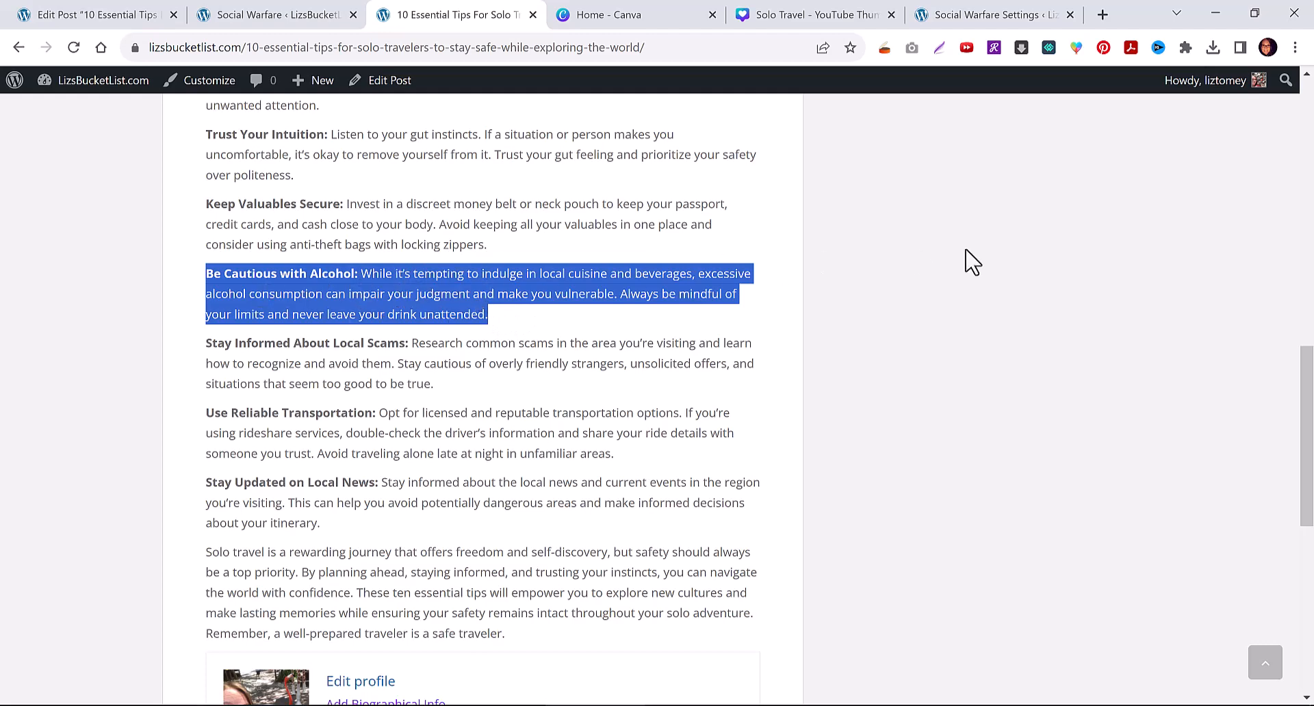
pyautogui.scroll(-5, 703, 429)
pyautogui.scroll(3, 638, 449)
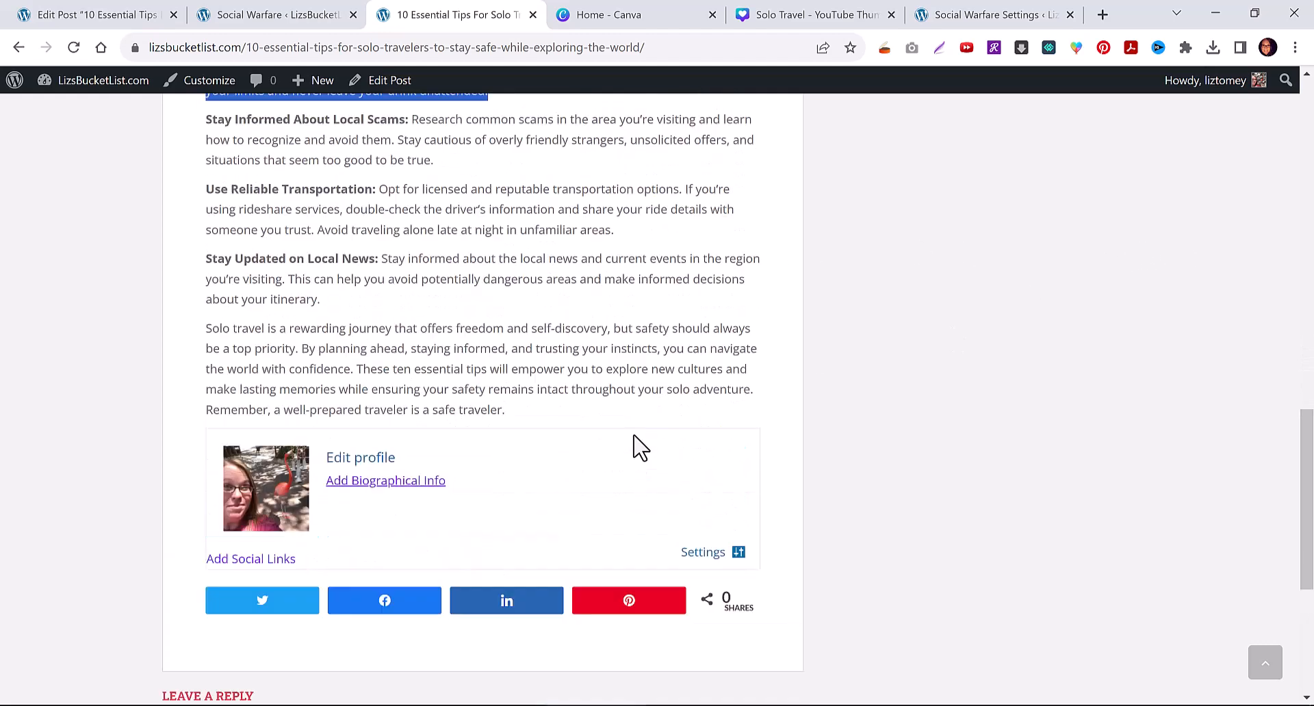
pyautogui.scroll(-5, 473, 404)
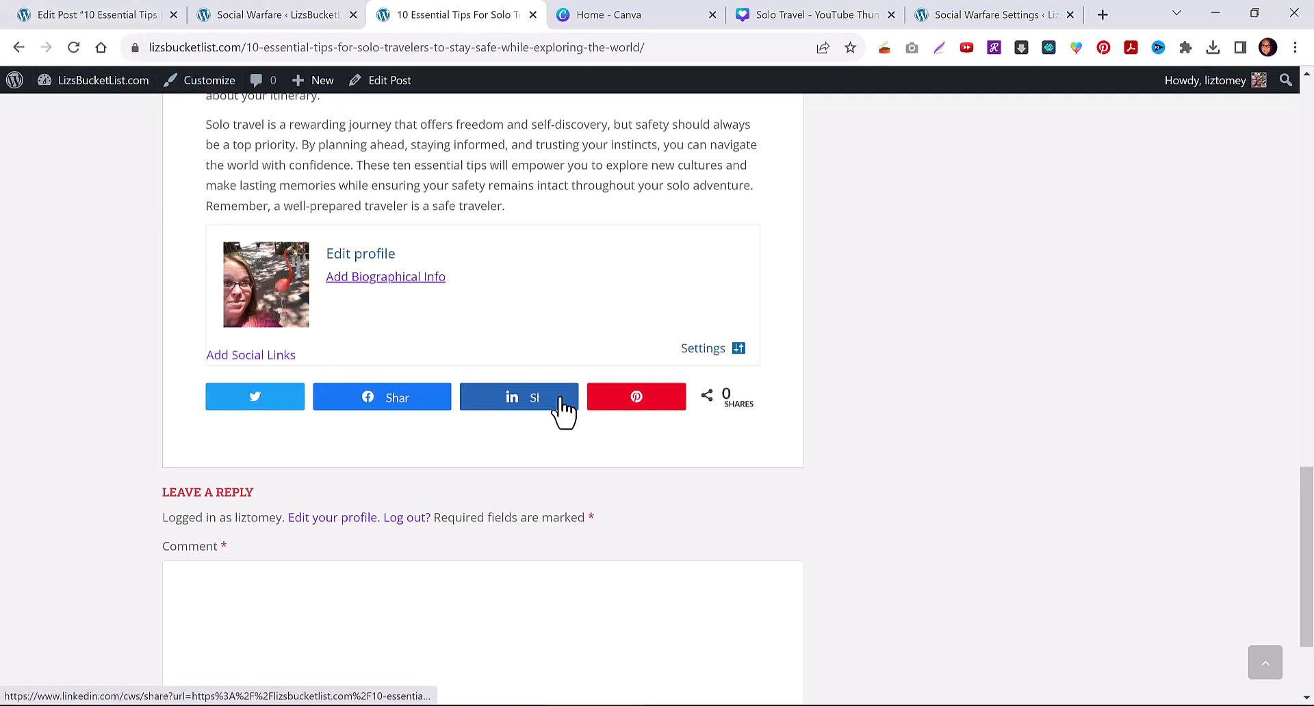
# Open the installed plugins list of LizsBucketList.com and look through it to the end.
pyautogui.click(236, 17)
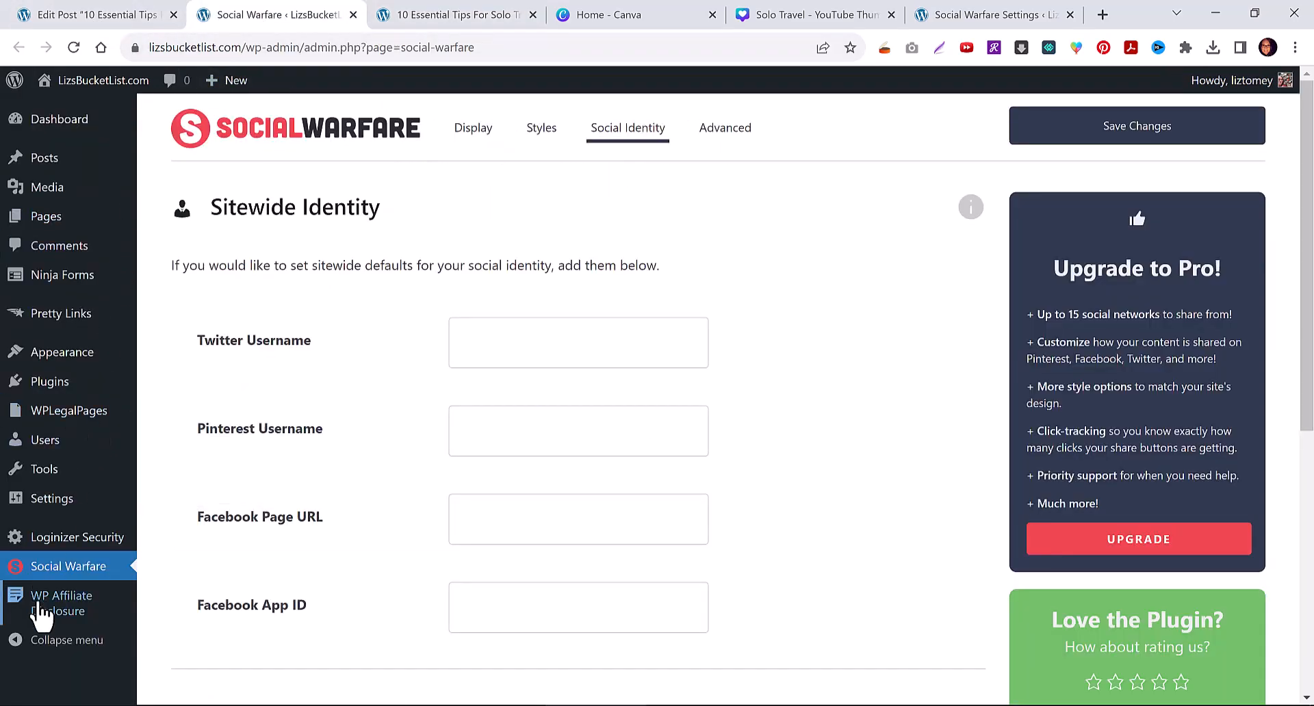
pyautogui.moveTo(41, 612)
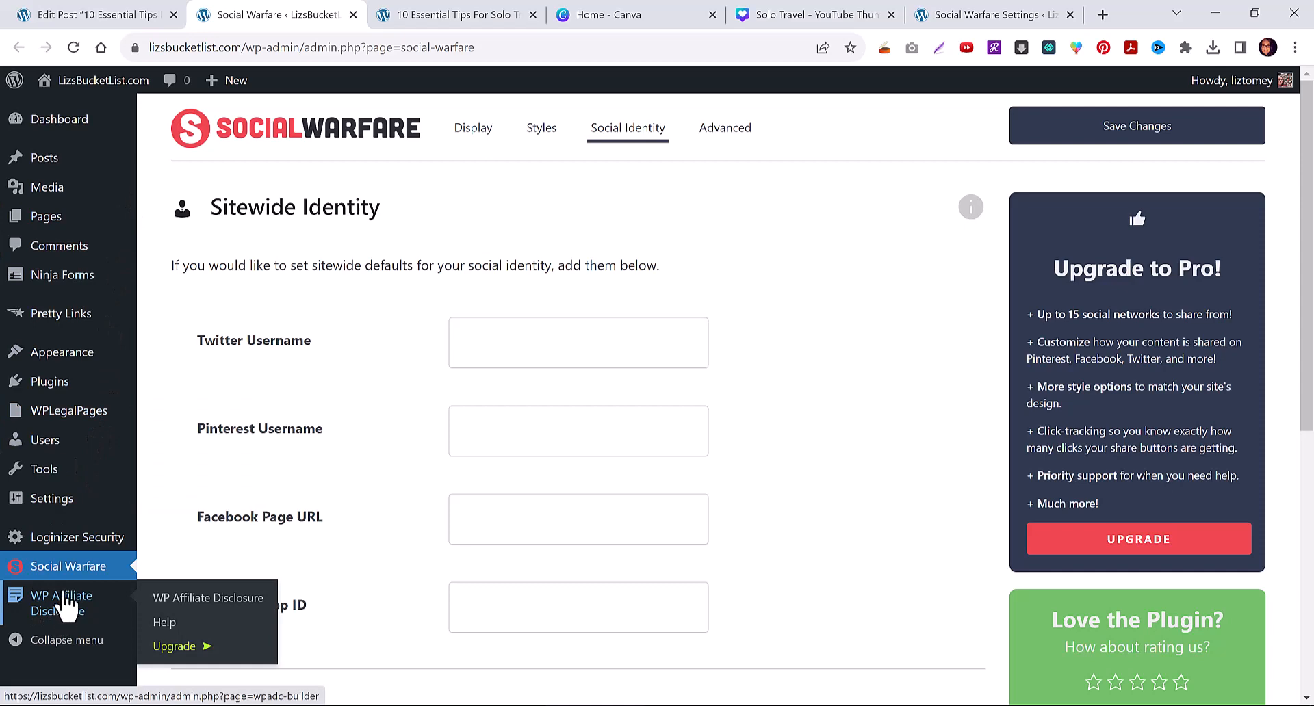
pyautogui.moveTo(79, 516)
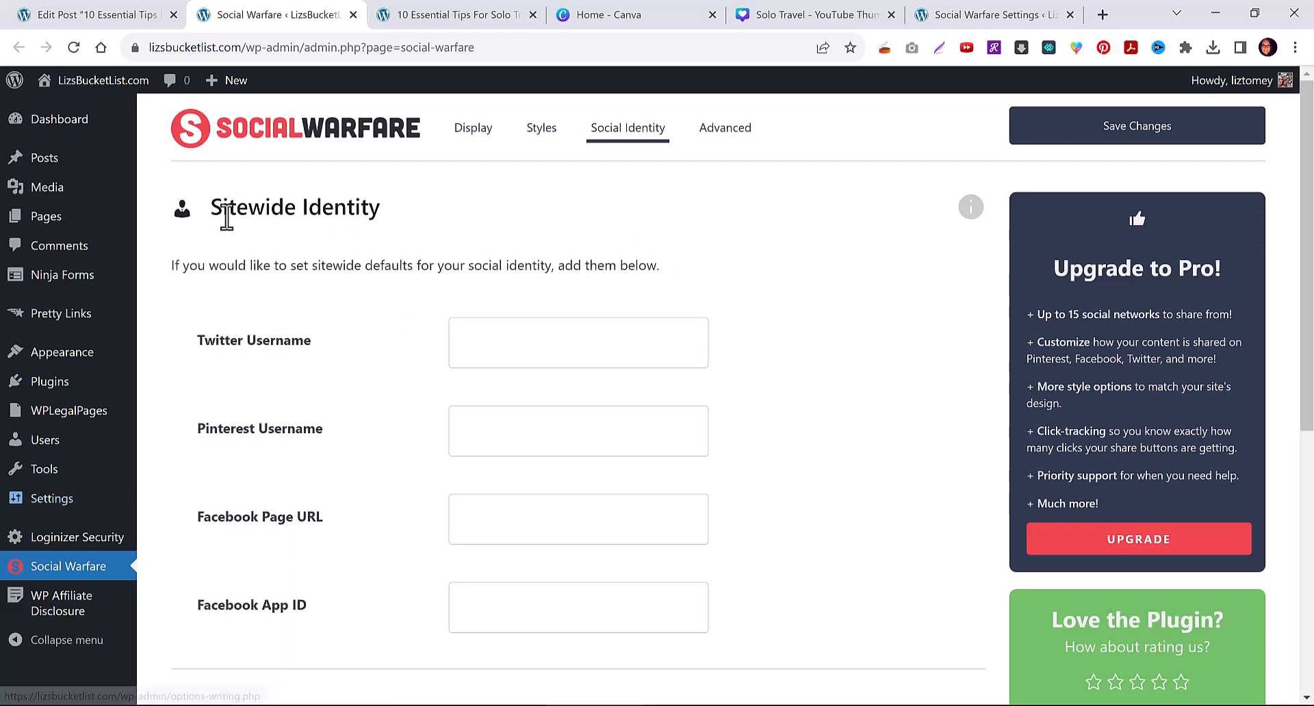
pyautogui.moveTo(51, 386)
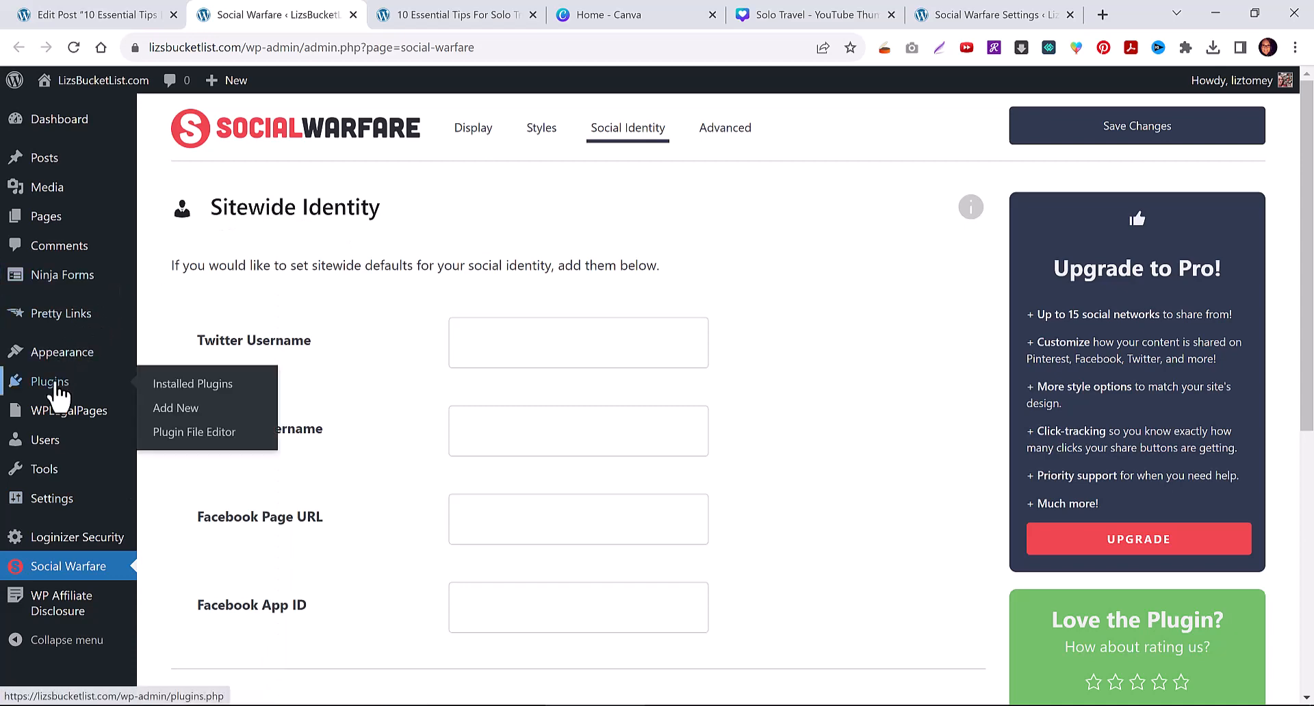
pyautogui.click(182, 398)
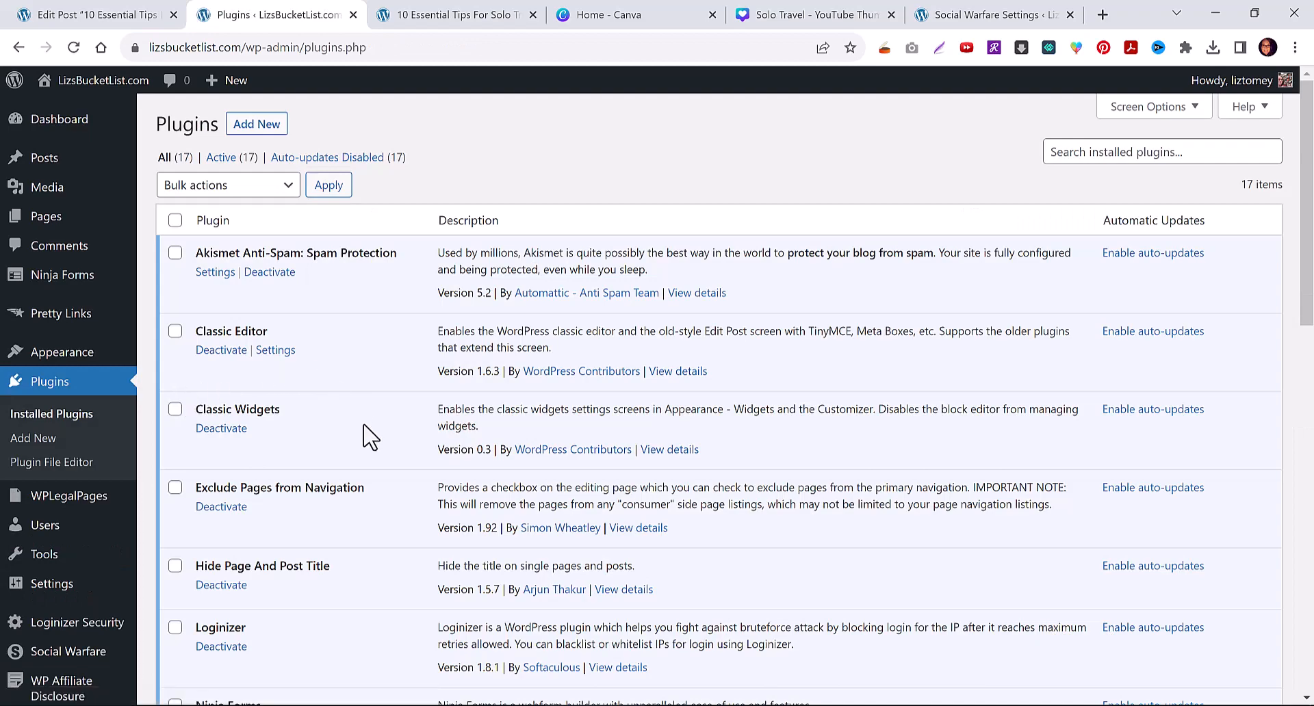
pyautogui.scroll(-12, 370, 437)
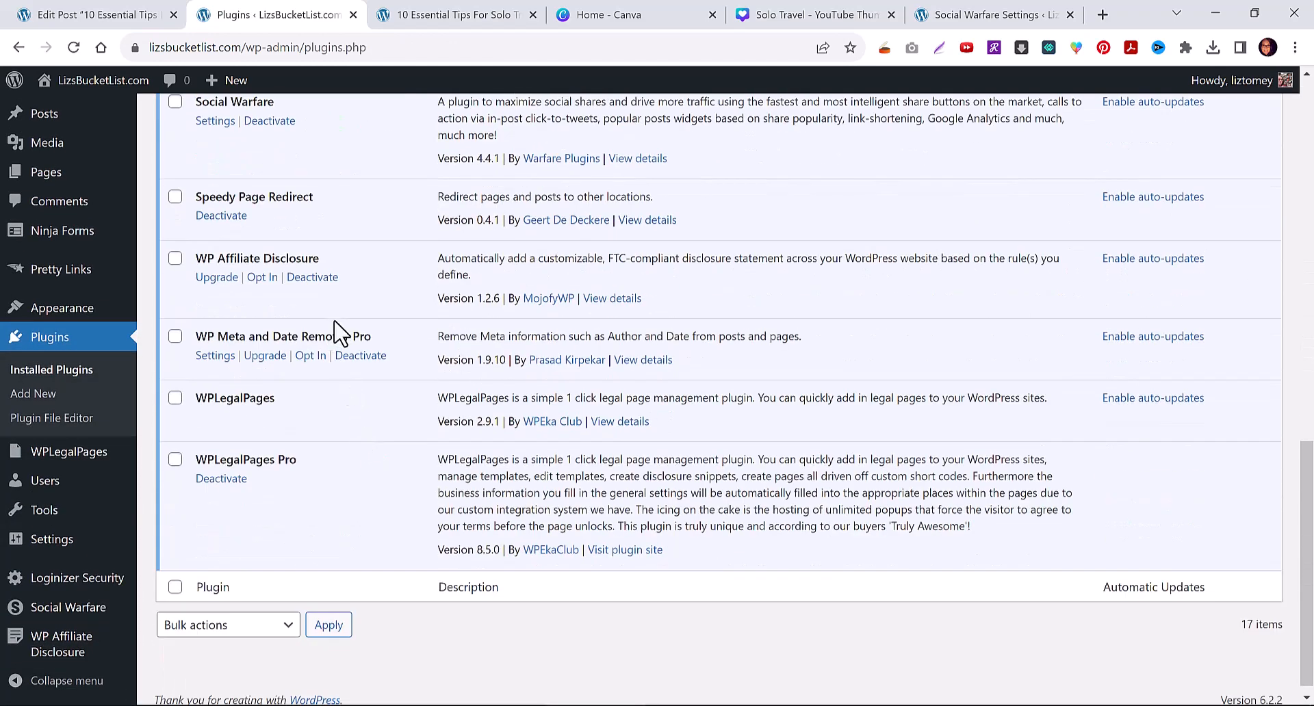
# Open the Simple Author Box configuration from the installed plugins list and dismiss its Pro pricing offer.
pyautogui.scroll(1, 346, 315)
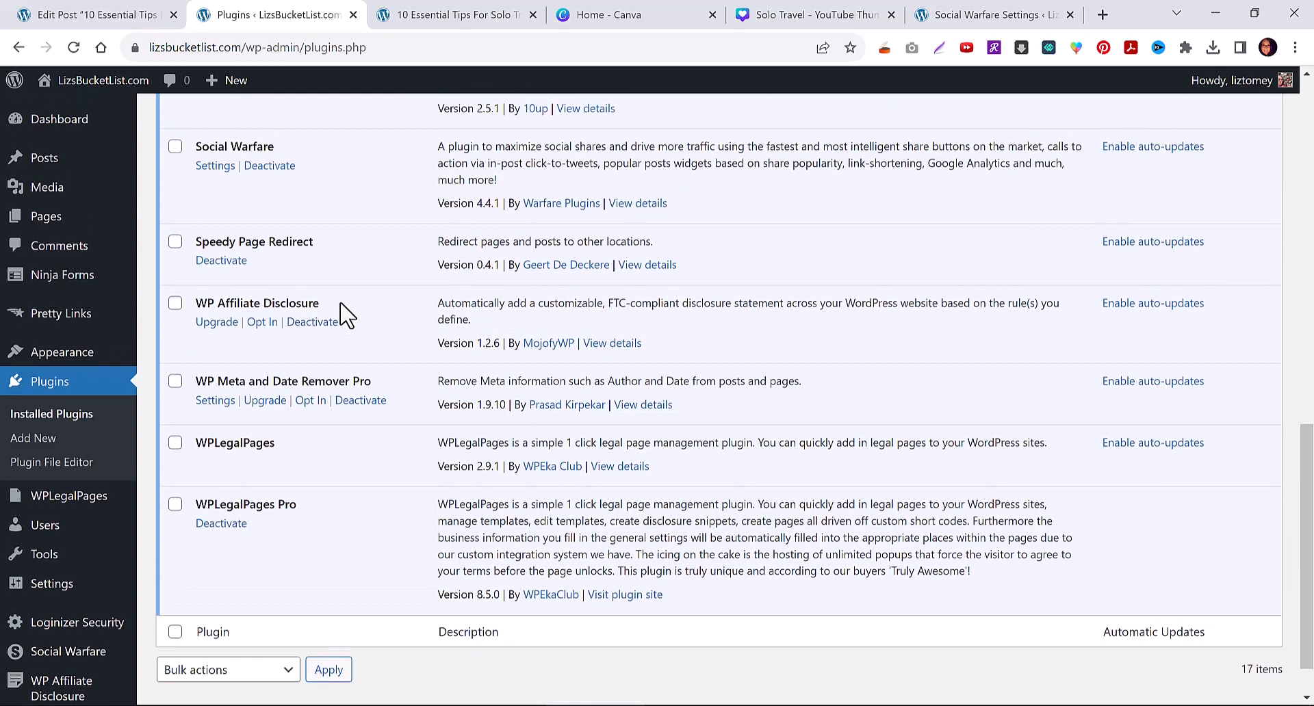
pyautogui.scroll(4, 345, 315)
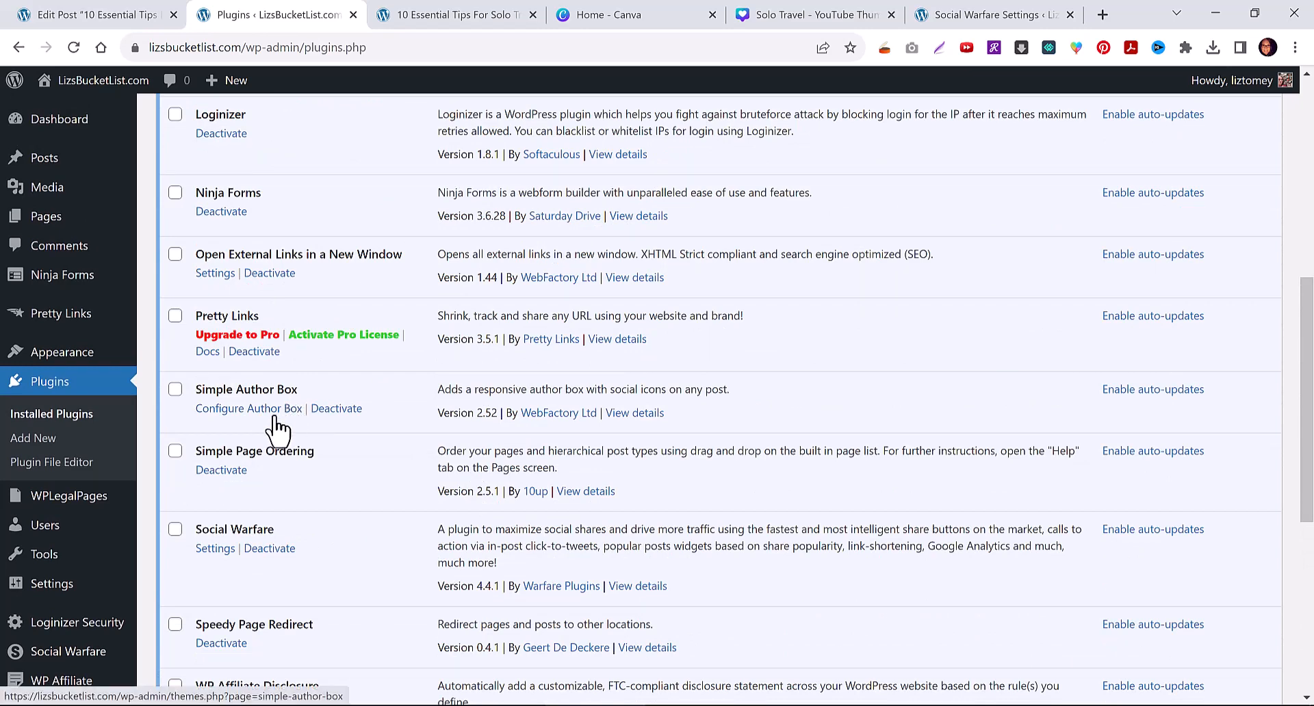
pyautogui.click(251, 409)
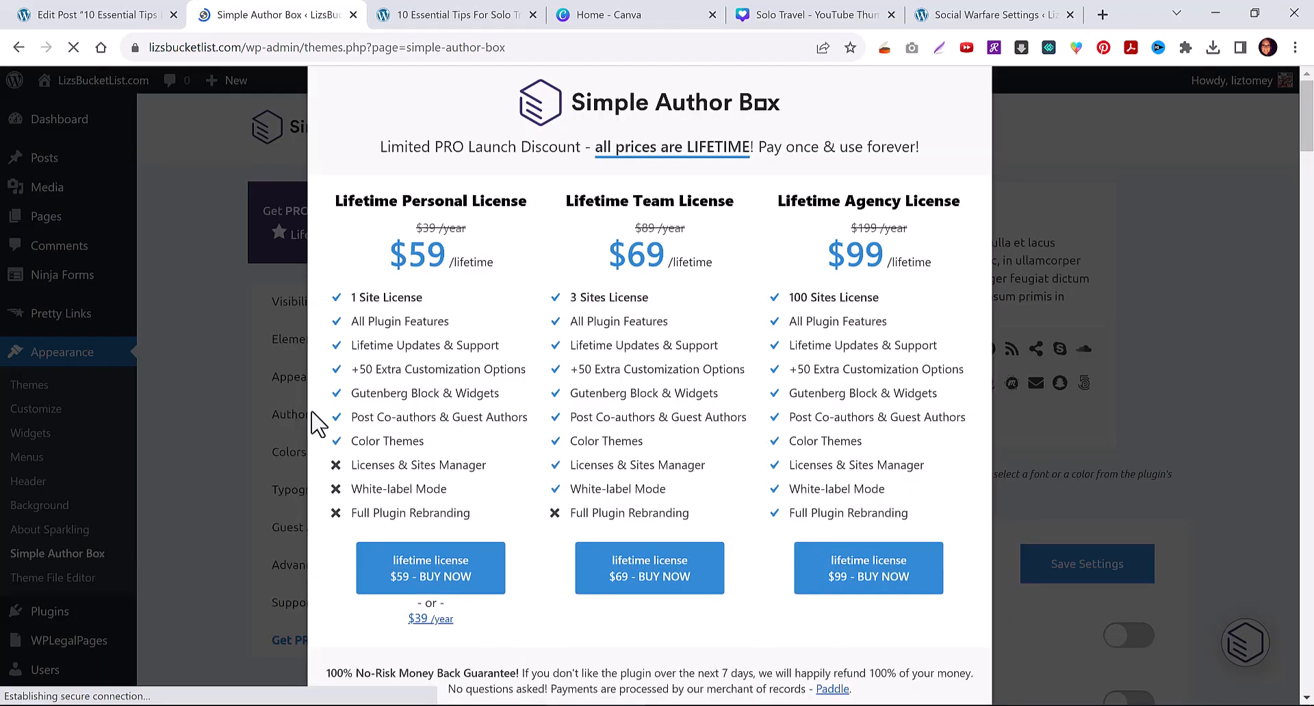
pyautogui.rightClick(928, 366)
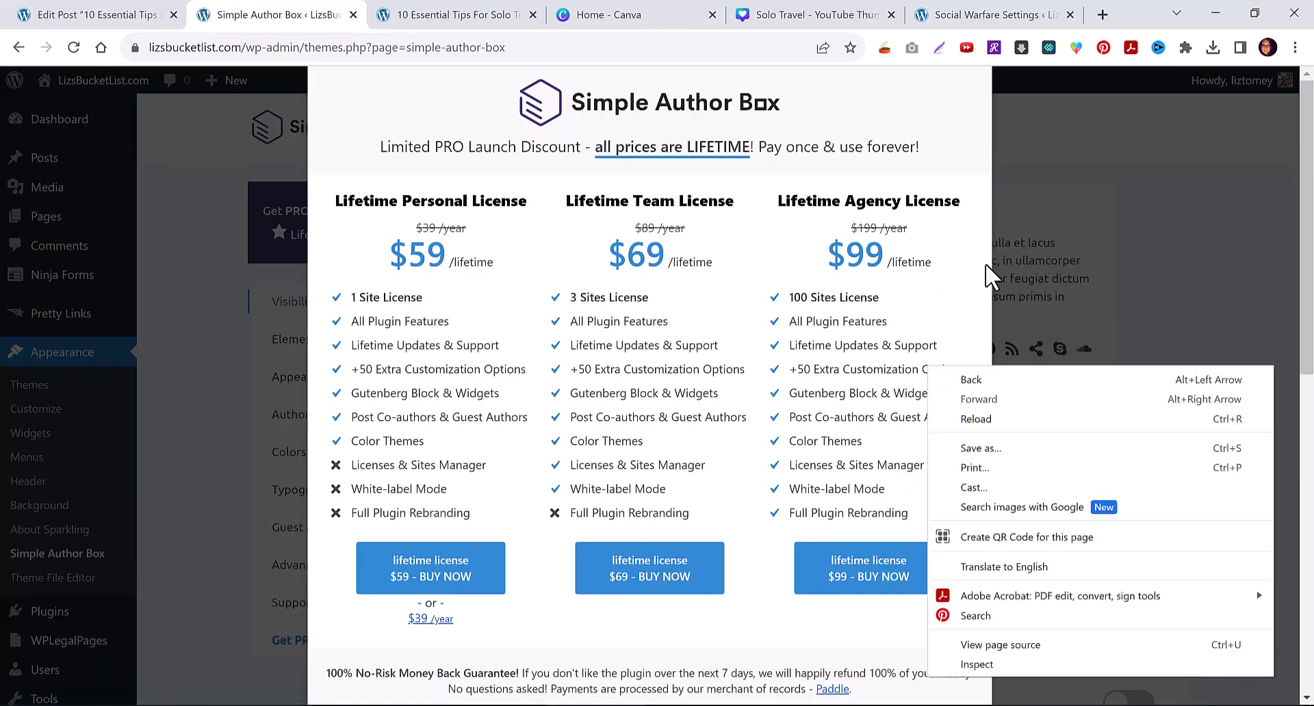
pyautogui.click(958, 243)
pyautogui.scroll(-5, 944, 472)
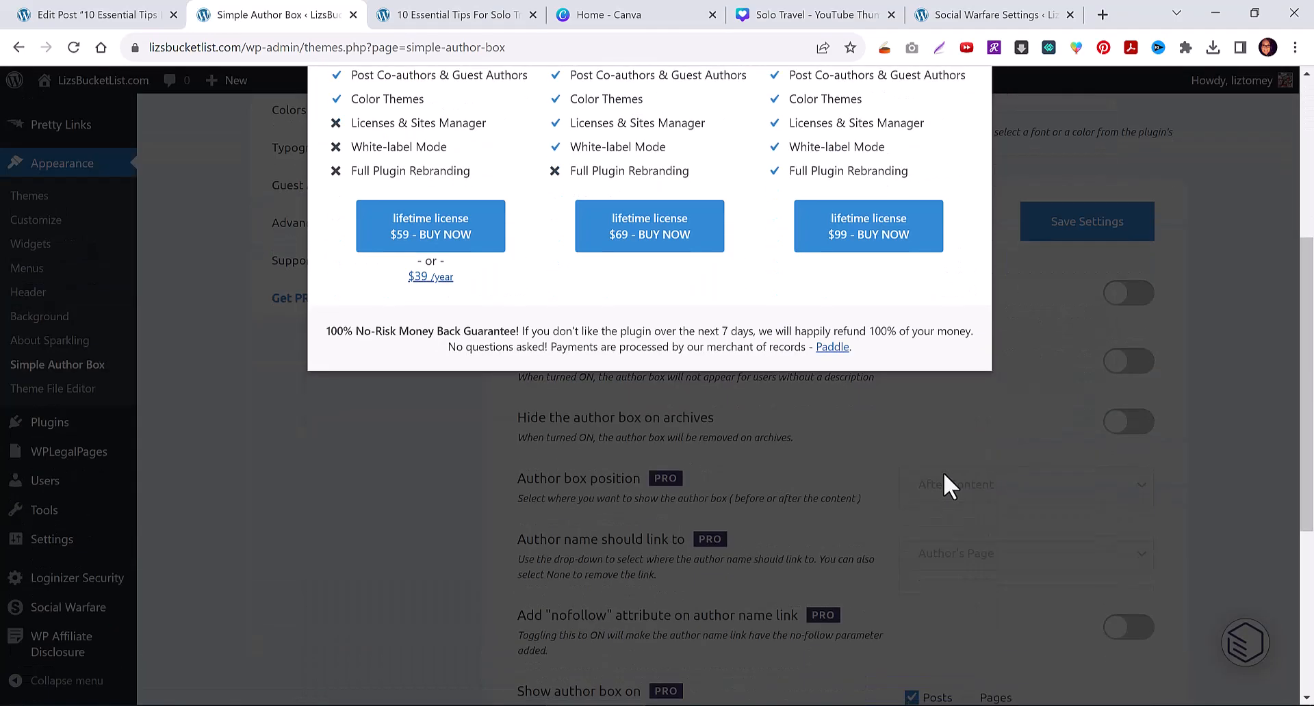
pyautogui.scroll(5, 944, 486)
pyautogui.click(1267, 230)
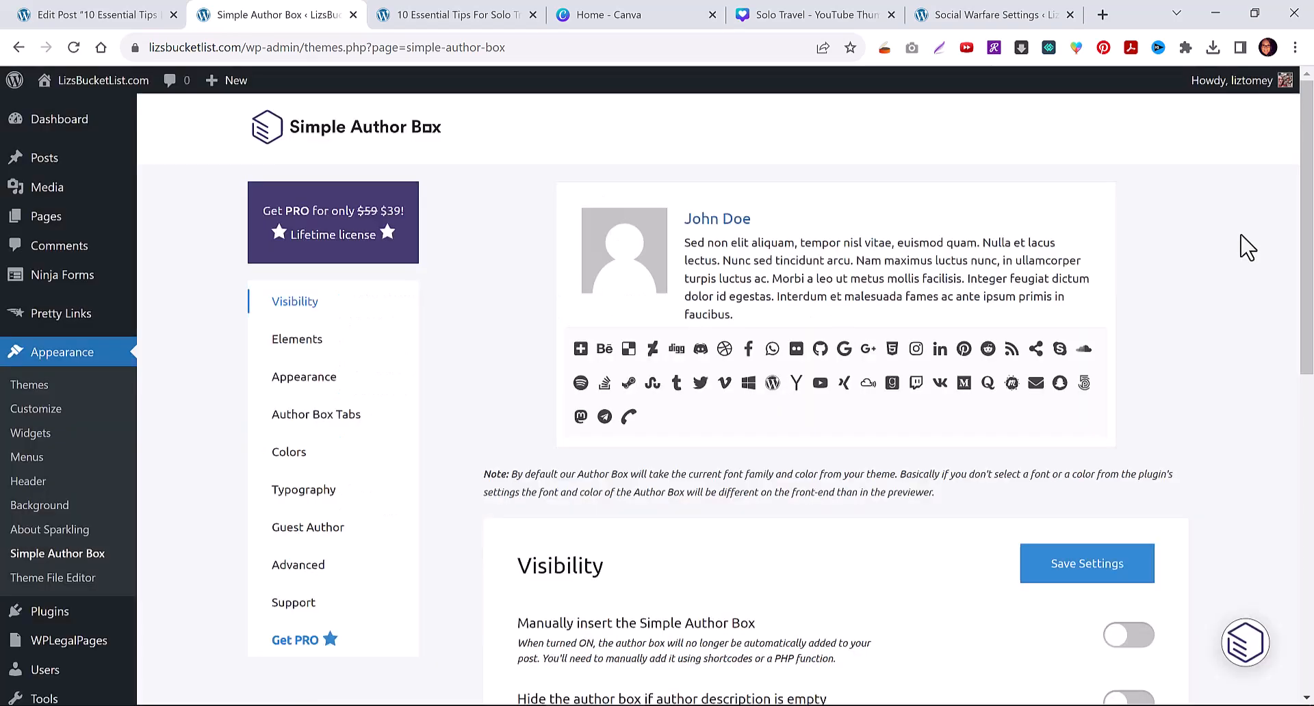
# Review the Simple Author Box preview and Visibility options, and look at the author box on the live solo travel post.
pyautogui.scroll(-3, 1182, 399)
pyautogui.scroll(3, 1179, 399)
pyautogui.click(457, 17)
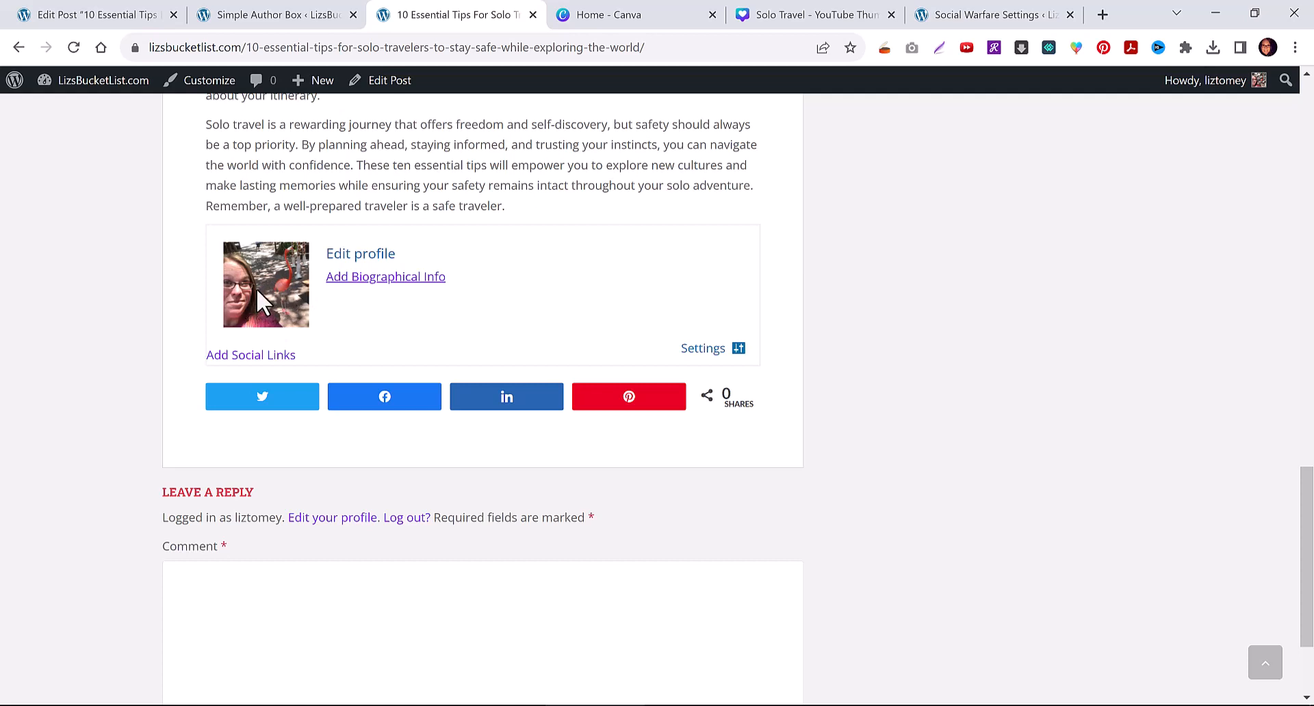
pyautogui.click(323, 14)
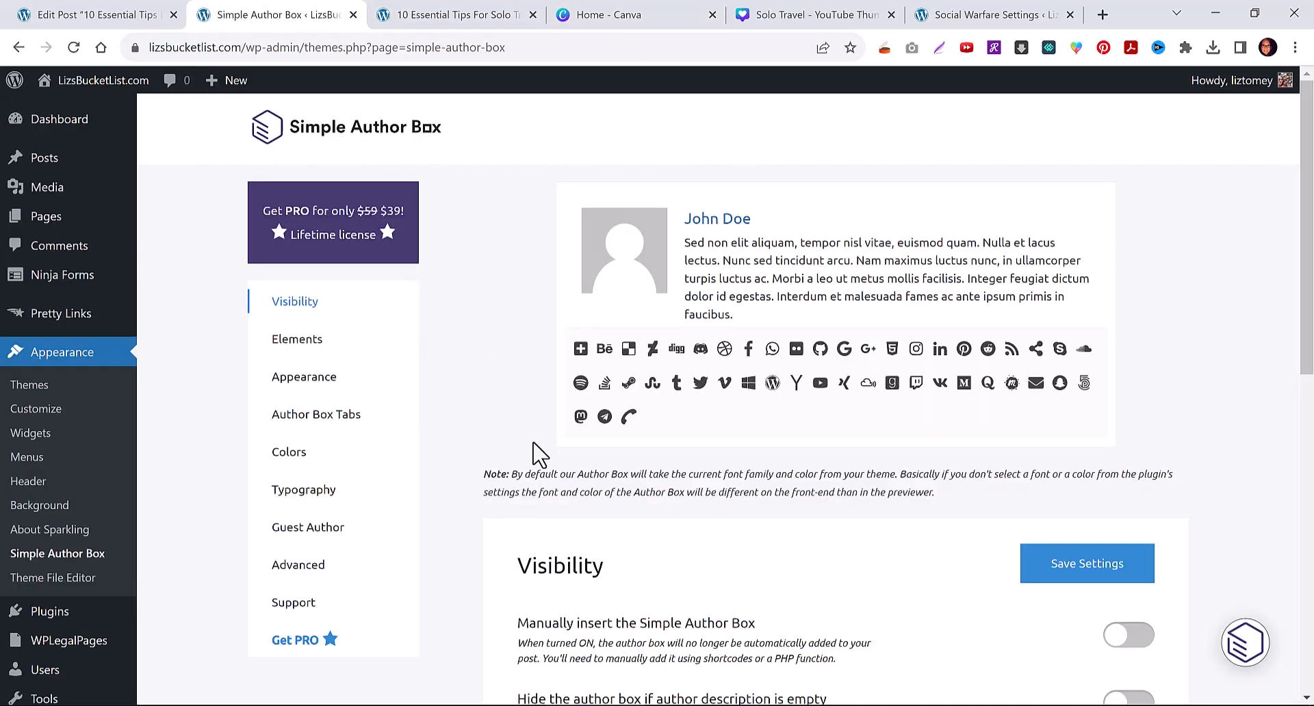
pyautogui.scroll(-5, 540, 465)
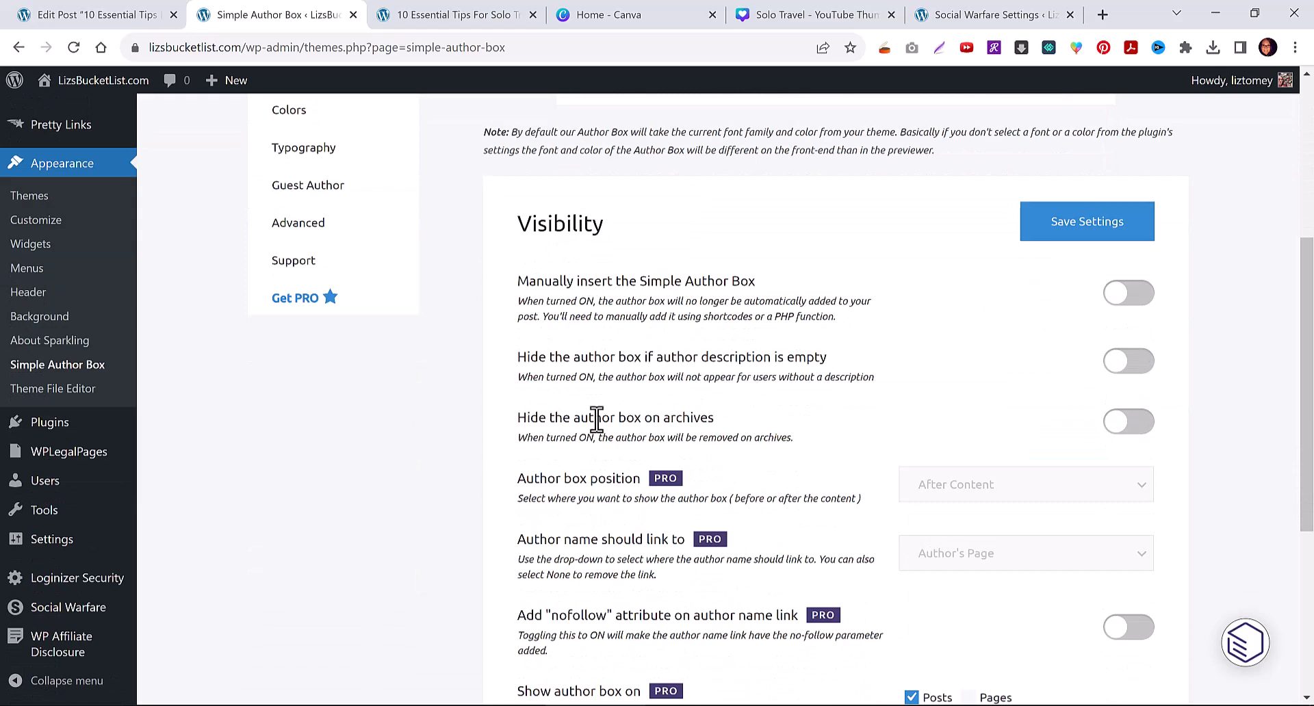
pyautogui.scroll(-3, 757, 463)
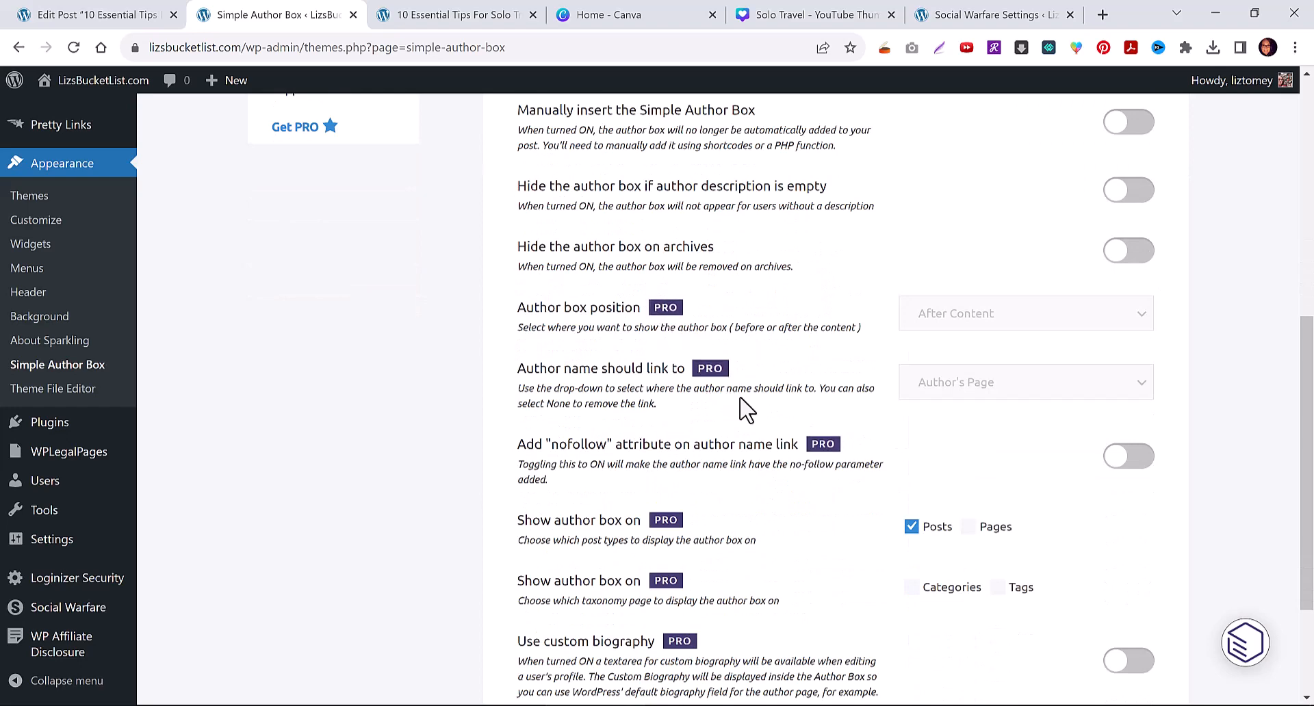
pyautogui.scroll(-3, 818, 627)
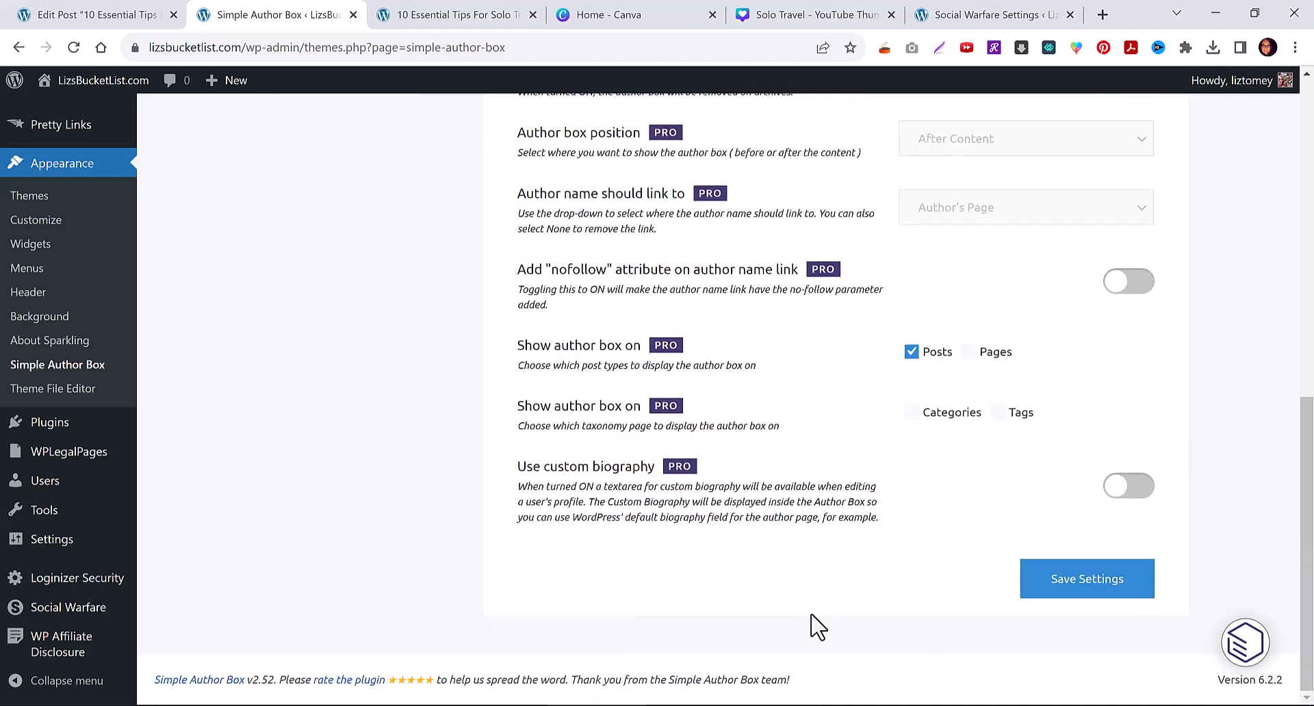
pyautogui.scroll(10, 821, 598)
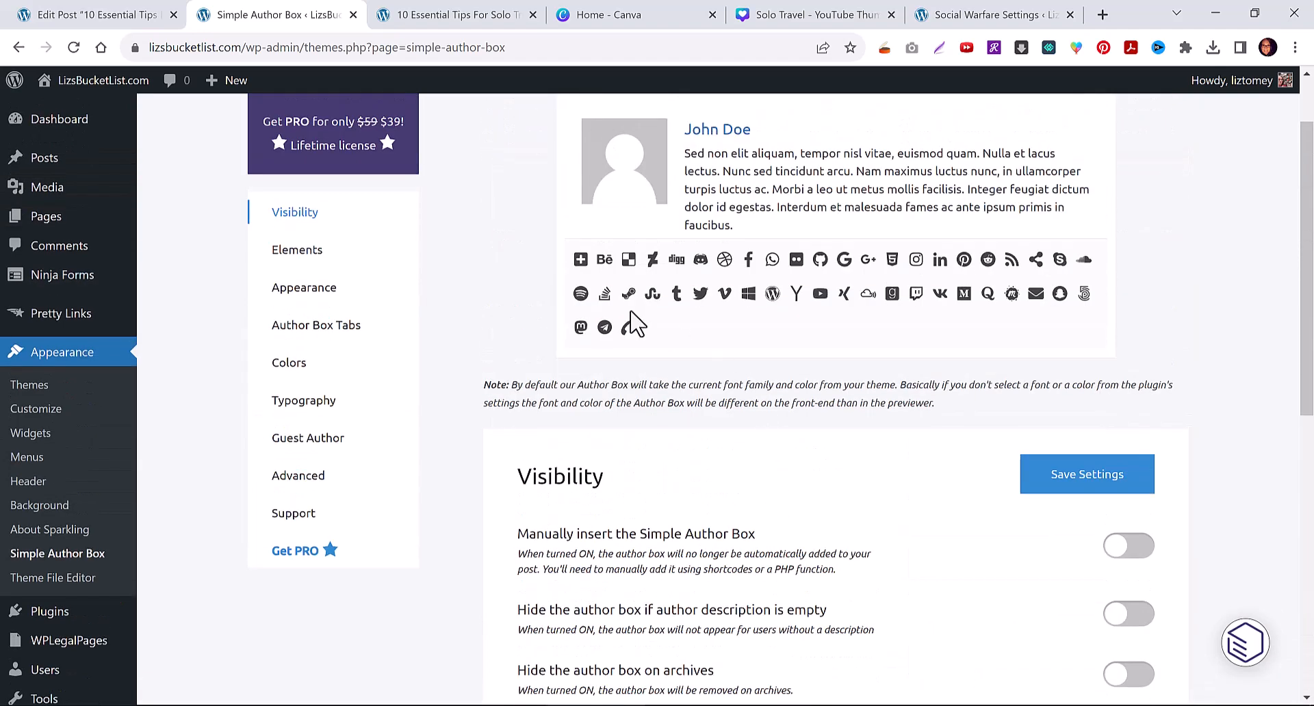
# Turn on "Hide the social icons on author box" in the Elements settings and save.
pyautogui.click(297, 252)
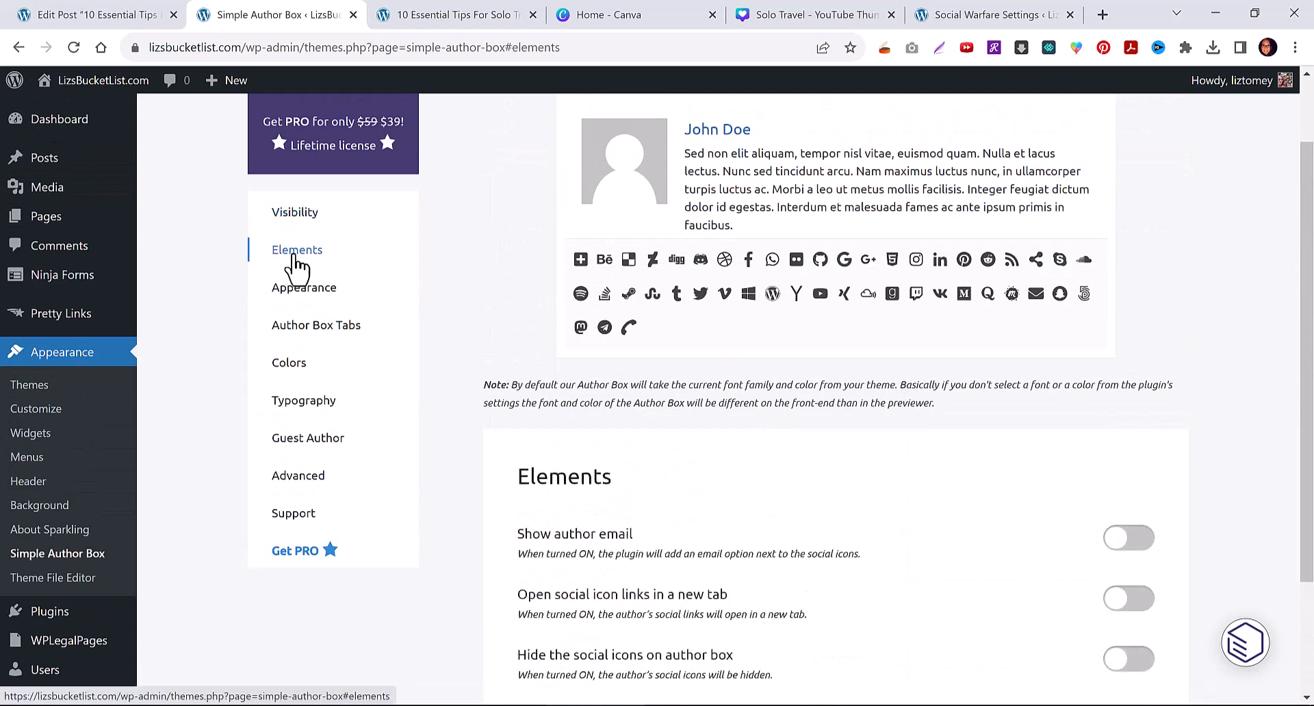
pyautogui.scroll(-3, 611, 512)
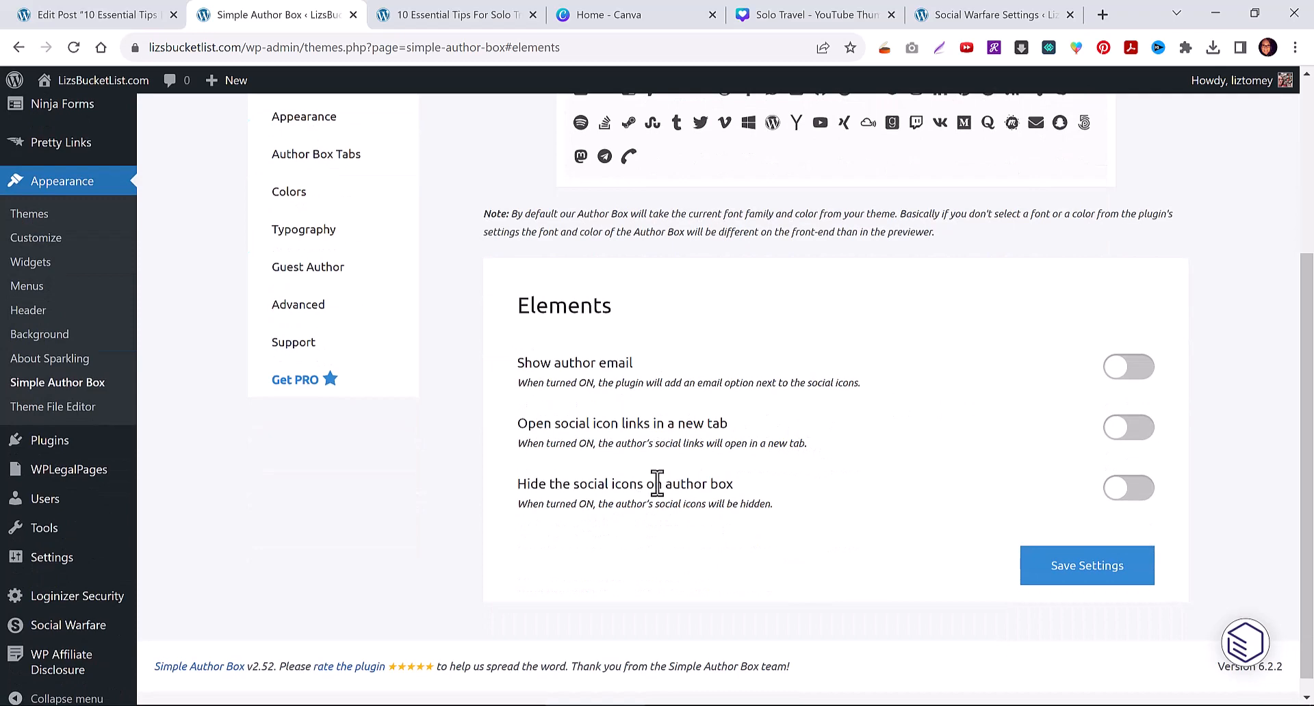
pyautogui.scroll(-2, 1147, 510)
pyautogui.click(1137, 460)
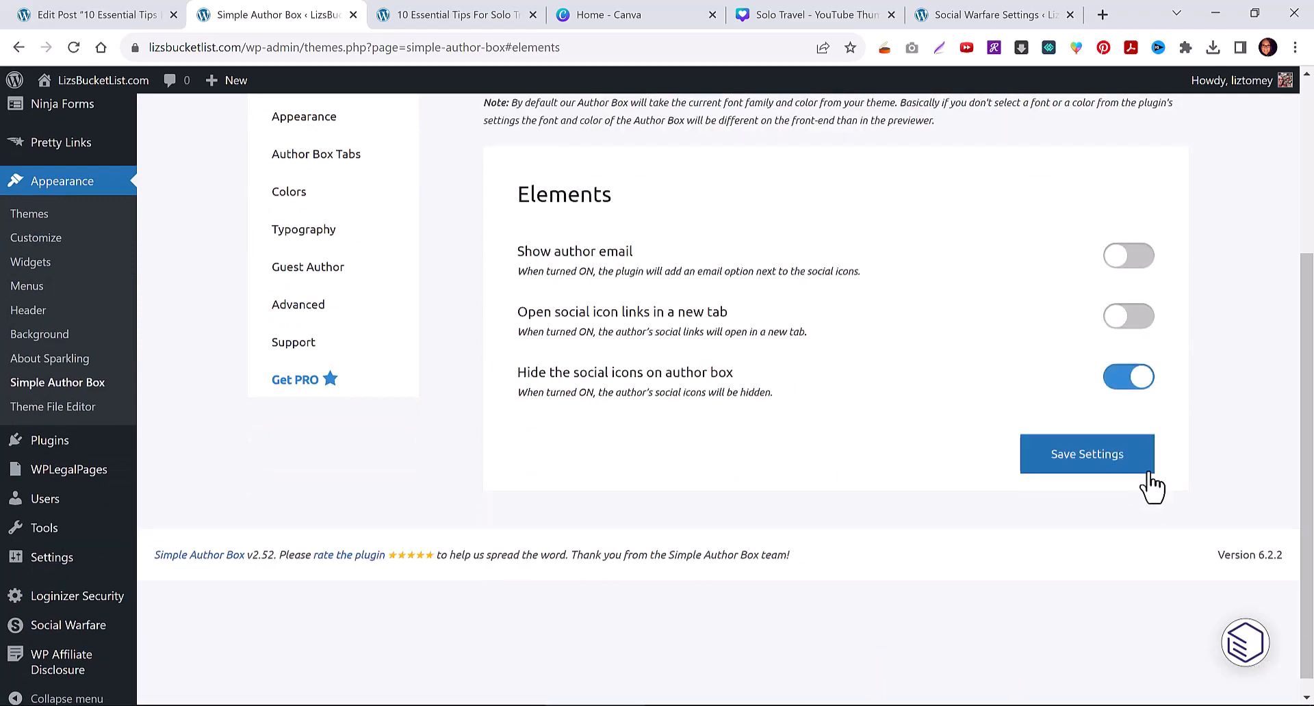
pyautogui.click(1088, 463)
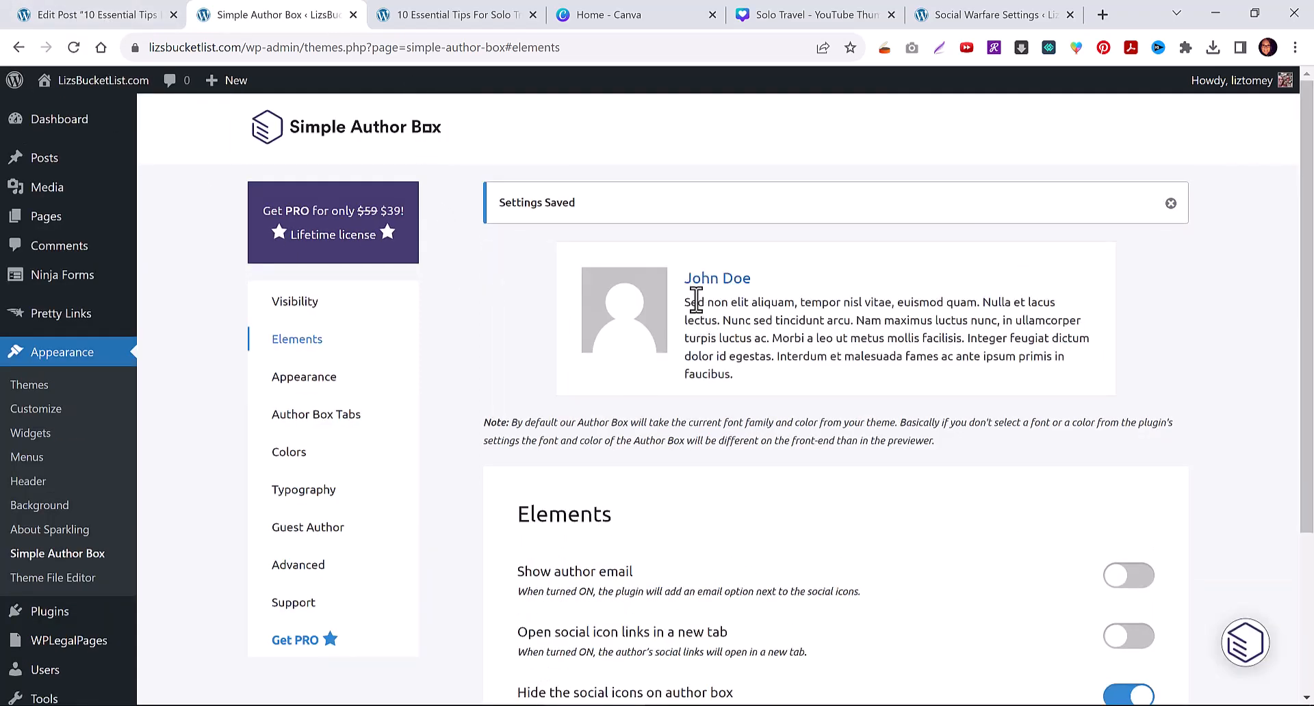
# Reload the live solo travel post to check how the author box appears.
pyautogui.moveTo(741, 306); pyautogui.dragTo(833, 321)
pyautogui.click(78, 14)
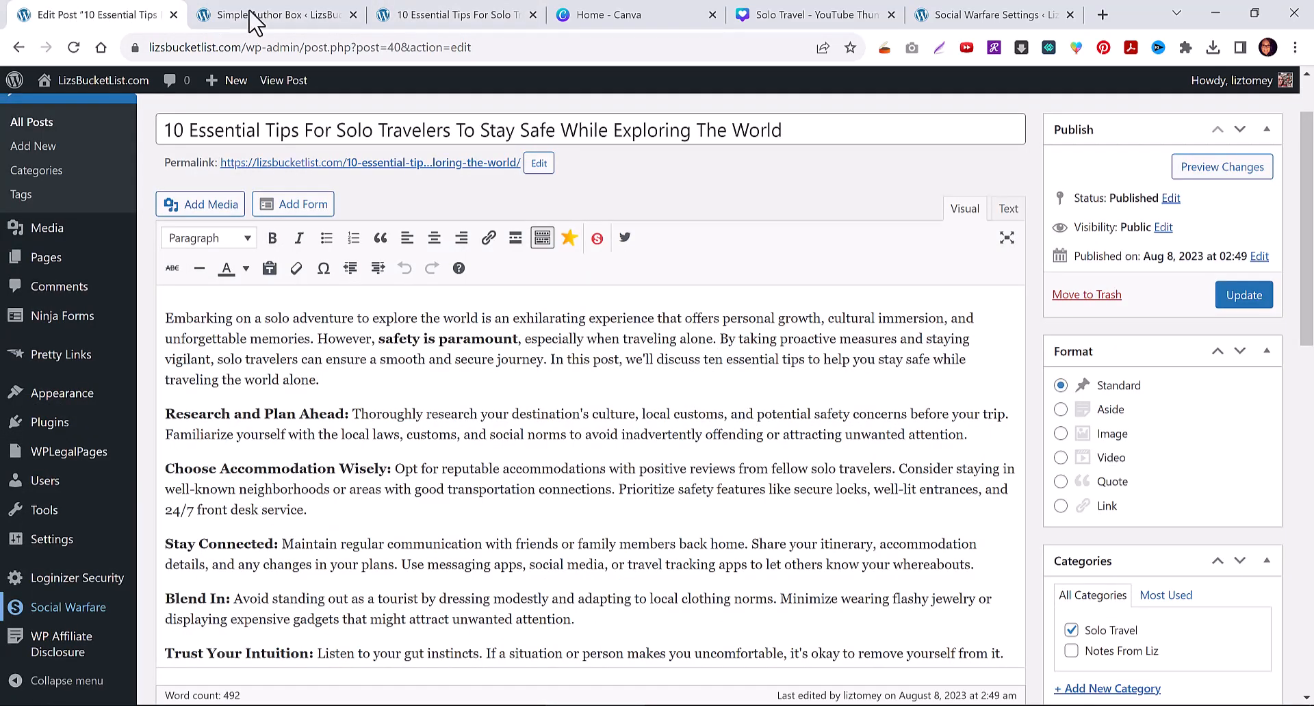
pyautogui.click(257, 15)
pyautogui.click(441, 17)
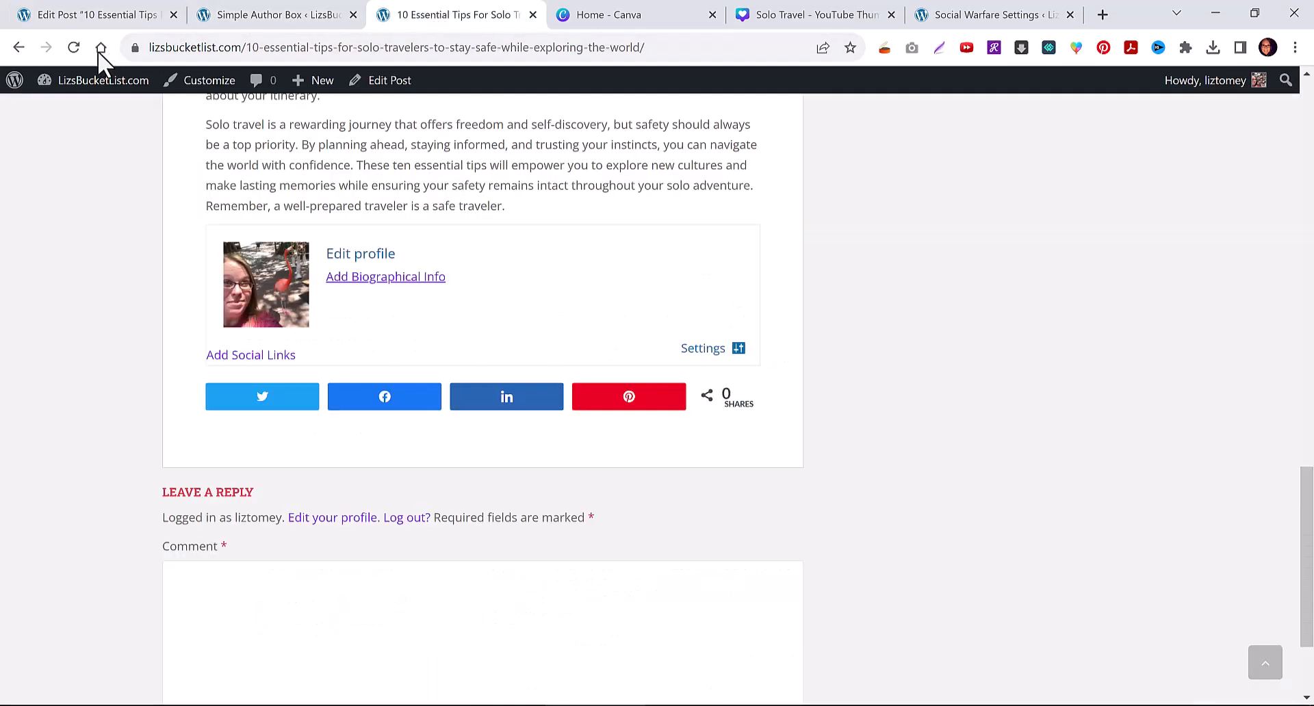
pyautogui.click(73, 47)
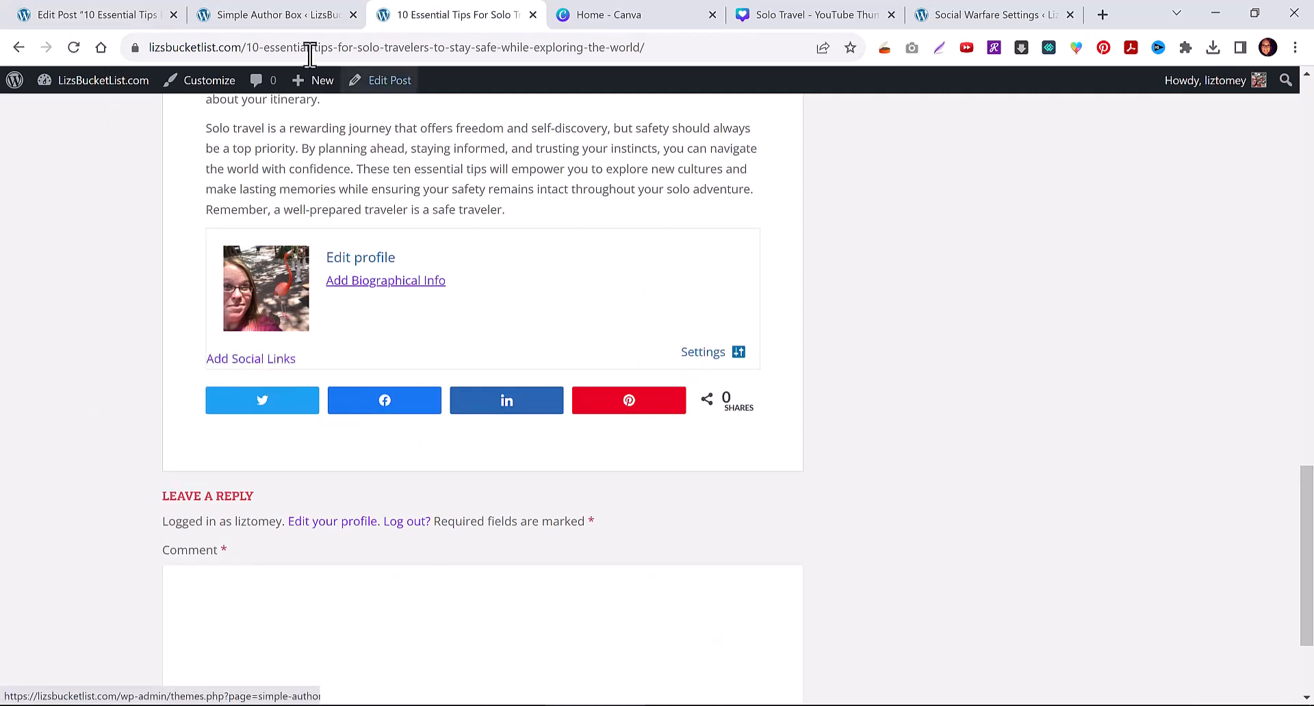
# Save the Simple Author Box Elements settings again and refresh the live solo travel post.
pyautogui.click(260, 13)
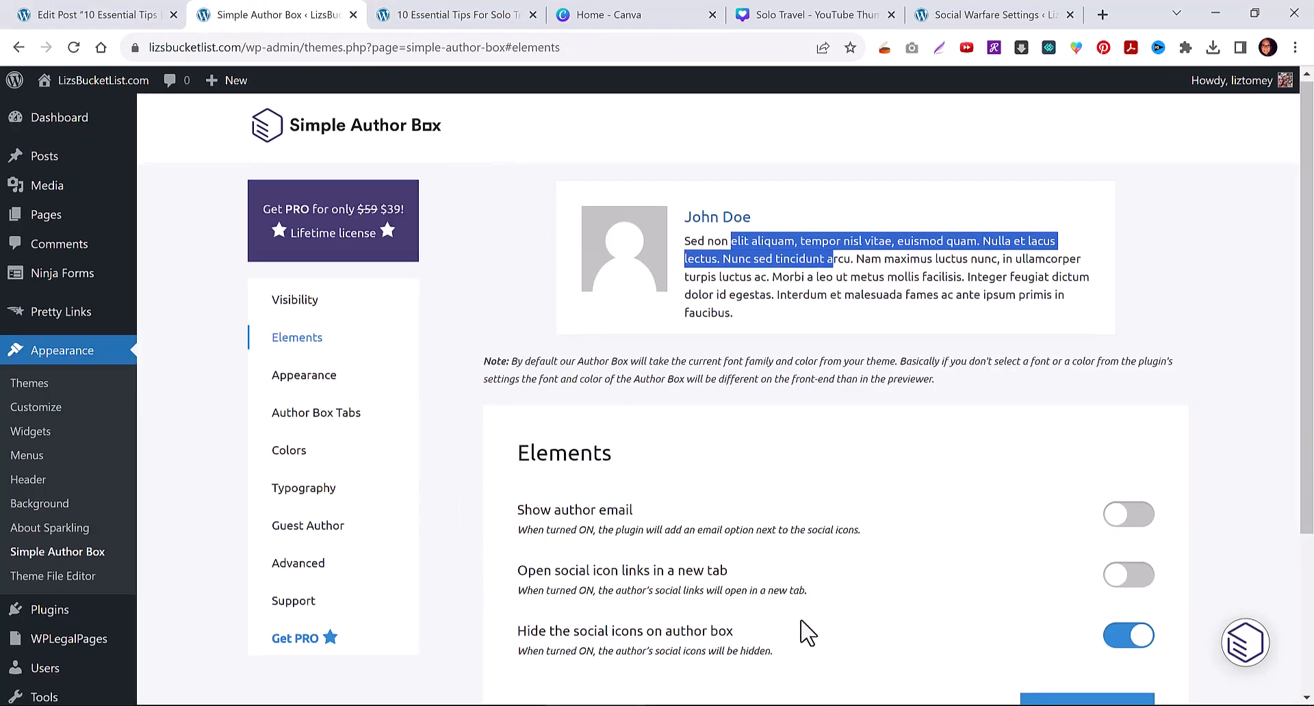
pyautogui.scroll(-3, 752, 616)
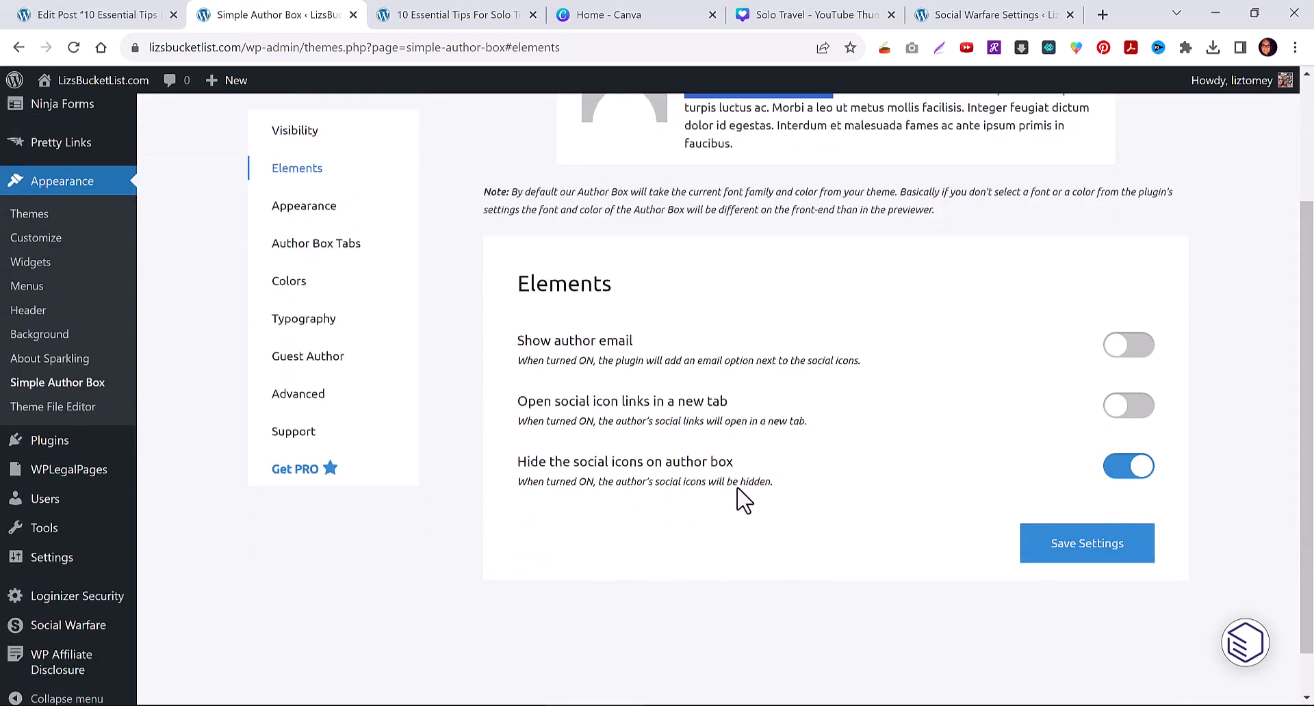
pyautogui.click(1091, 544)
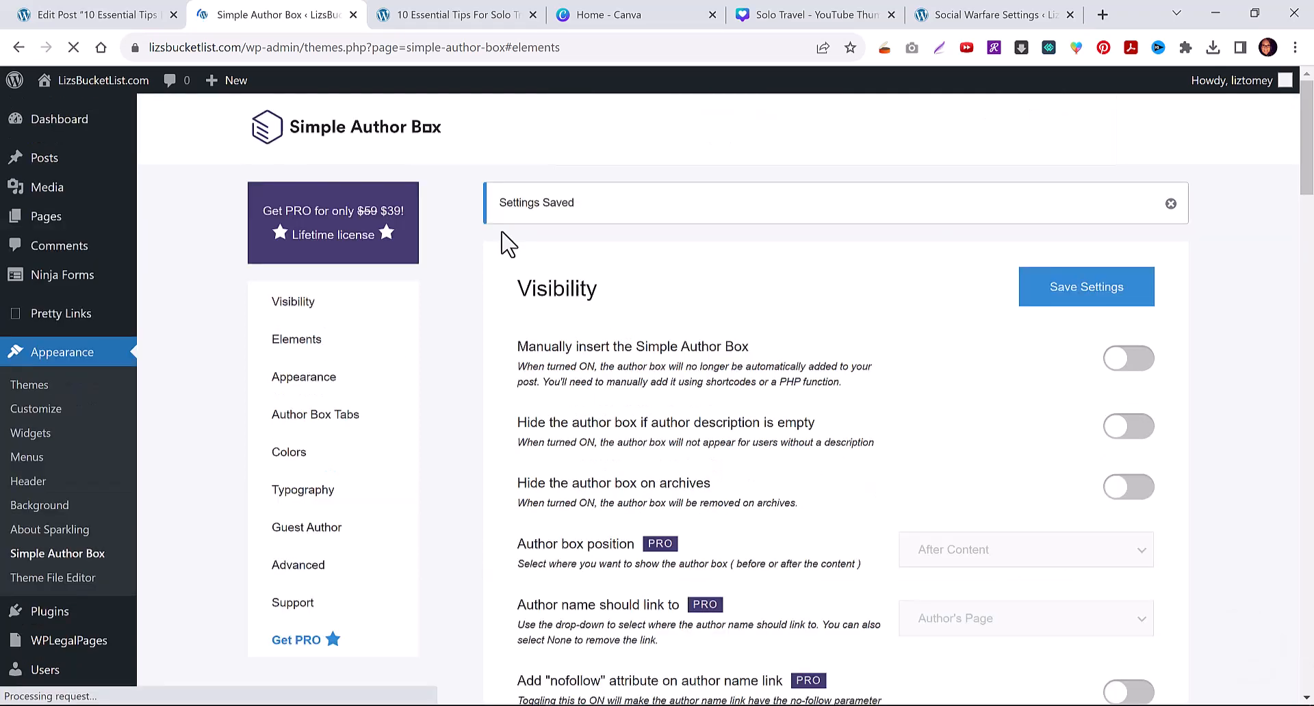
pyautogui.click(436, 17)
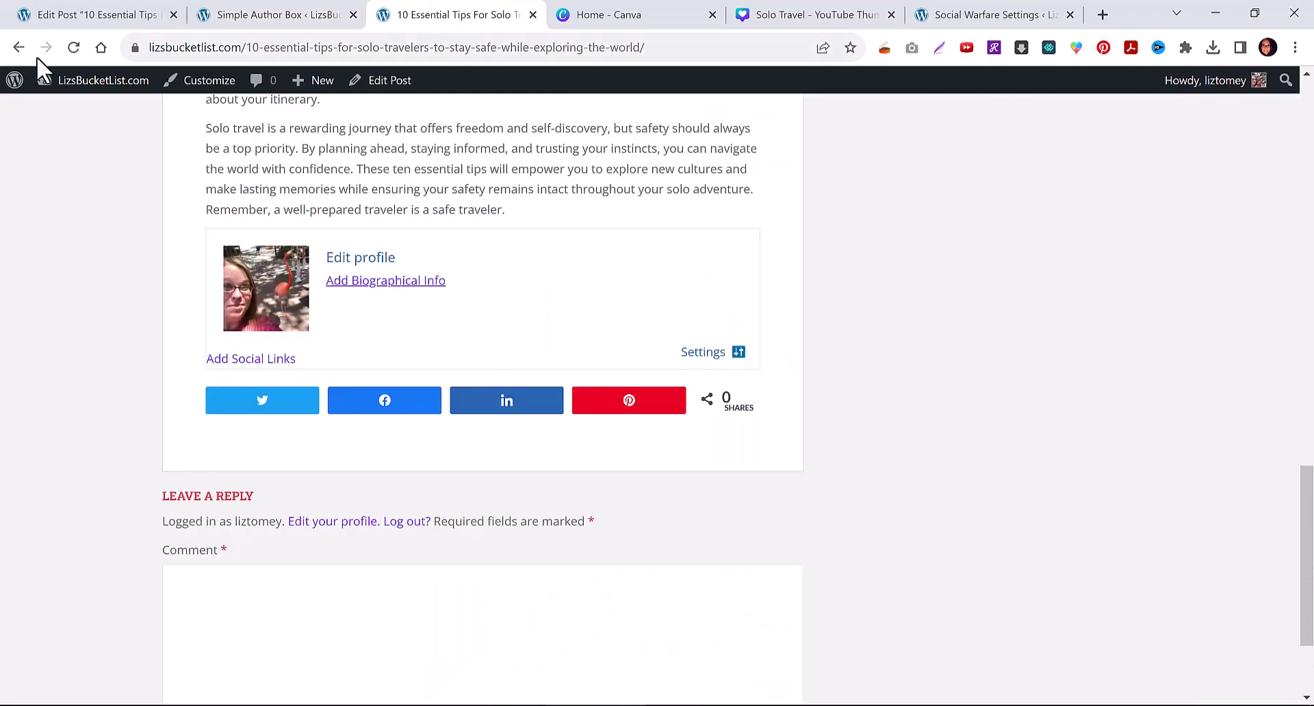
pyautogui.click(72, 48)
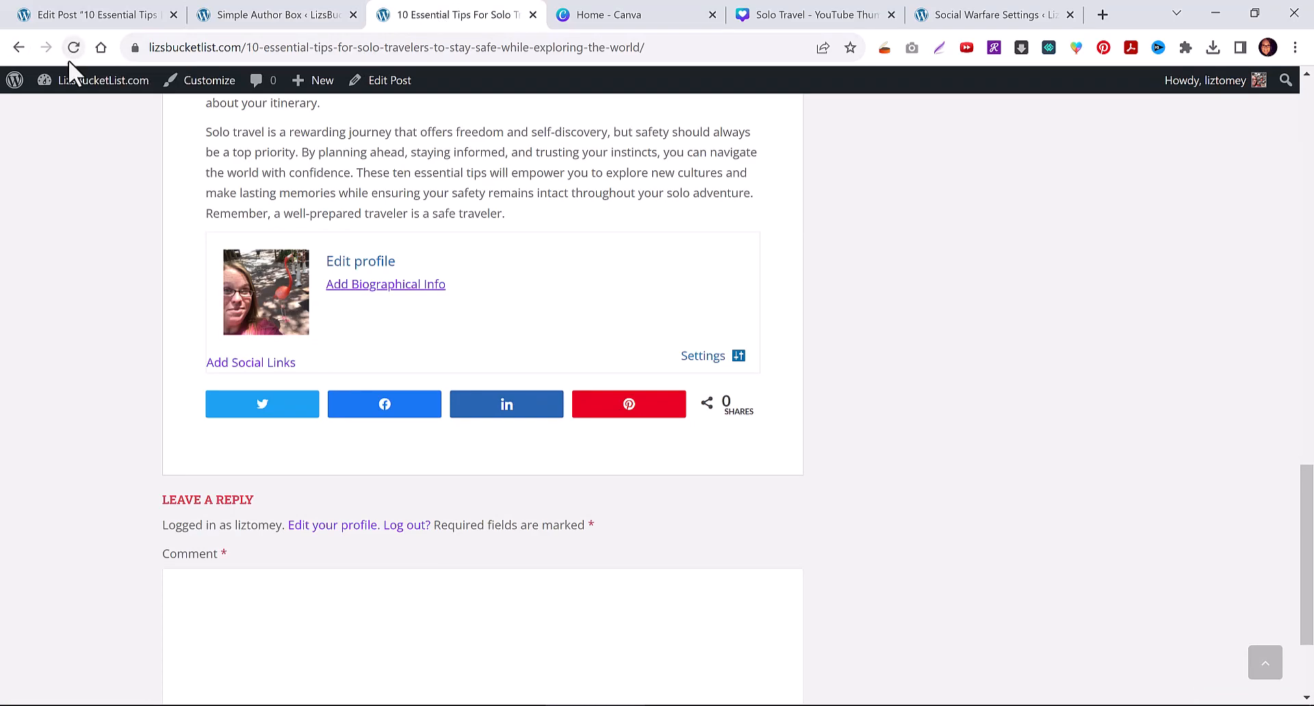
# Open the biographical info link in the post's author box and examine the profile's About Yourself section.
pyautogui.click(364, 286)
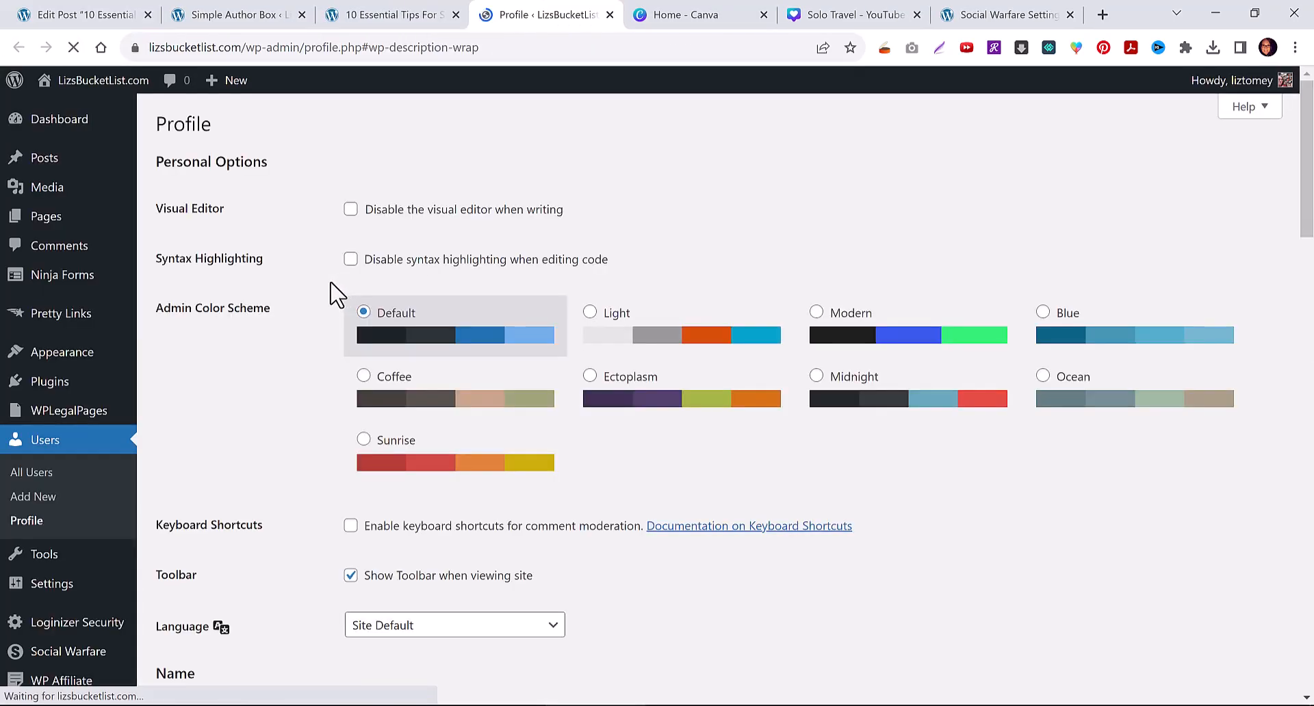
pyautogui.scroll(-10, 280, 473)
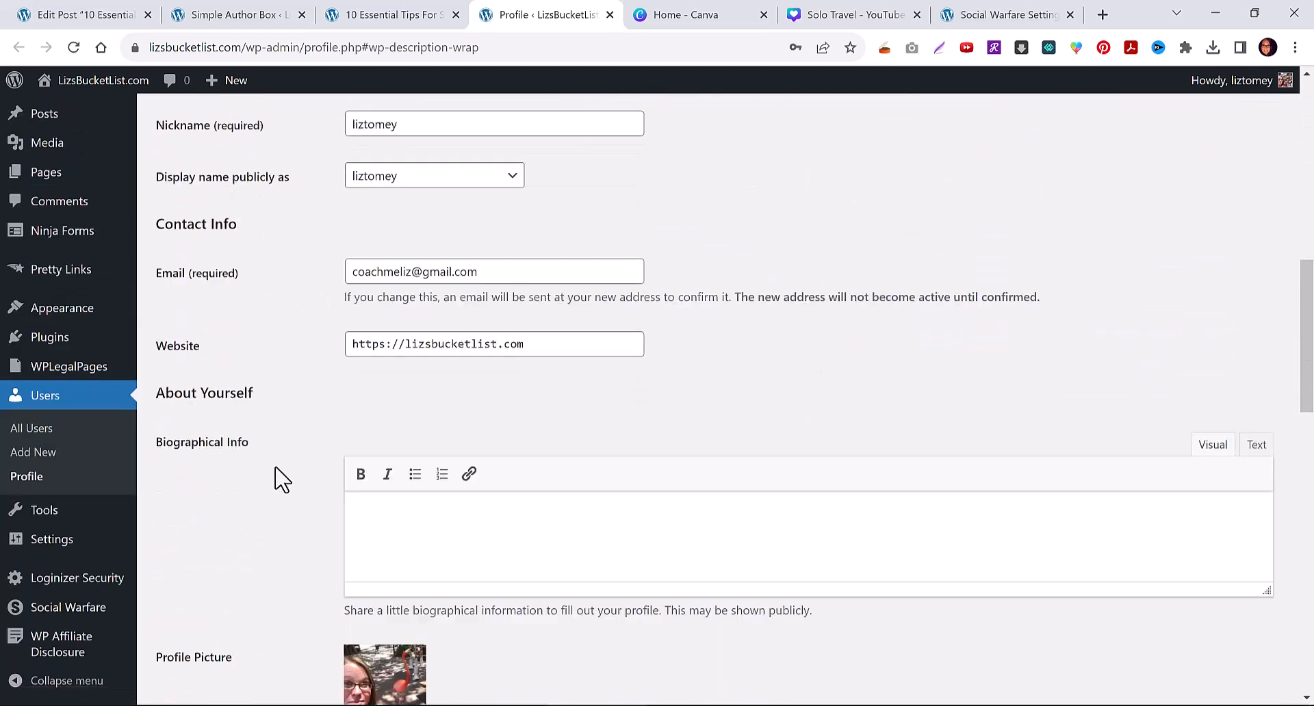
pyautogui.scroll(-4, 281, 479)
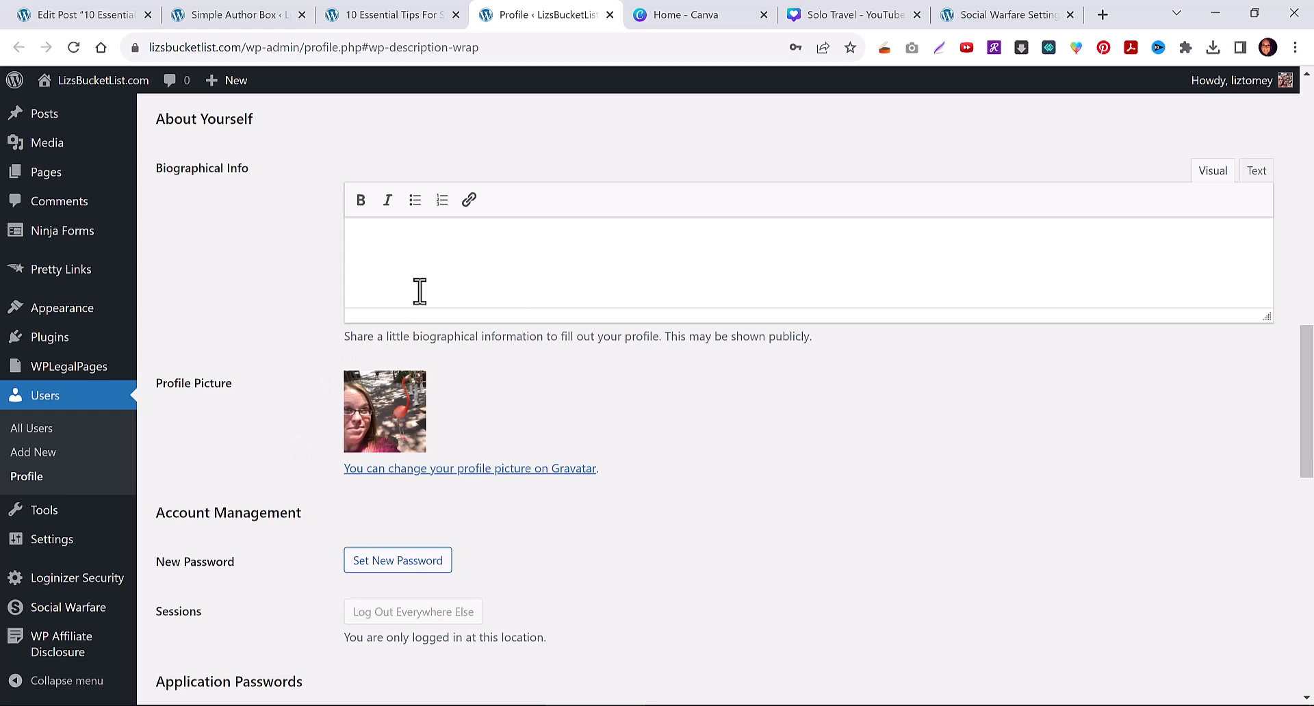
# Copy the live solo travel post's address and open it in Firefox.
pyautogui.click(397, 17)
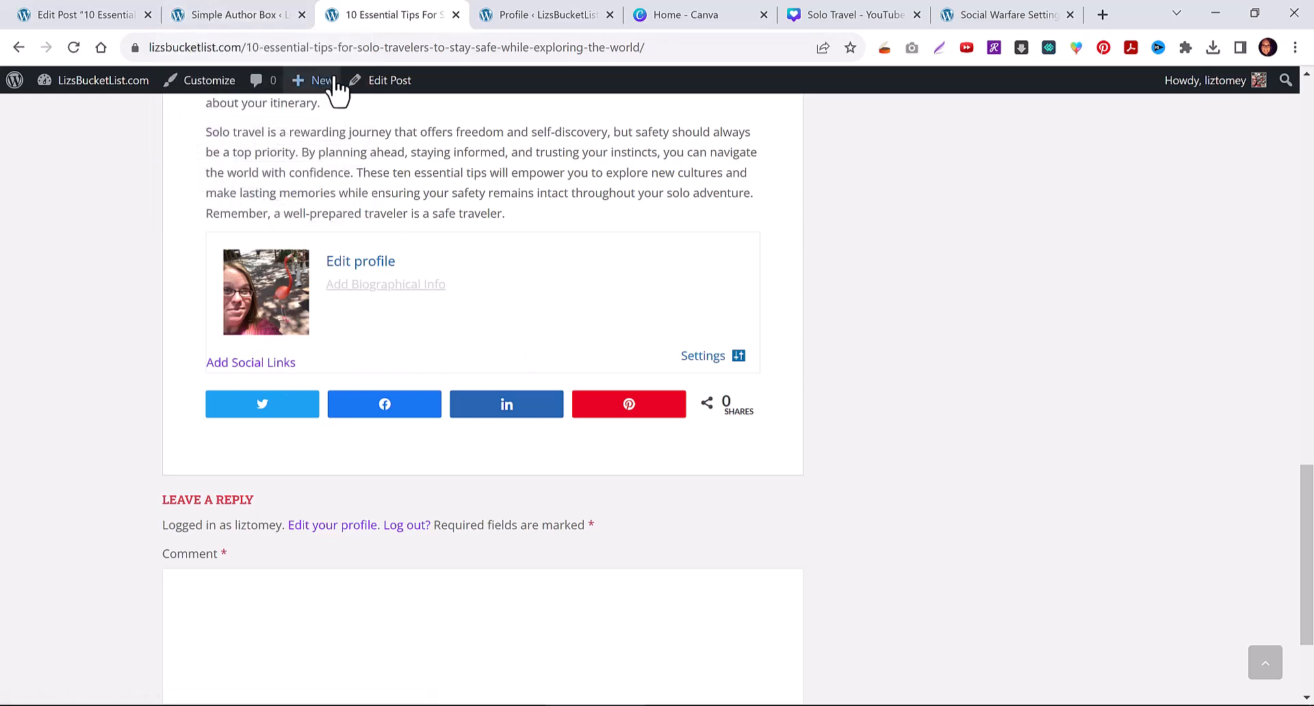
pyautogui.click(333, 52)
pyautogui.rightClick(333, 51)
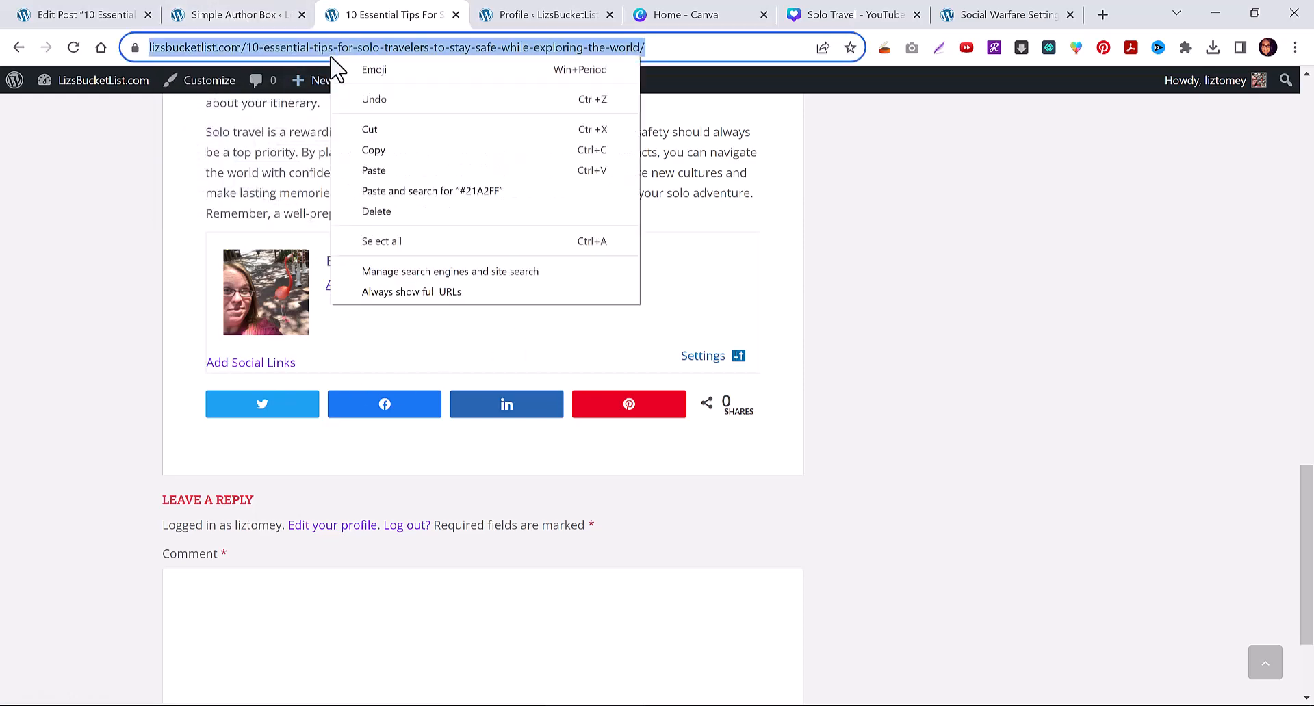
pyautogui.click(393, 152)
pyautogui.press('super')
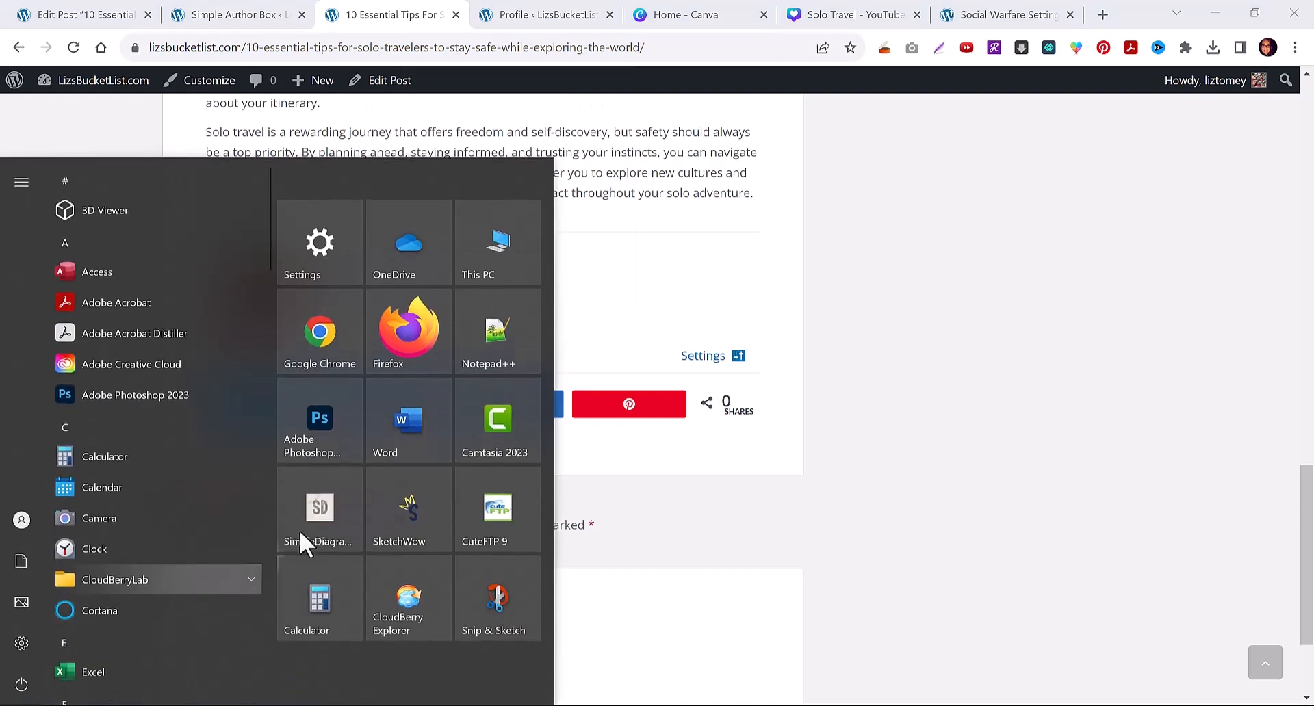
pyautogui.click(417, 347)
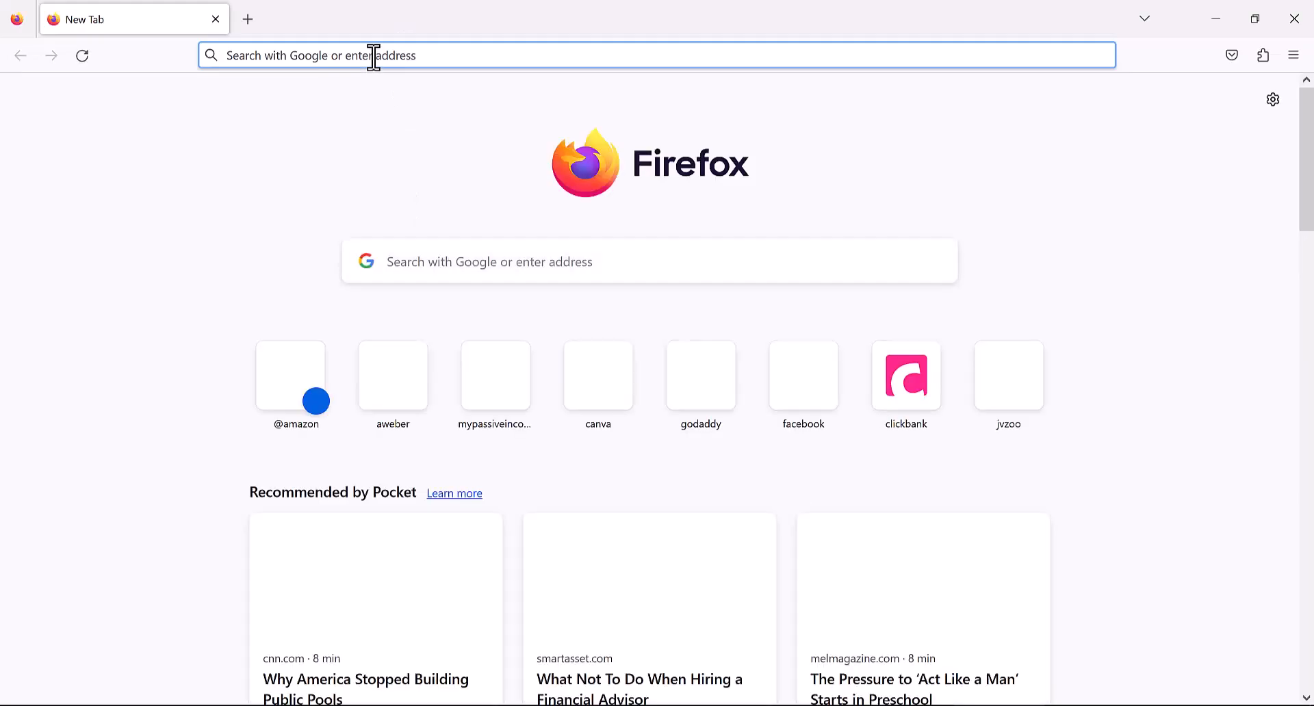
pyautogui.hotkey('ctrl', 'v')
pyautogui.press('Return')
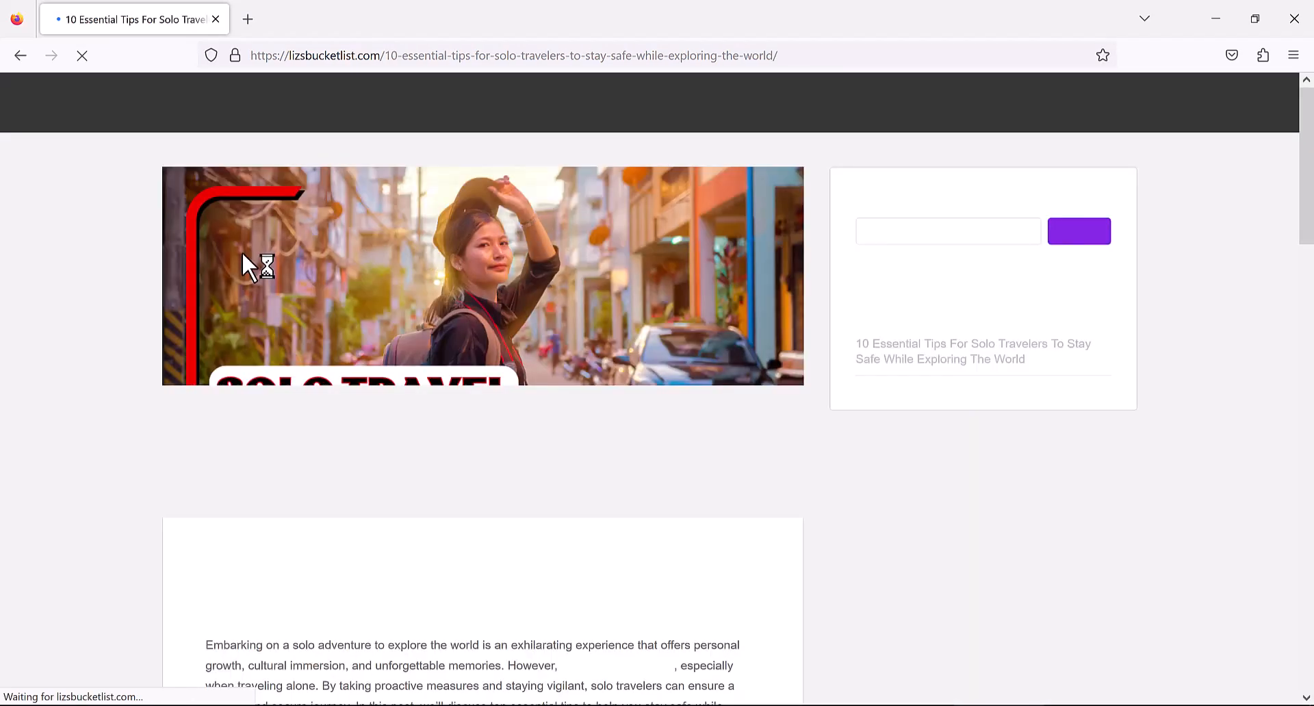
# Look through the solo travel post in Firefox to see the author box and share buttons as a visitor.
pyautogui.scroll(-3, 283, 411)
pyautogui.scroll(-15, 284, 411)
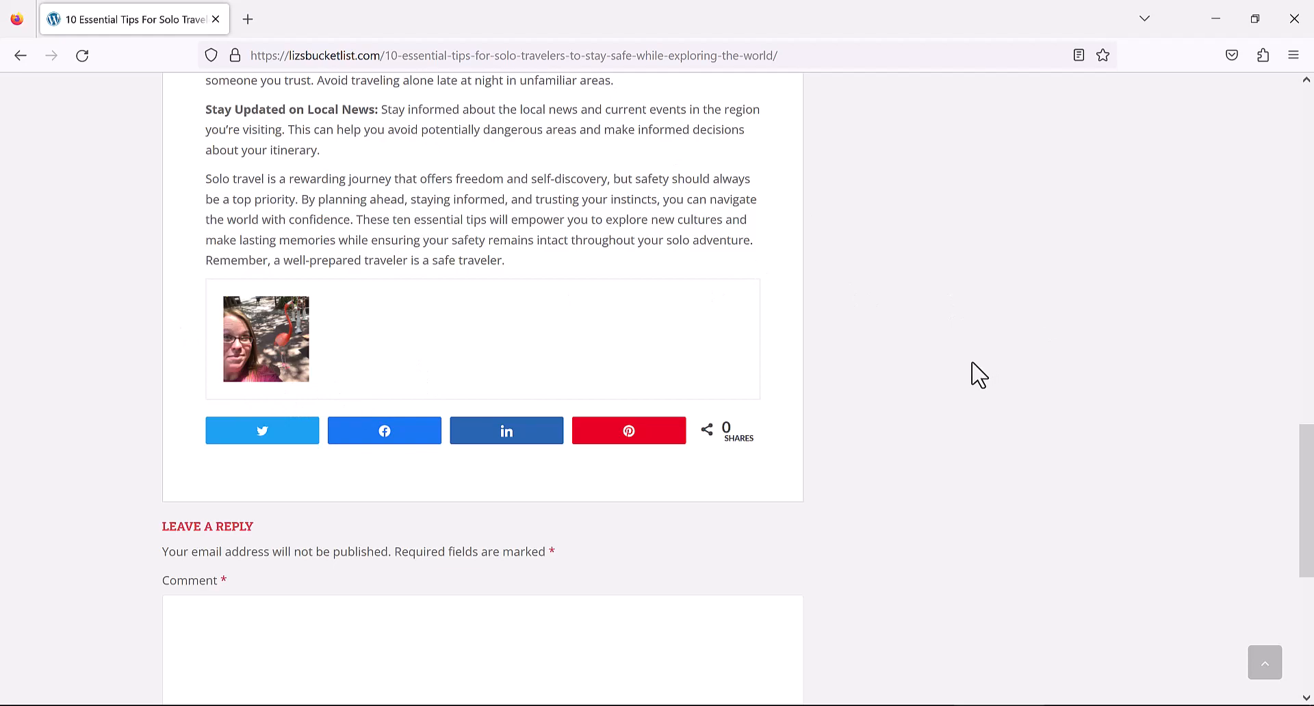
pyautogui.scroll(20, 931, 375)
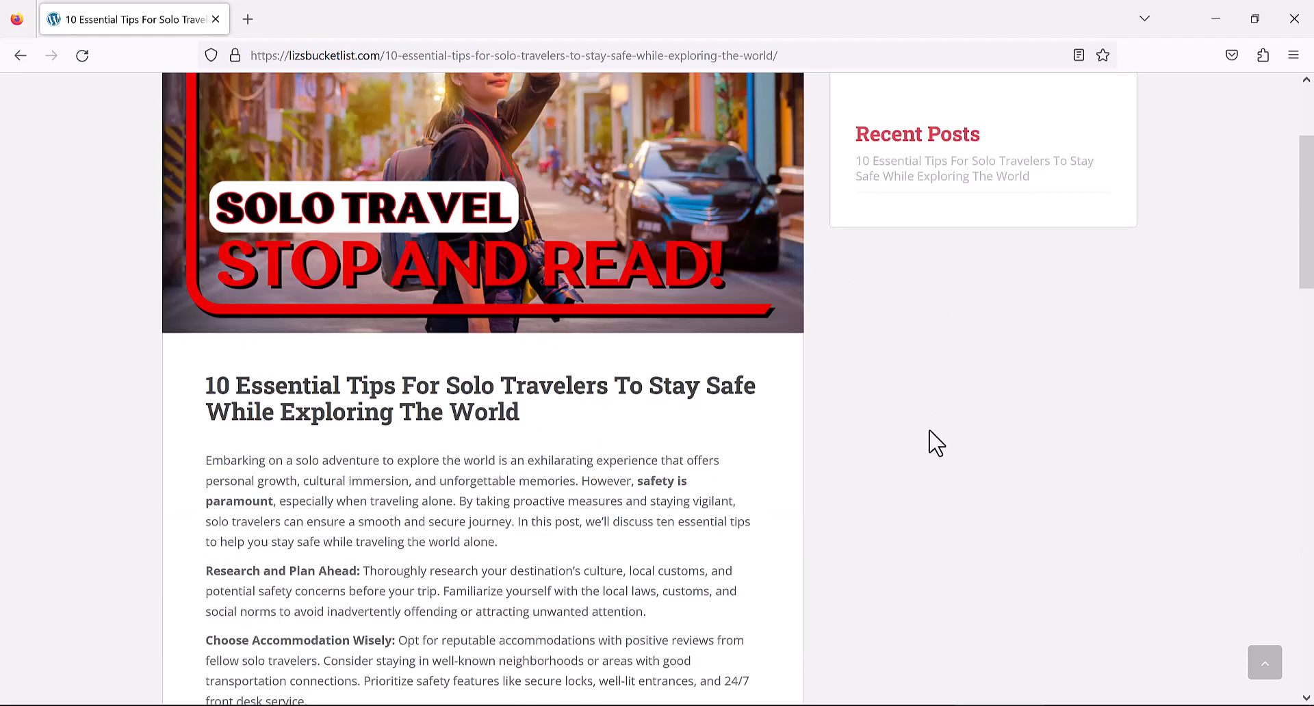
pyautogui.scroll(2, 941, 499)
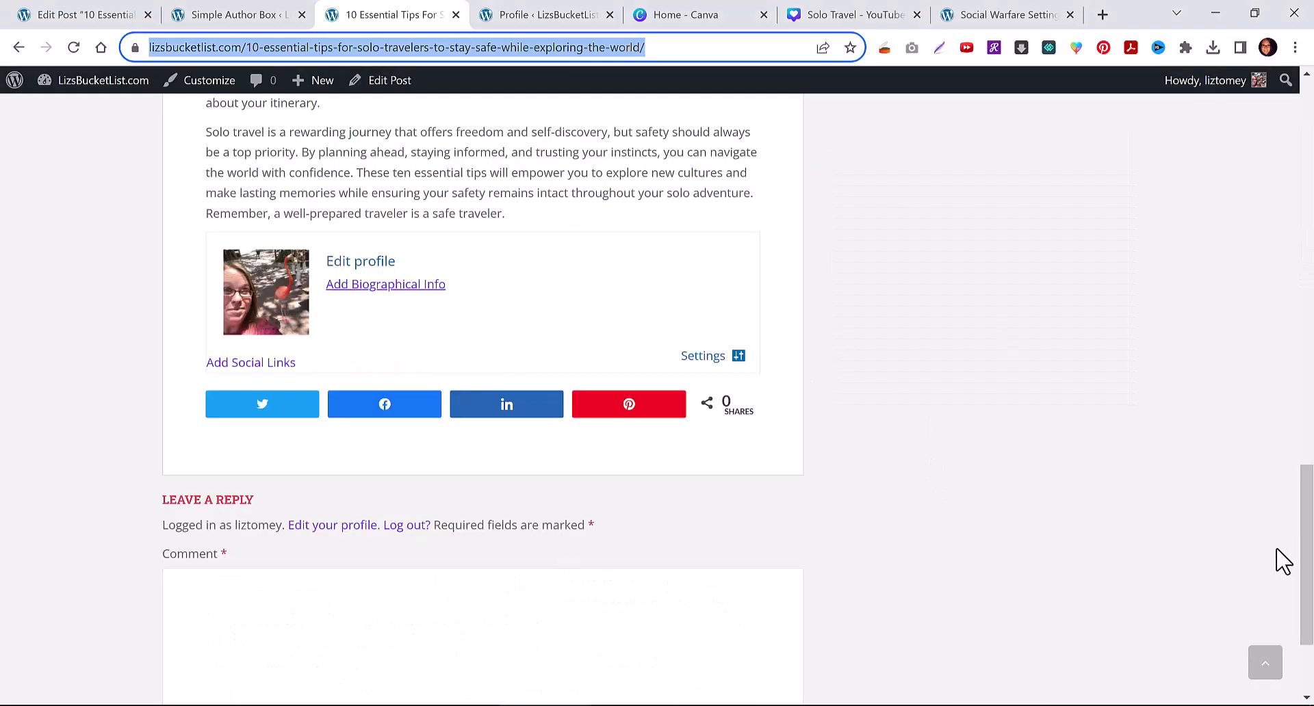
# Copy the address of the live solo travel post.
pyautogui.moveTo(1305, 595); pyautogui.dragTo(1307, 186)
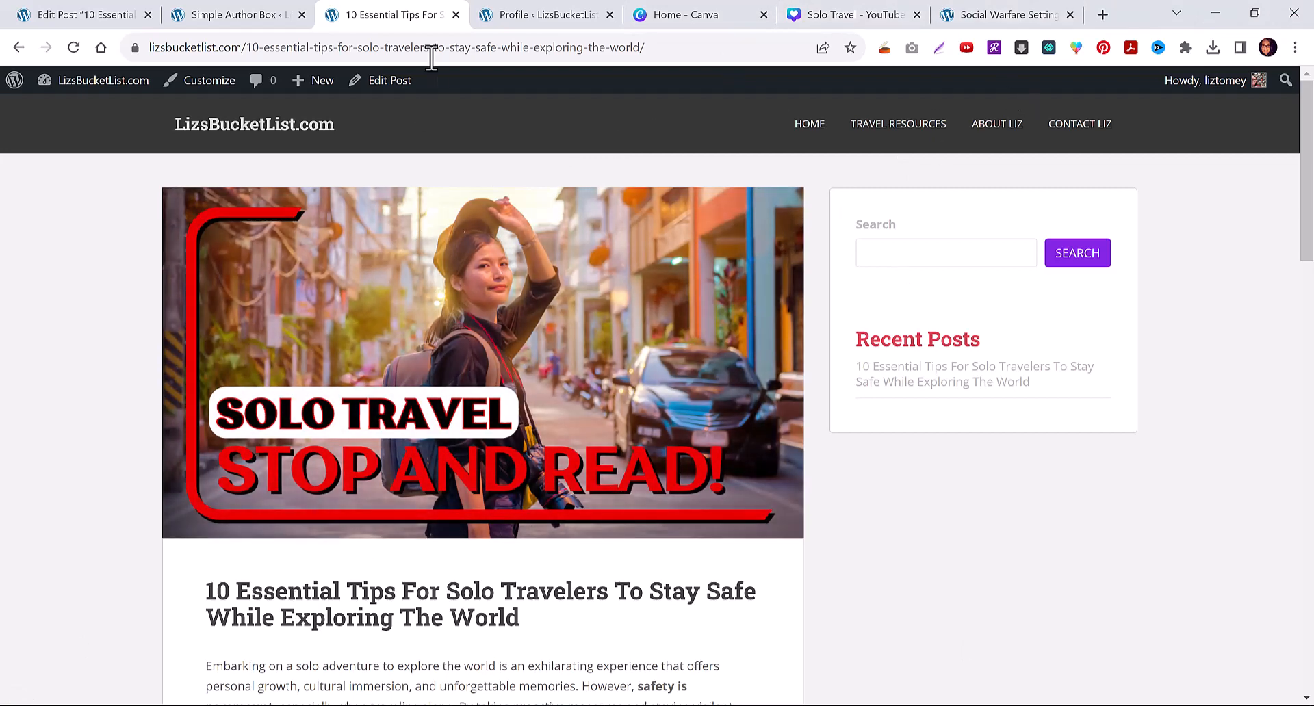
pyautogui.click(433, 50)
pyautogui.rightClick(432, 51)
pyautogui.click(499, 163)
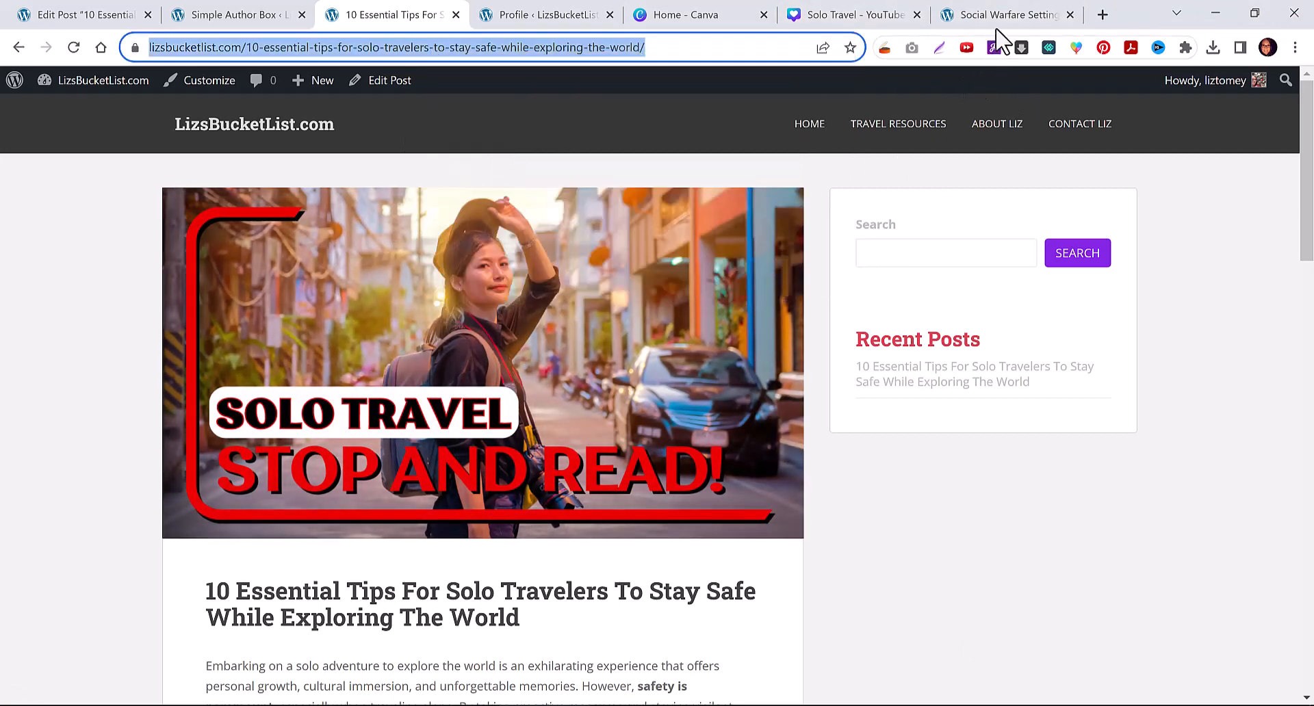
# Open facebook.com in a new browser tab.
pyautogui.click(1102, 15)
pyautogui.write('google.com')
pyautogui.press('Return')
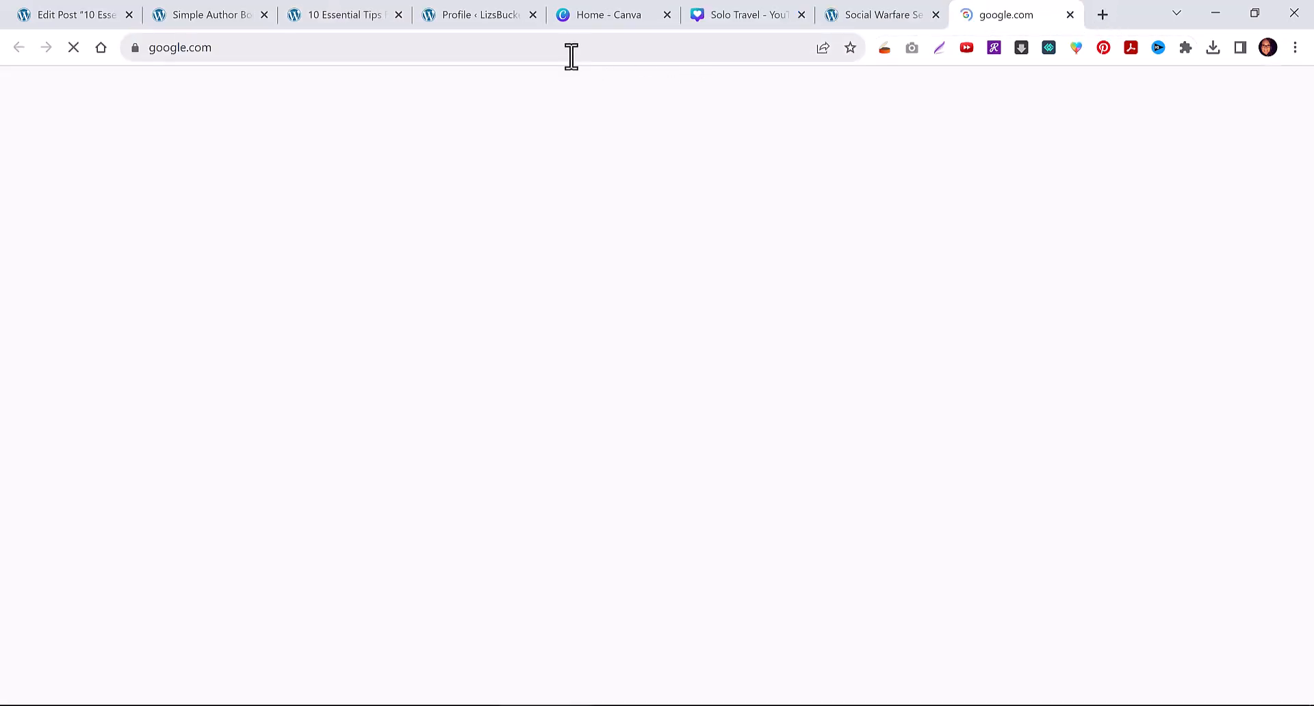
pyautogui.click(572, 55)
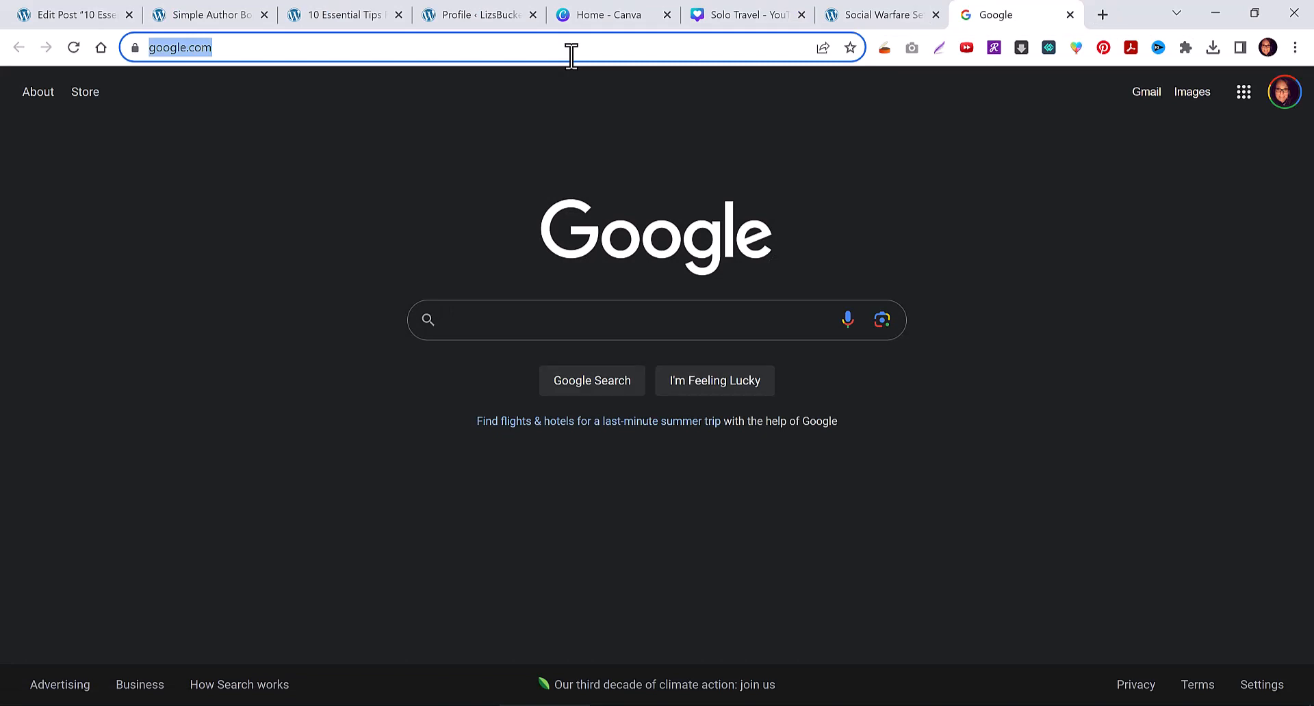
pyautogui.write('facebook')
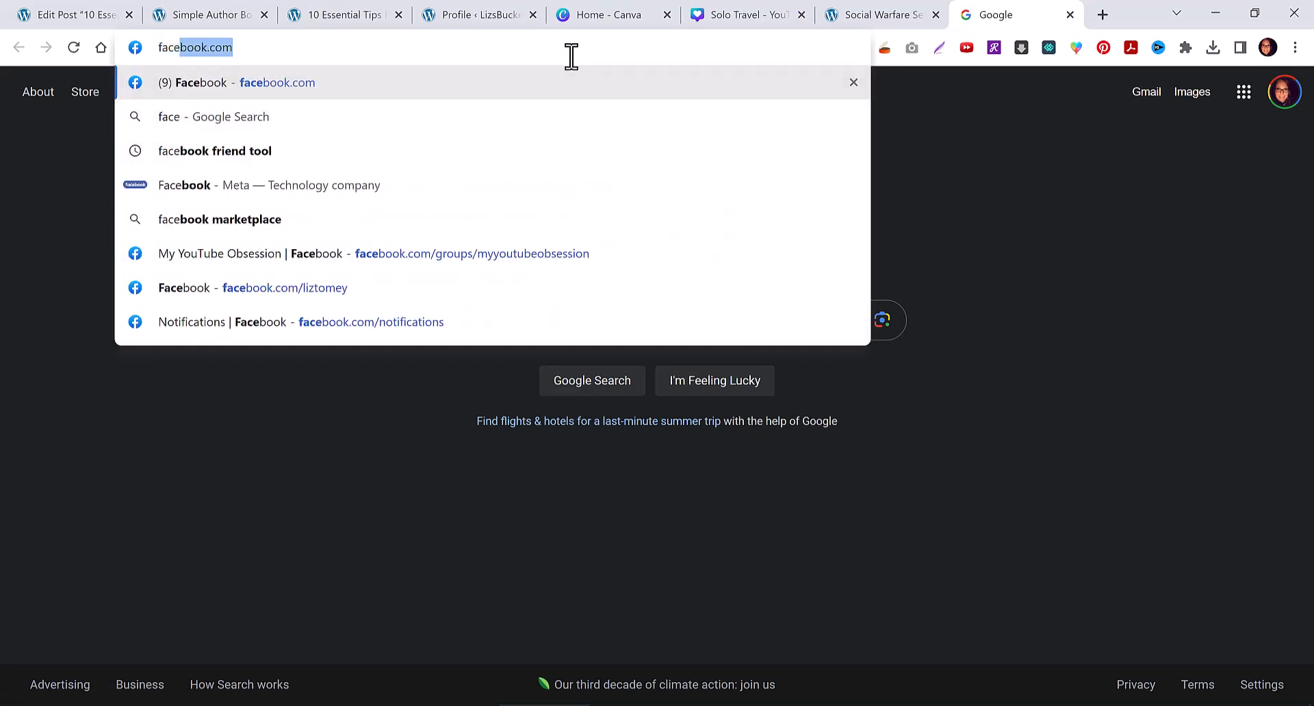
pyautogui.press('Return')
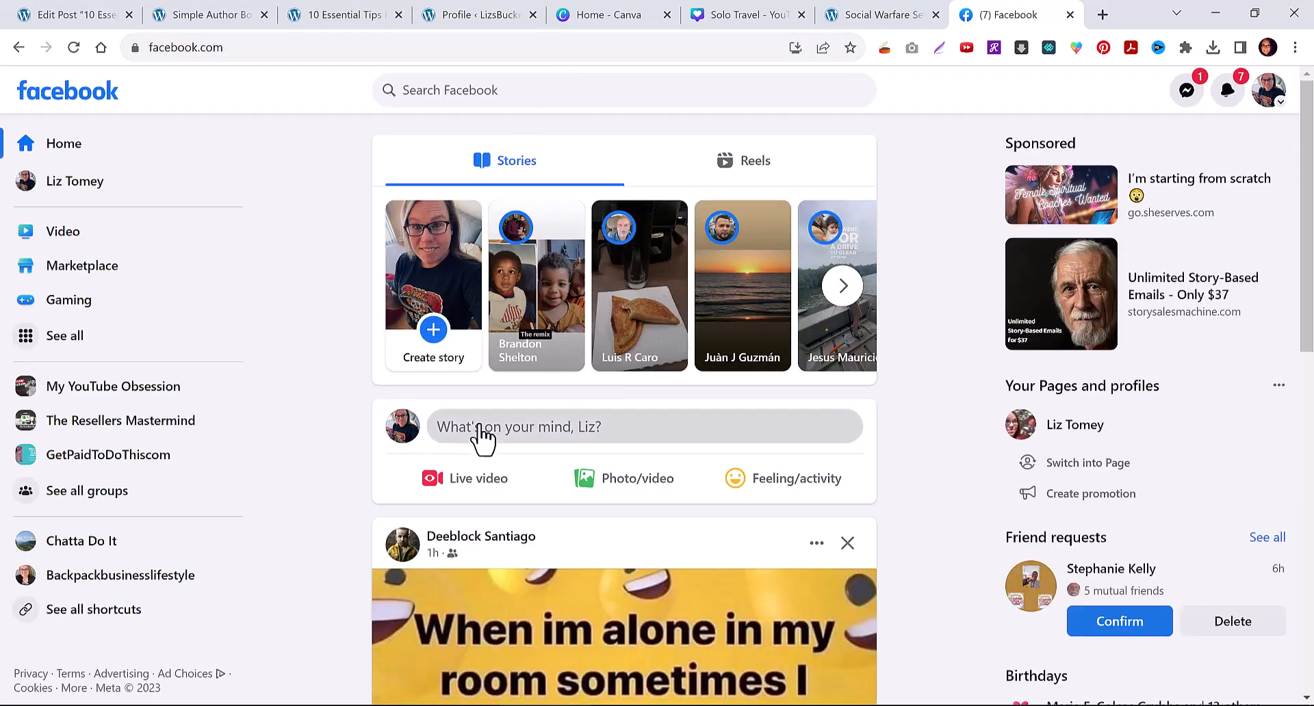
pyautogui.click(482, 430)
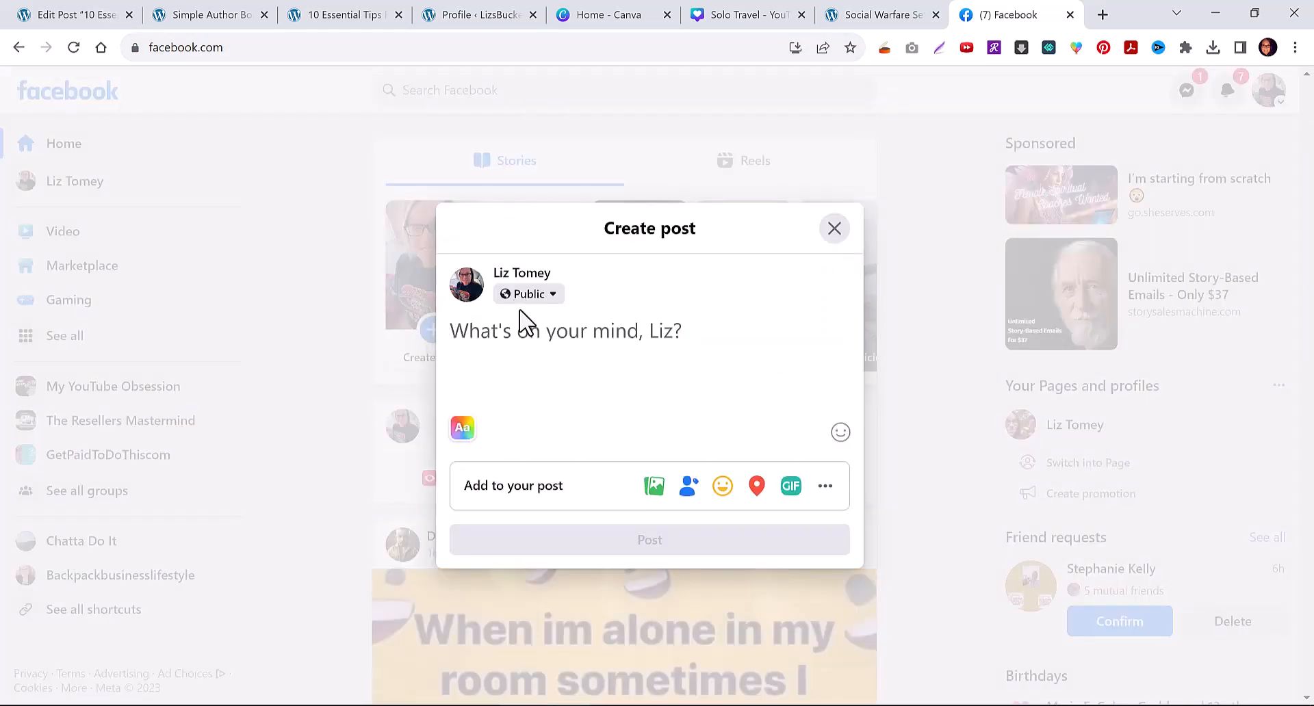
pyautogui.hotkey('ctrl', 'v')
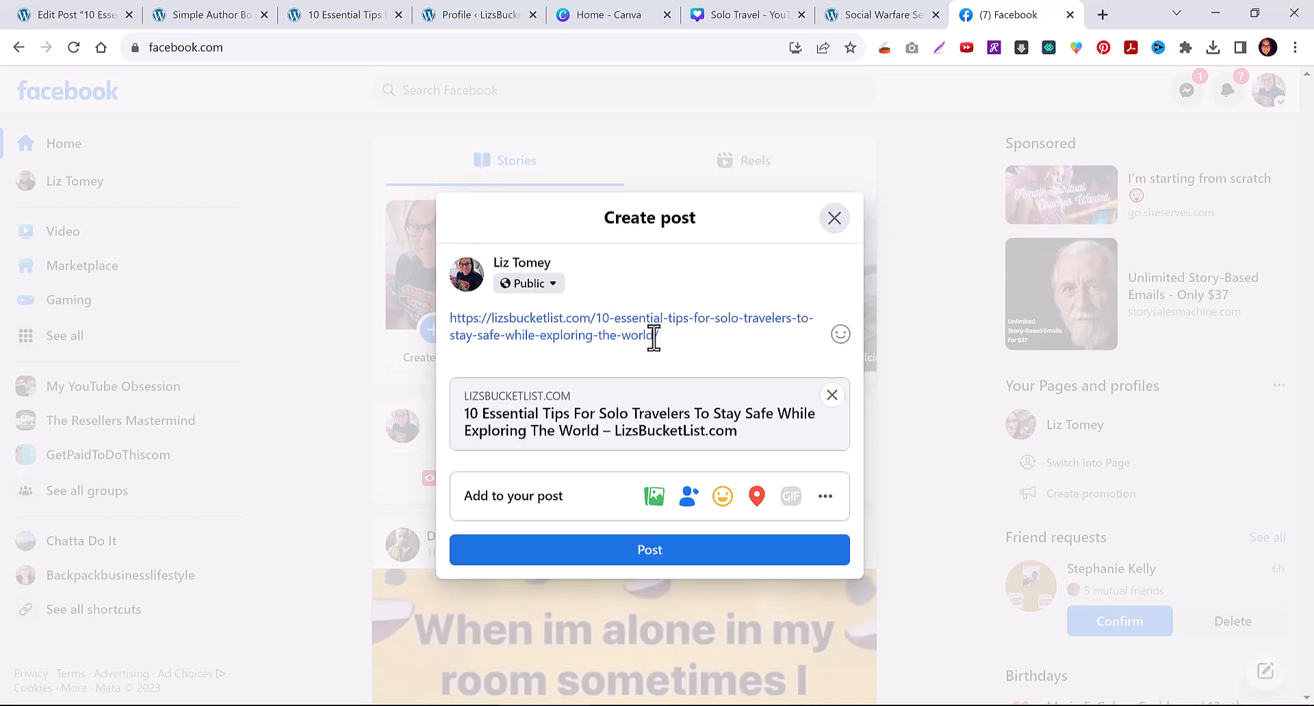
pyautogui.moveTo(670, 335); pyautogui.dragTo(410, 321)
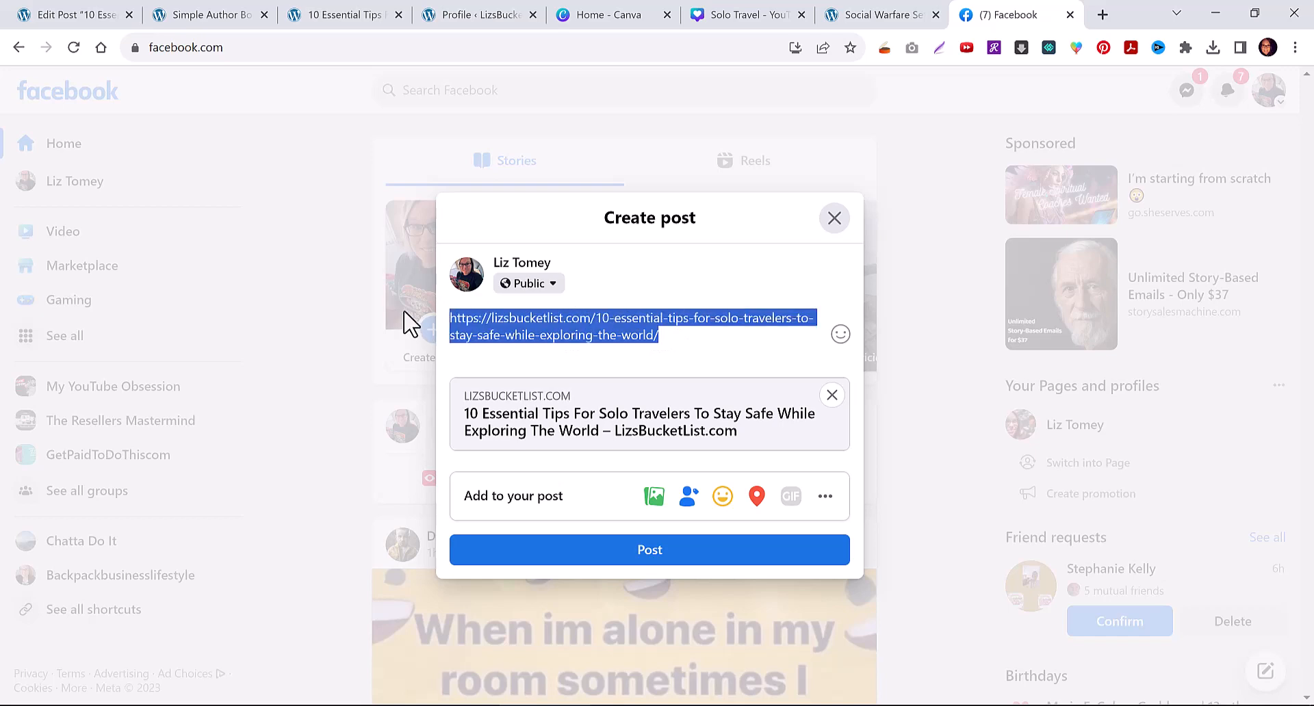
pyautogui.press('BackSpace')
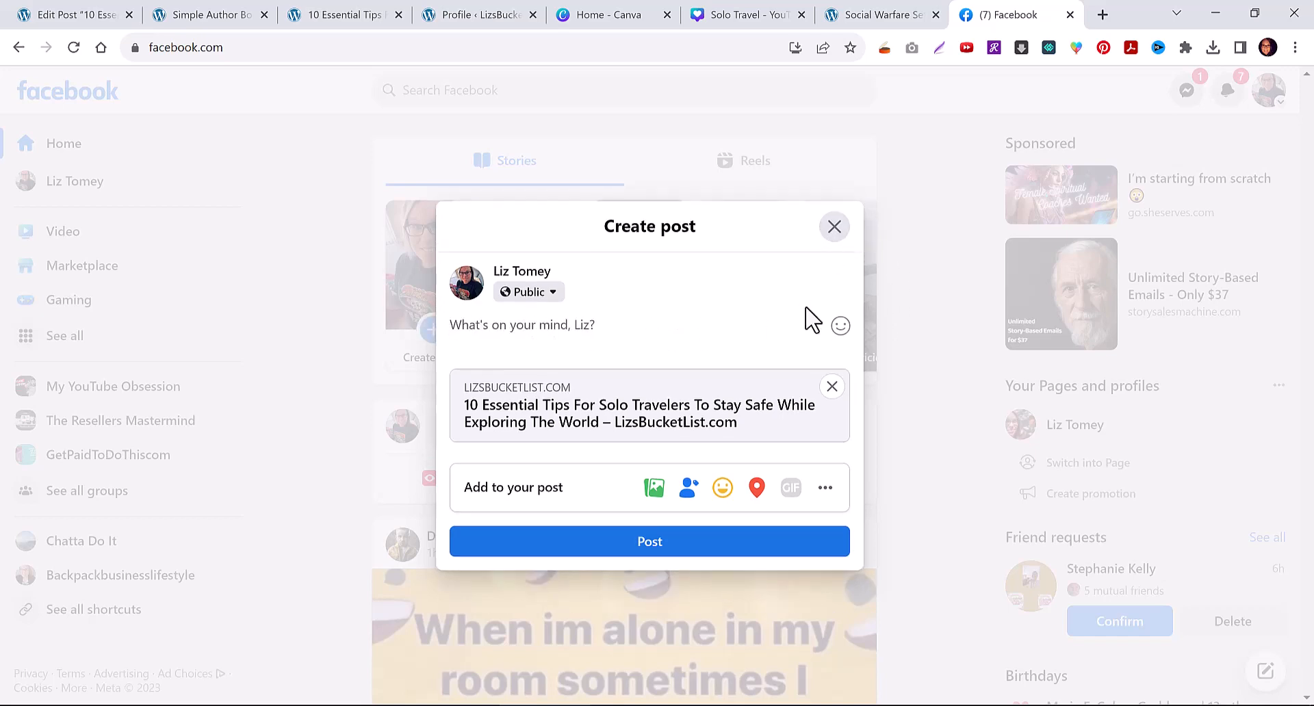
pyautogui.click(834, 228)
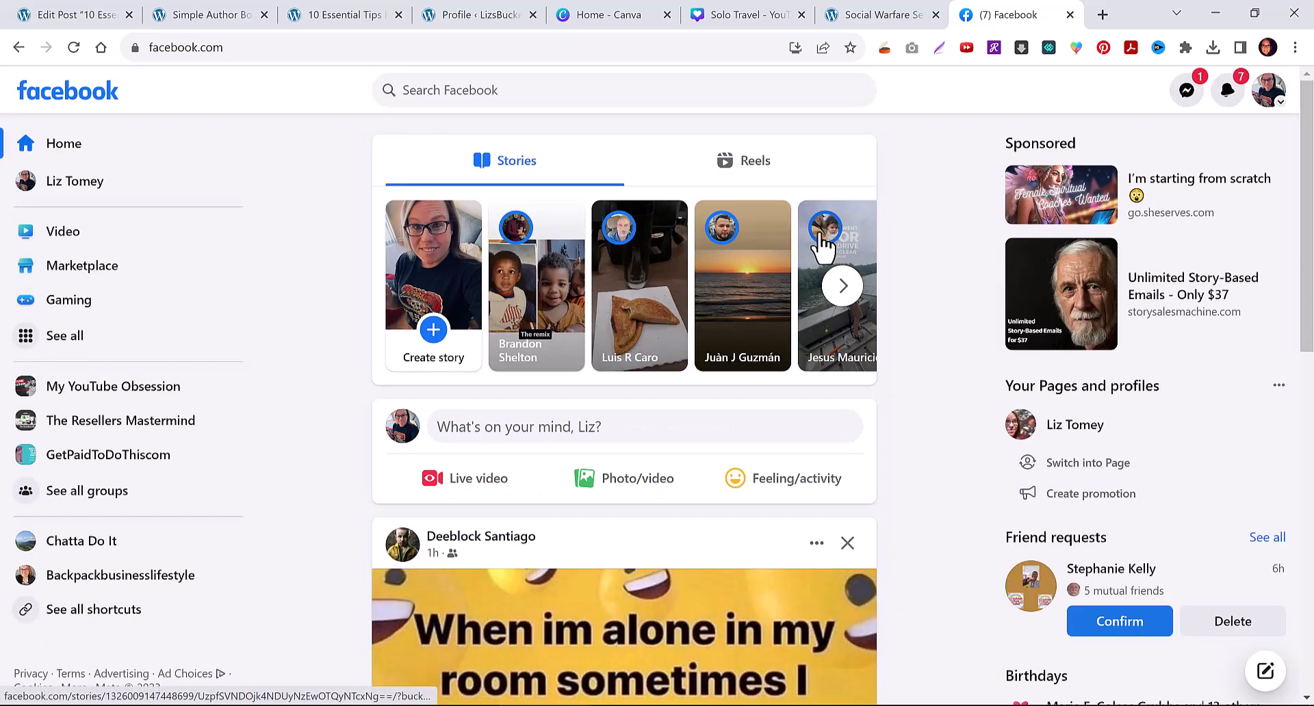
pyautogui.click(505, 431)
pyautogui.click(832, 388)
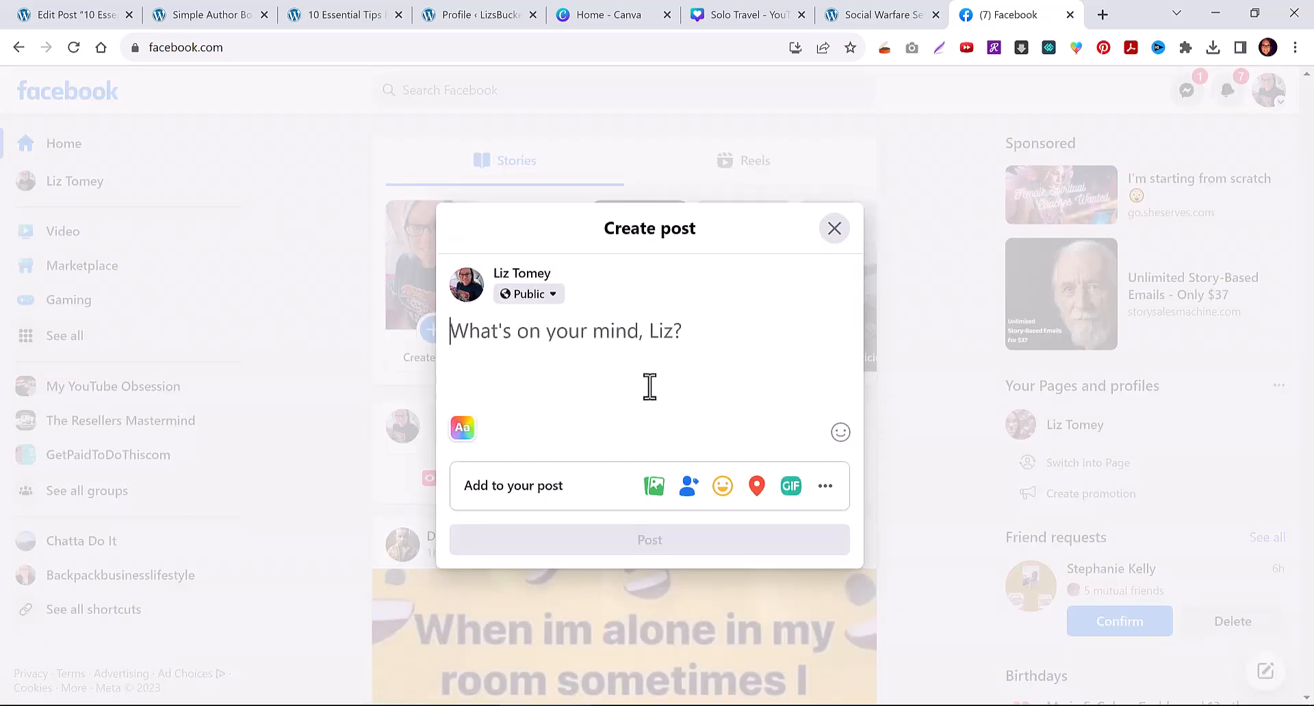
pyautogui.hotkey('ctrl', 'v')
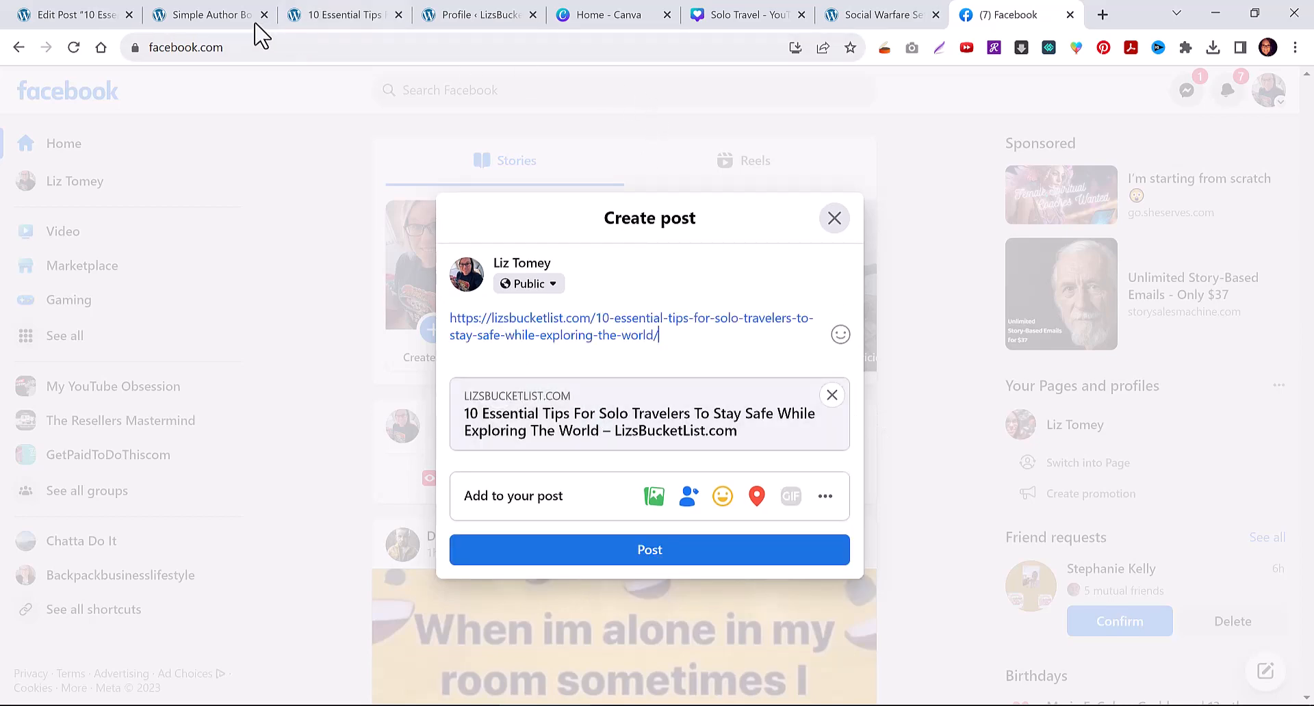
pyautogui.click(205, 14)
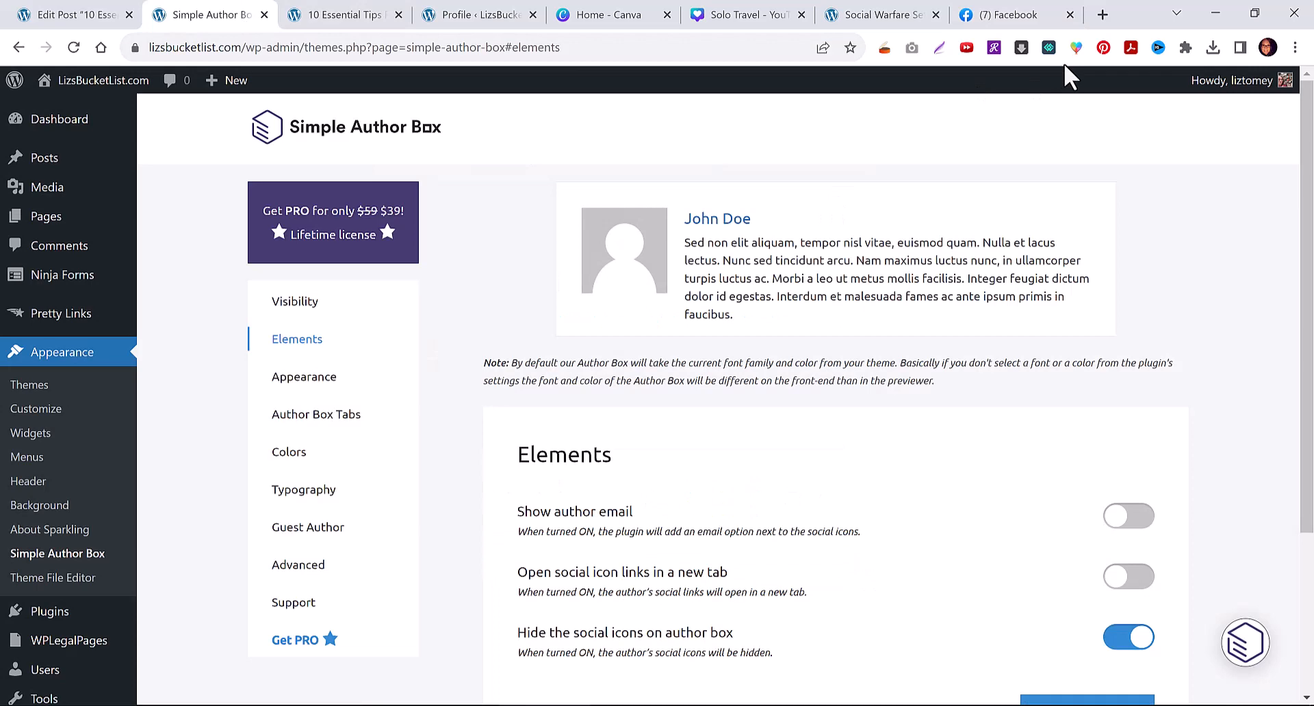
pyautogui.click(999, 15)
pyautogui.moveTo(690, 334); pyautogui.dragTo(531, 319)
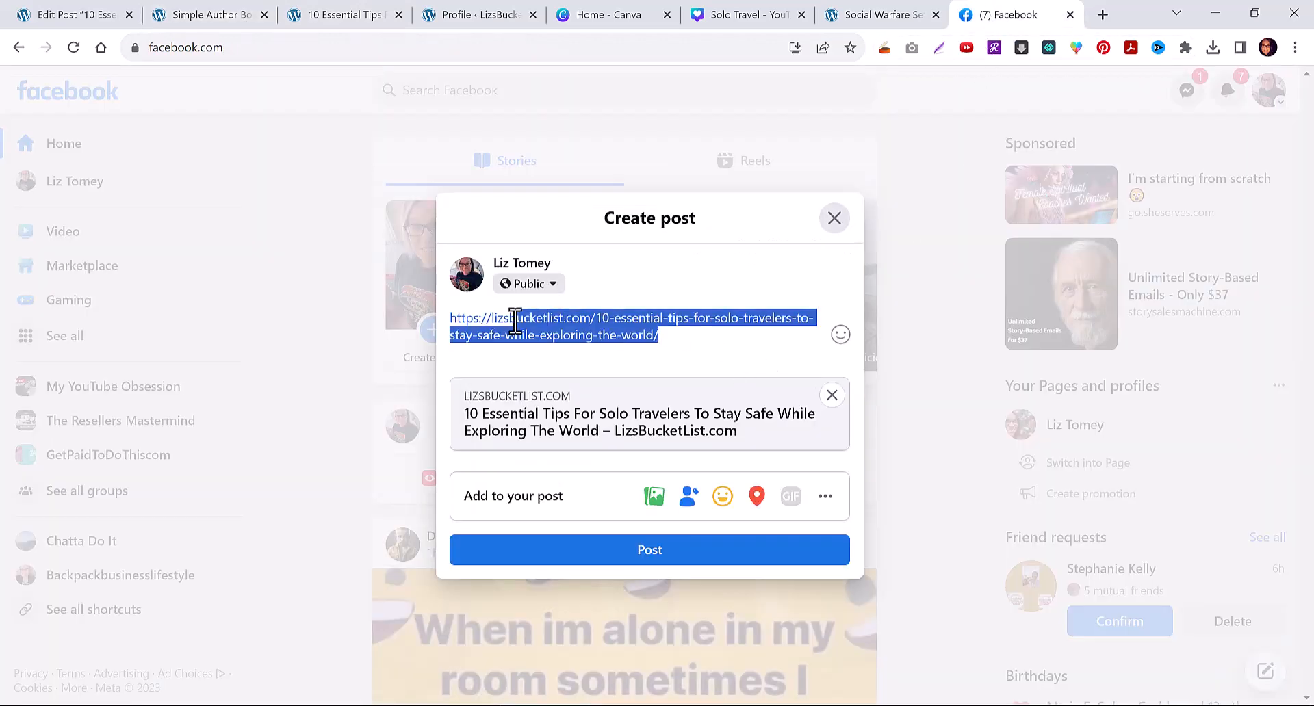
pyautogui.click(833, 219)
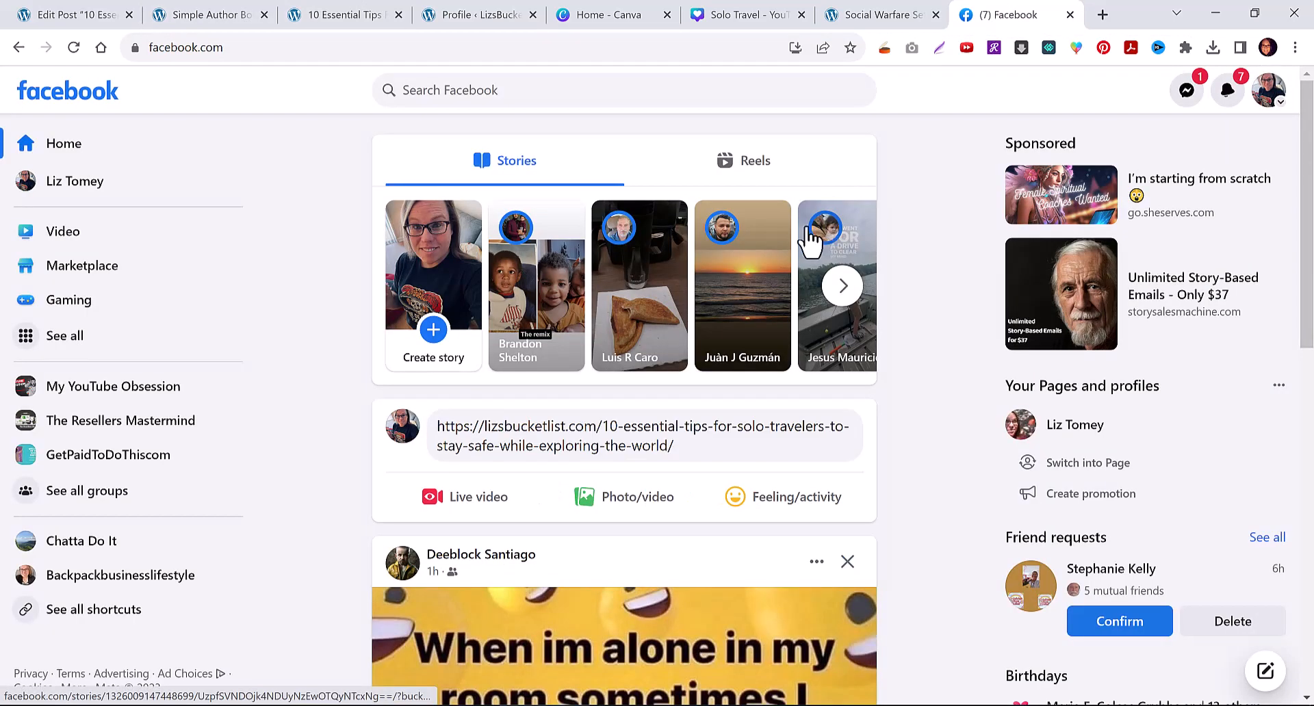
# Reopen the draft Facebook post, remove its link preview, copy the solo travel address from its text and clear the text.
pyautogui.click(548, 448)
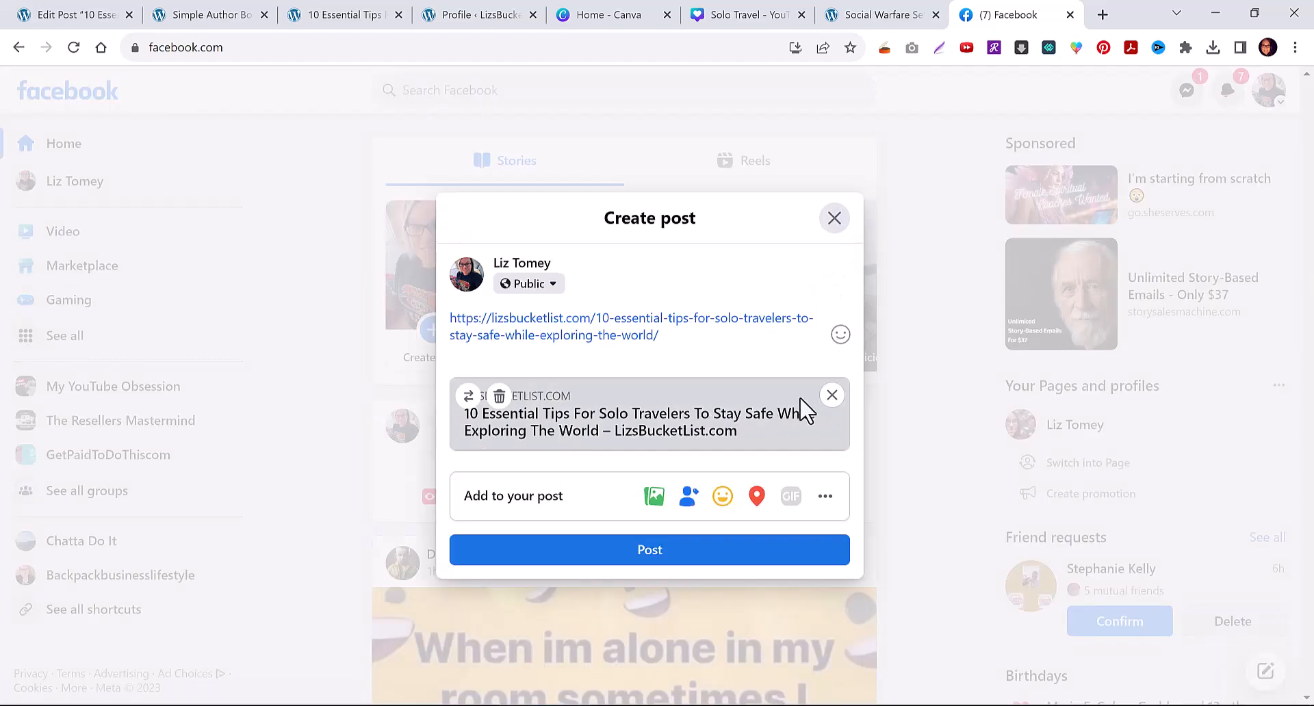
pyautogui.click(831, 396)
pyautogui.moveTo(631, 349); pyautogui.dragTo(392, 313)
pyautogui.hotkey('ctrl', 'c')
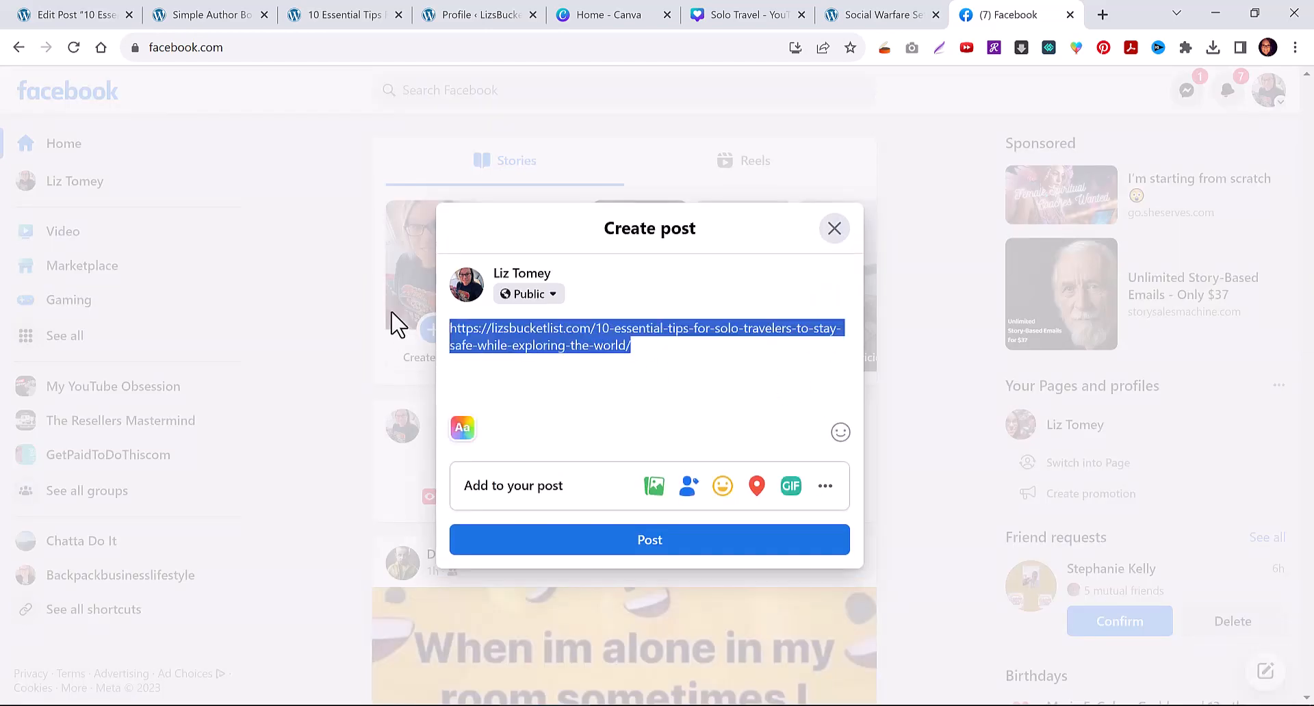
pyautogui.press('BackSpace')
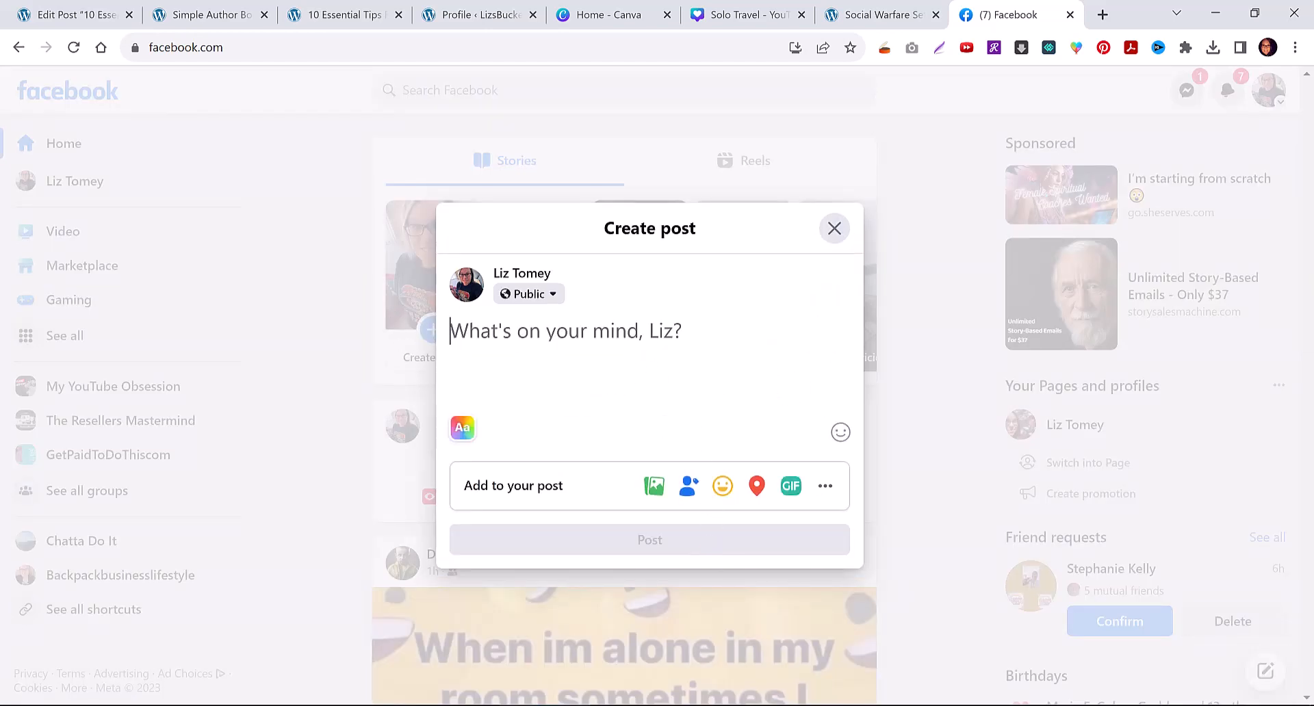
# Write "Started a travel blog and here's the first post...", paste the solo travel link to attach its preview, and delete the pasted address.
pyautogui.write('S')
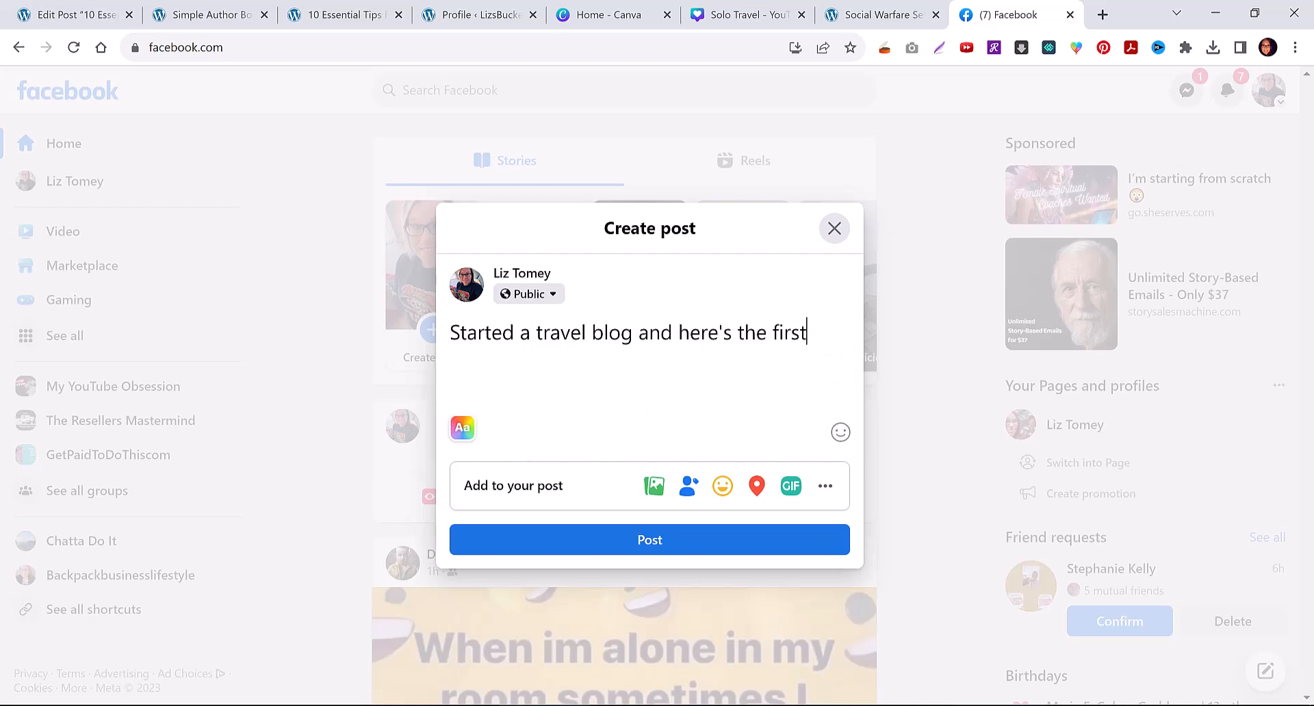
pyautogui.write('ost...')
pyautogui.press('Return')
pyautogui.hotkey('ctrl', 'v')
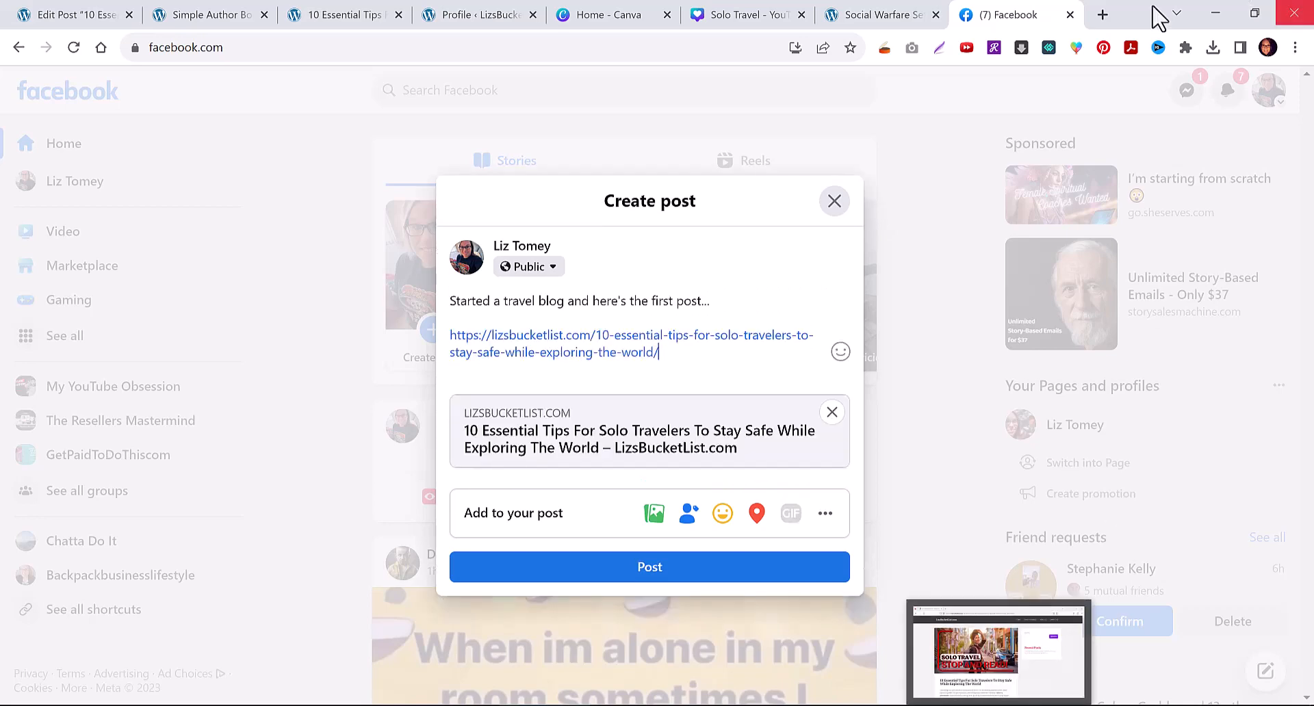
pyautogui.moveTo(661, 352); pyautogui.dragTo(431, 335)
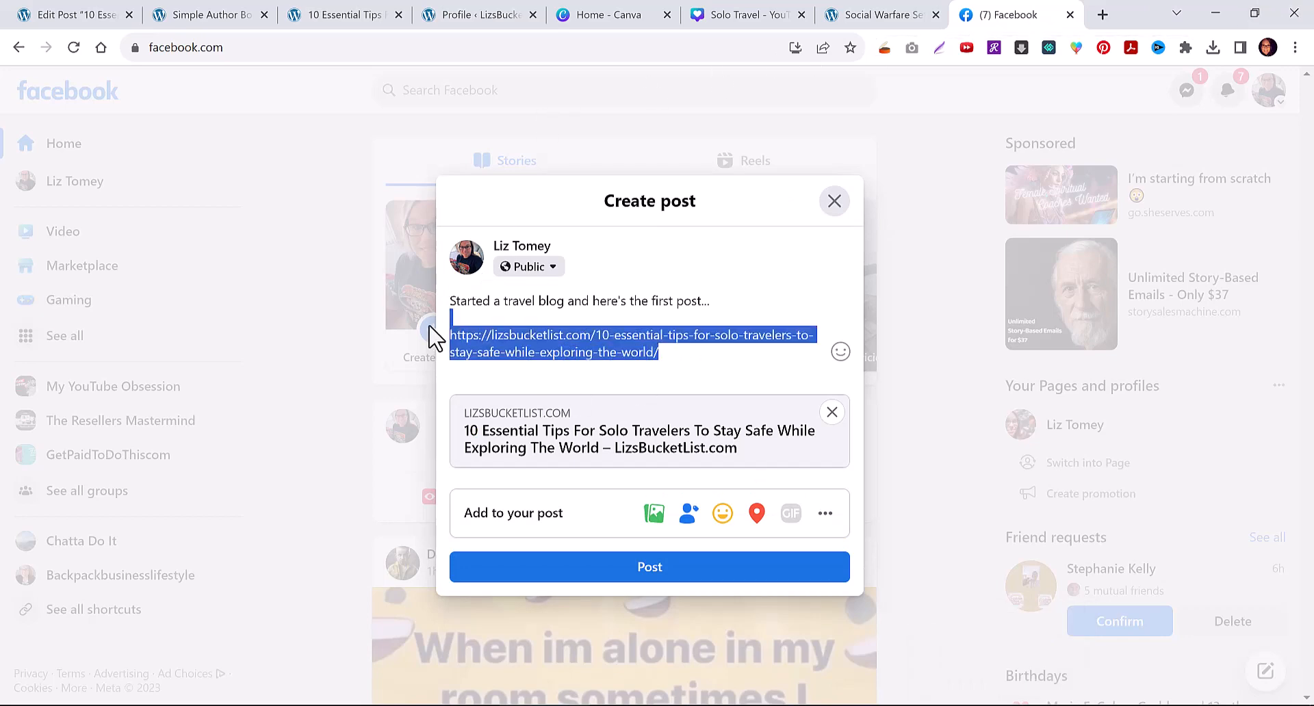
pyautogui.press('BackSpace')
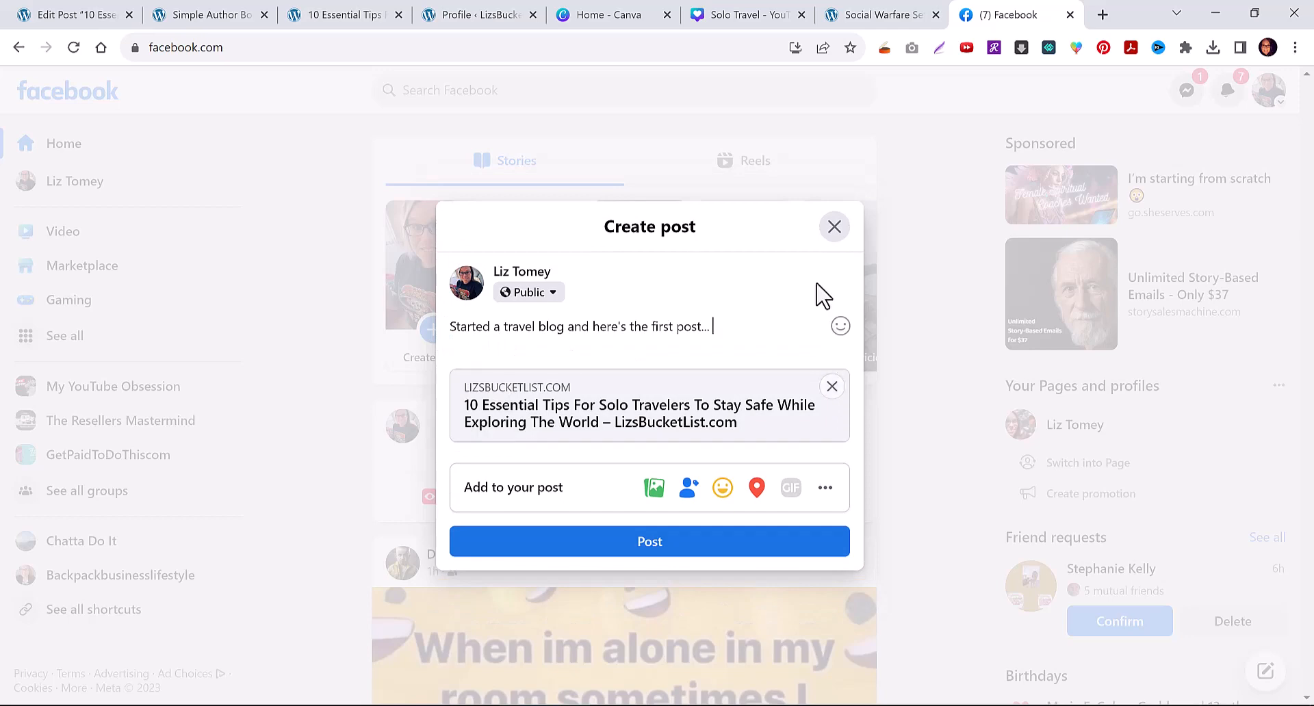
# Check the available link previews for the Facebook post and choose the one with the "Solo Travel Stop and Read!" image.
pyautogui.moveTo(538, 419)
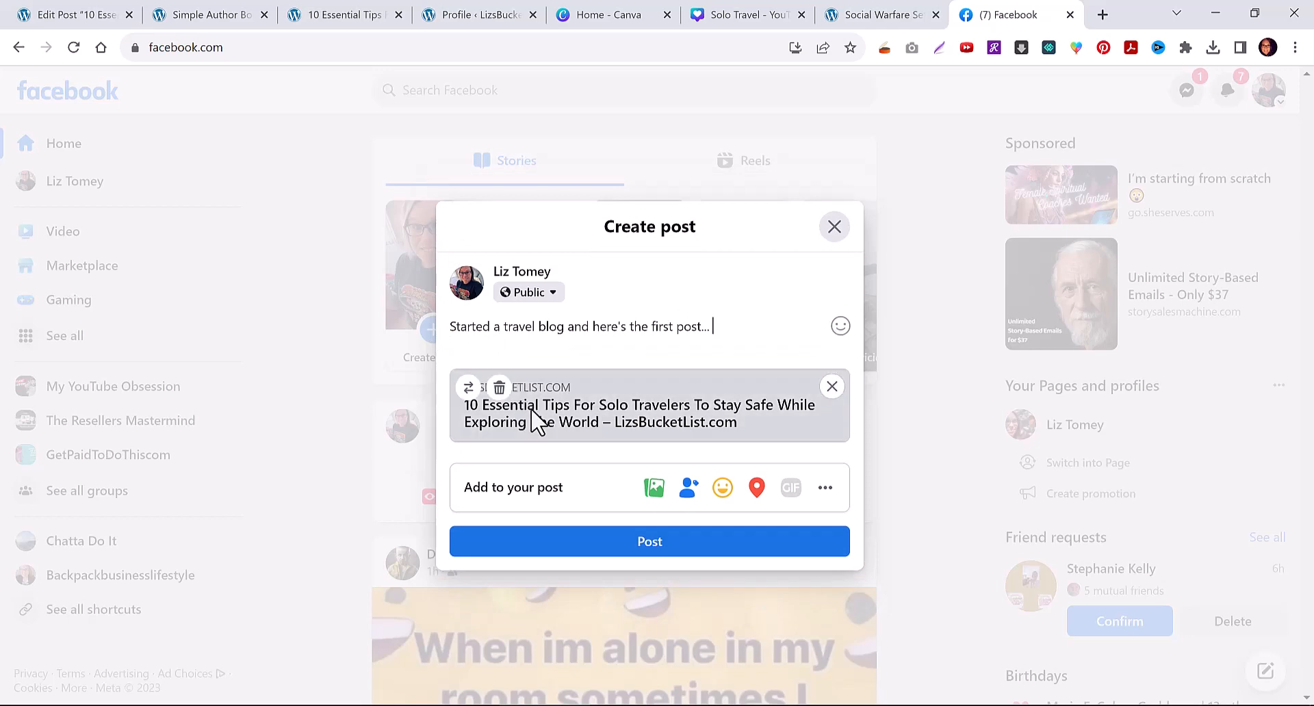
pyautogui.click(477, 391)
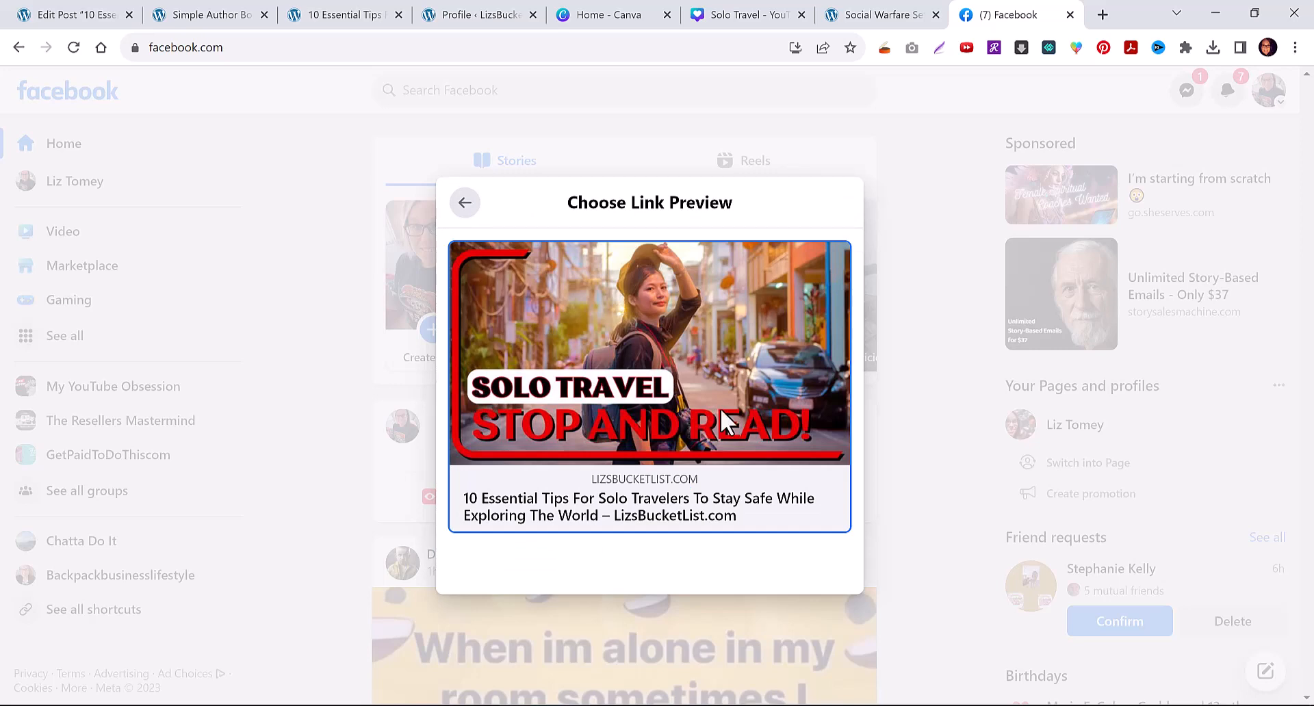
pyautogui.click(745, 296)
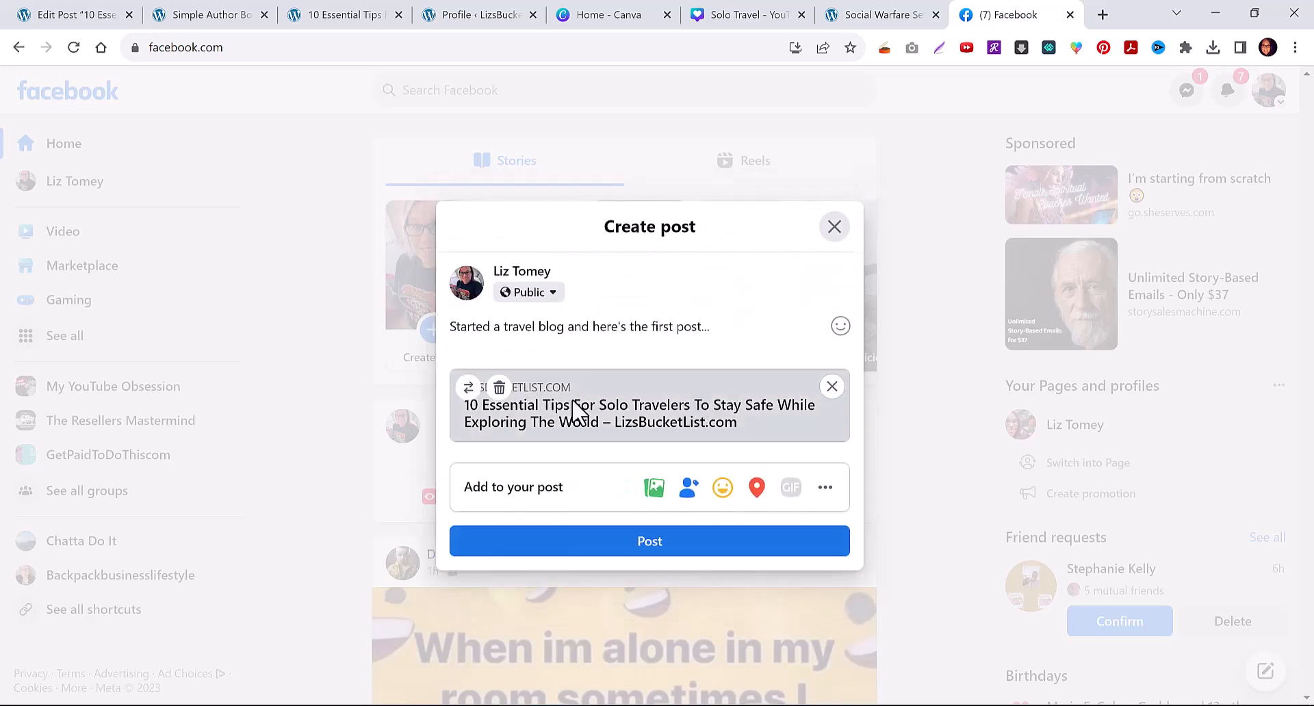
pyautogui.click(472, 390)
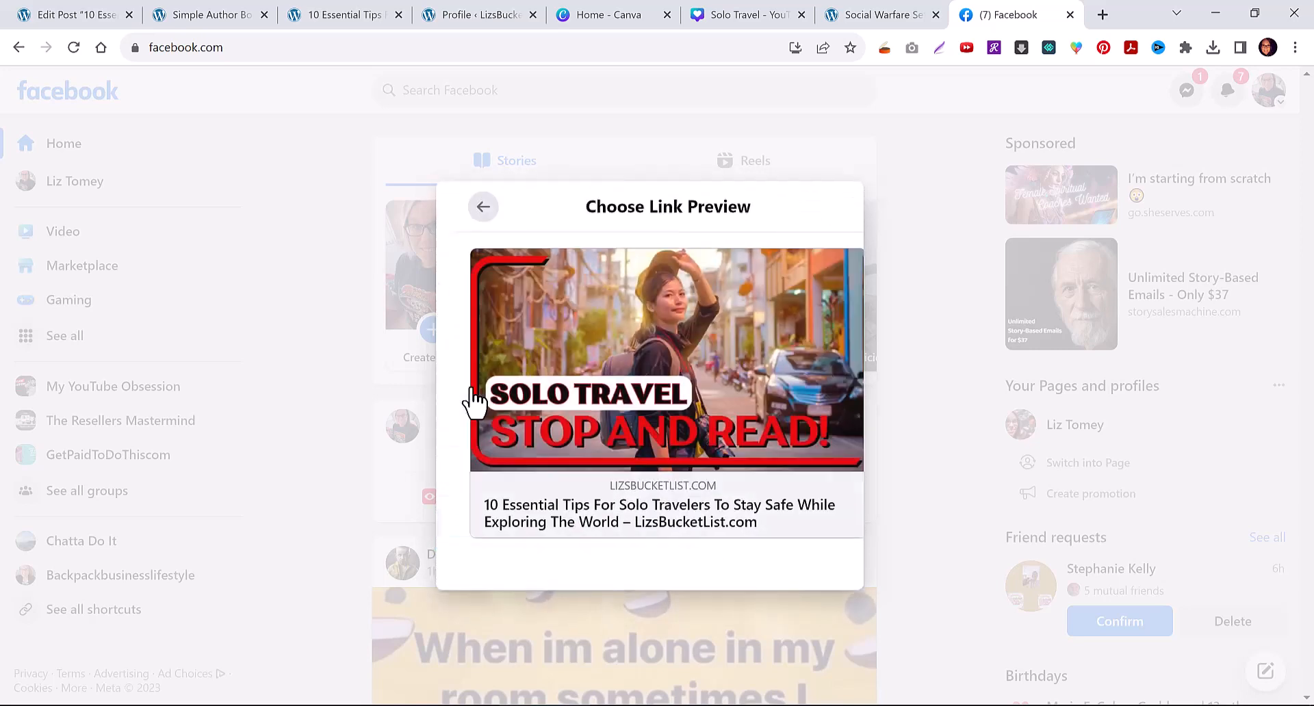
pyautogui.click(734, 375)
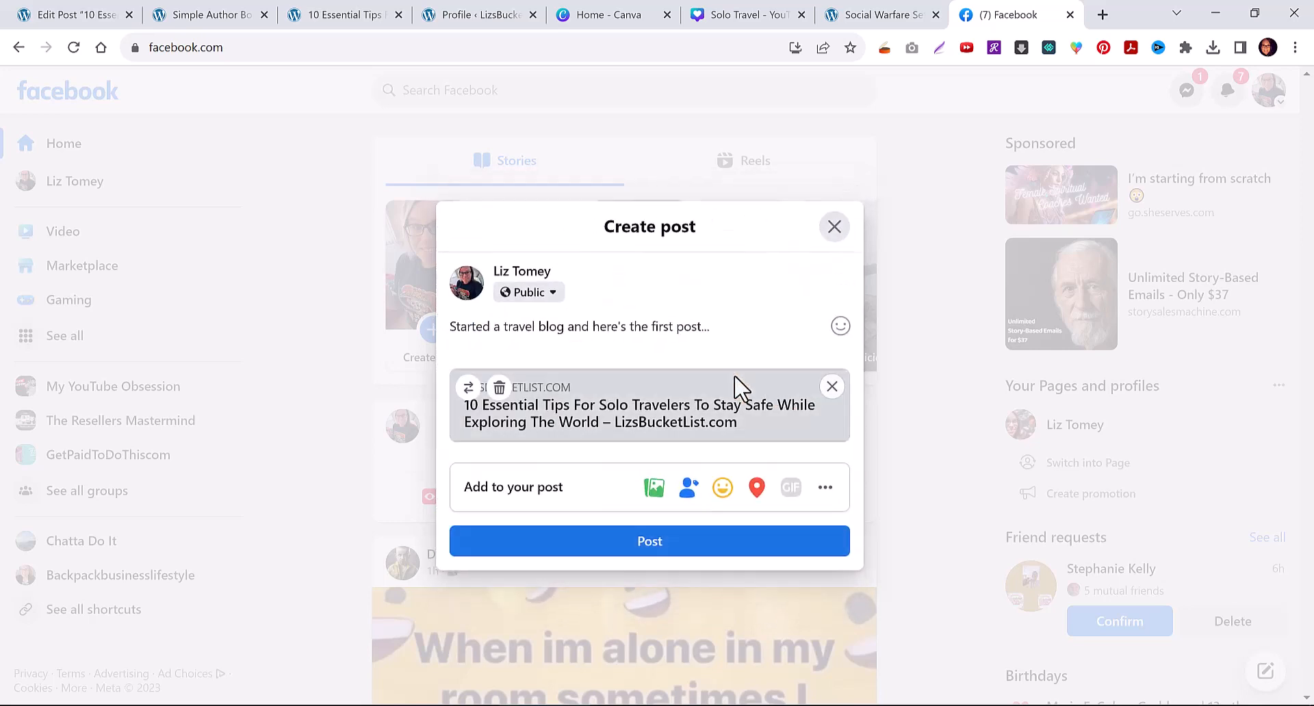
# Publish the Facebook post and look at how the shared article appears in the feed.
pyautogui.click(657, 544)
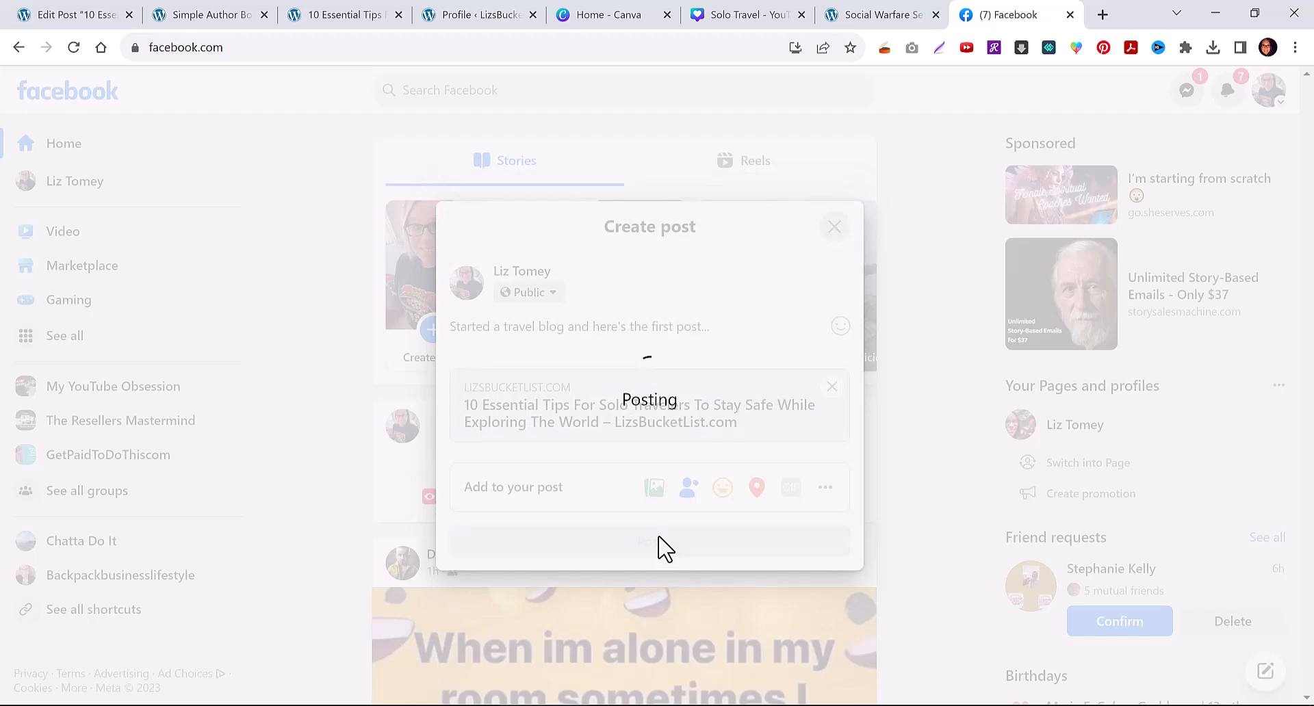
pyautogui.scroll(-5, 658, 540)
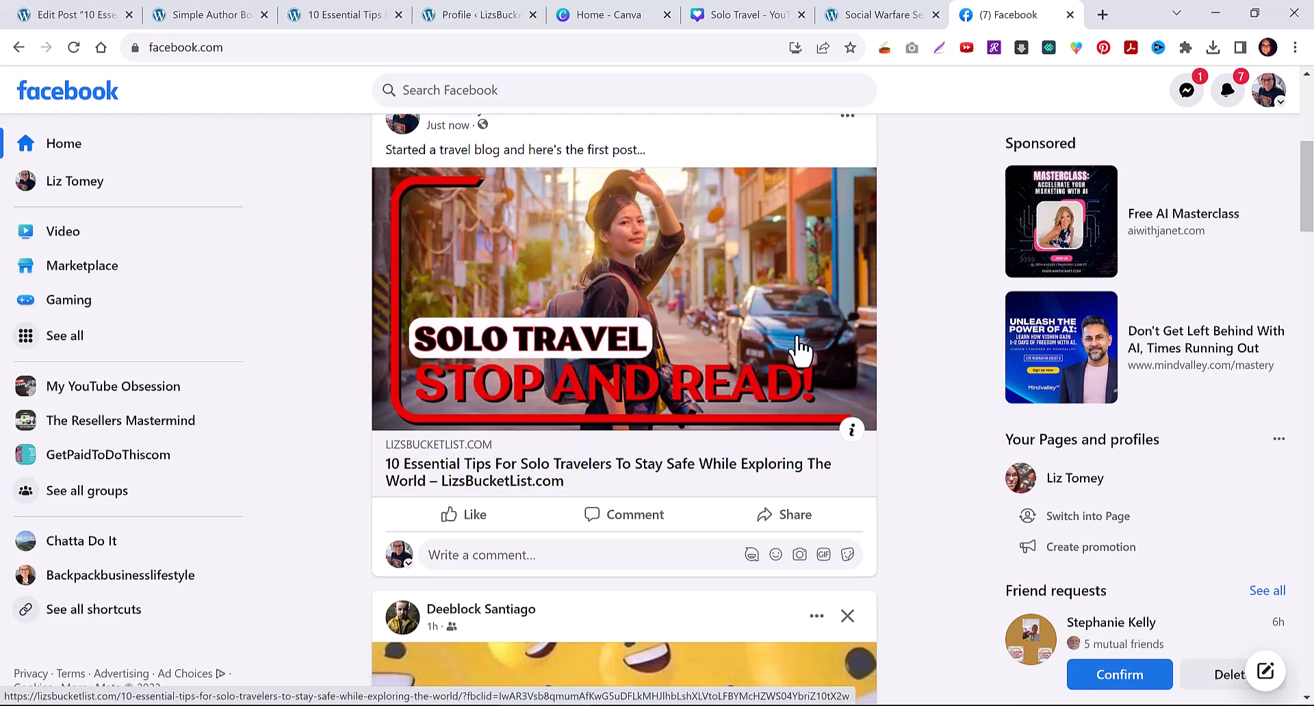
pyautogui.scroll(2, 818, 274)
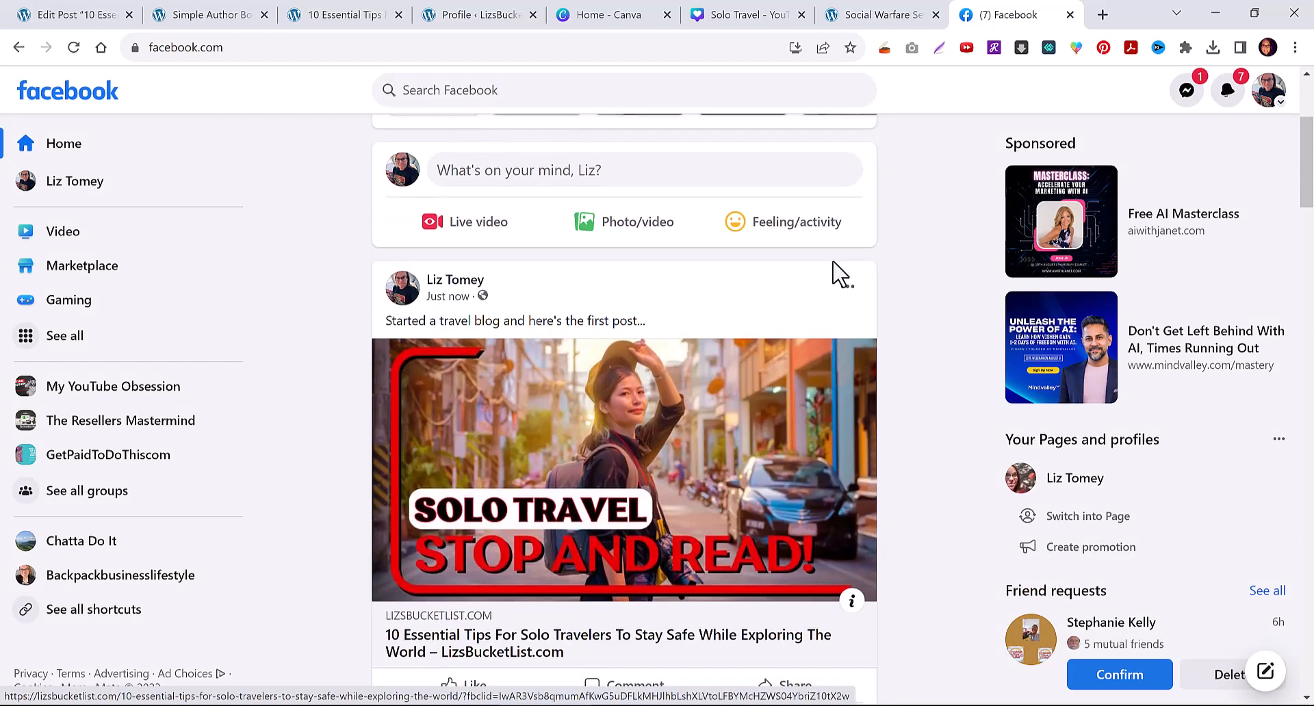
# Move the newly published travel blog post to the Facebook trash and close the Facebook tab.
pyautogui.click(845, 289)
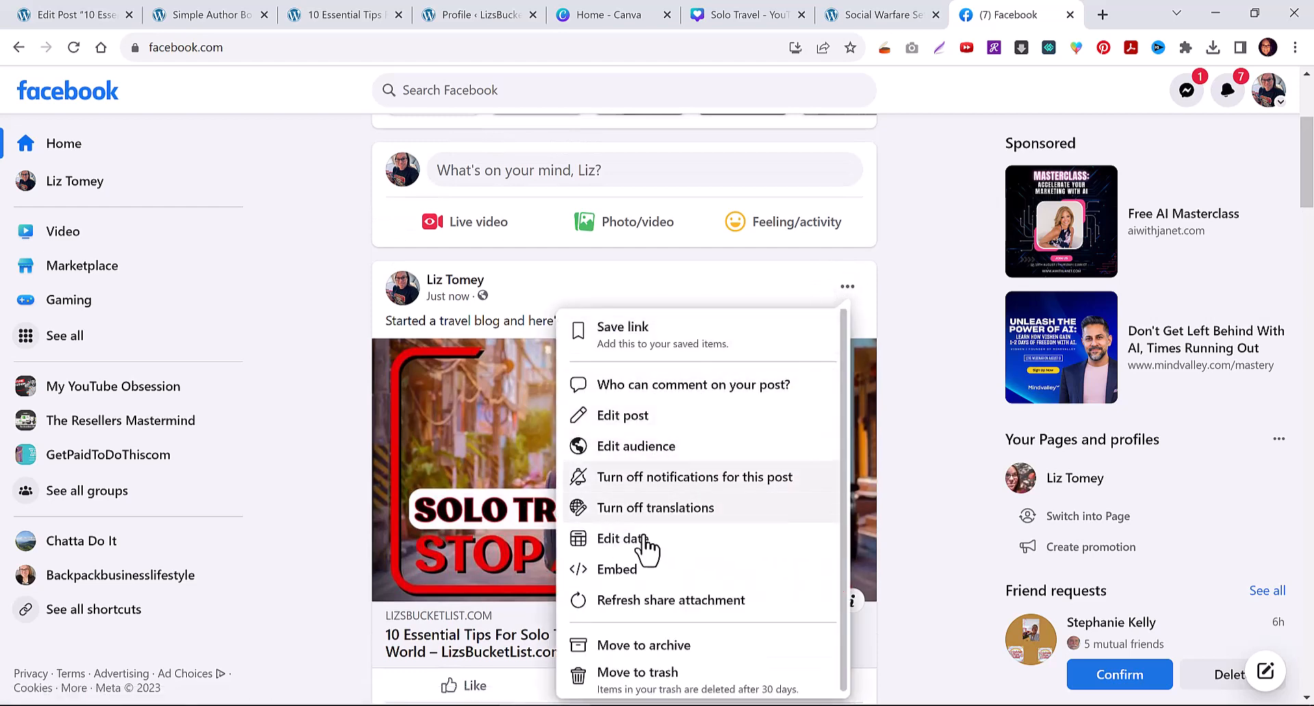
pyautogui.click(638, 678)
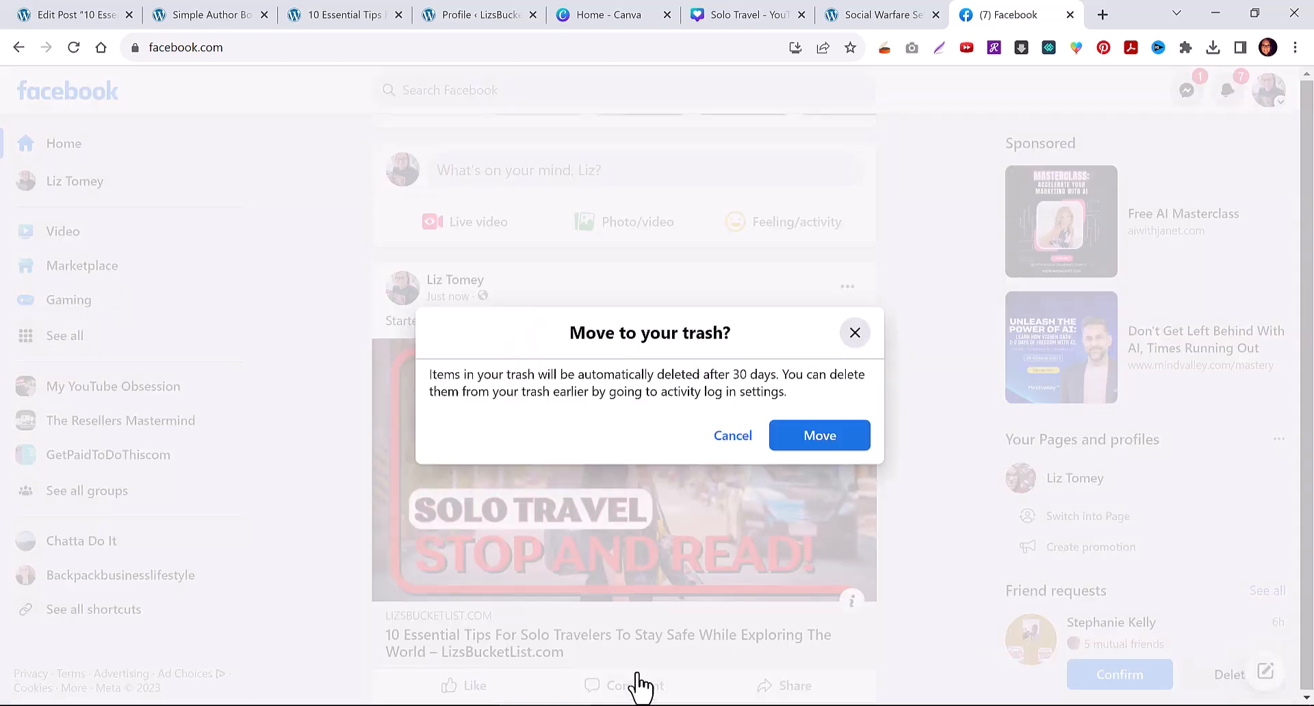
pyautogui.click(819, 441)
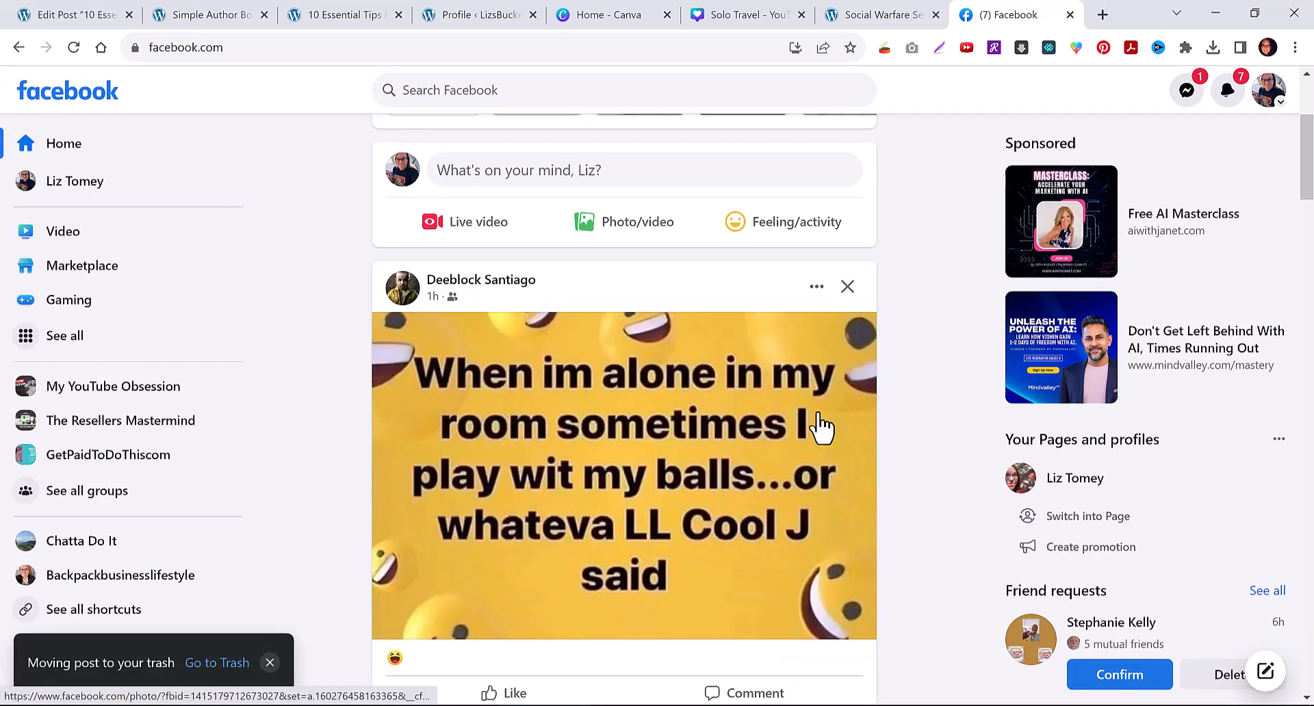
pyautogui.click(1071, 14)
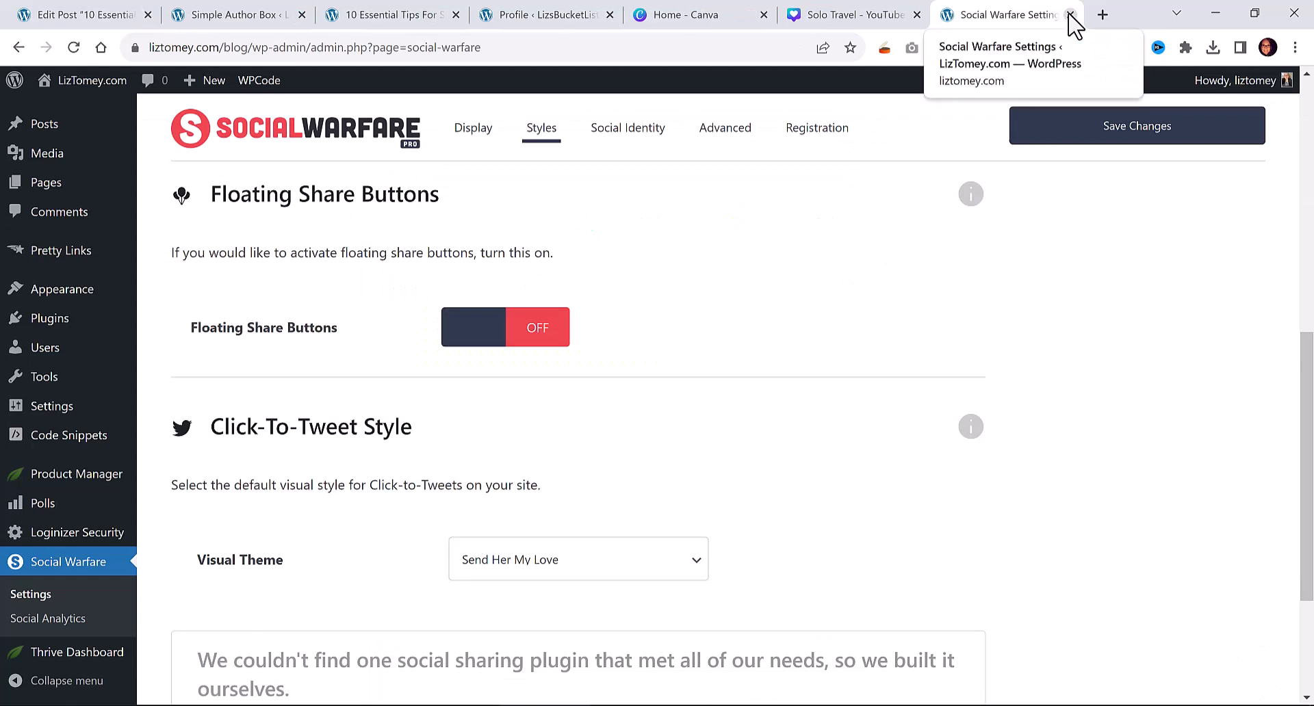
# Close the Social Warfare settings, both Canva pages and the user profile, and open the LizsBucketList.com home page from the published post.
pyautogui.click(1071, 15)
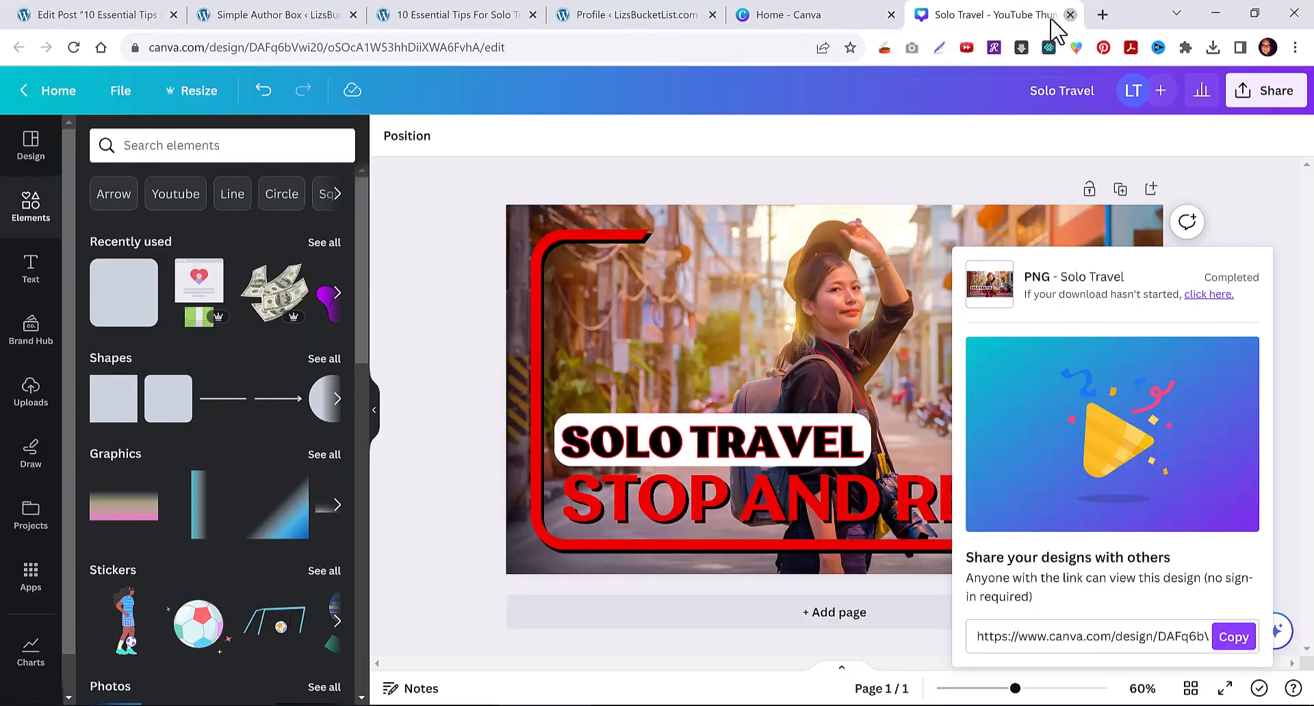
pyautogui.click(1071, 14)
pyautogui.click(1016, 14)
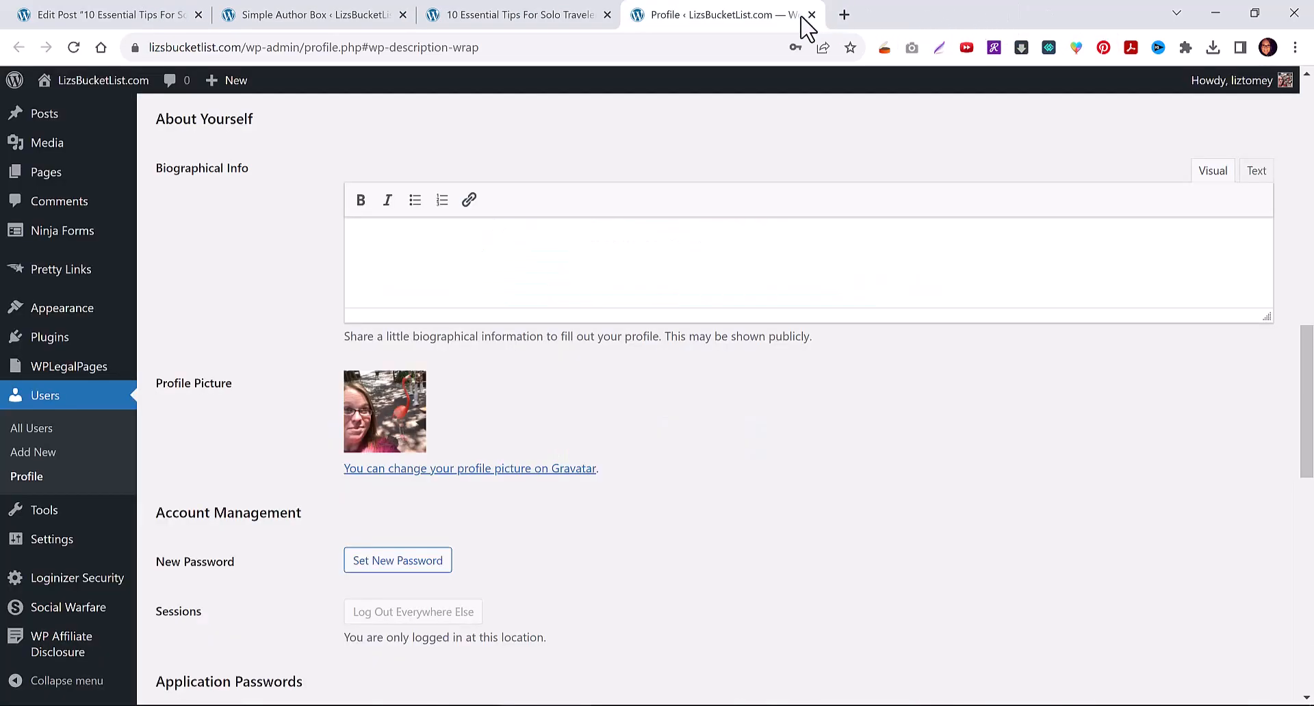
pyautogui.click(811, 14)
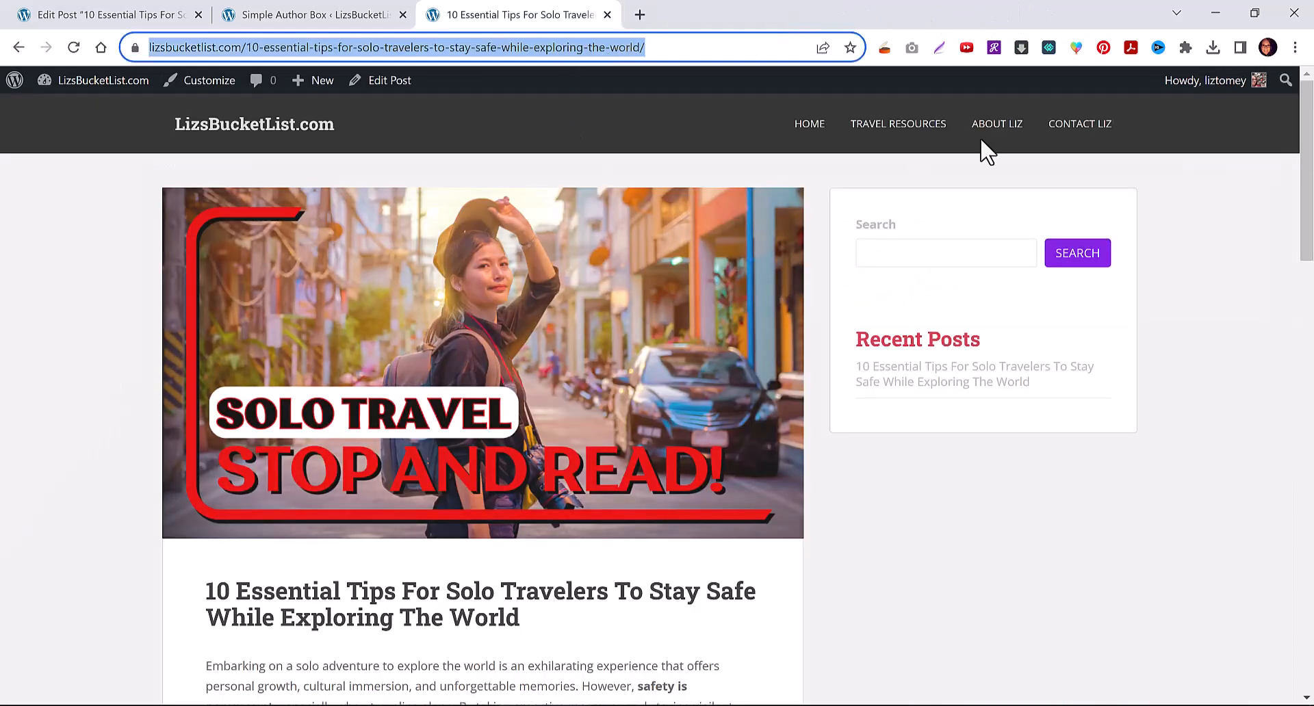
pyautogui.click(809, 127)
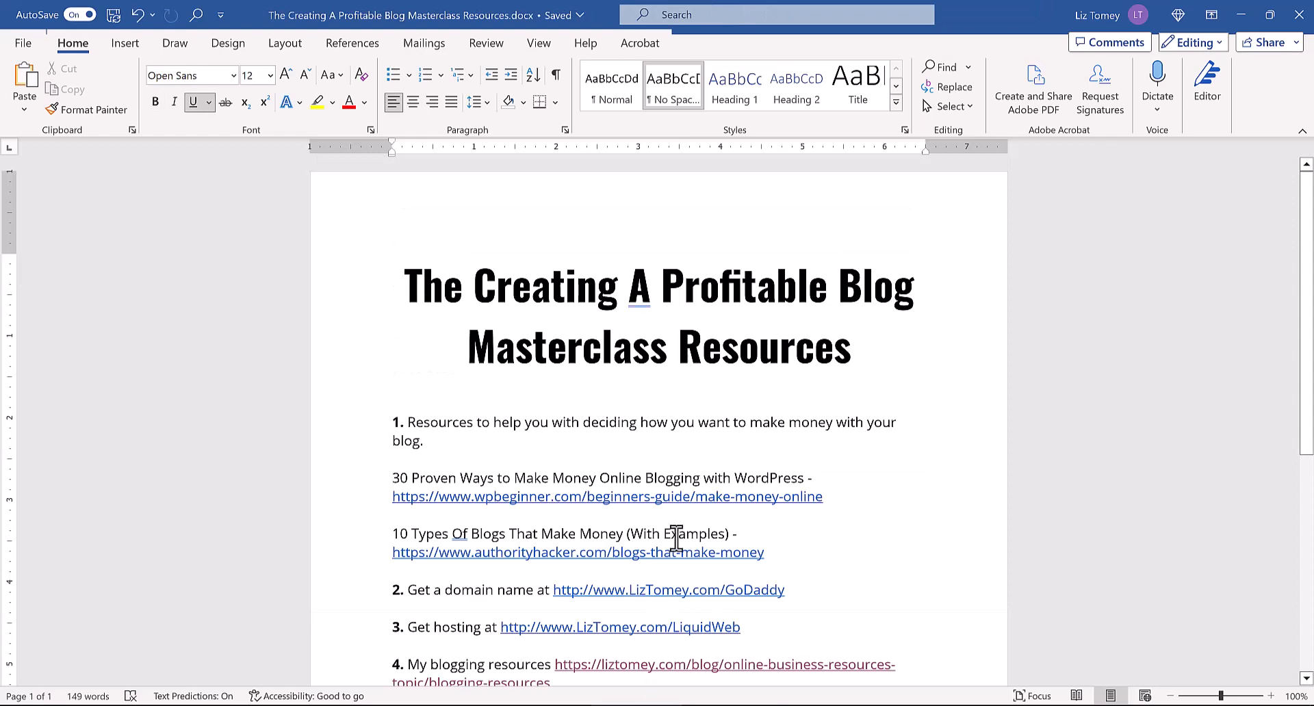
# Read through the Creating A Profitable Blog Masterclass Resources document in Word and switch to the Action Checklist document.
pyautogui.scroll(-6, 675, 539)
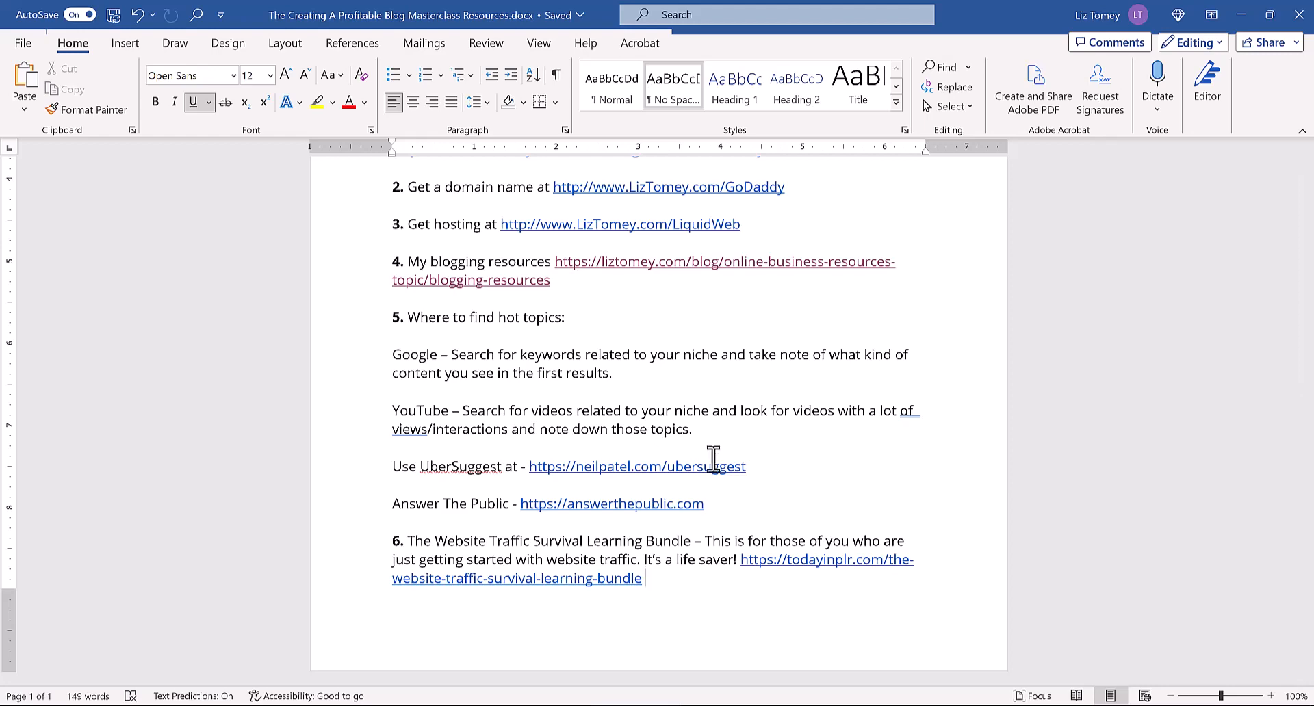
pyautogui.hotkey('alt', 'Tab')
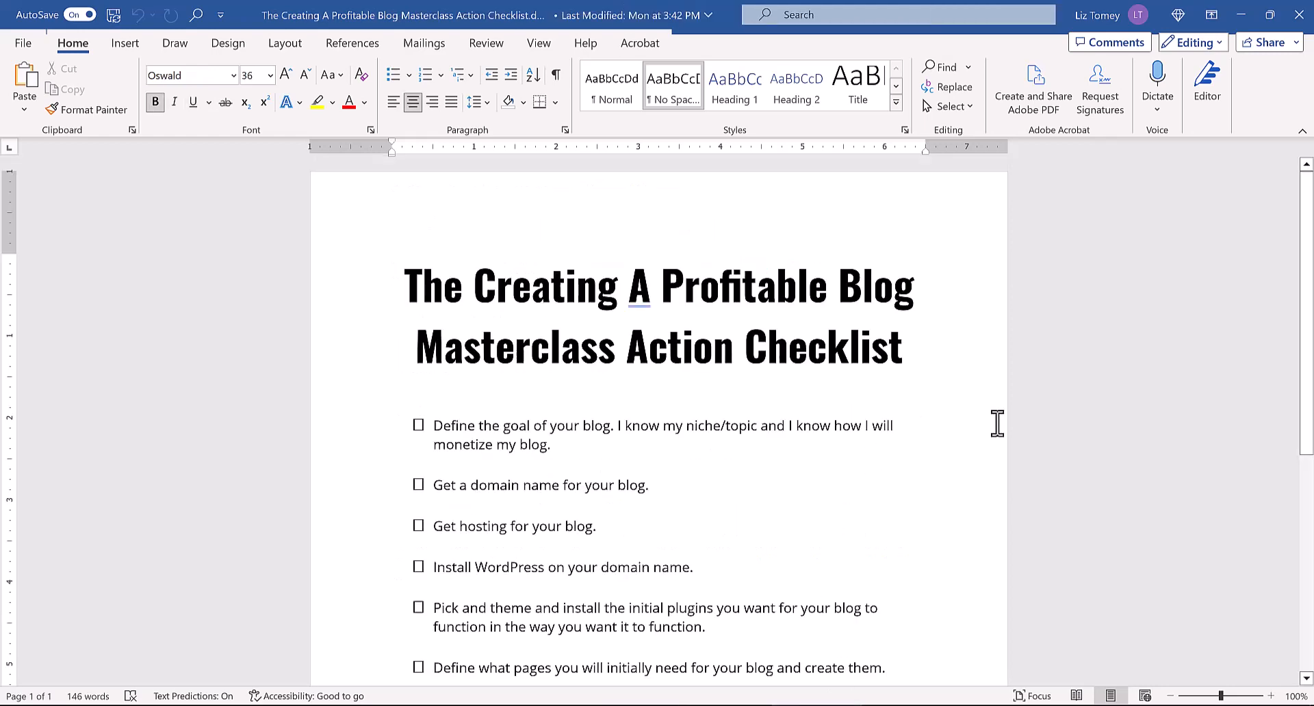
# Correct "Pick and theme" to "Pick a theme" in the checklist item about installing the initial plugins.
pyautogui.moveTo(1308, 270); pyautogui.dragTo(1293, 359)
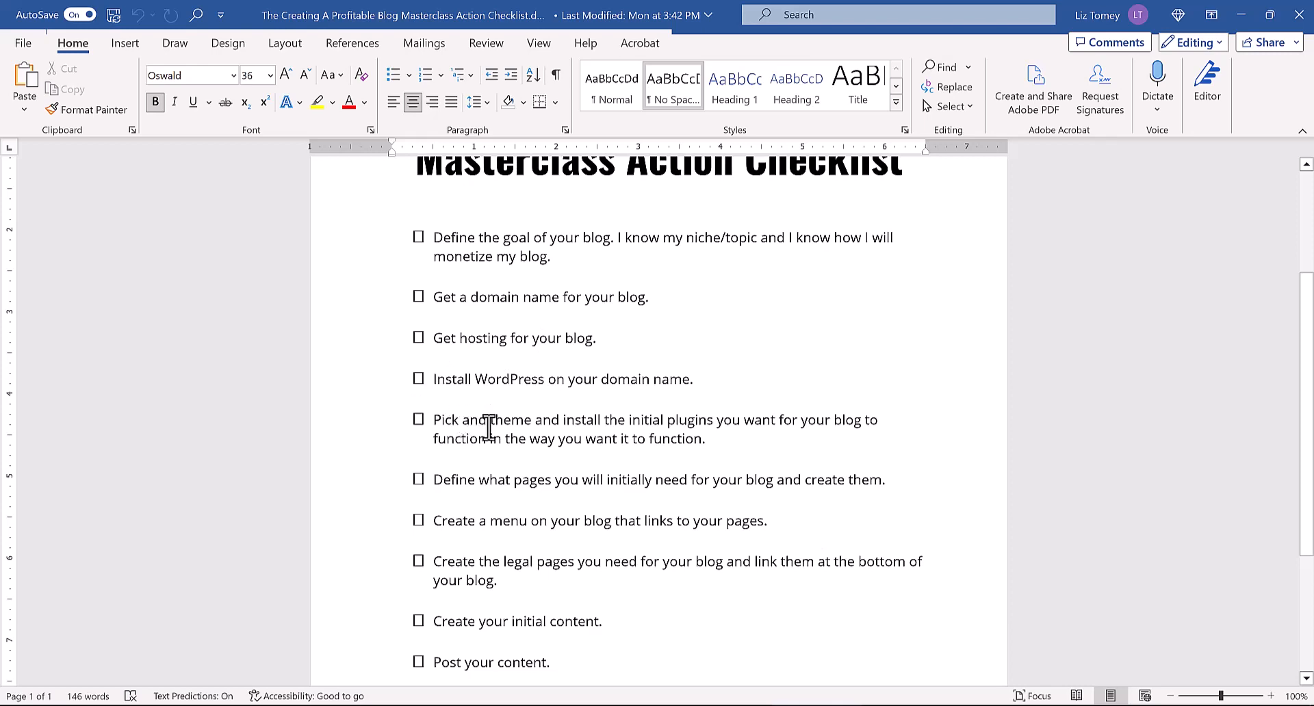
pyautogui.moveTo(485, 422); pyautogui.dragTo(473, 420)
pyautogui.press('BackSpace')
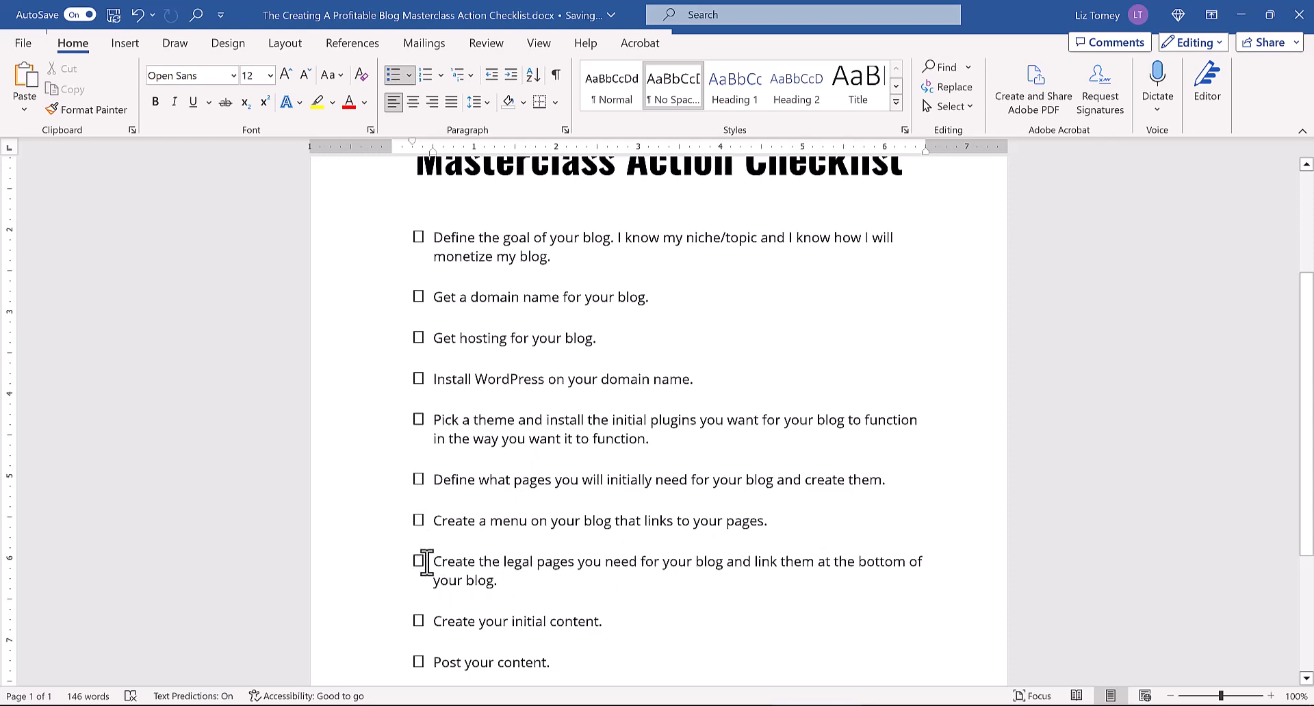
# Review the remaining checklist items down to adding content consistently, and switch to the ProfitableBlogPrezzy board.
pyautogui.scroll(-2, 645, 531)
pyautogui.scroll(-1, 645, 532)
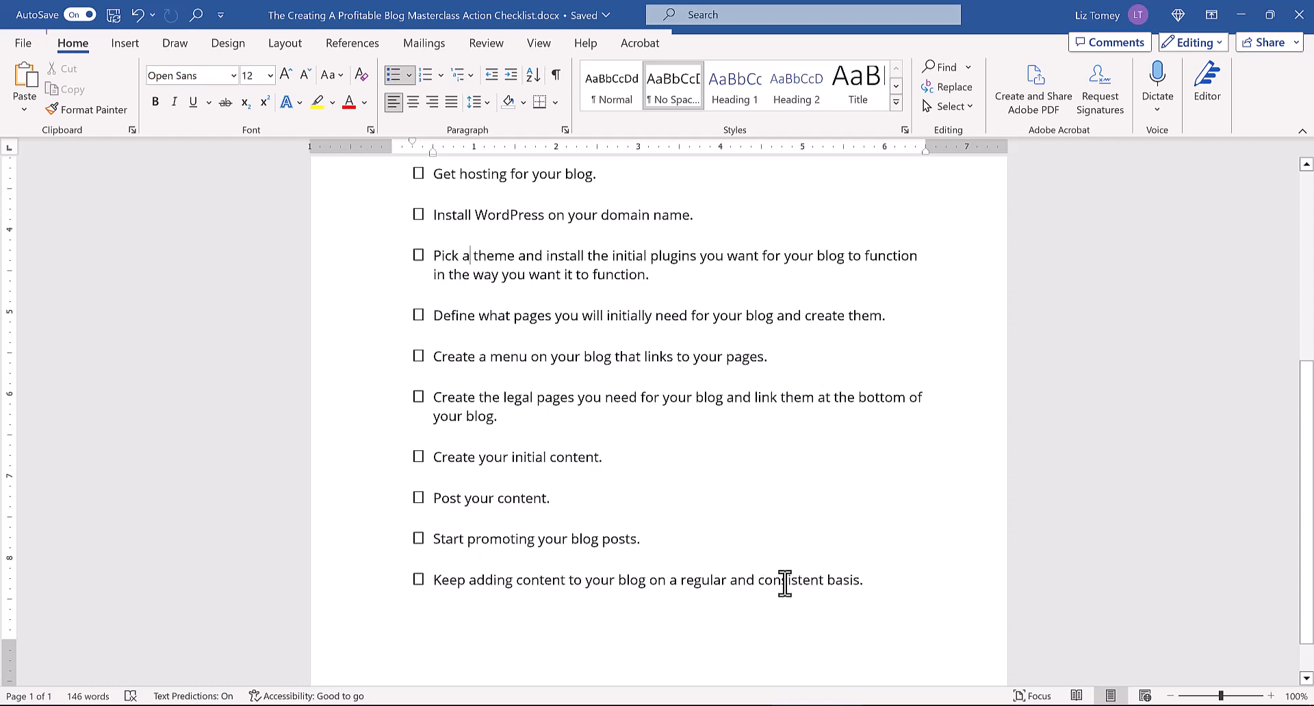
pyautogui.hotkey('alt', 'Tab')
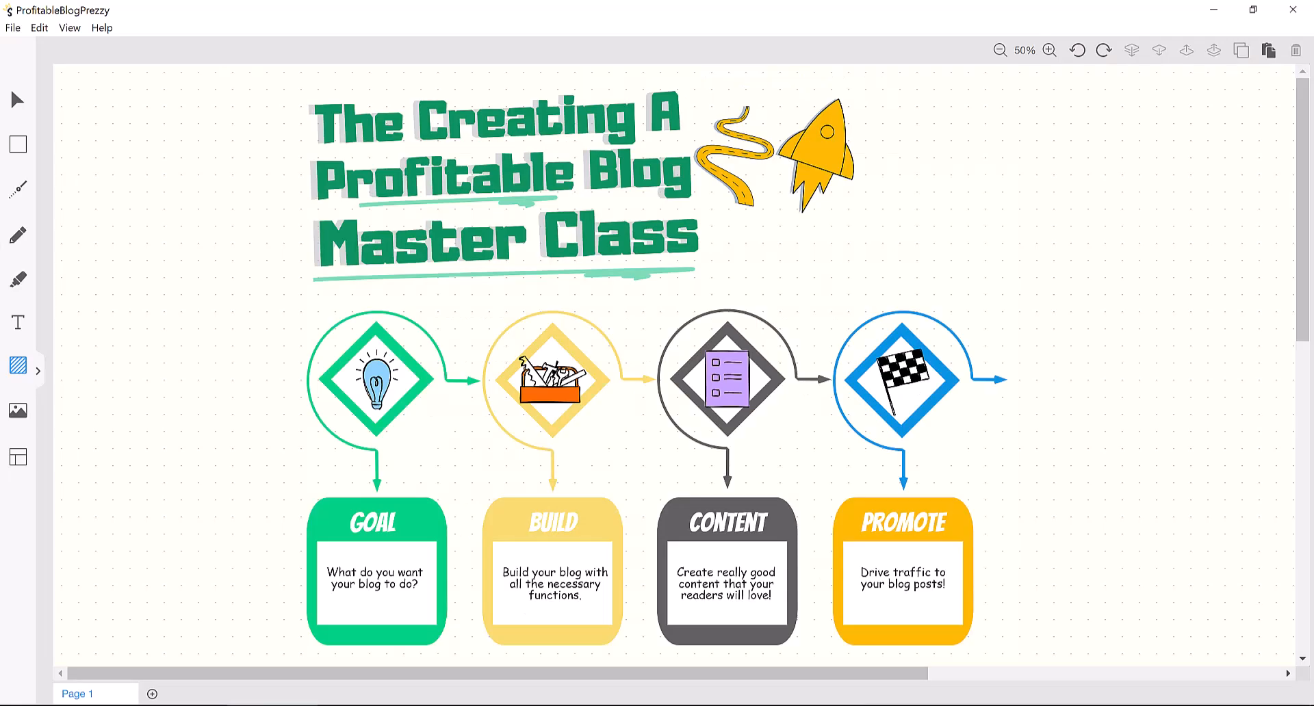